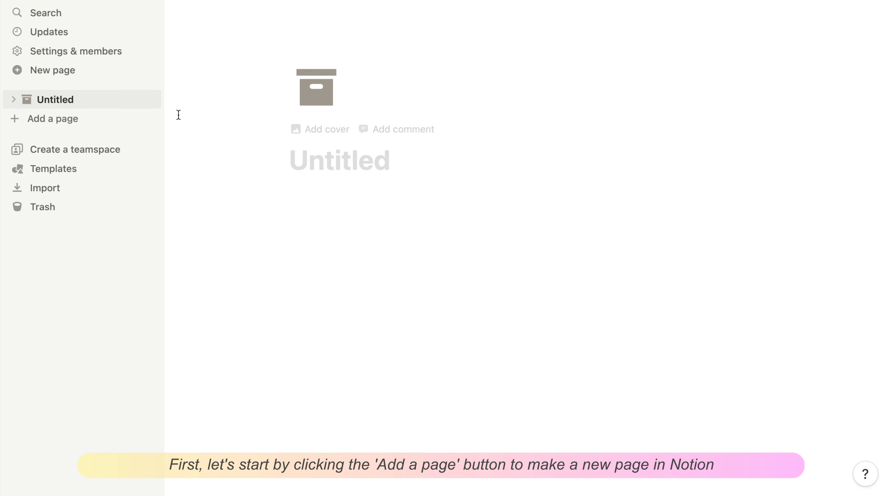
# Add a new page to the workspace and title it Academic Planner
pyautogui.click(89, 126)
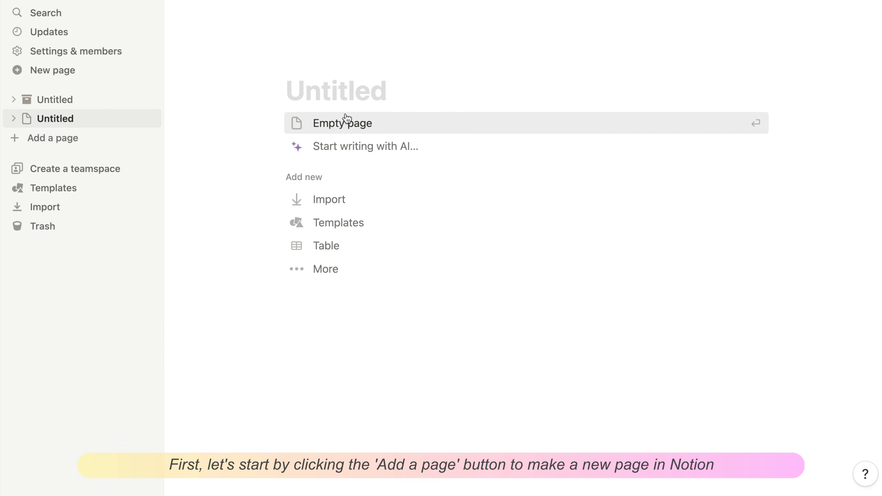
pyautogui.write('Ac')
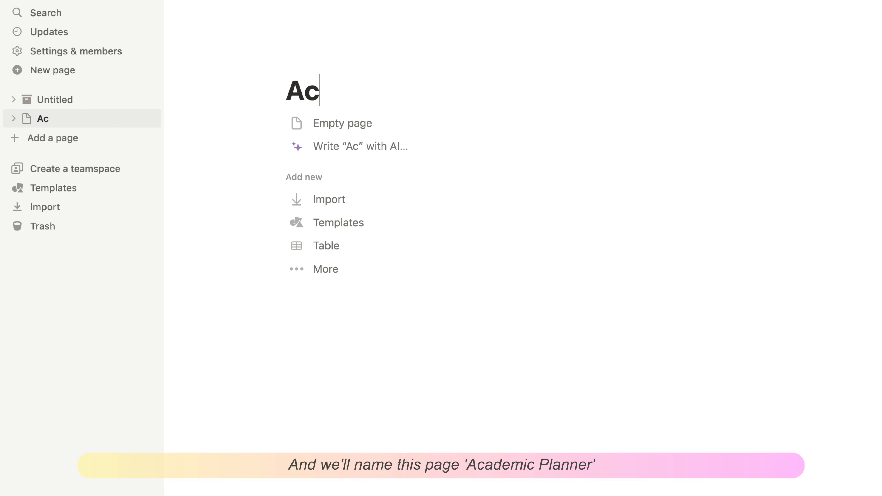
pyautogui.write('ademic Planner')
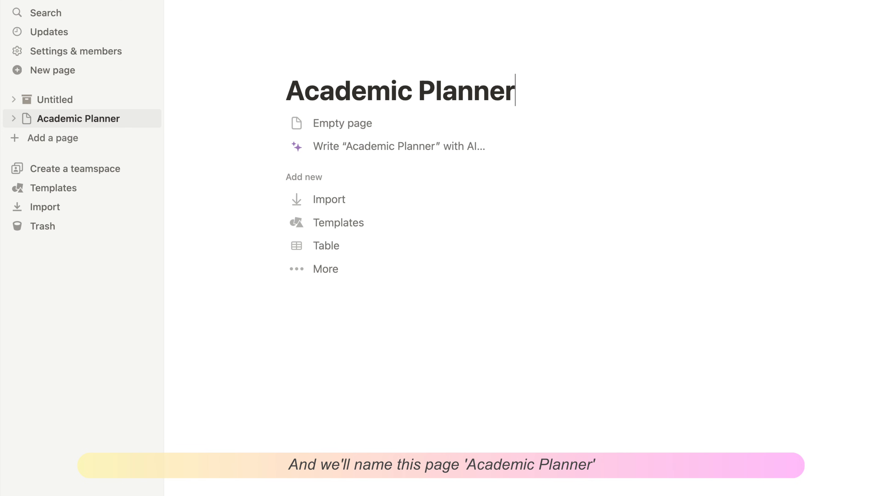
# Give the Academic Planner page a dark graduation cap icon
pyautogui.click(315, 59)
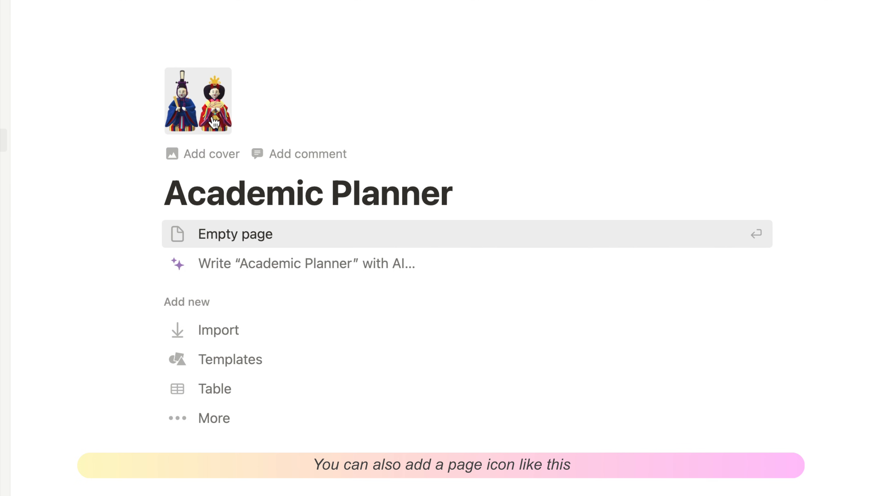
pyautogui.click(209, 74)
pyautogui.click(108, 164)
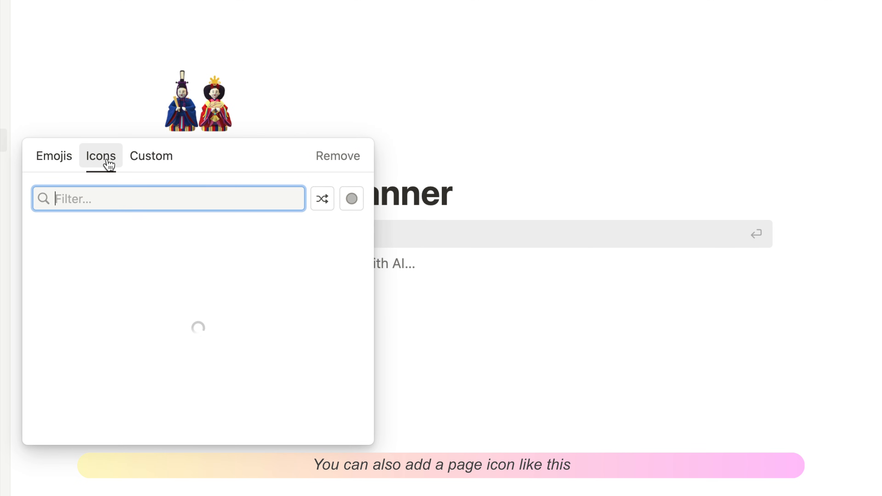
pyautogui.moveTo(163, 291)
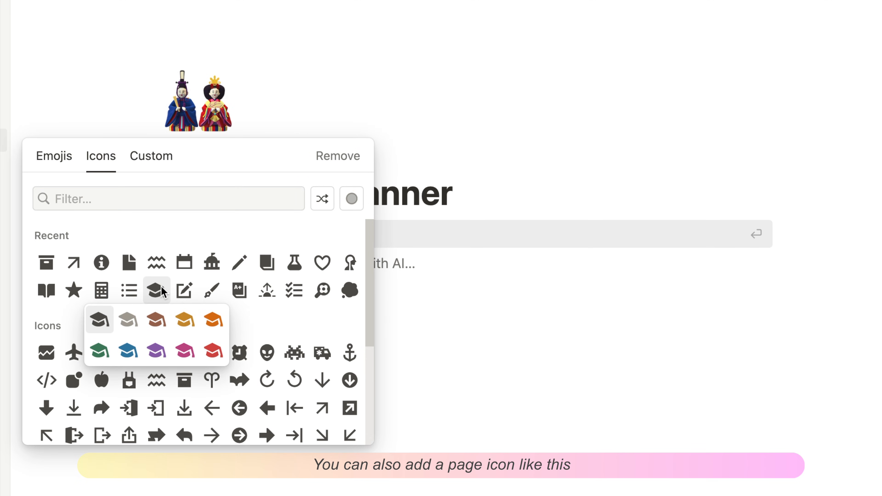
pyautogui.click(99, 320)
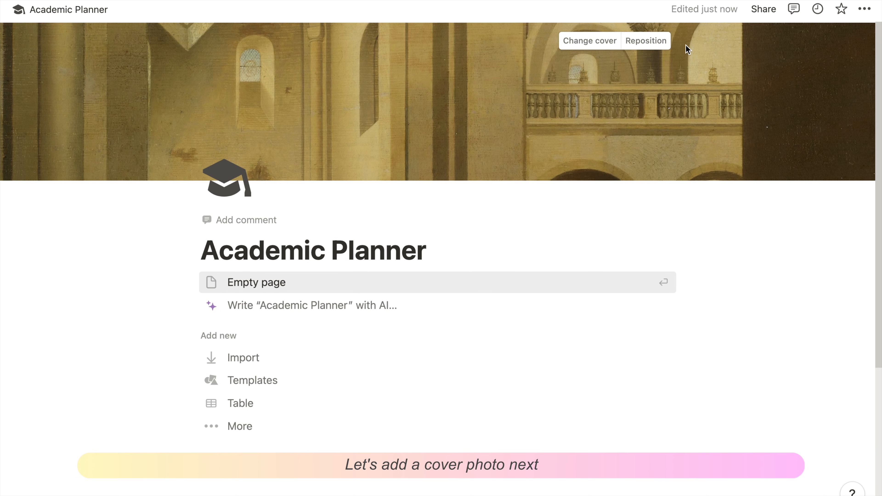
# Change the Academic Planner cover to a pale, soft-focus Unsplash photo of feathery plumes
pyautogui.click(607, 42)
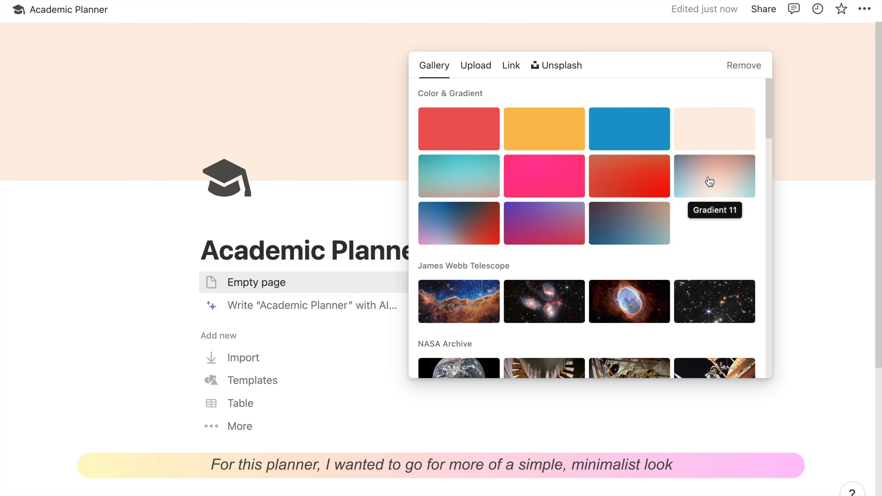
pyautogui.scroll(-10, 675, 181)
pyautogui.scroll(-12, 636, 232)
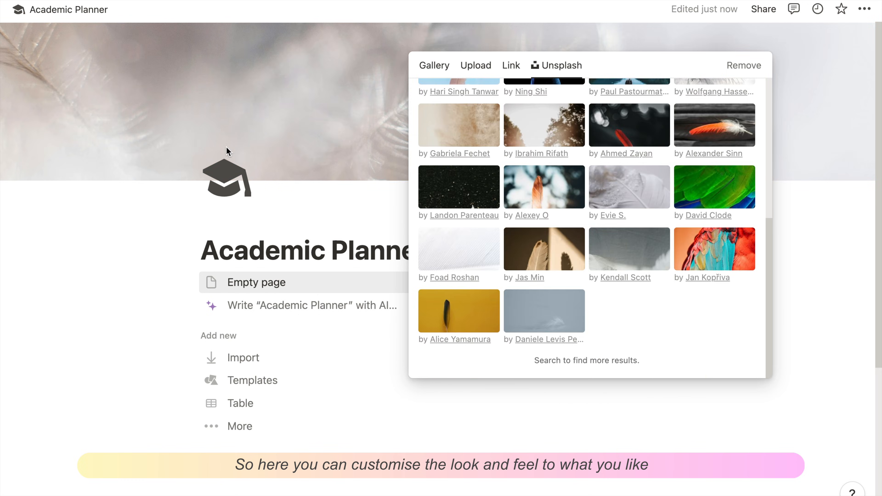
pyautogui.click(255, 139)
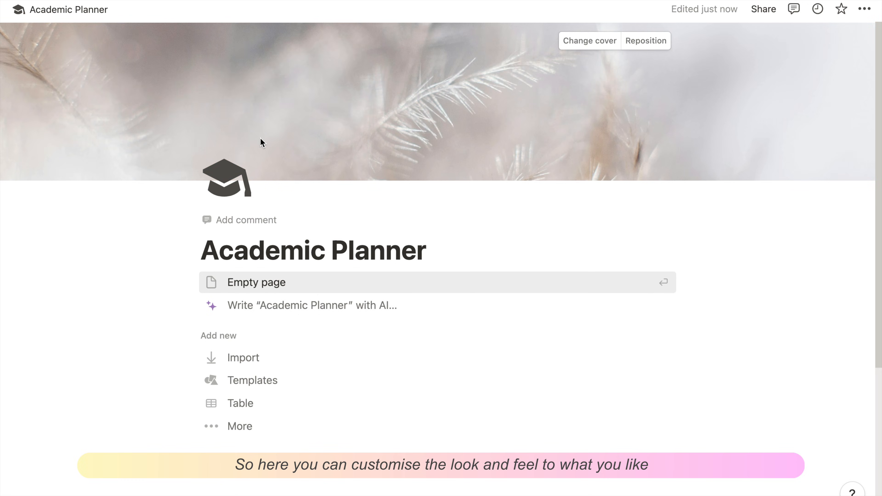
# Reposition the cover photo vertically so more feathery plumes show in the lower part, and save the position
pyautogui.click(639, 43)
pyautogui.moveTo(645, 75); pyautogui.dragTo(602, 40)
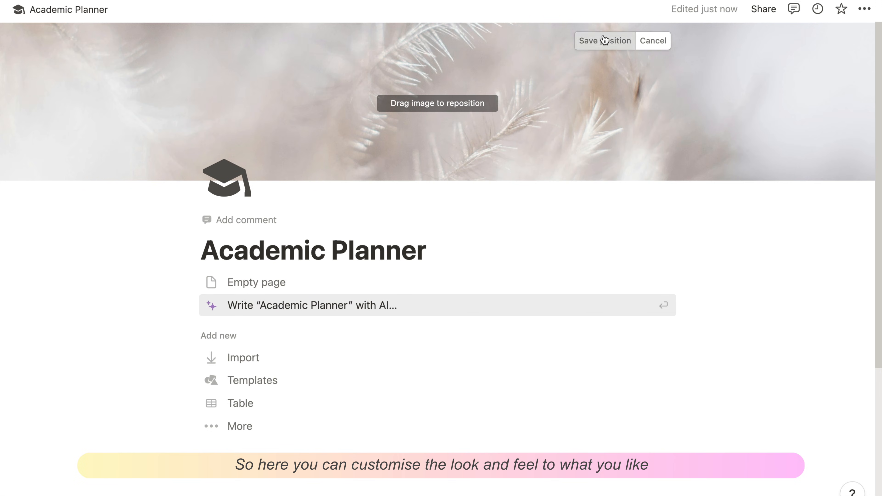
pyautogui.click(604, 40)
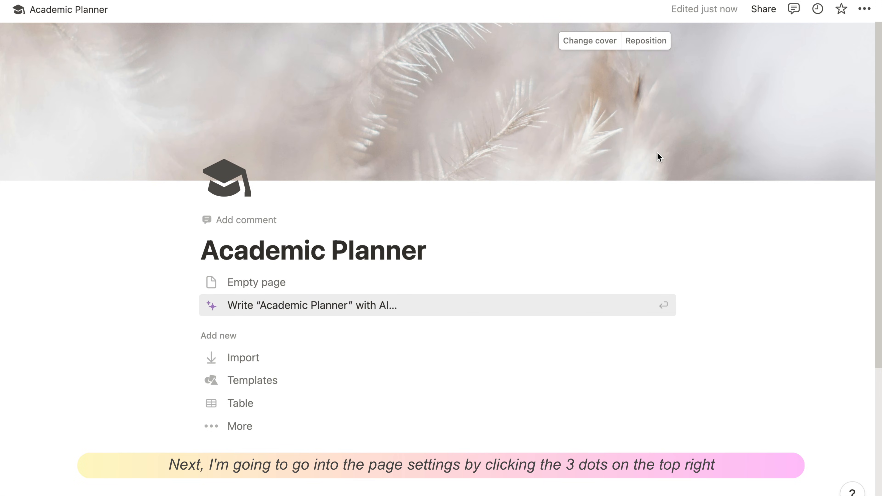
# Set the Academic Planner page font to Serif and turn on small text and full width
pyautogui.click(865, 9)
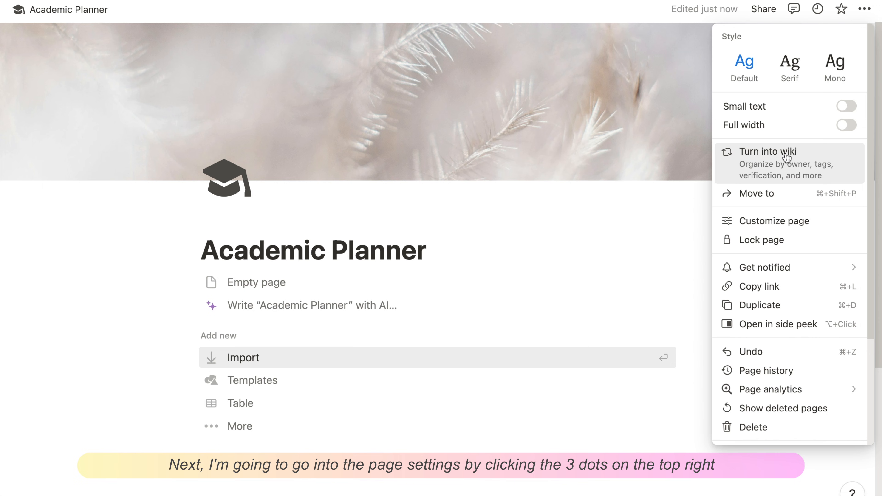
pyautogui.click(794, 77)
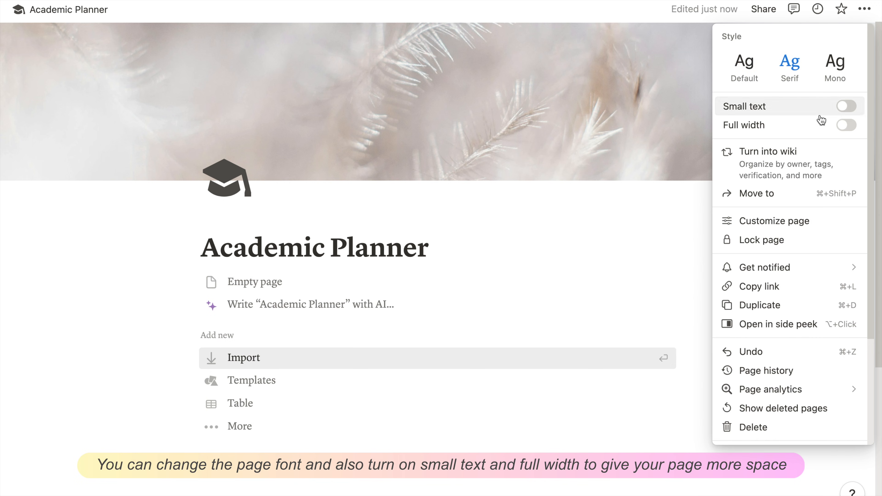
pyautogui.click(853, 109)
pyautogui.click(847, 125)
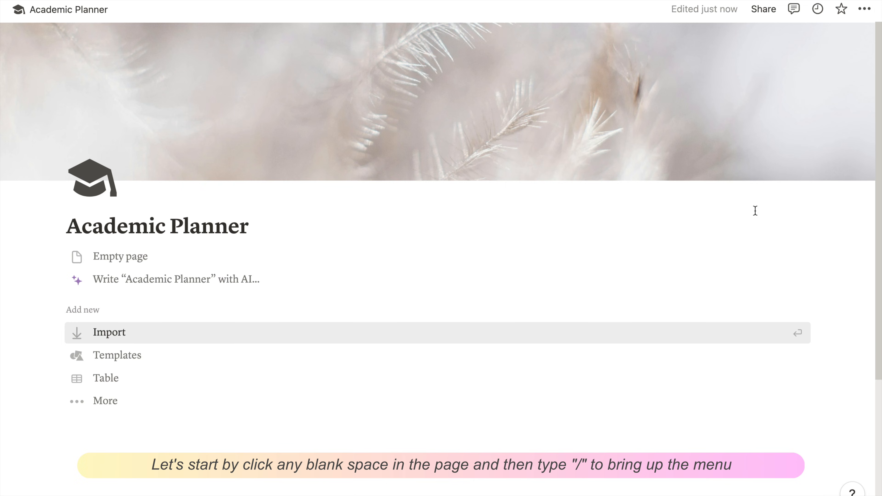
# Insert a full-page database in the Academic Planner page and title it Course Planner
pyautogui.click(131, 428)
pyautogui.write('/database')
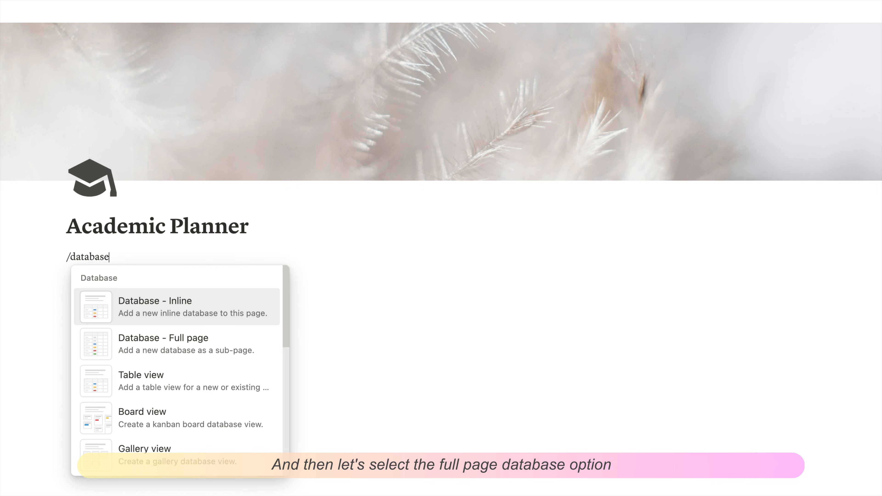
pyautogui.click(172, 342)
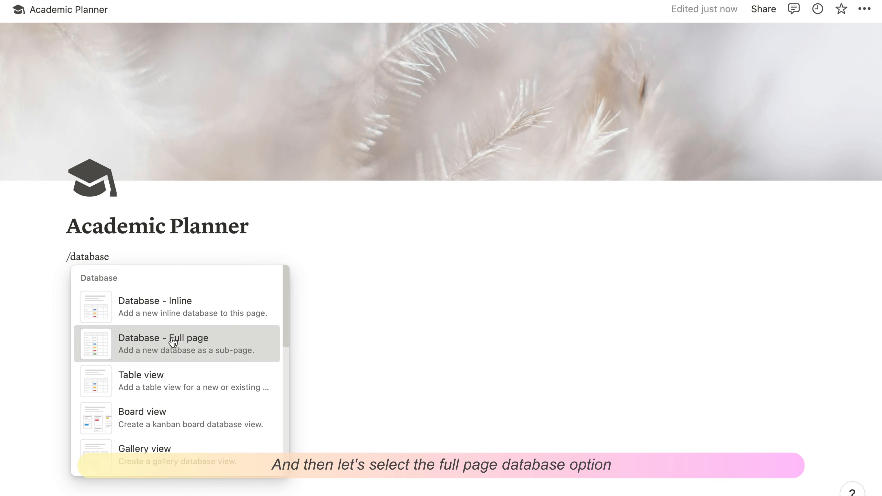
pyautogui.write('Course')
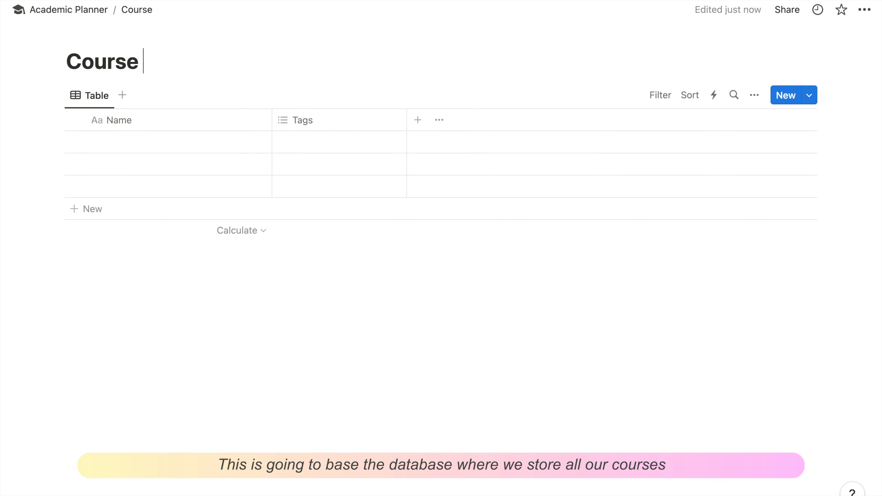
pyautogui.write(' Planner')
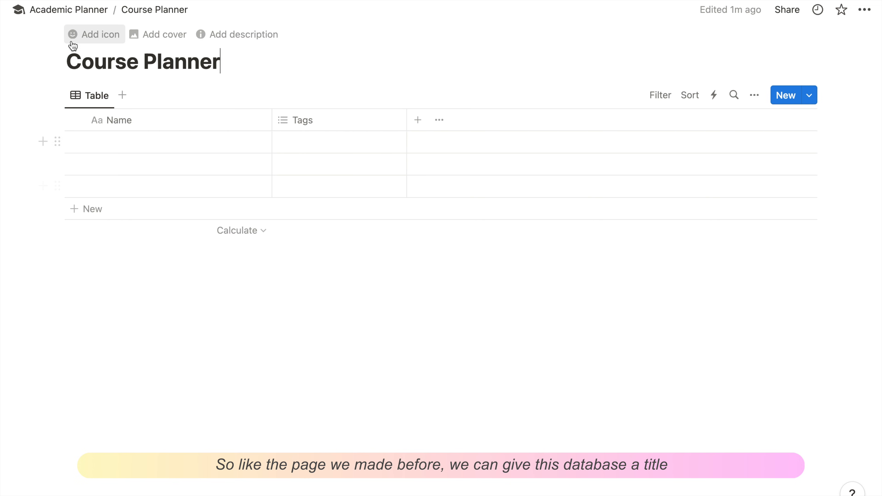
# Give the Course Planner database a dark outlined bookmark icon, searching the icons for "book"
pyautogui.click(75, 33)
pyautogui.click(85, 58)
pyautogui.click(69, 90)
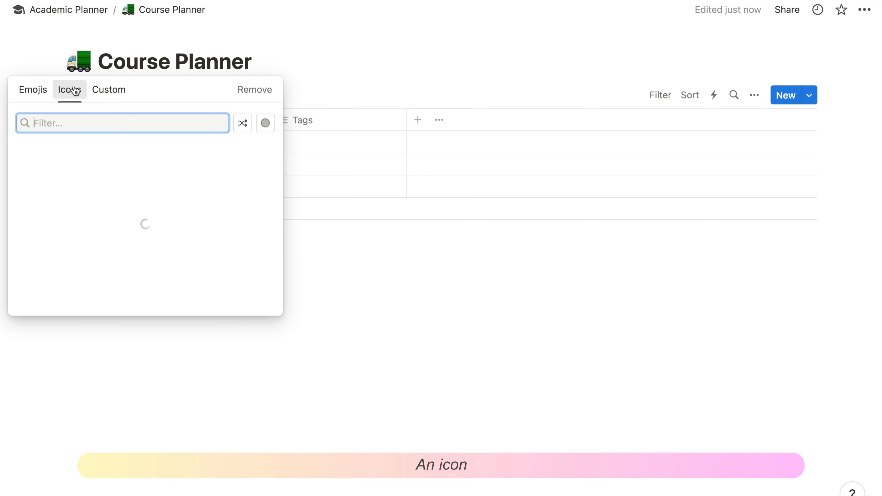
pyautogui.write('book')
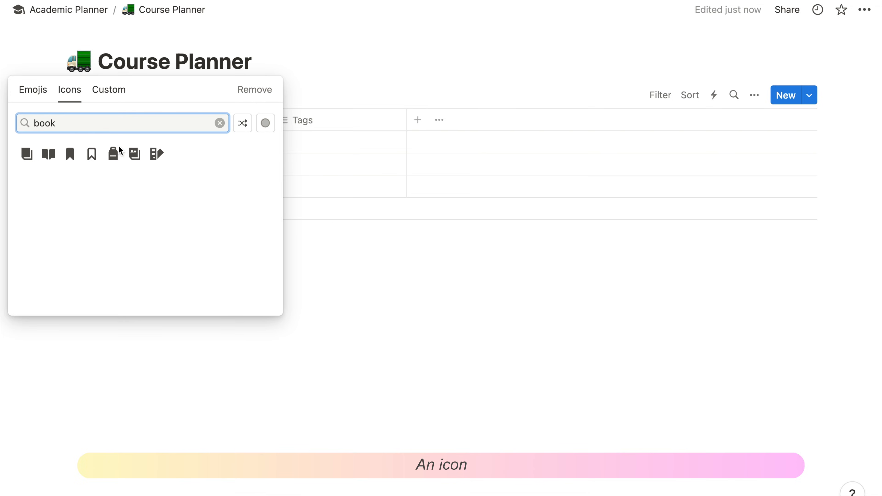
pyautogui.click(92, 153)
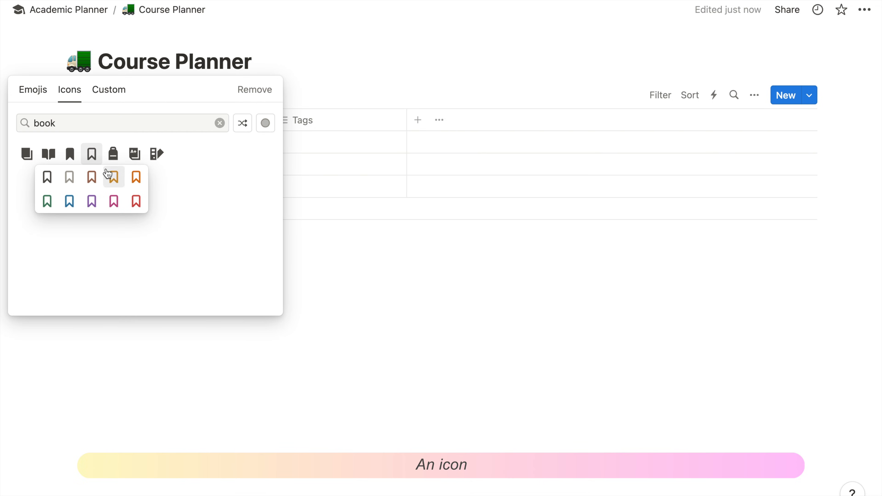
pyautogui.click(62, 184)
# Add a cover to the Course Planner database and change it to the solid pale peach colour
pyautogui.click(104, 34)
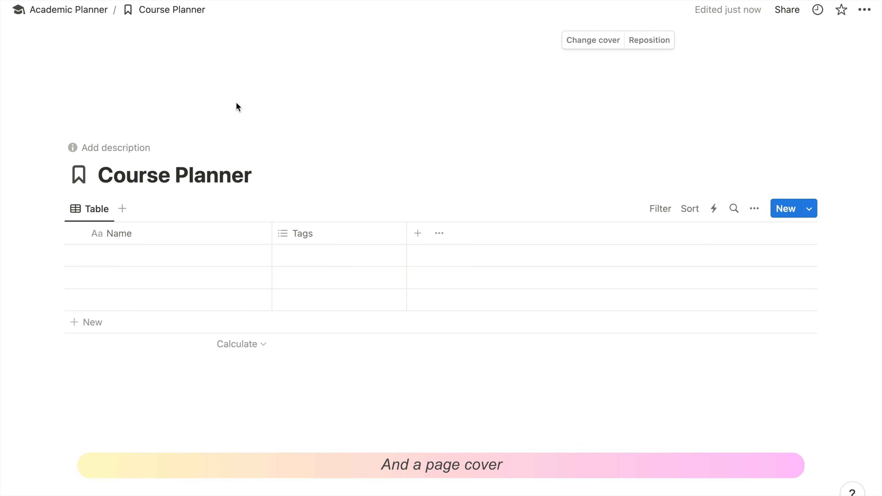
pyautogui.click(593, 40)
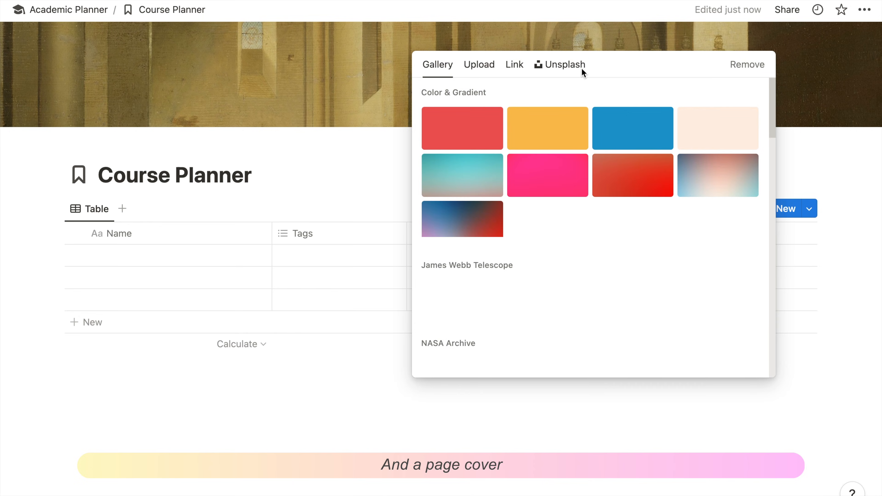
pyautogui.click(731, 136)
pyautogui.click(262, 435)
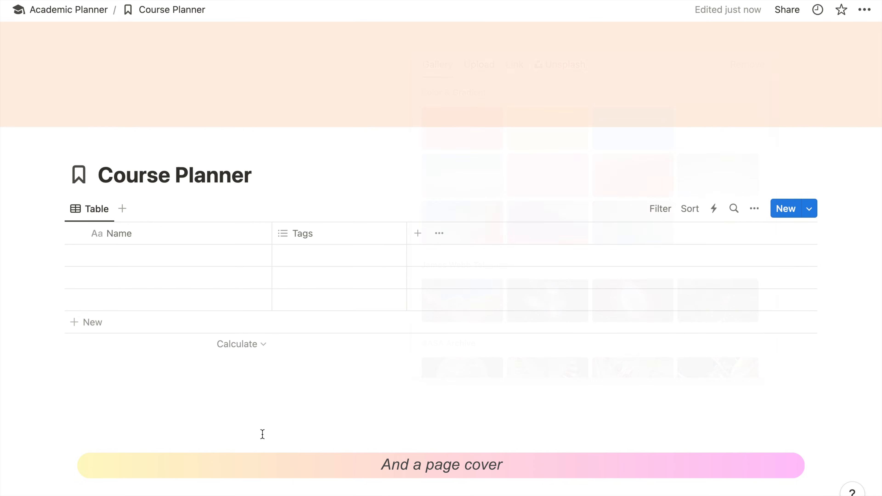
# Rename the database's table view as Full course list
pyautogui.click(88, 210)
pyautogui.click(116, 235)
pyautogui.write('Full course list')
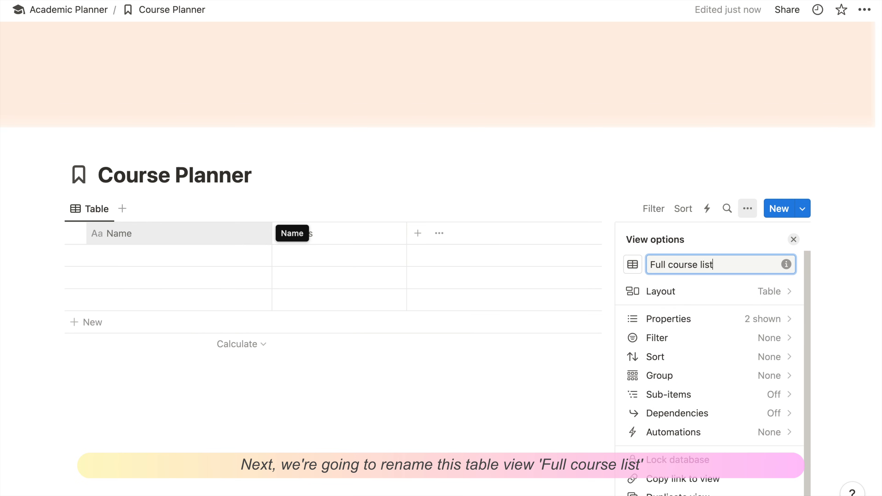
# Turn off the vertical lines in the Full course list view's layout and close the view options
pyautogui.click(715, 292)
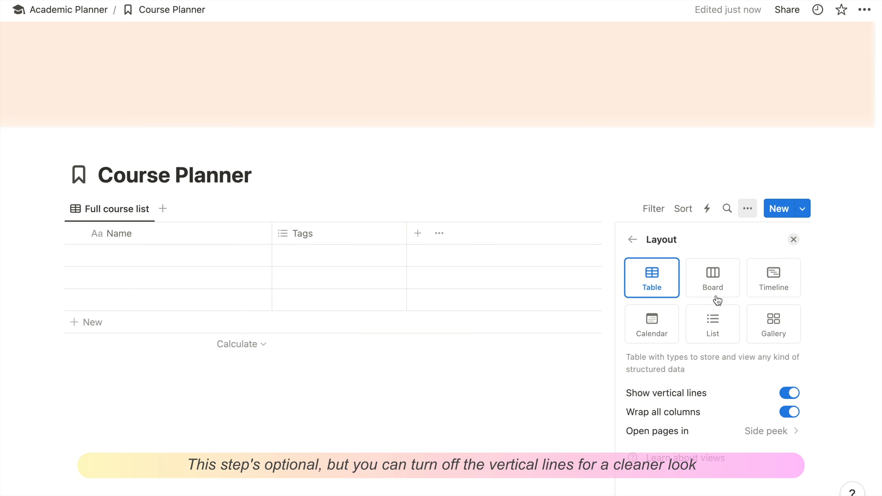
pyautogui.click(796, 400)
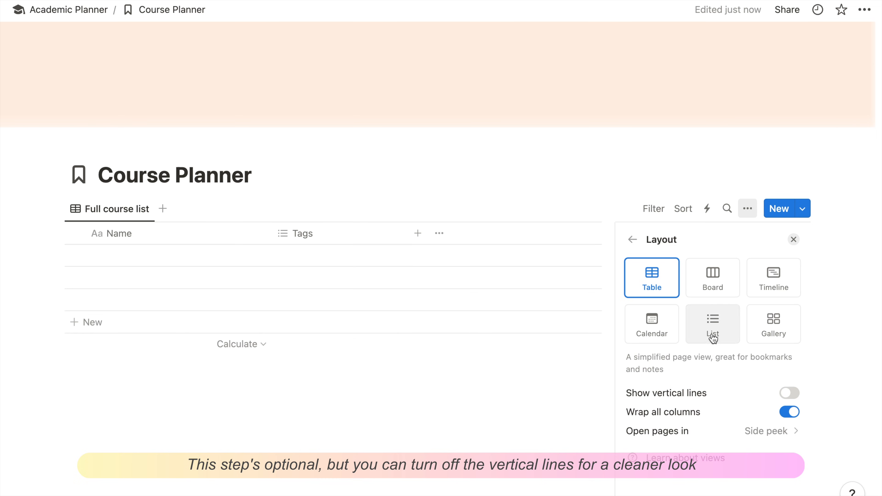
pyautogui.click(631, 240)
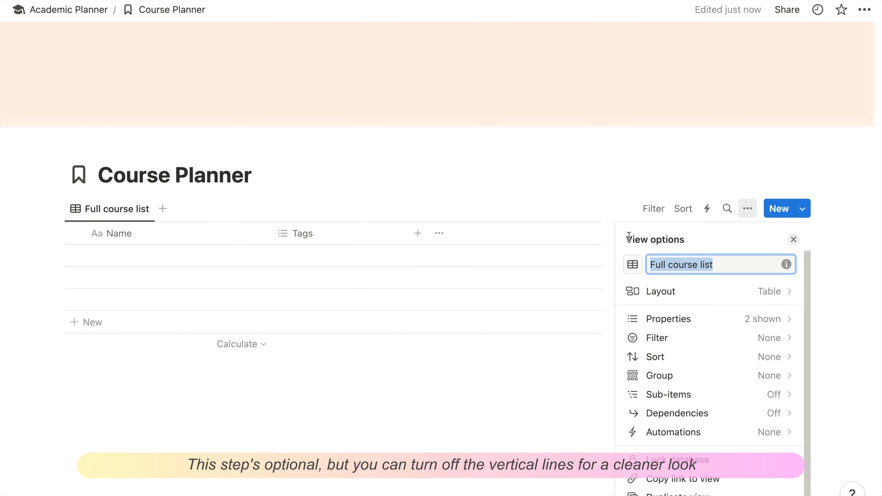
pyautogui.click(509, 370)
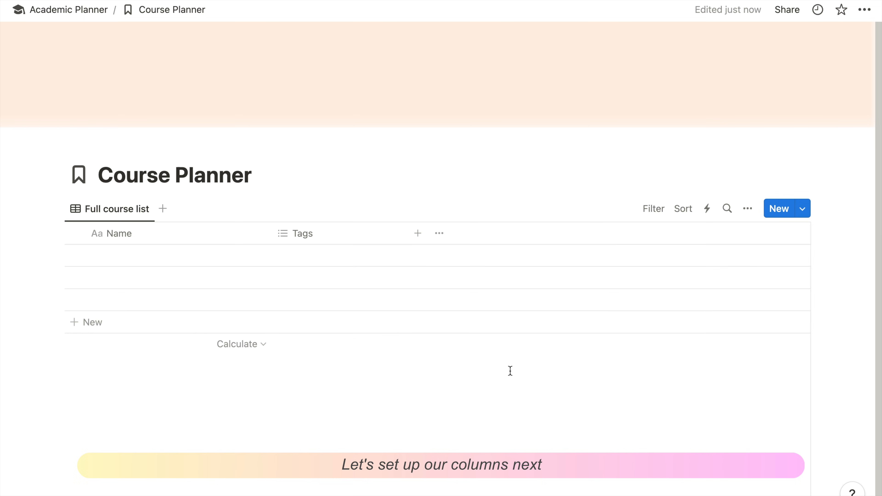
# Rename the Name column to Course name and narrow the column
pyautogui.click(155, 236)
pyautogui.doubleClick(141, 263)
pyautogui.write('Course name')
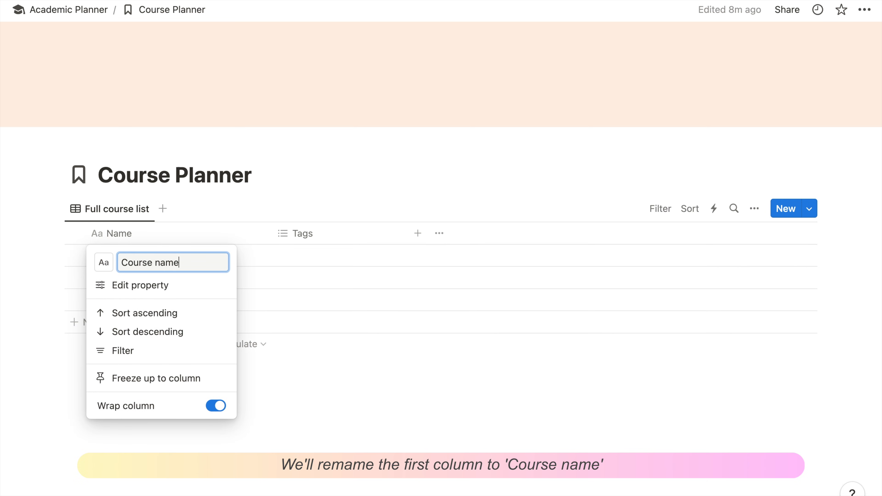
pyautogui.press('Return')
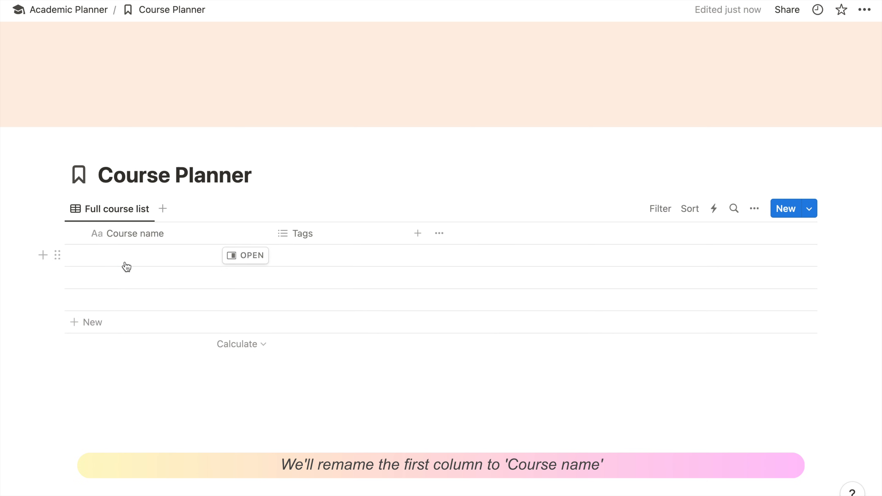
pyautogui.moveTo(271, 233); pyautogui.dragTo(200, 233)
# Rename the Tags column to Year and open its property settings for editing
pyautogui.click(233, 238)
pyautogui.press('BackSpace')
pyautogui.press('BackSpace')
pyautogui.press('BackSpace')
pyautogui.press('BackSpace')
pyautogui.write('Yea')
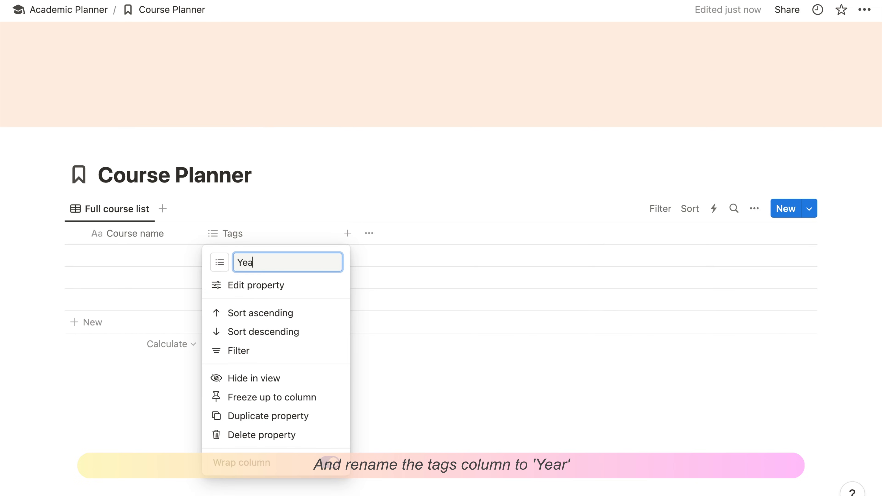
pyautogui.write('r')
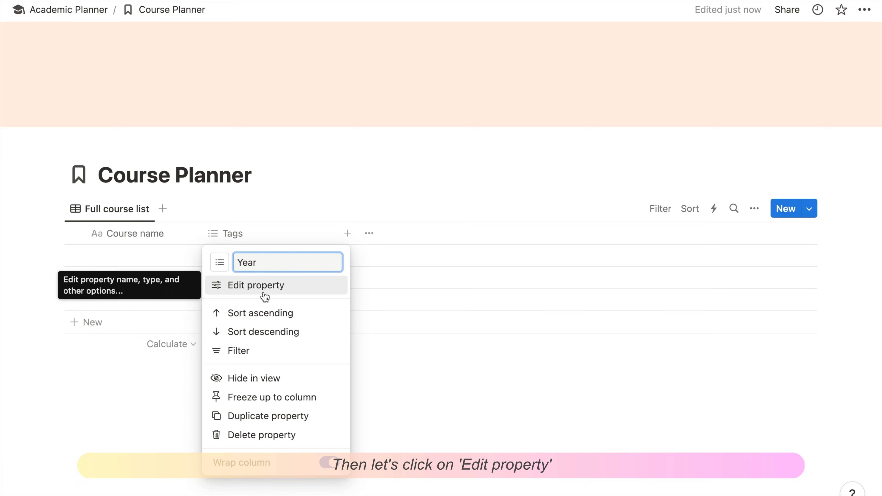
pyautogui.click(277, 287)
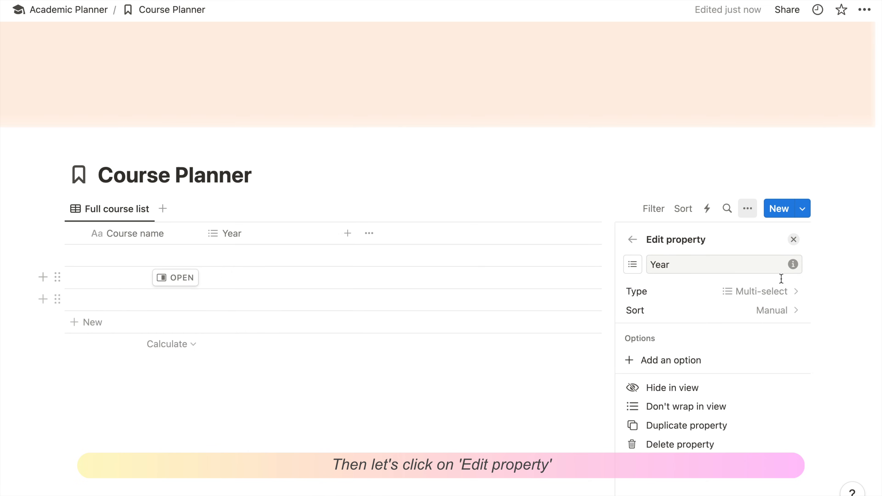
# Add the options Senior, Junior, Sophomore and Freshman to the Year property and narrow the Year column
pyautogui.click(657, 363)
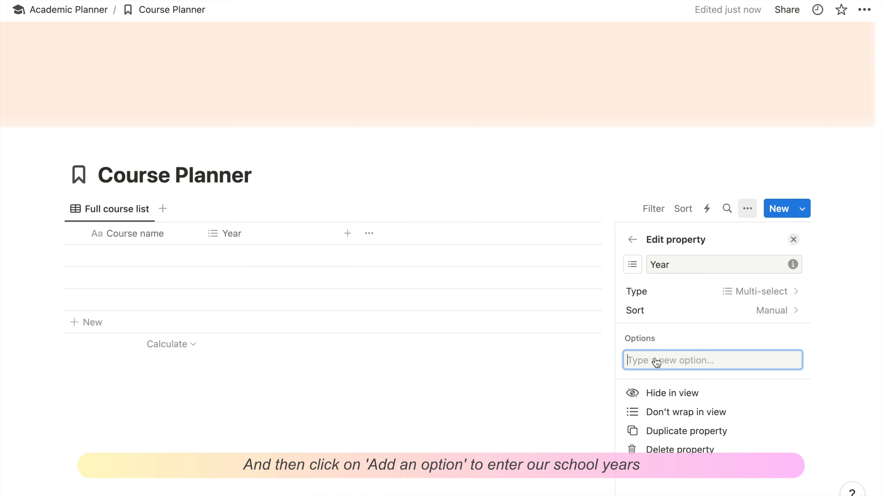
pyautogui.write('Senior')
pyautogui.press('Return')
pyautogui.write('J')
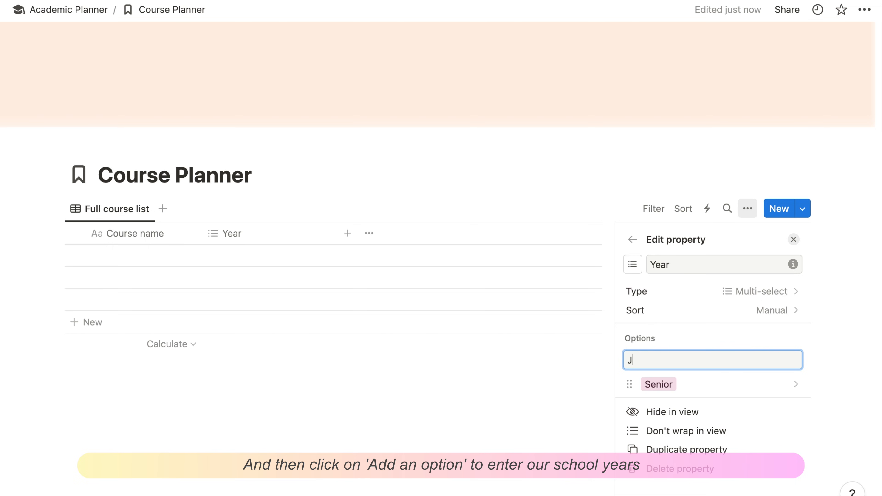
pyautogui.write('unior')
pyautogui.press('Return')
pyautogui.write('Sophom')
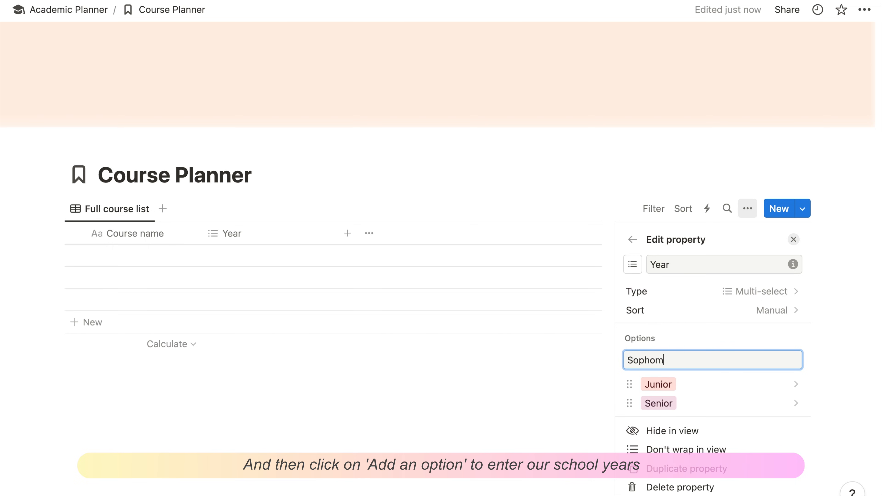
pyautogui.write('ore')
pyautogui.press('Return')
pyautogui.write('F')
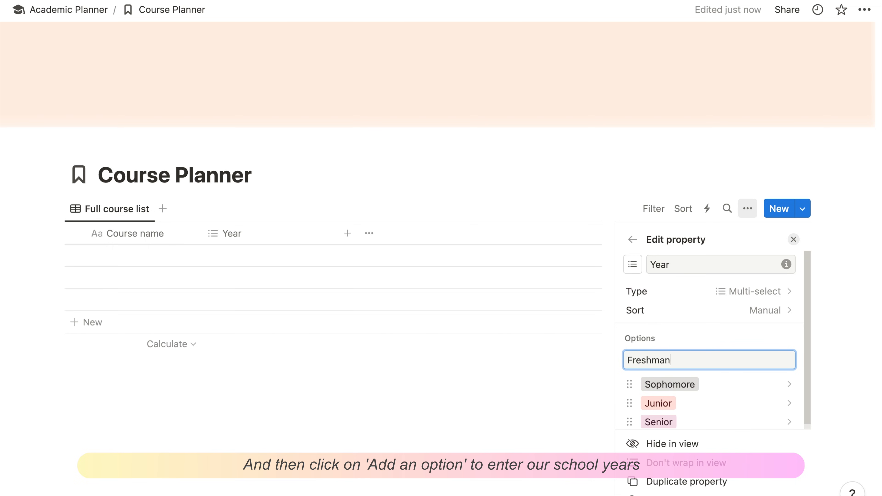
pyautogui.write('reshman')
pyautogui.press('Return')
pyautogui.click(314, 221)
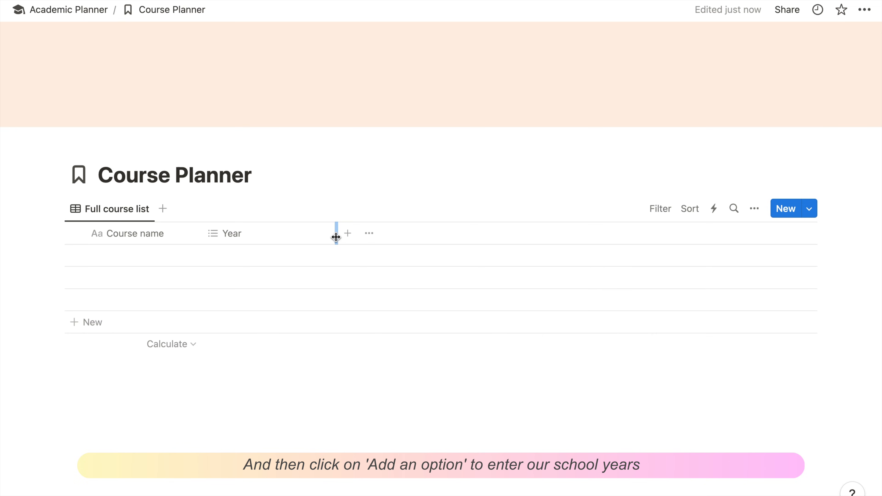
pyautogui.moveTo(336, 237); pyautogui.dragTo(287, 234)
# Add a multi-select property named Semester with the options Spring and Fall
pyautogui.click(298, 235)
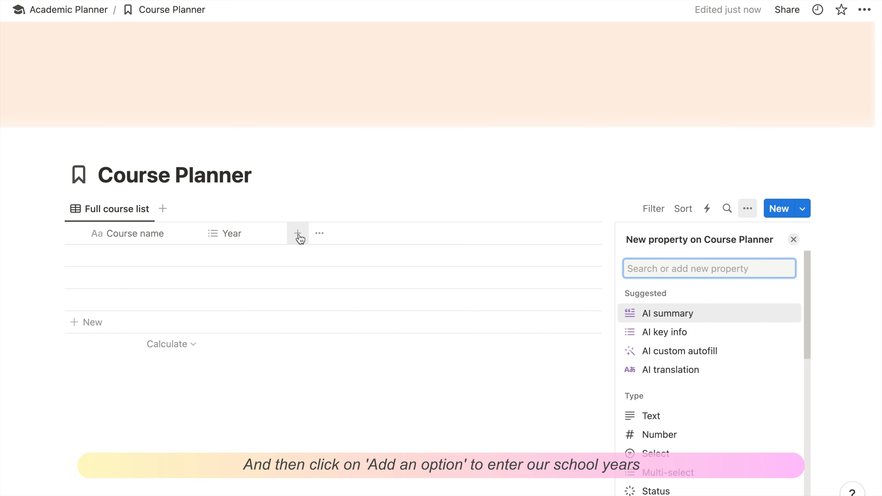
pyautogui.click(668, 473)
pyautogui.write('Semester')
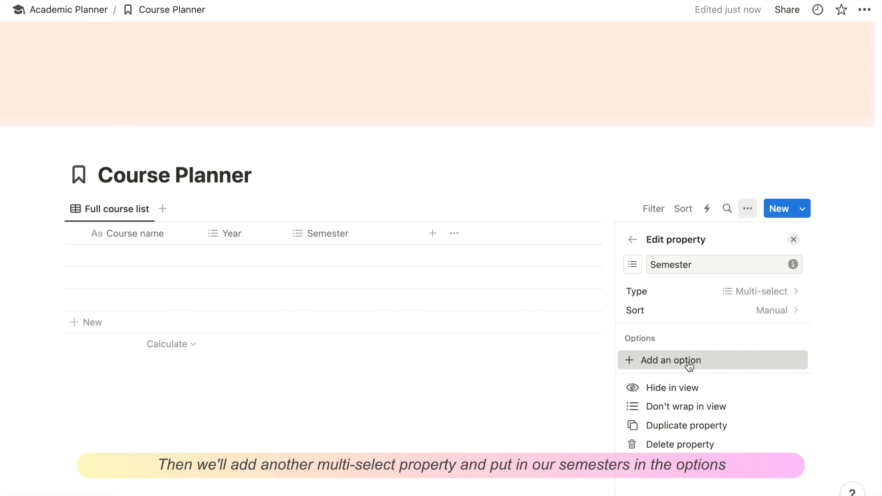
pyautogui.click(681, 360)
pyautogui.write('Spring')
pyautogui.press('Return')
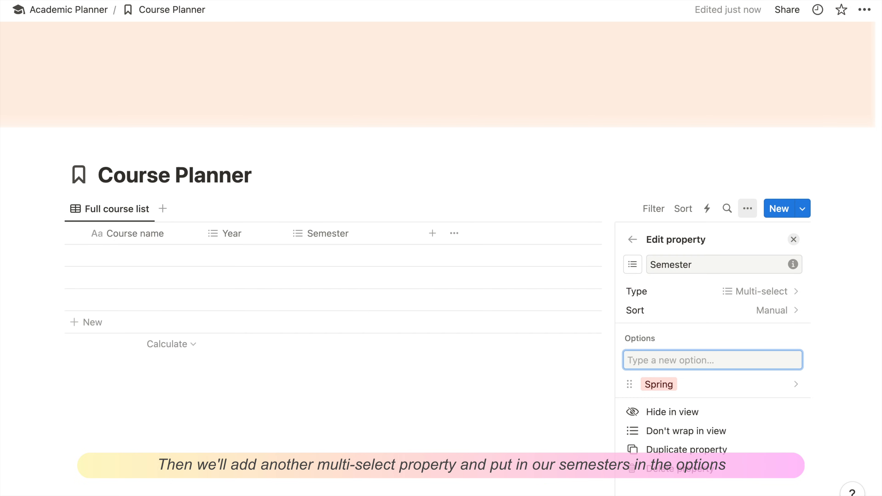
pyautogui.write('Fall')
pyautogui.press('Return')
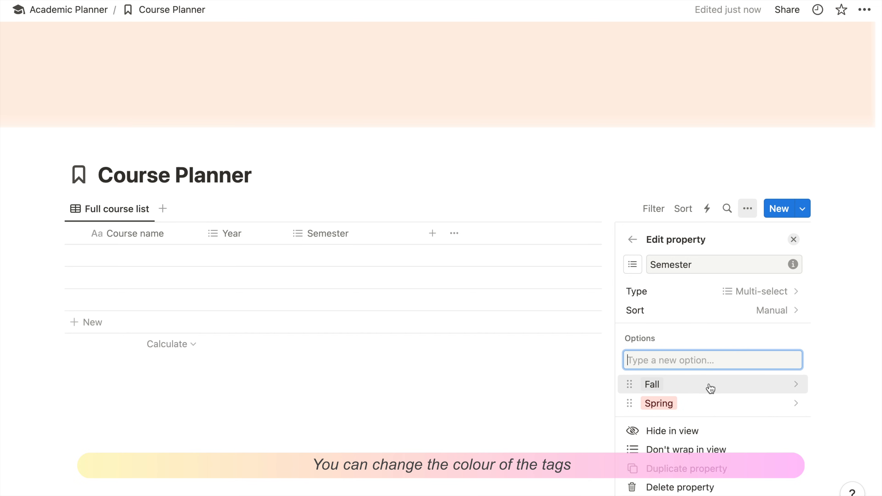
# Colour the Fall option yellow and move Spring above it in the Semester property's options
pyautogui.click(731, 385)
pyautogui.click(708, 267)
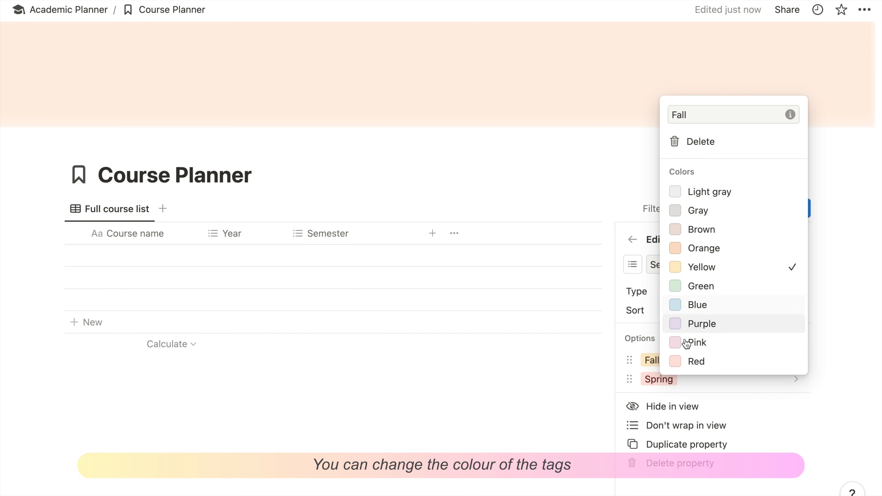
pyautogui.click(630, 380)
pyautogui.moveTo(630, 380); pyautogui.dragTo(627, 356)
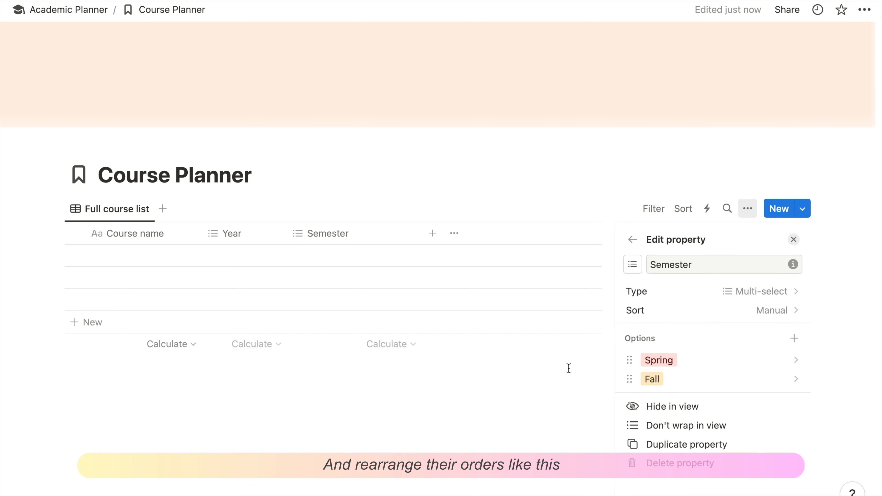
# Add a multi-select property named Type with the options Core and Elective
pyautogui.click(389, 234)
pyautogui.write('mul')
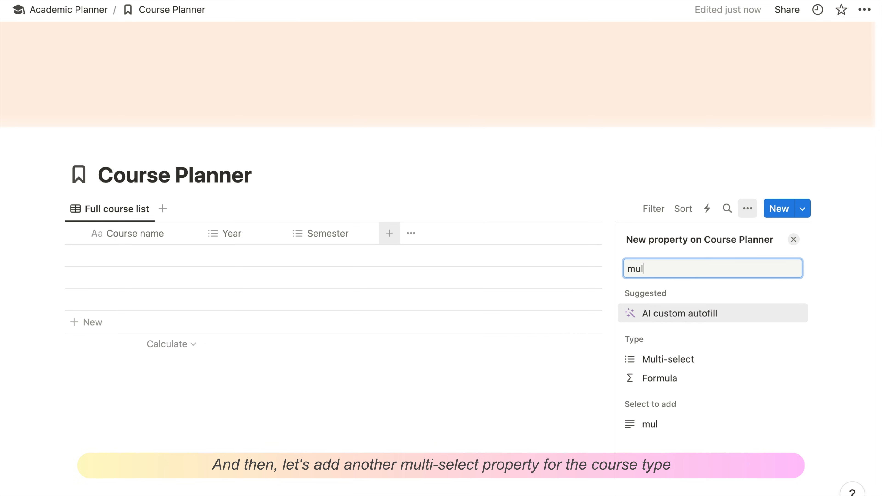
pyautogui.click(670, 362)
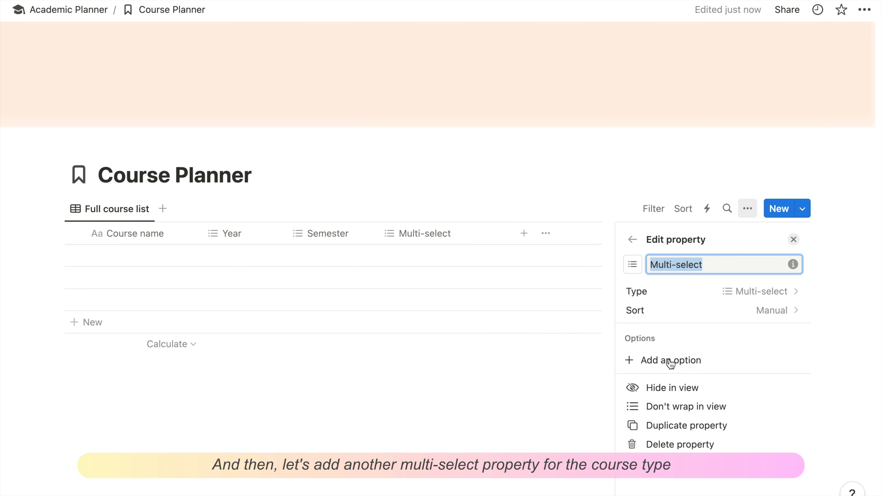
pyautogui.write('Type')
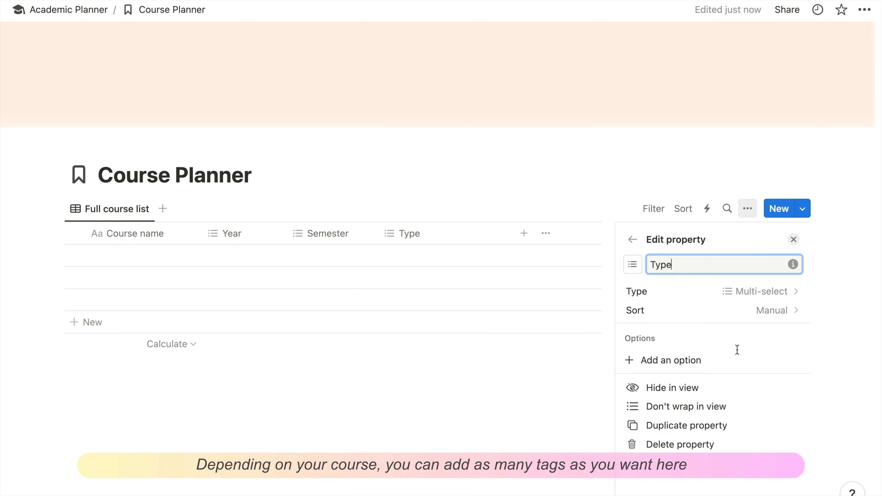
pyautogui.click(733, 362)
pyautogui.write('Core')
pyautogui.press('Return')
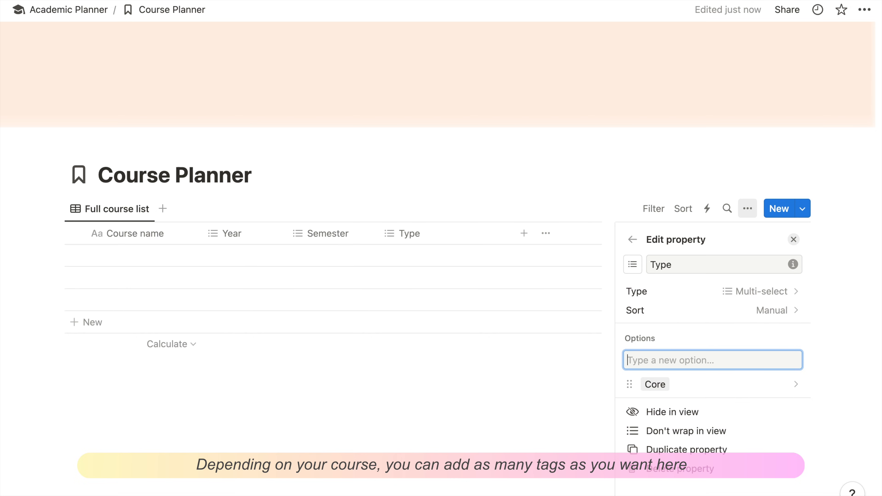
pyautogui.write('Elective')
pyautogui.press('Return')
# Colour the Core option yellow and move it above Elective in the Type property's options
pyautogui.click(795, 402)
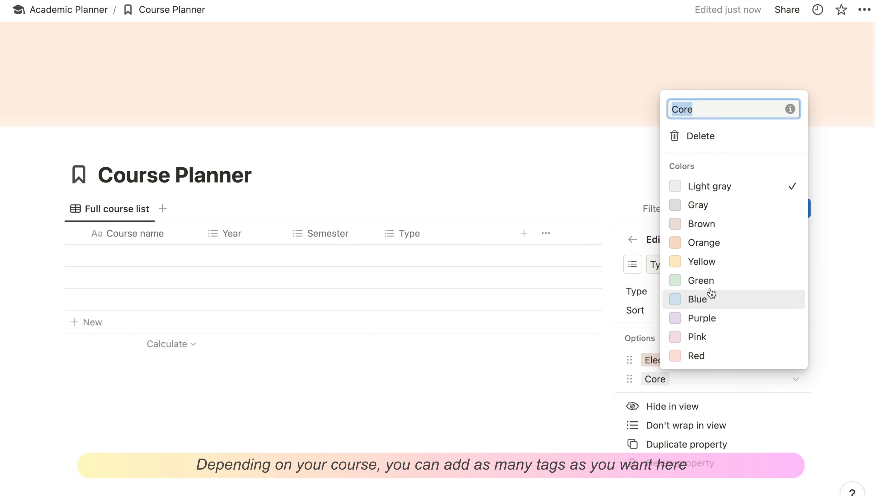
pyautogui.click(715, 262)
pyautogui.click(625, 374)
pyautogui.moveTo(629, 378); pyautogui.dragTo(630, 357)
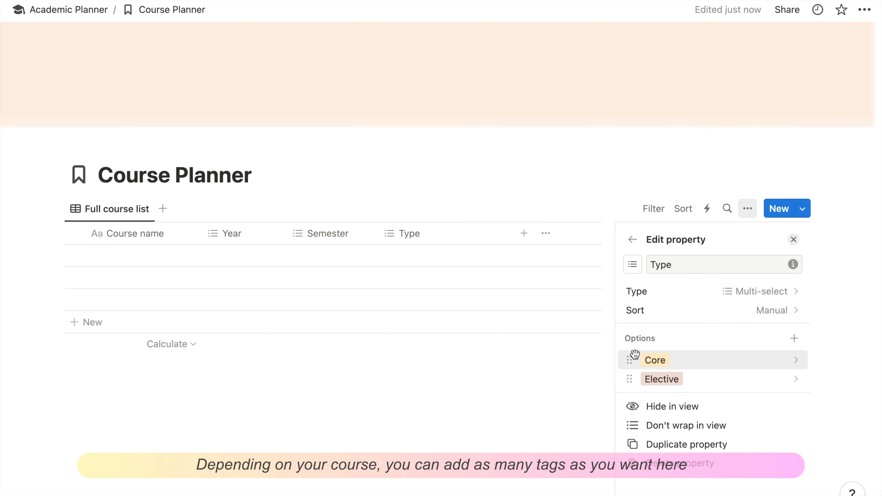
pyautogui.click(530, 333)
# Add a Status property with its default name to the table, after the Type column
pyautogui.click(490, 210)
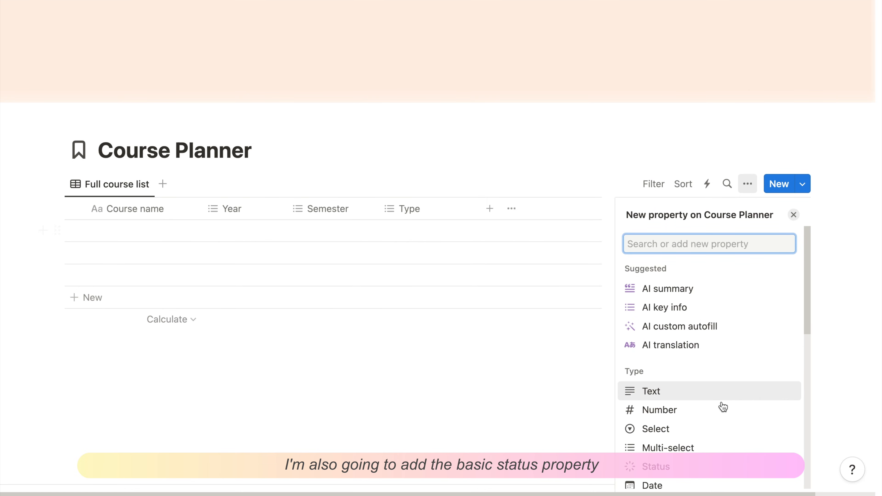
pyautogui.click(655, 468)
pyautogui.press('Escape')
# Add a number property named Credits to the database
pyautogui.click(612, 209)
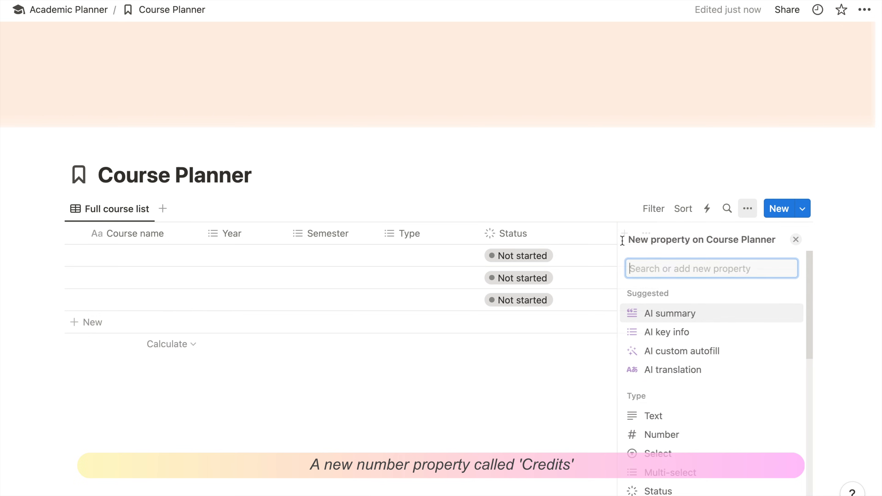
pyautogui.write('num')
pyautogui.click(670, 316)
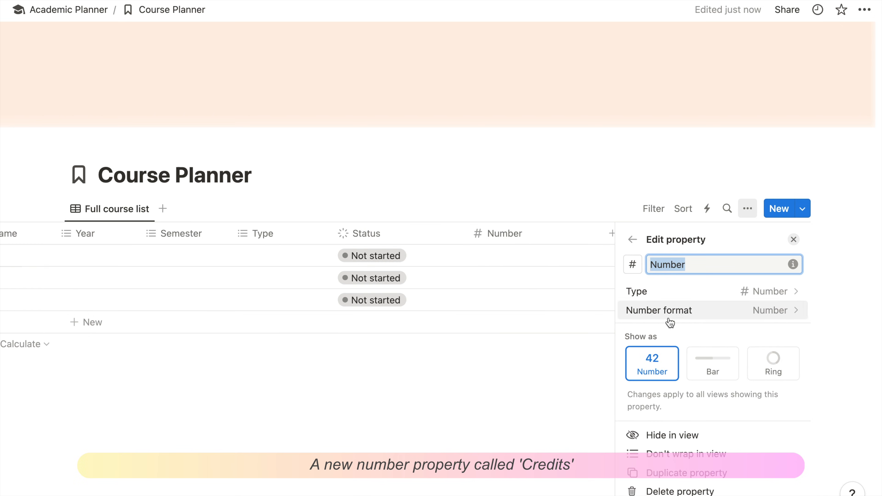
pyautogui.write('Credits')
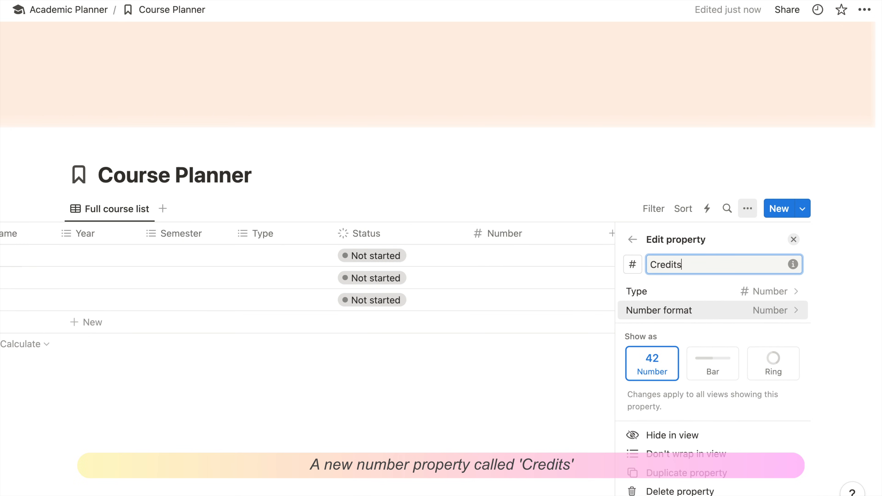
pyautogui.press('Escape')
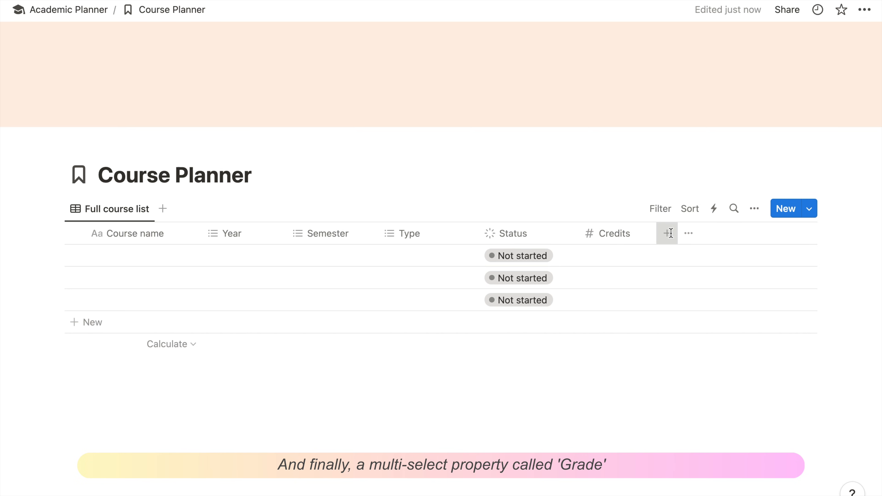
# Add a multi-select property named Grade to the database
pyautogui.click(668, 233)
pyautogui.click(699, 473)
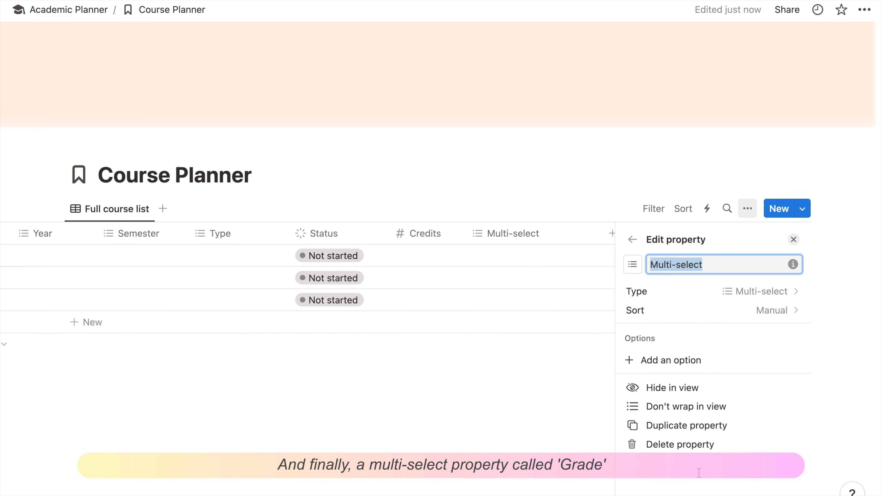
pyautogui.write('Grade')
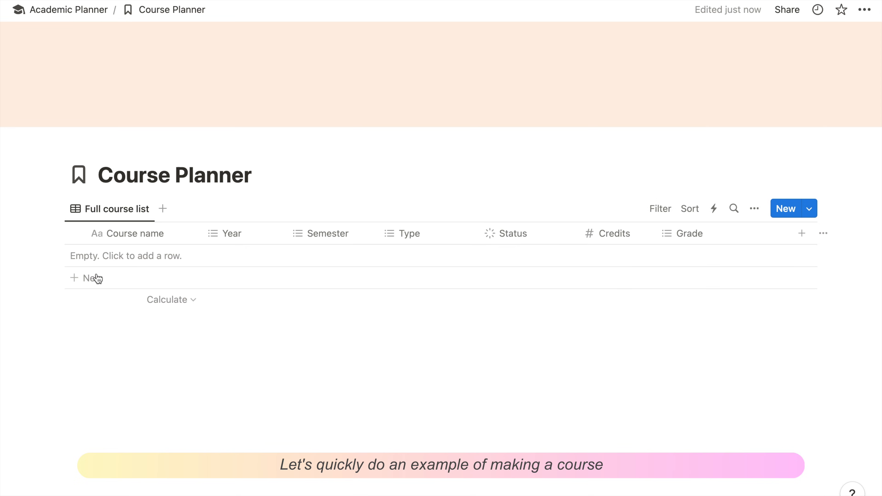
# Add a row named Course 1 with Year Freshman, Semester Spring and Type Core
pyautogui.click(93, 278)
pyautogui.click(225, 258)
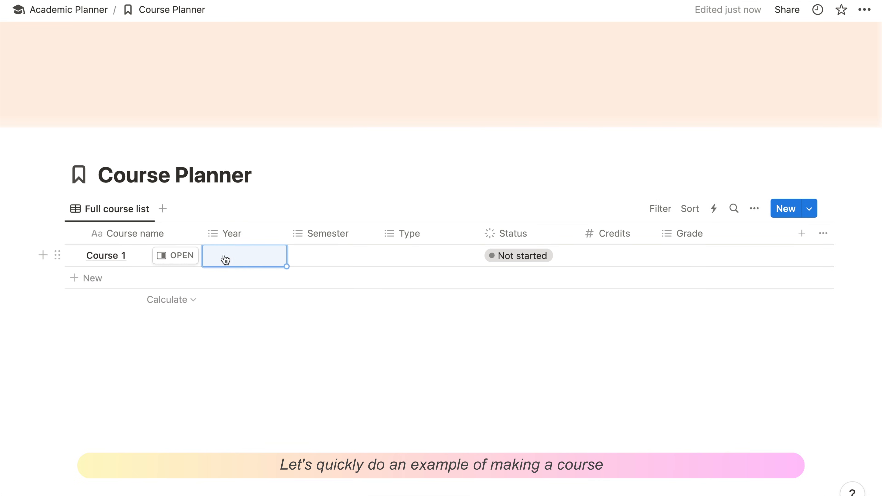
pyautogui.click(225, 259)
pyautogui.click(245, 300)
pyautogui.click(341, 256)
pyautogui.click(340, 301)
pyautogui.click(394, 342)
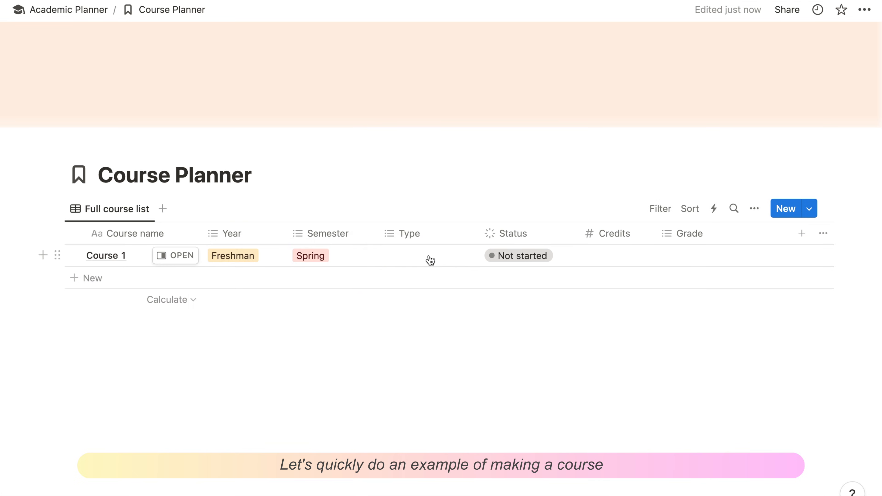
pyautogui.click(429, 259)
pyautogui.click(419, 301)
pyautogui.click(586, 339)
# Enter 3 credits for Course 1 and create the grade option A for it
pyautogui.click(611, 262)
pyautogui.write('3')
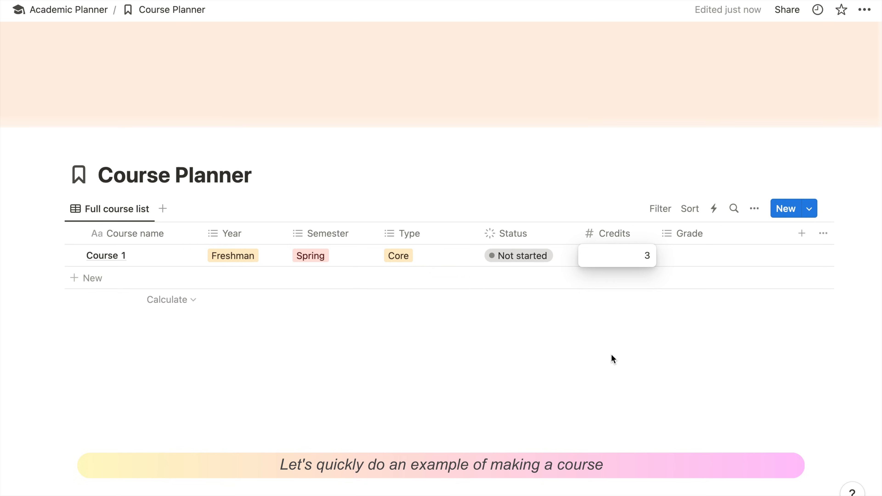
pyautogui.click(652, 329)
pyautogui.click(695, 256)
pyautogui.write('A')
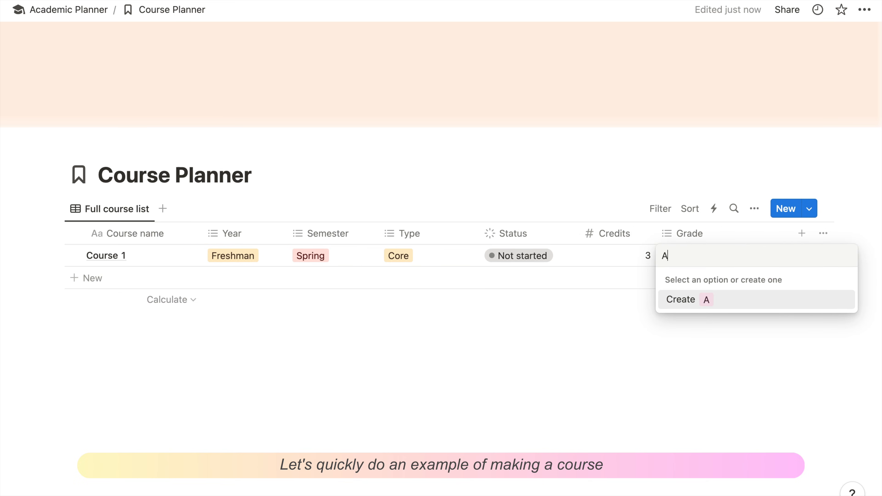
pyautogui.press('Return')
pyautogui.click(702, 379)
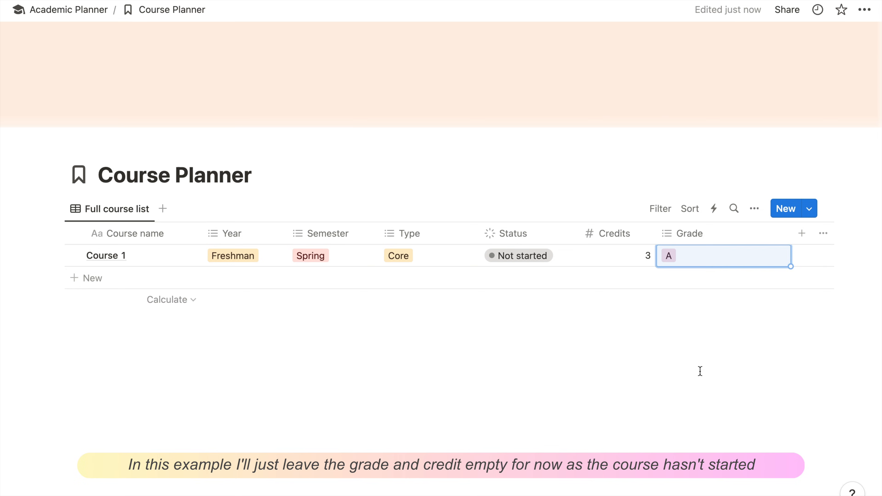
# Clear the Grade and Credits values of Course 1
pyautogui.press('Return')
pyautogui.press('BackSpace')
pyautogui.press('Escape')
pyautogui.click(640, 257)
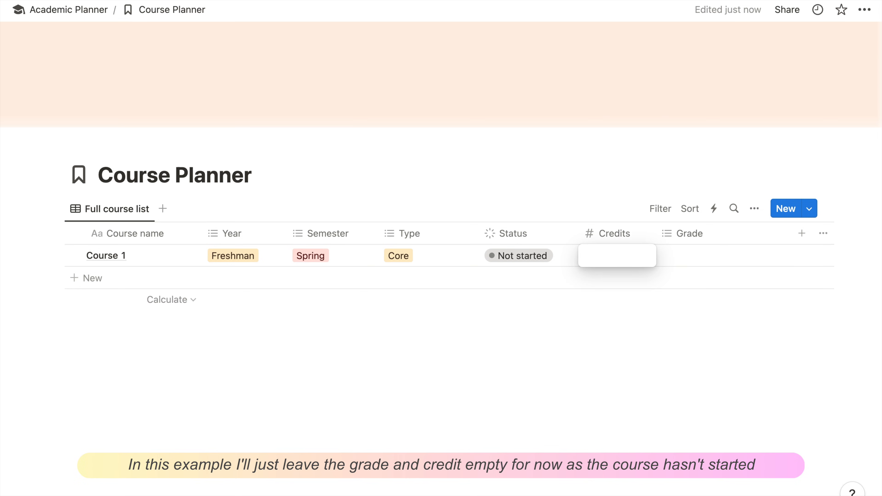
pyautogui.press('Return')
pyautogui.click(611, 381)
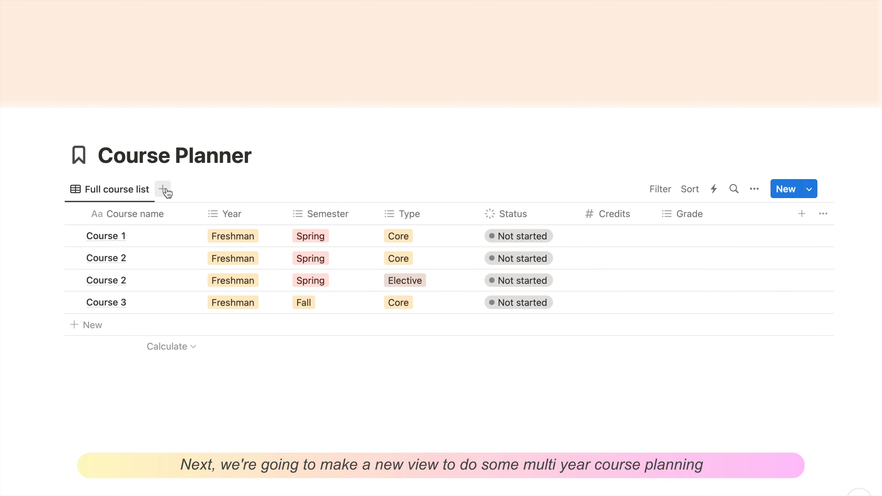
# Add a new database view named Multi-year planning with the Board layout
pyautogui.click(163, 190)
pyautogui.write('Multi-year planning')
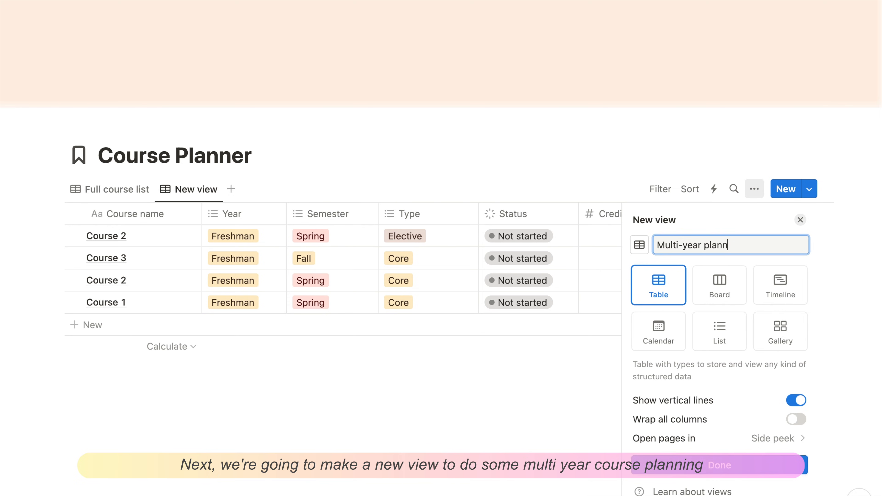
pyautogui.click(720, 284)
# Set the new board view's card size to Small and finish creating the view
pyautogui.scroll(-2, 732, 369)
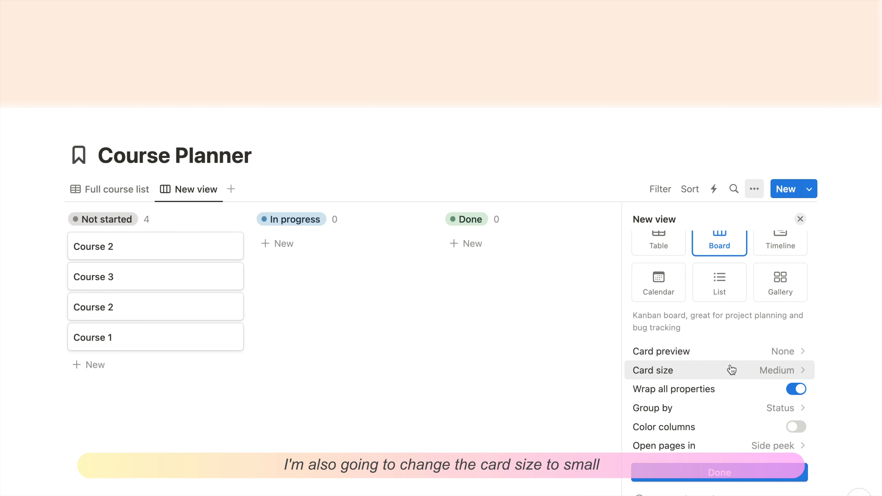
pyautogui.click(732, 370)
pyautogui.click(739, 392)
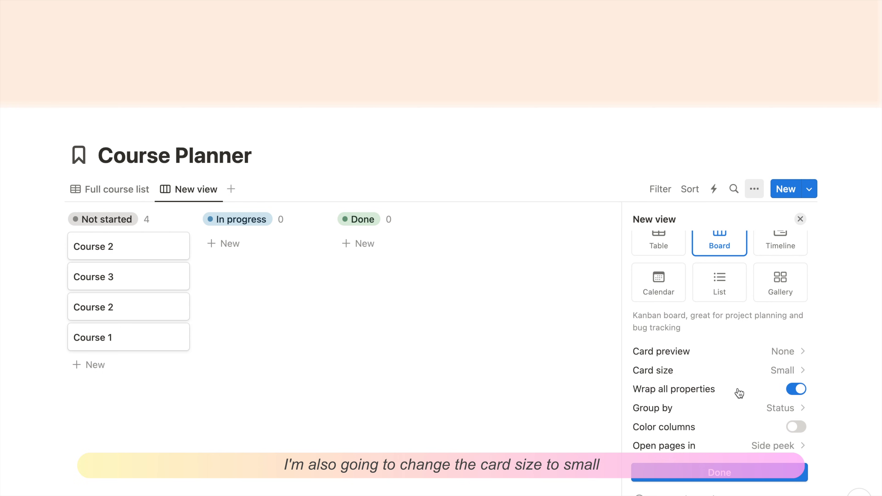
pyautogui.click(736, 475)
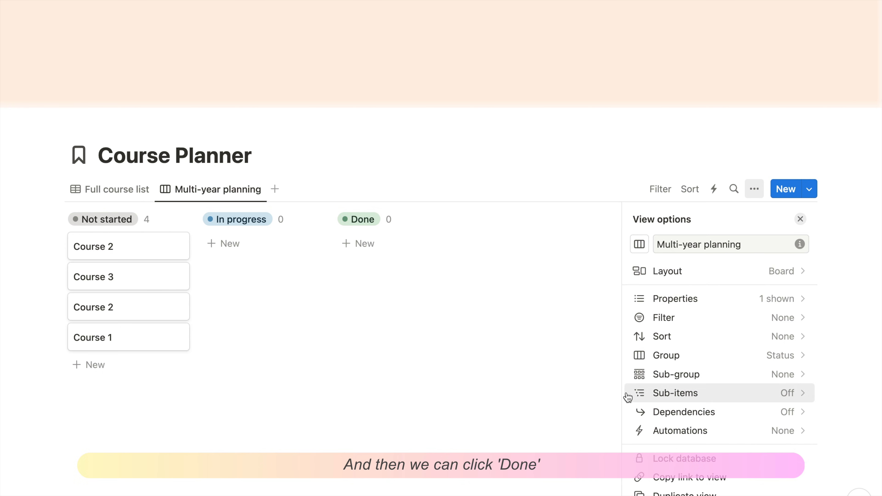
# Group the Multi-year planning board by the Year property
pyautogui.scroll(-1, 727, 343)
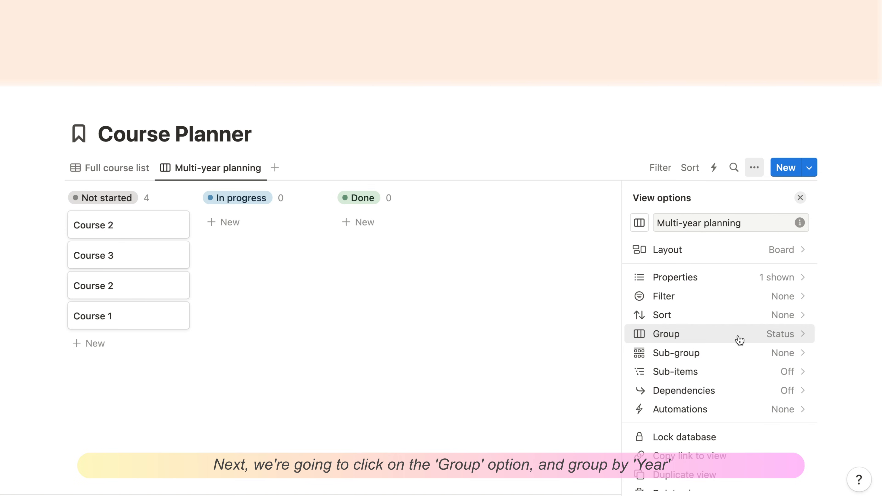
pyautogui.click(740, 340)
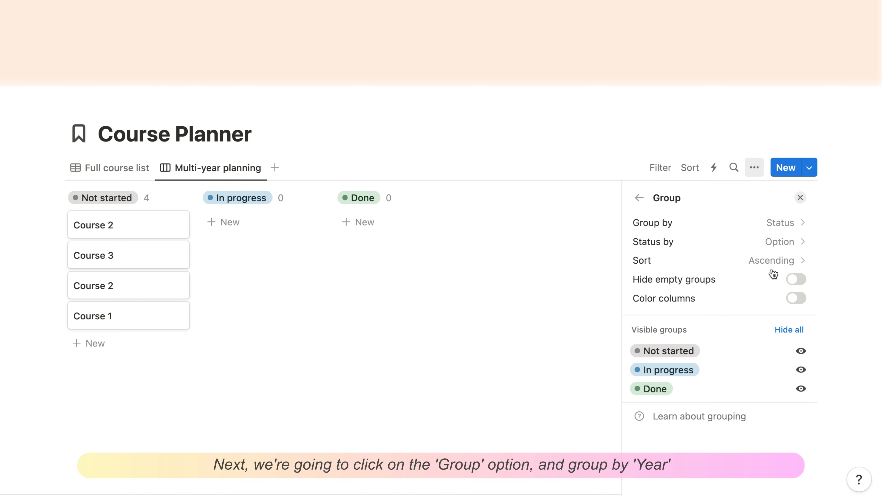
pyautogui.click(792, 223)
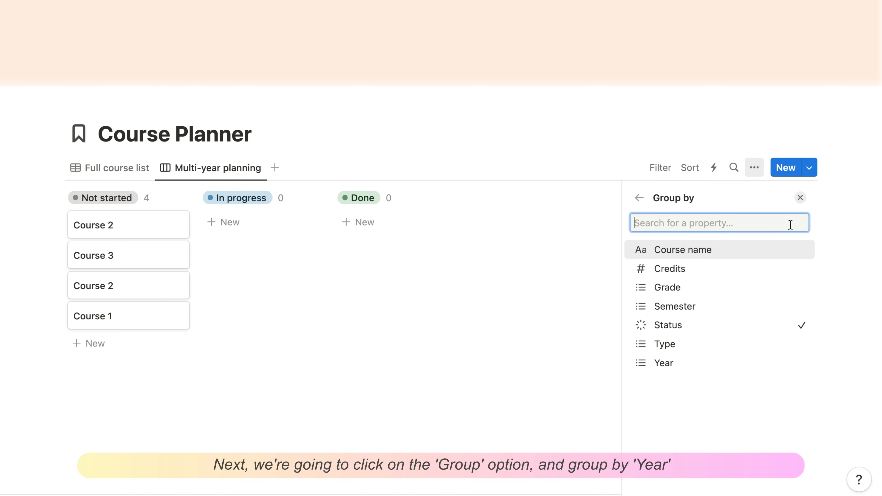
pyautogui.click(734, 364)
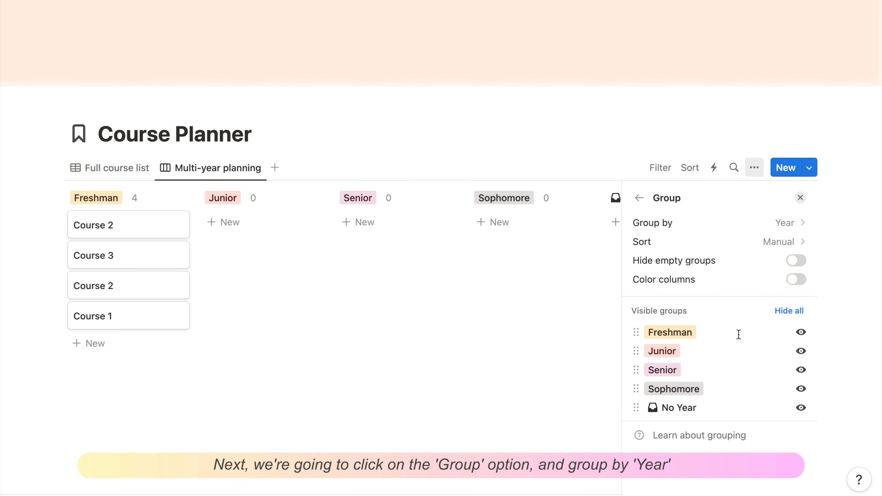
# Move the Sophomore group between Freshman and Junior, and hide the No Year group
pyautogui.click(797, 261)
pyautogui.click(797, 261)
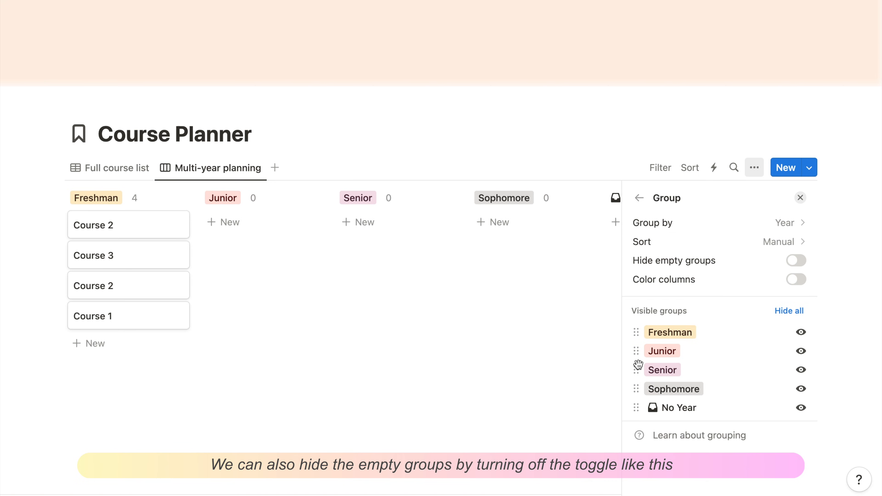
pyautogui.moveTo(638, 389); pyautogui.dragTo(635, 350)
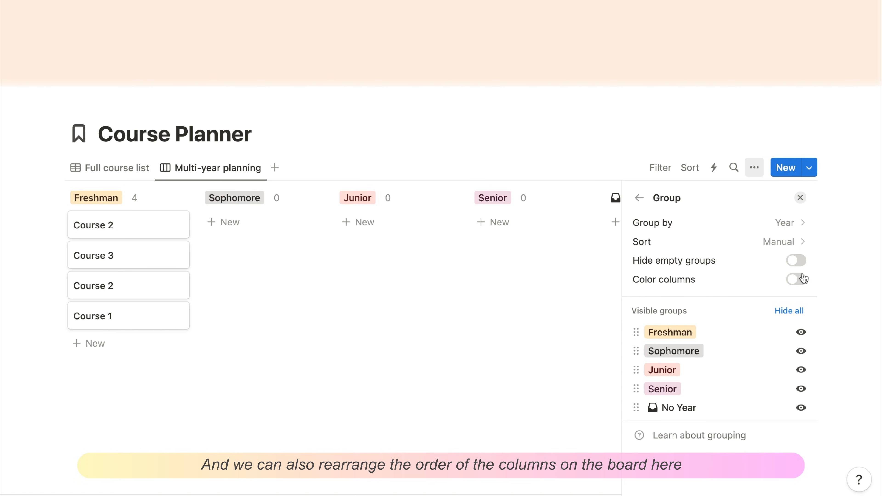
pyautogui.click(802, 408)
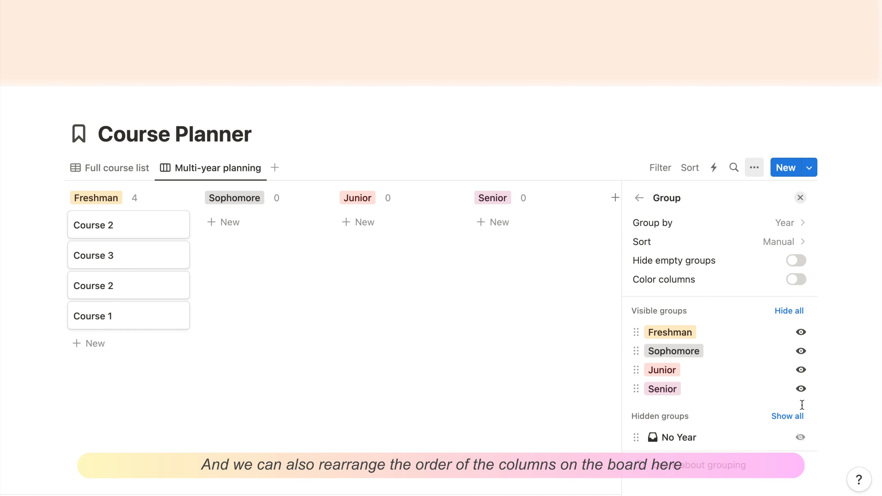
pyautogui.click(640, 198)
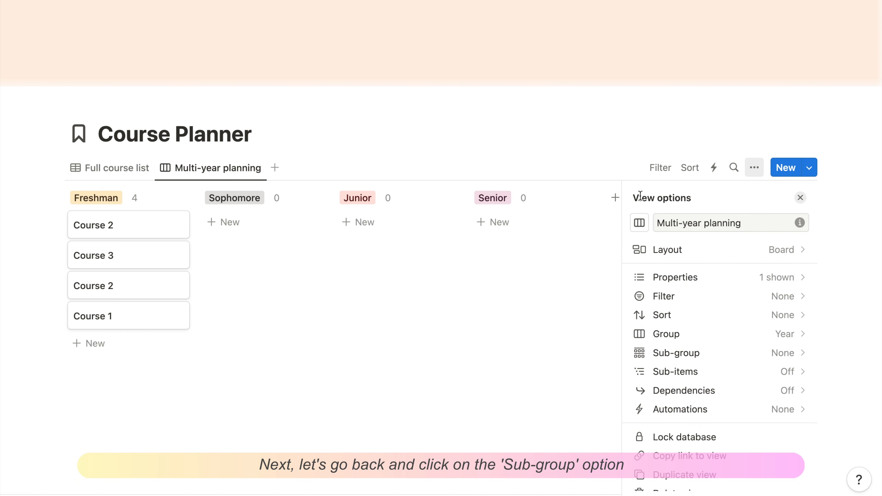
# Sub-group the board by Semester with Spring ordered before Fall and the No Semester group hidden
pyautogui.click(678, 354)
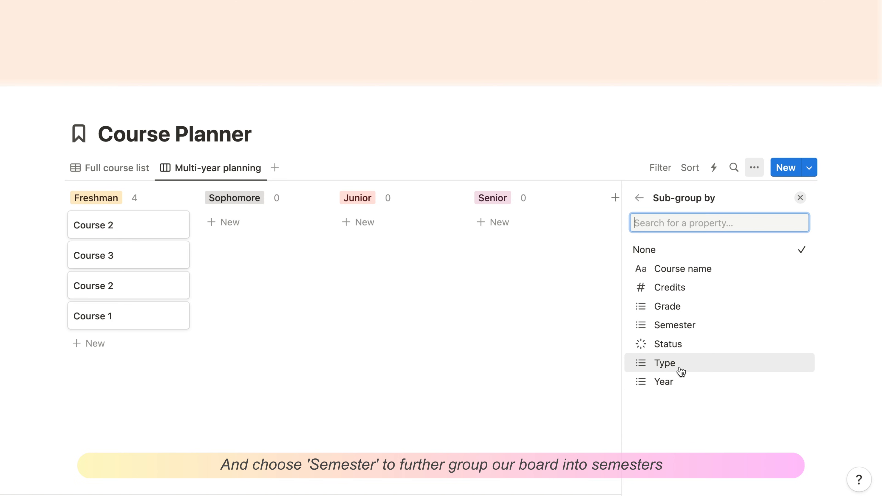
pyautogui.click(683, 326)
pyautogui.moveTo(638, 333); pyautogui.dragTo(639, 308)
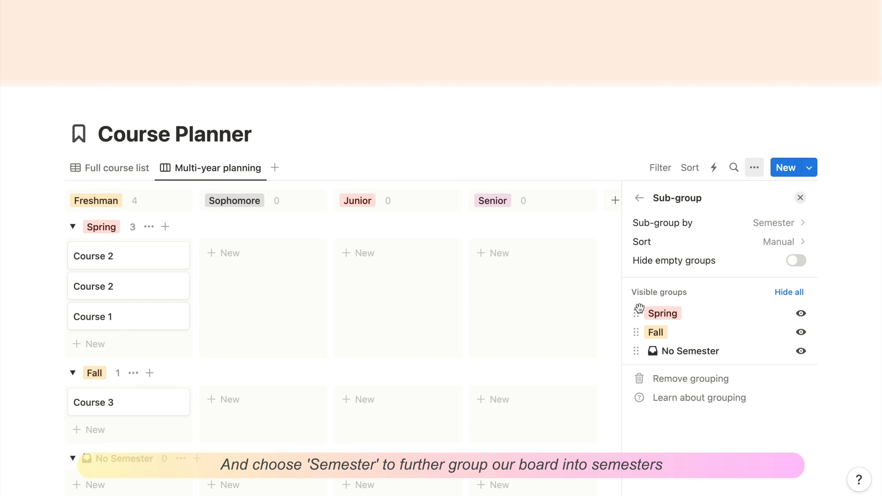
pyautogui.click(801, 352)
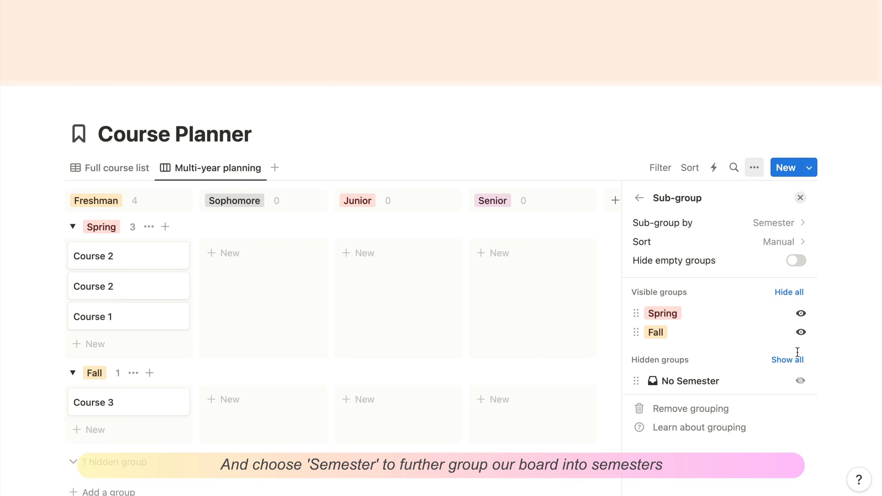
pyautogui.click(639, 198)
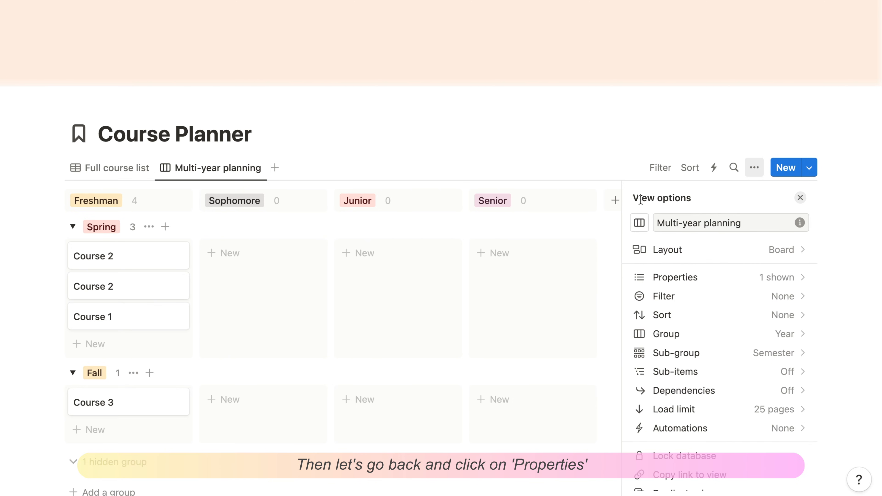
# Show the Type property on the board's cards
pyautogui.click(780, 278)
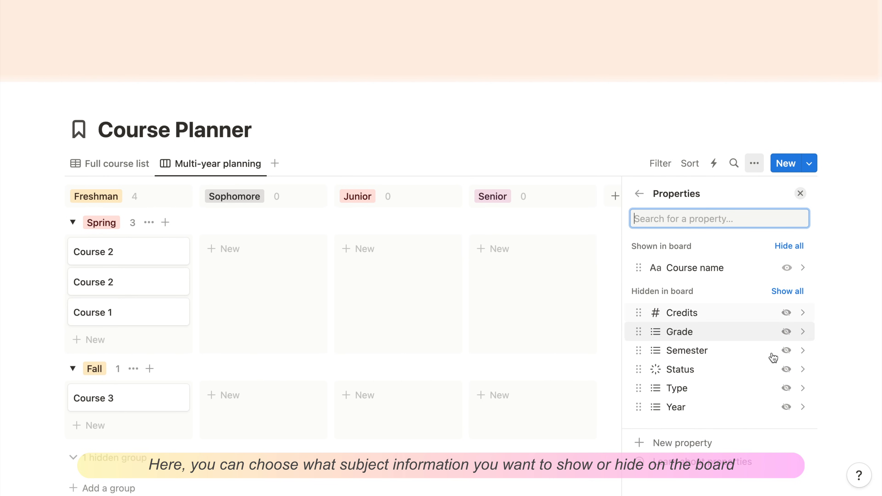
pyautogui.click(786, 389)
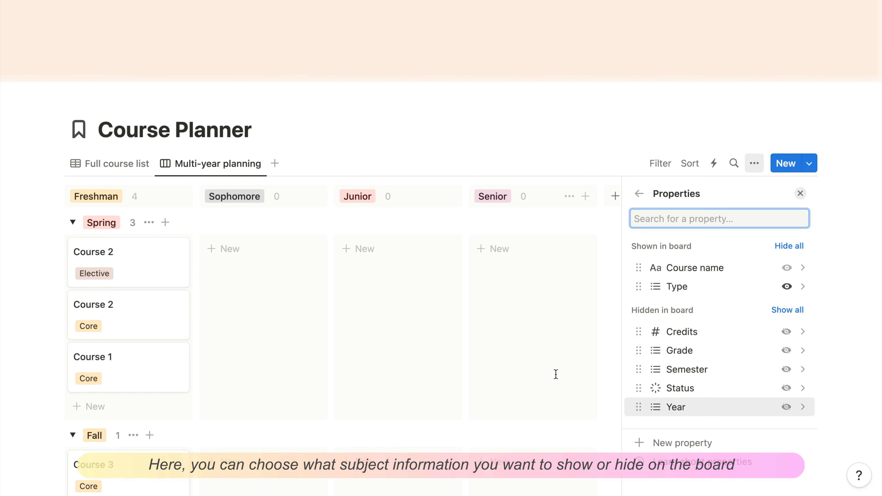
pyautogui.click(640, 194)
# Turn on colored columns for the board layout and close the view options
pyautogui.click(704, 249)
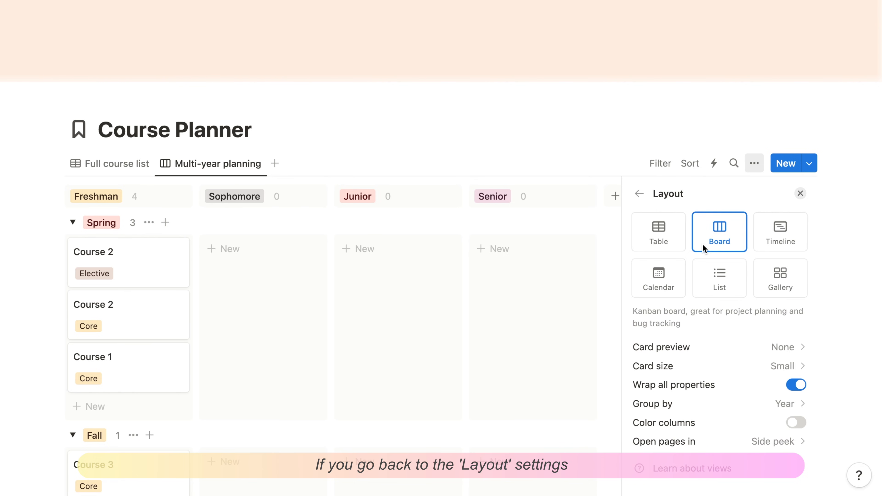
pyautogui.click(797, 423)
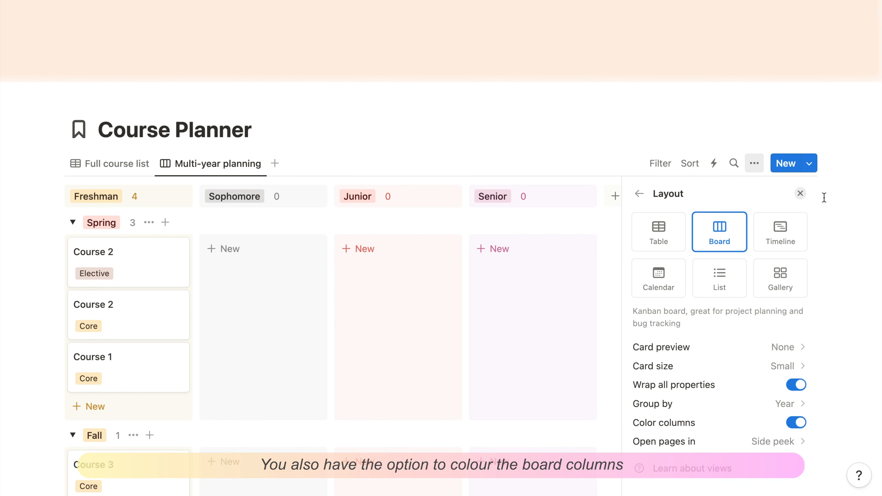
pyautogui.click(800, 193)
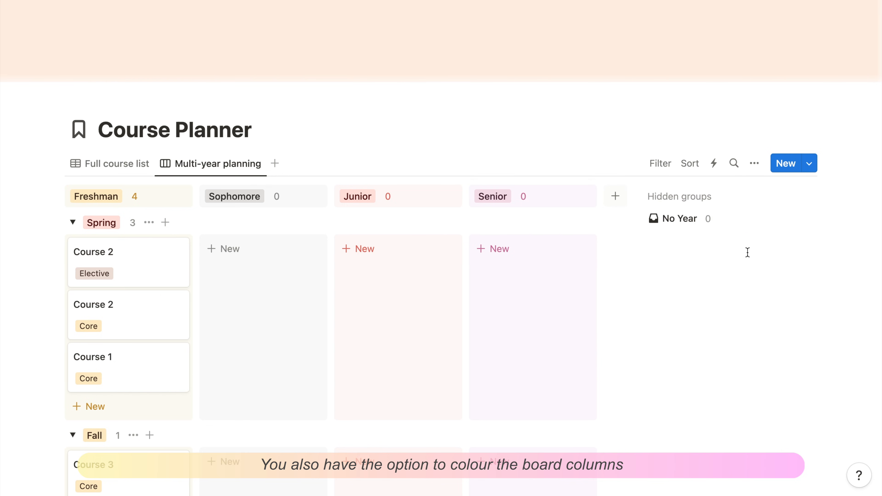
# Move Course 1 to the Sophomore Spring cell and add a new card named Course 5 under Junior Spring
pyautogui.scroll(-3, 746, 252)
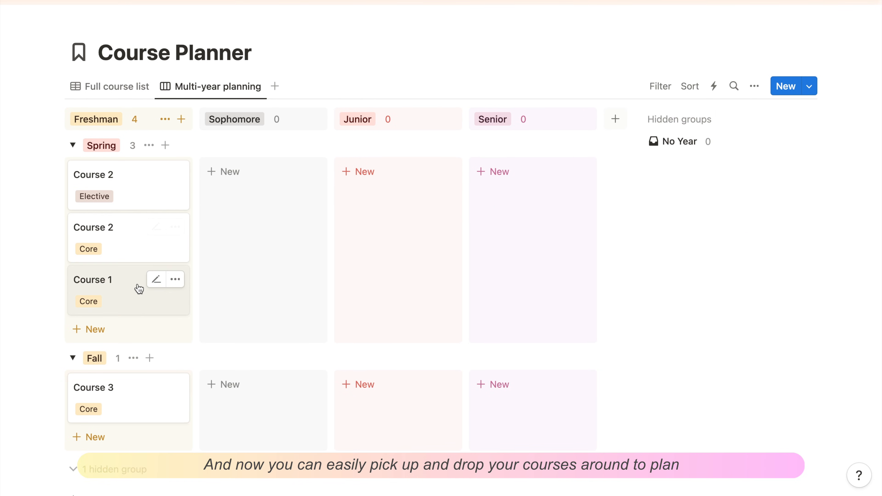
pyautogui.moveTo(128, 301); pyautogui.dragTo(240, 235)
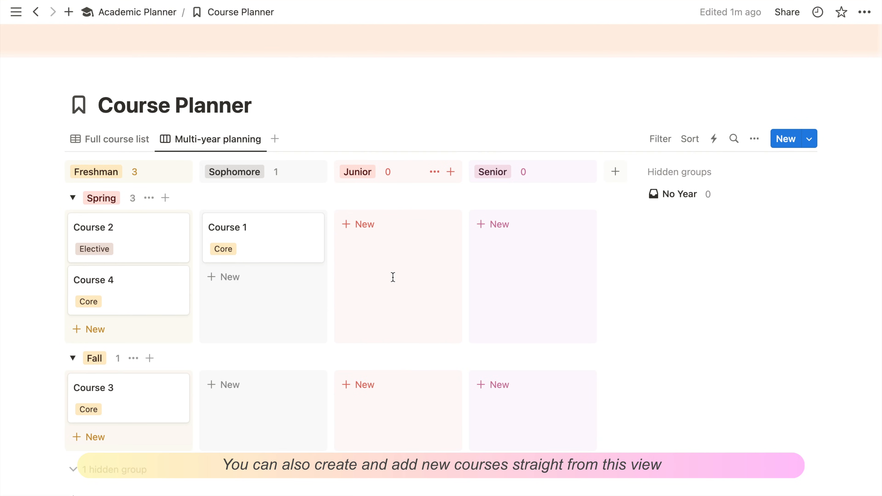
pyautogui.click(349, 226)
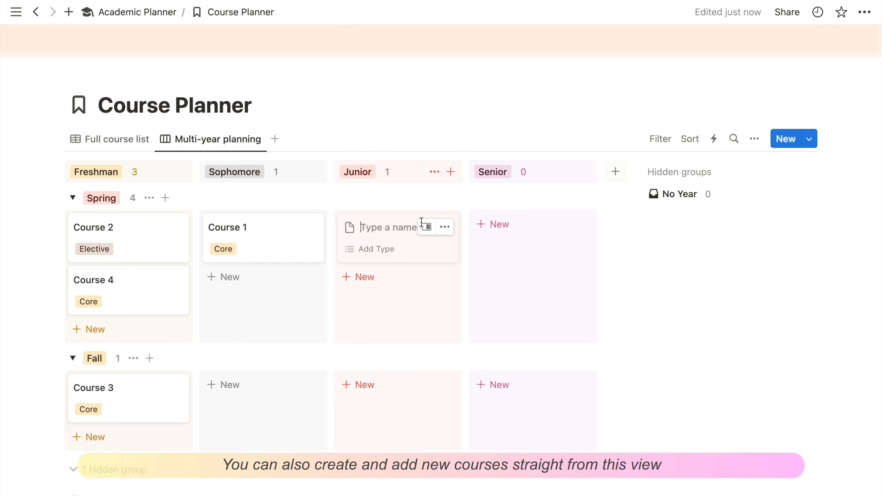
pyautogui.write('cour')
pyautogui.press('BackSpace')
pyautogui.write('Course 5')
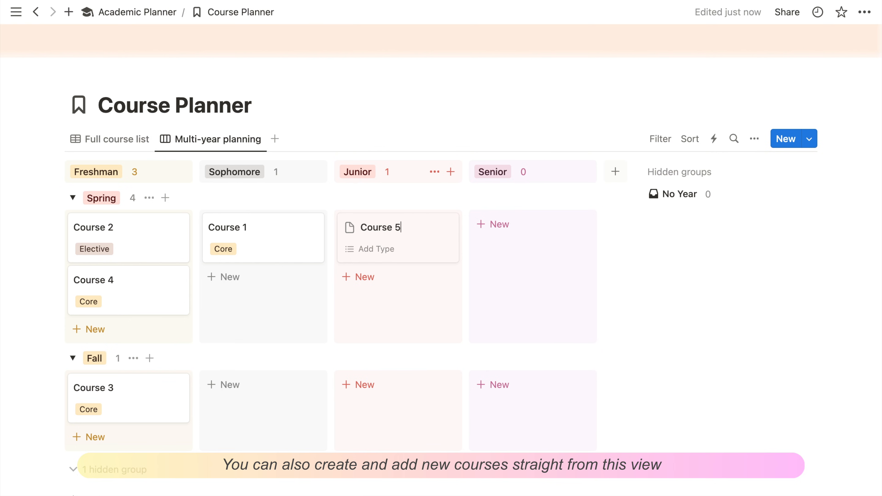
pyautogui.press('Escape')
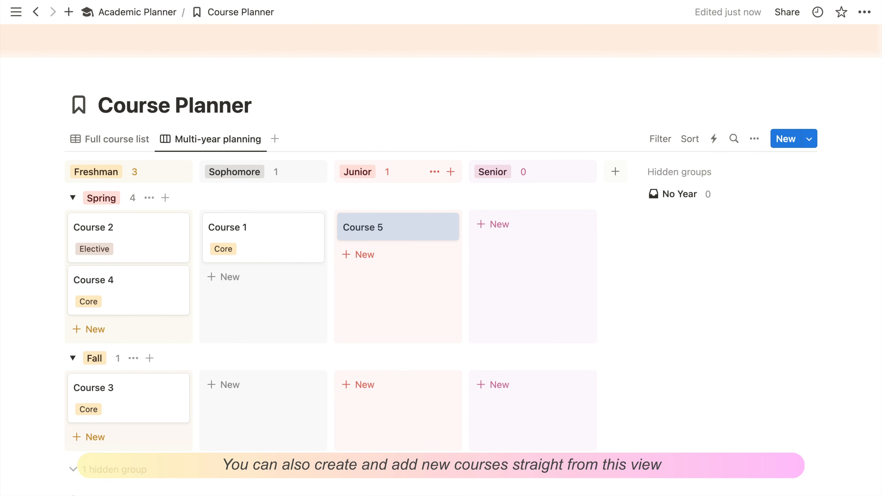
# Open the Course 5 card and set its Type to Elective
pyautogui.click(394, 240)
pyautogui.click(644, 132)
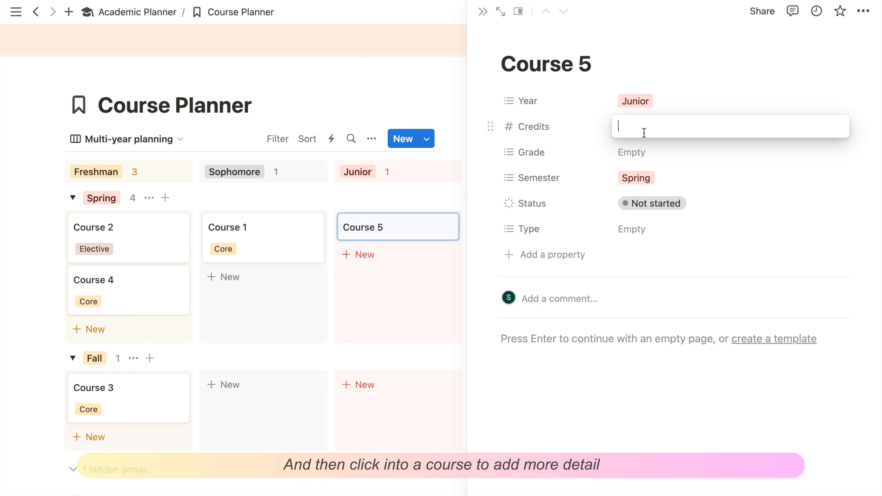
pyautogui.click(640, 160)
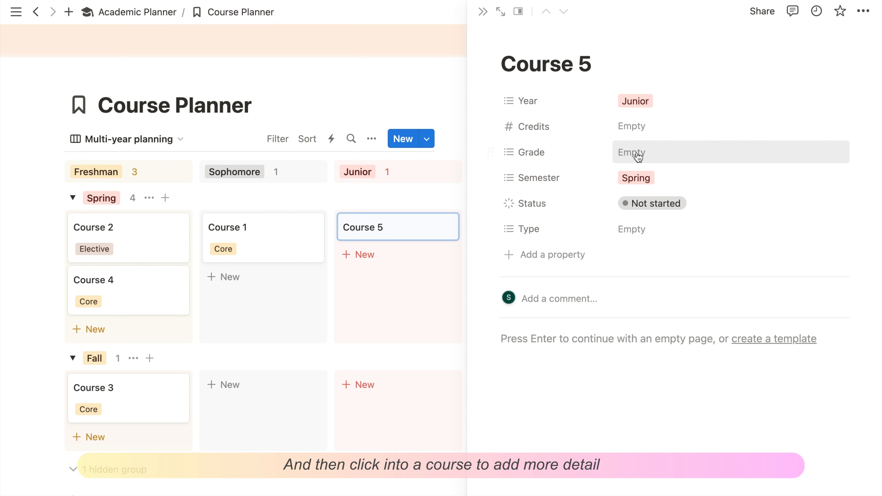
pyautogui.click(640, 228)
pyautogui.click(659, 292)
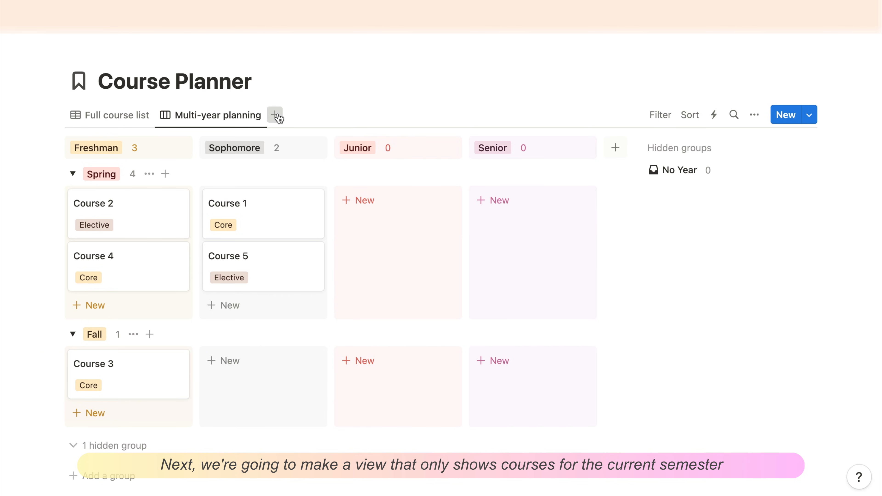
# Add a new database view with the Gallery layout and name it Spring '24
pyautogui.click(276, 115)
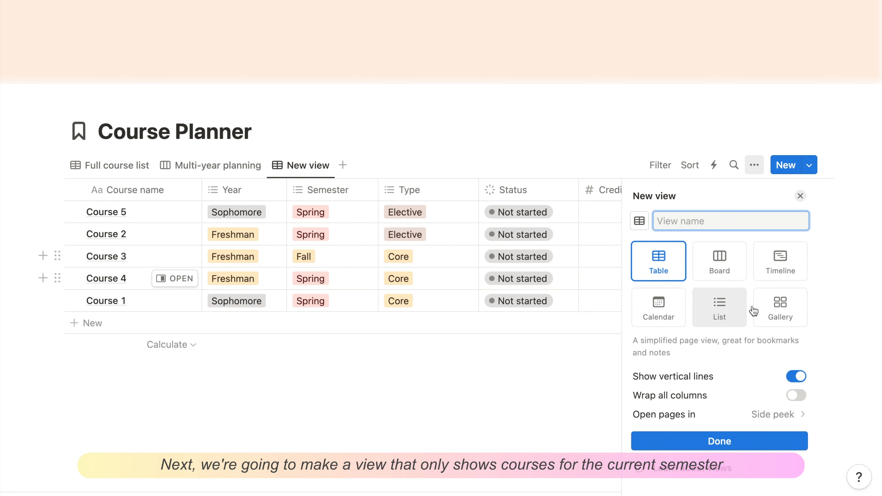
pyautogui.click(781, 305)
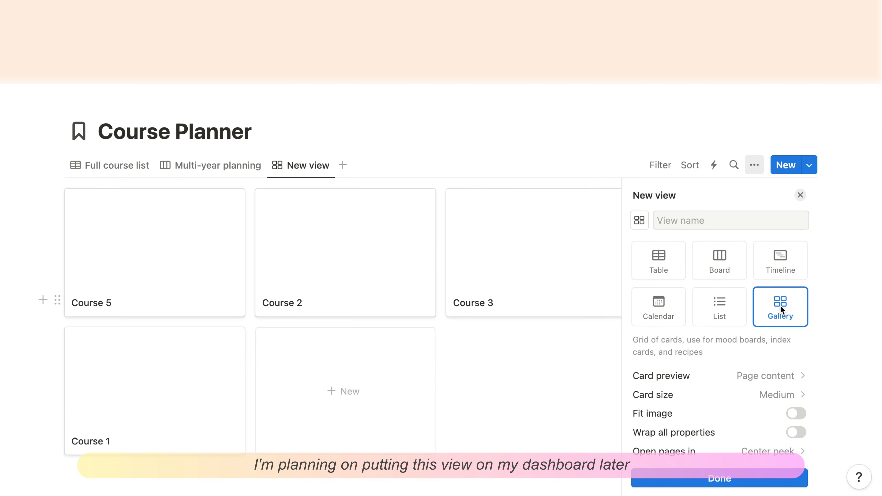
pyautogui.click(695, 221)
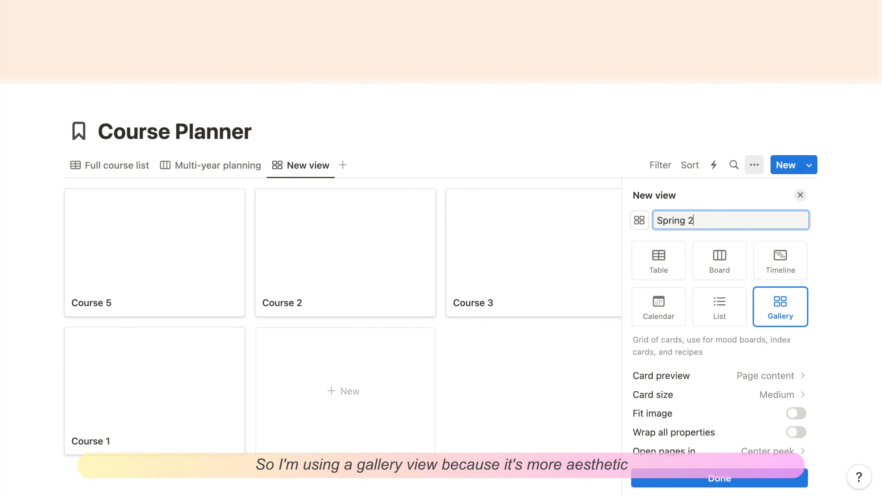
# Set the gallery's card preview to Page cover and its card size to Small, and finish creating the view
pyautogui.scroll(-1, 764, 324)
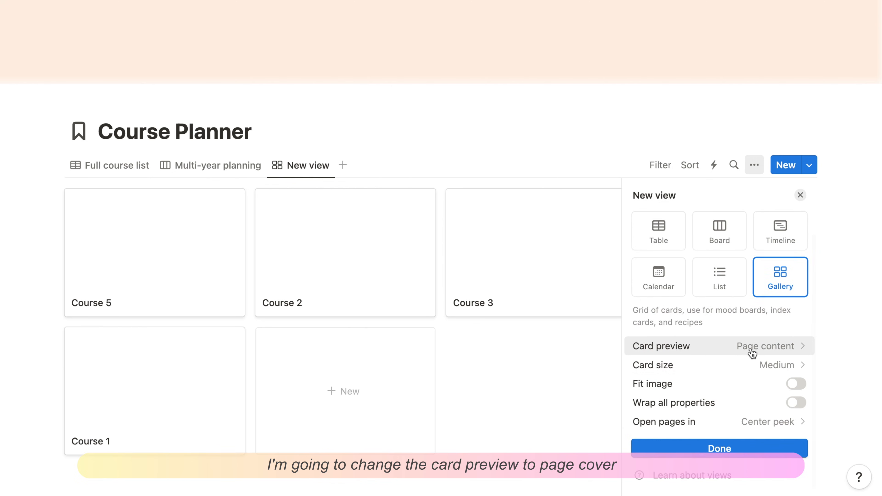
pyautogui.click(751, 348)
pyautogui.click(731, 398)
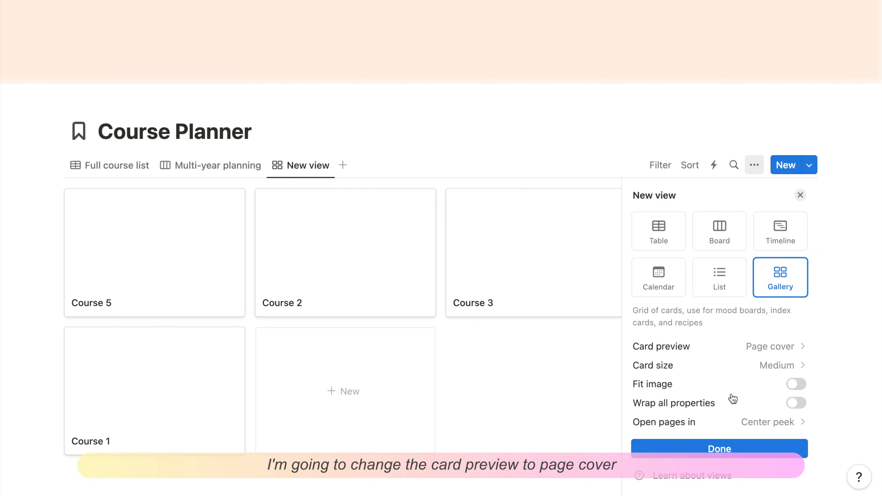
pyautogui.click(754, 366)
pyautogui.click(760, 392)
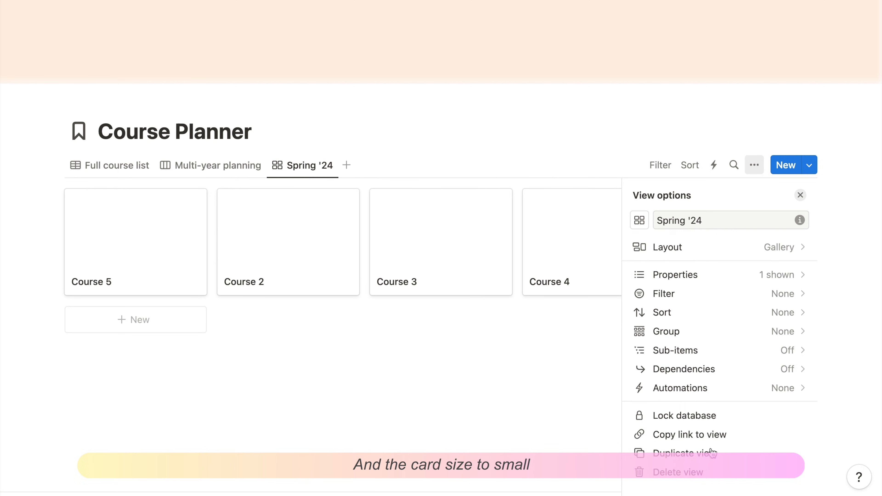
# Filter the Spring '24 gallery to courses whose Year contains Freshman and Semester contains Spring
pyautogui.click(711, 300)
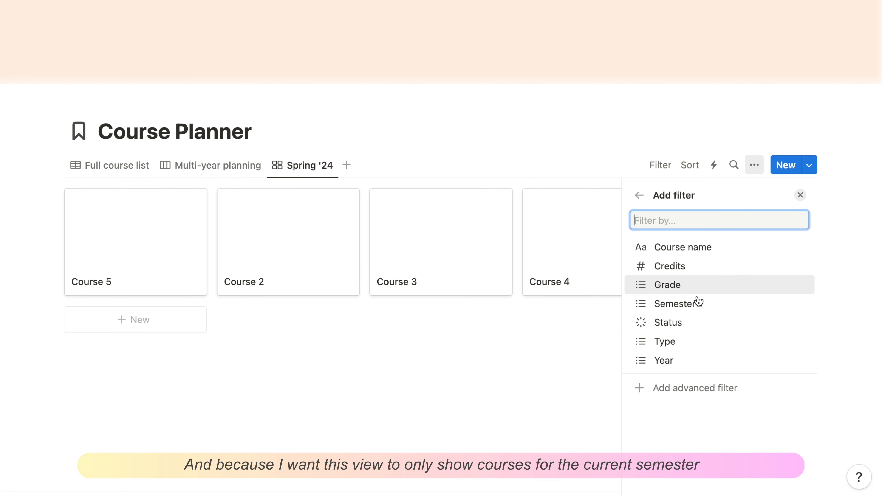
pyautogui.click(690, 361)
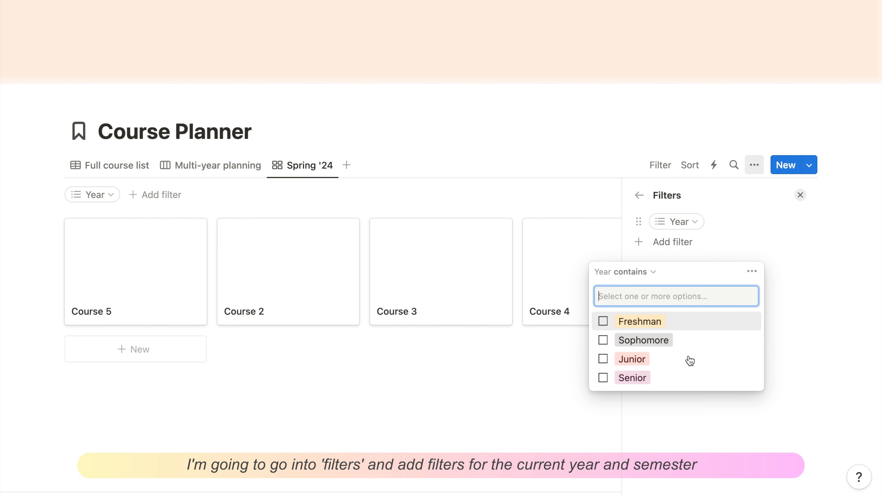
pyautogui.click(605, 322)
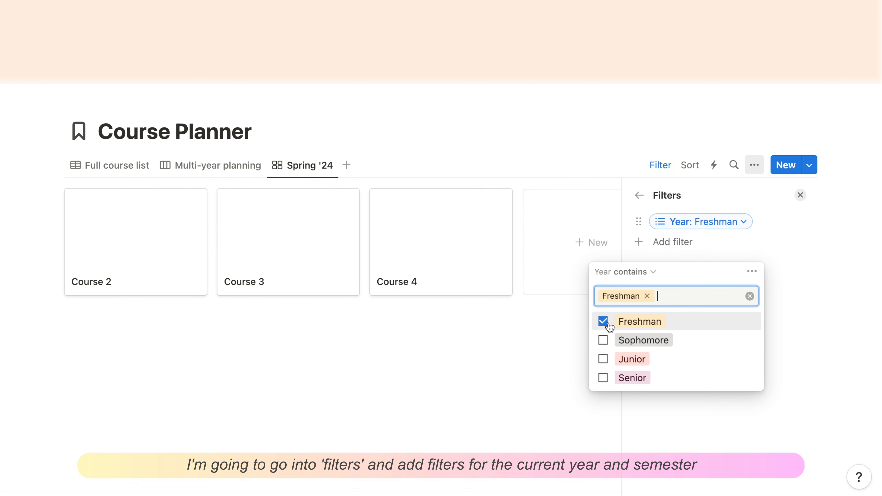
pyautogui.click(683, 251)
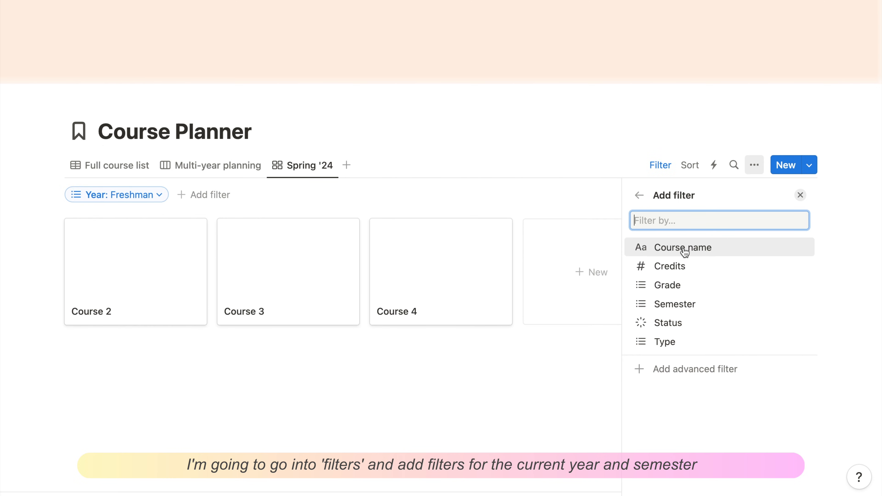
pyautogui.click(680, 304)
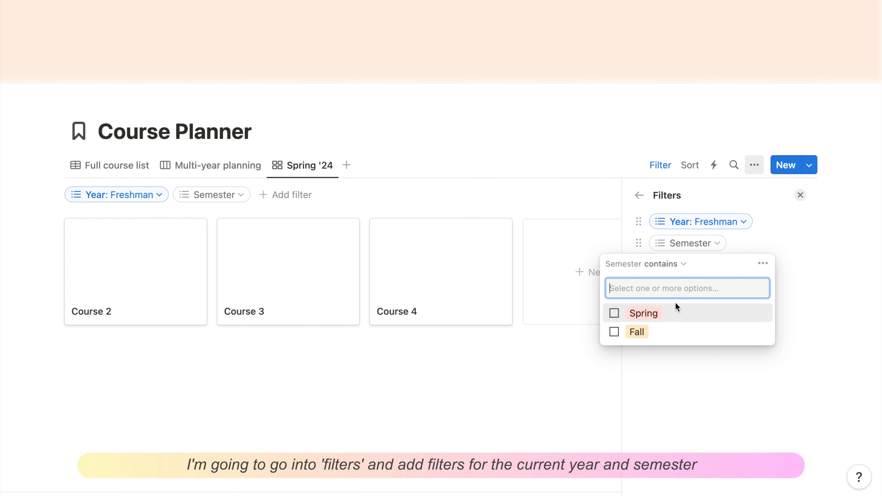
pyautogui.click(614, 312)
pyautogui.click(707, 369)
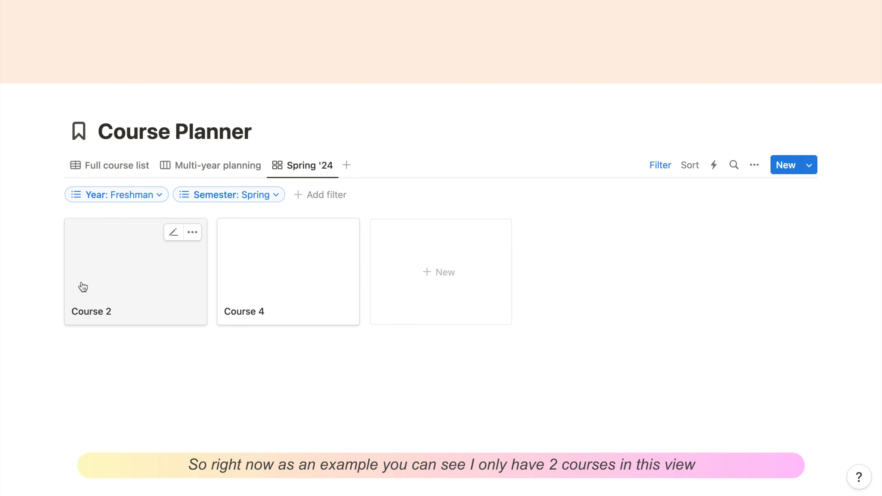
# Review the Multi-year planning board, return to the Spring '24 gallery, and browse Pinterest's y2k icons results for cover images
pyautogui.click(212, 174)
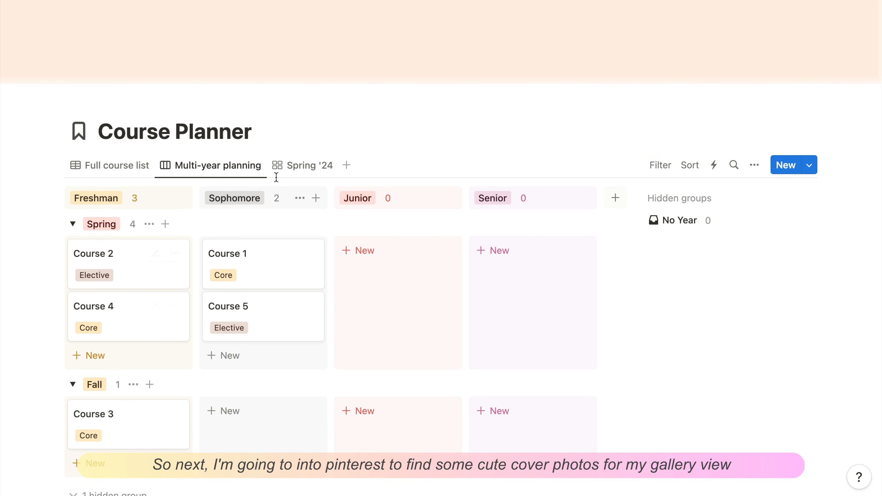
pyautogui.click(287, 170)
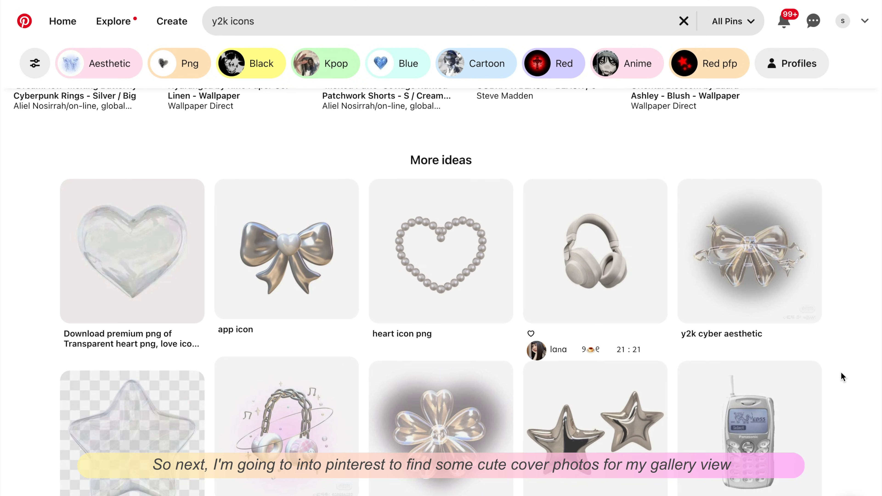
pyautogui.scroll(-3, 843, 377)
pyautogui.scroll(2, 842, 377)
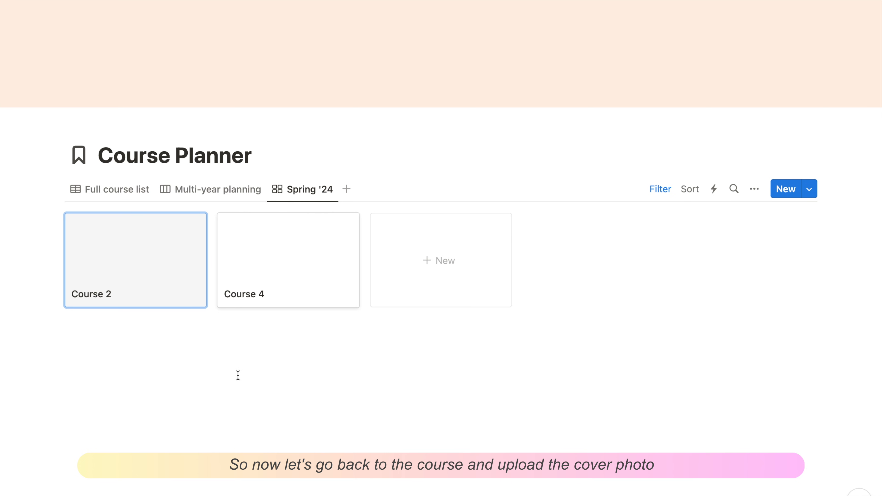
# Add a cover to the Course 2 page, replace it with an uploaded silver bow image, and close the page
pyautogui.moveTo(118, 263)
pyautogui.click(150, 244)
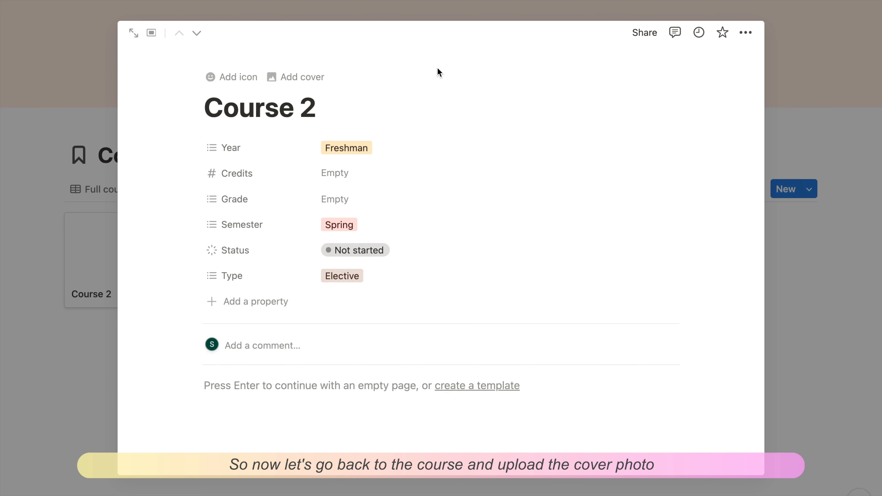
pyautogui.click(280, 78)
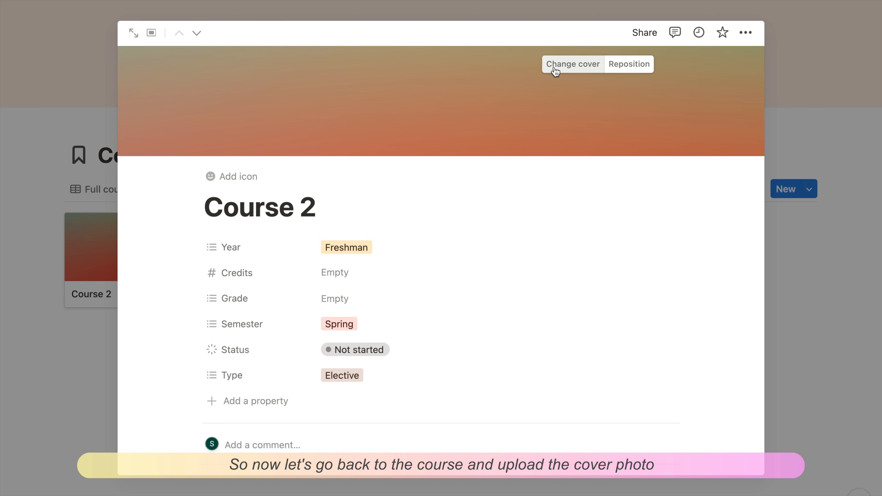
pyautogui.click(558, 68)
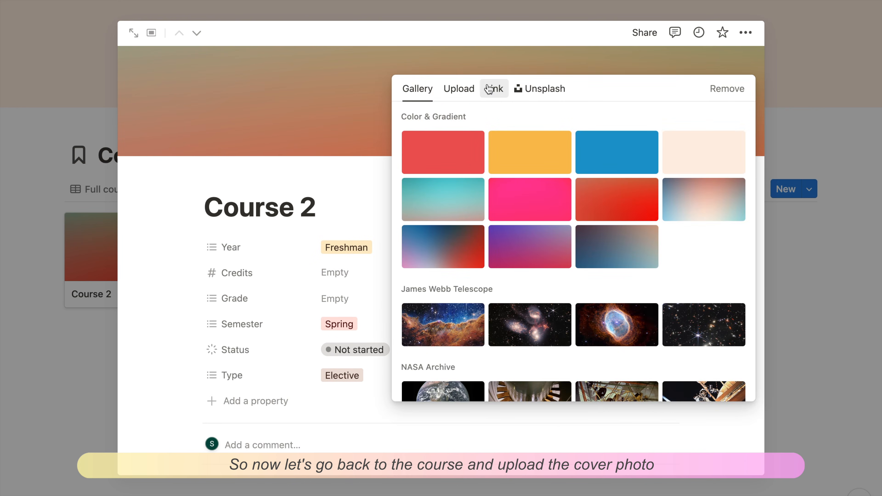
pyautogui.click(459, 89)
pyautogui.click(491, 120)
pyautogui.click(435, 177)
pyautogui.click(652, 377)
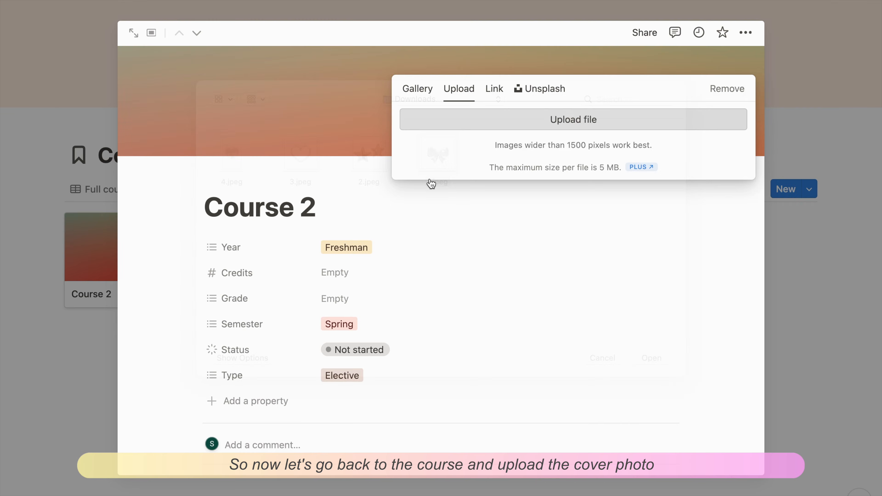
pyautogui.click(796, 264)
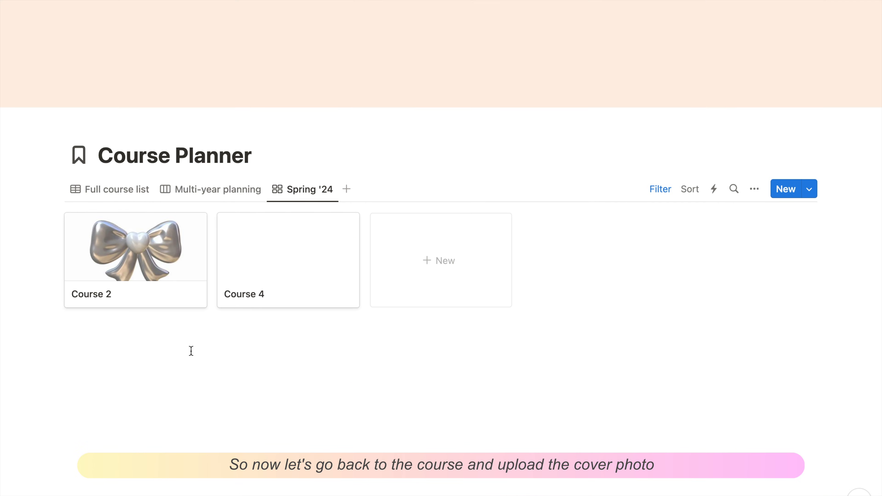
# Turn on Fit image in the Spring '24 gallery's layout settings
pyautogui.click(755, 188)
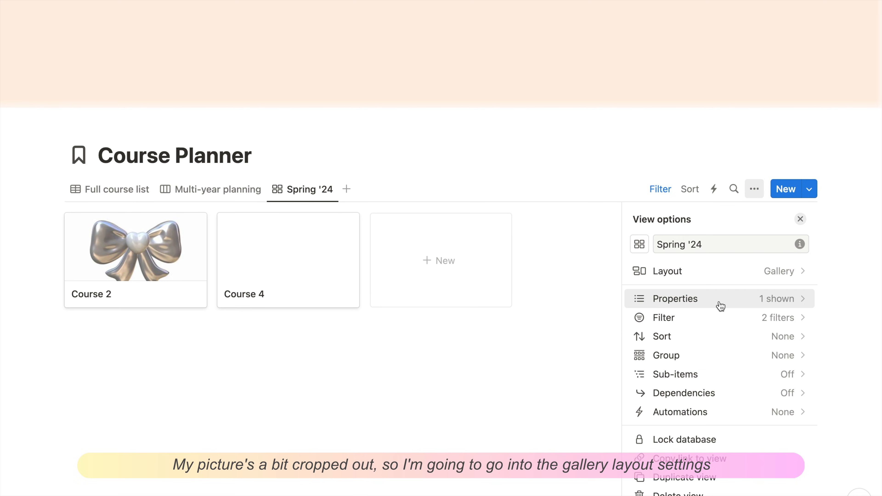
pyautogui.click(718, 273)
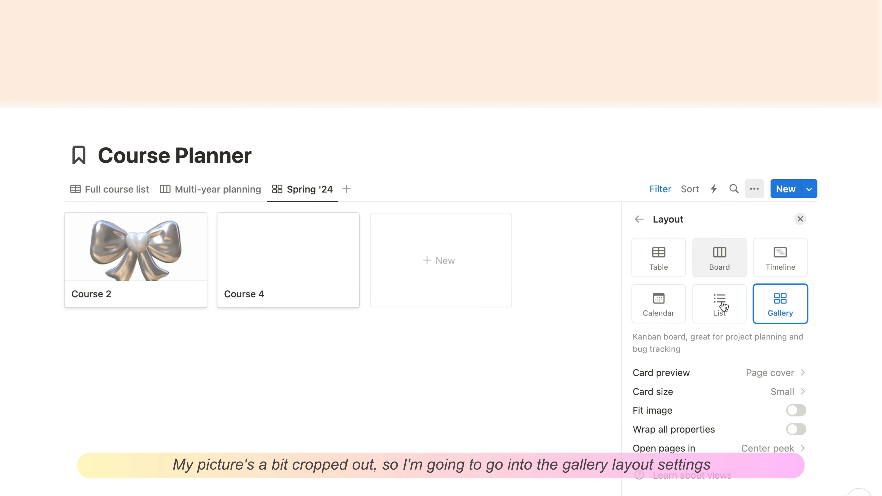
pyautogui.click(799, 410)
pyautogui.click(477, 402)
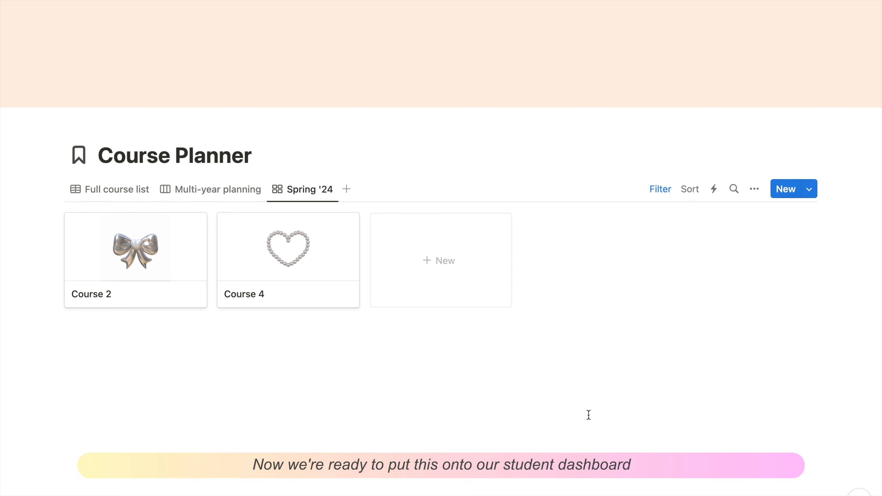
# Return to the Academic Planner page and insert two dividers, one above and one below the Course Planner link
pyautogui.click(92, 10)
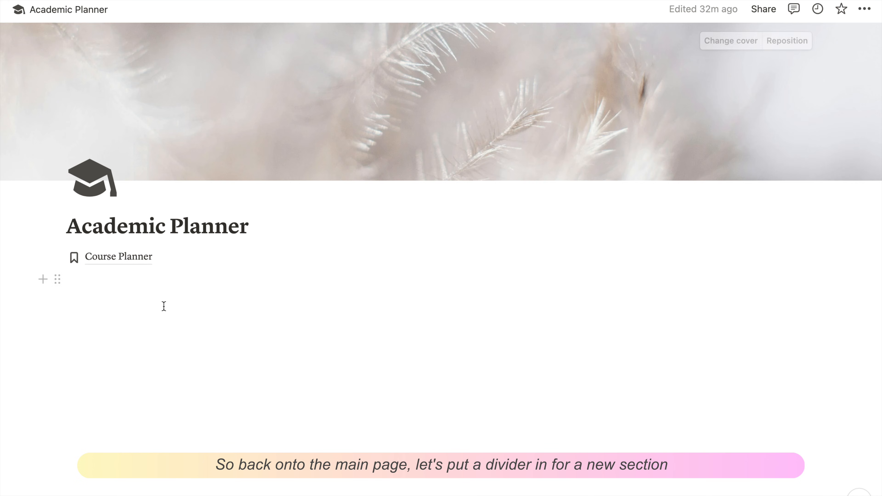
pyautogui.click(104, 277)
pyautogui.write('/')
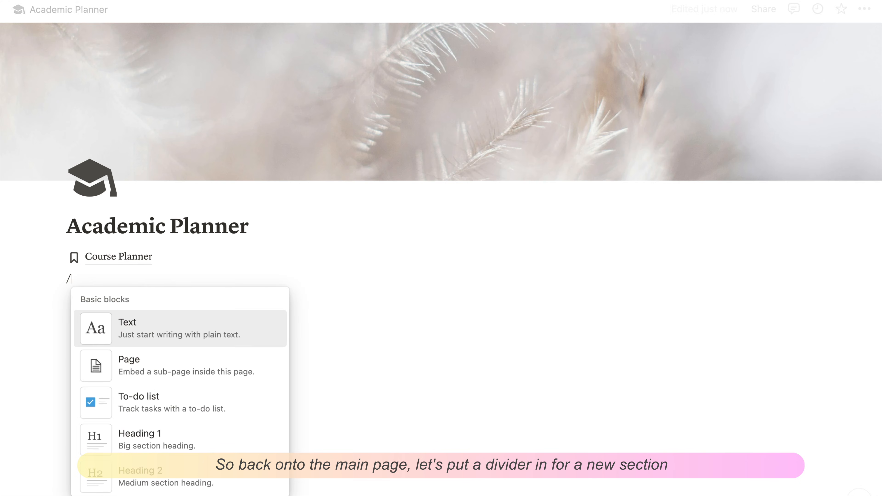
pyautogui.write('divi')
pyautogui.press('Return')
pyautogui.write('/div')
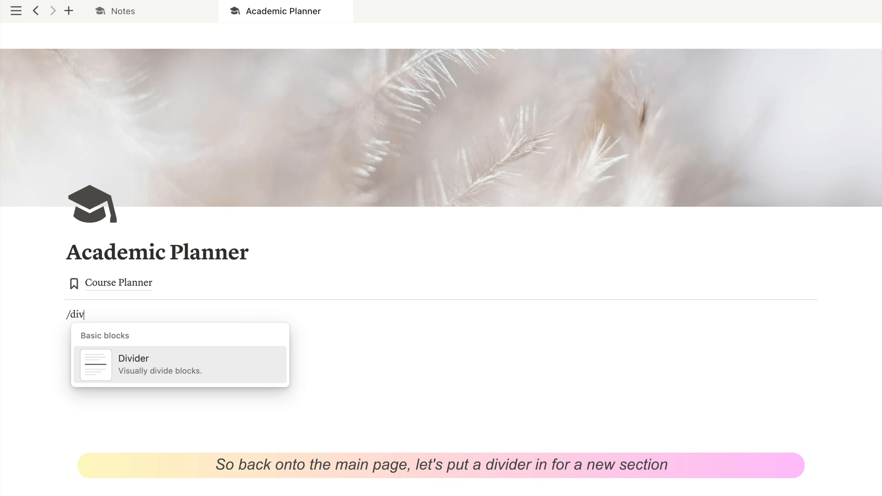
pyautogui.press('Return')
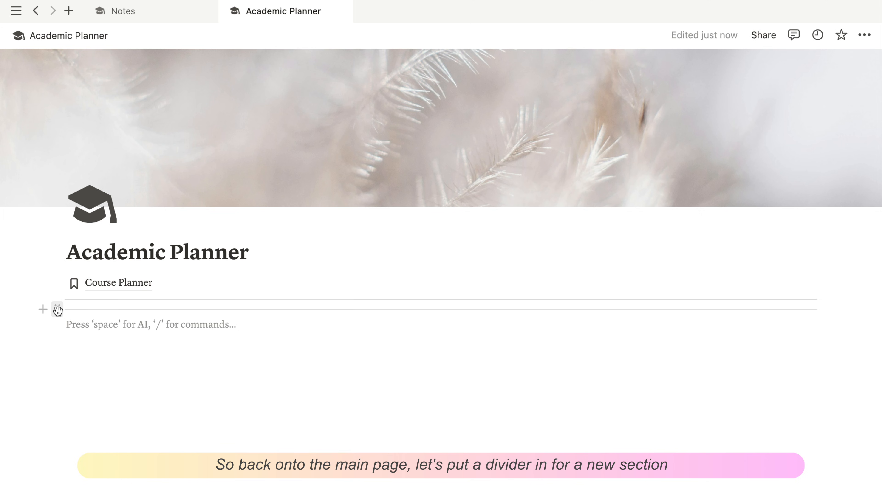
pyautogui.moveTo(57, 310); pyautogui.dragTo(62, 270)
# Add a bold Current Semester heading below the lower divider and give its block a gray background
pyautogui.click(84, 349)
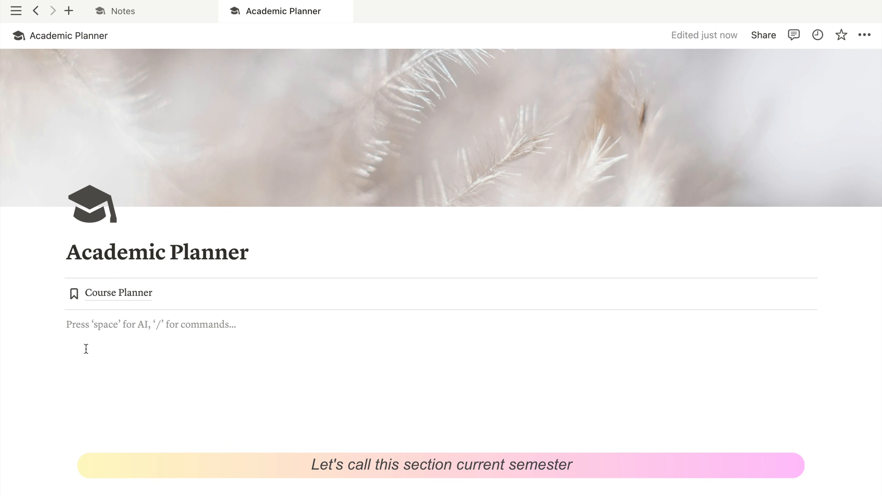
pyautogui.write('Current Semes')
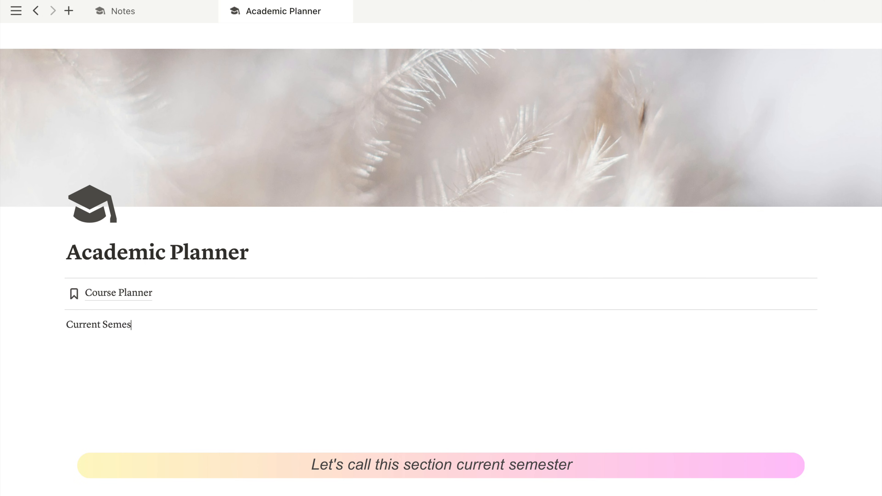
pyautogui.write('ter')
pyautogui.tripleClick(82, 324)
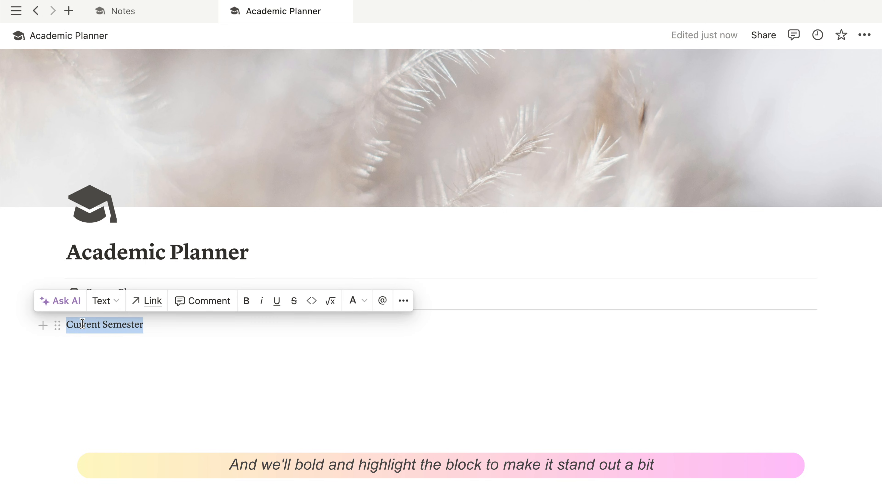
pyautogui.click(246, 301)
pyautogui.click(57, 327)
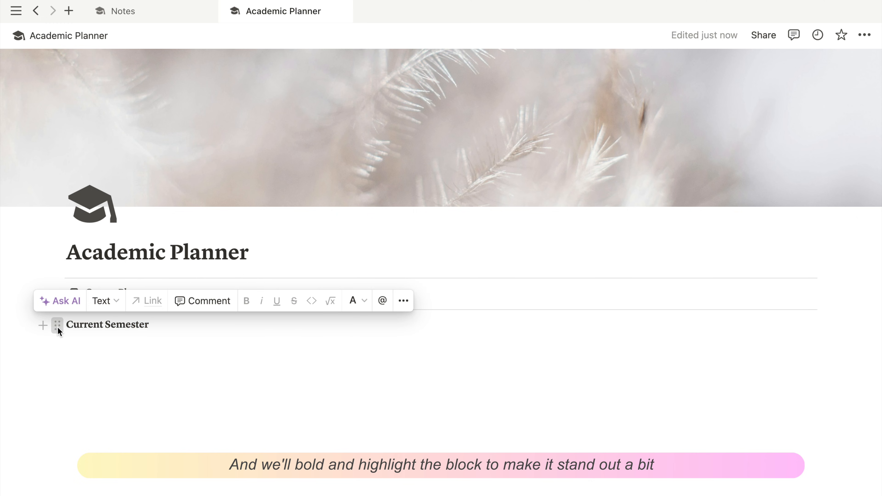
pyautogui.click(57, 327)
pyautogui.moveTo(199, 416)
pyautogui.scroll(-3, 347, 486)
pyautogui.click(347, 491)
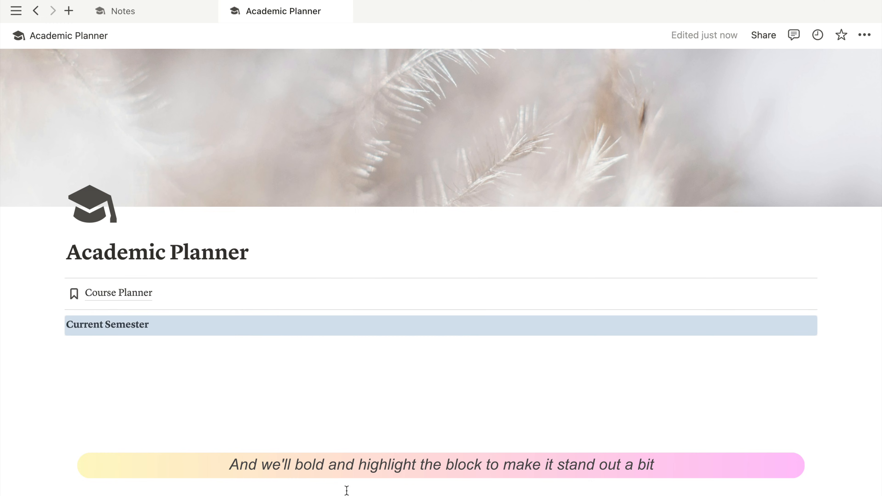
# Insert a callout block under the Current Semester heading and set its color to Default background
pyautogui.click(390, 473)
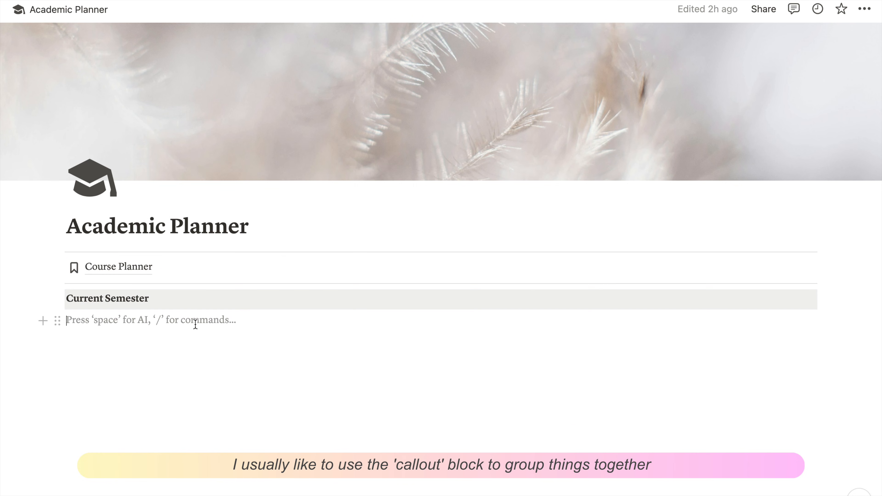
pyautogui.write('/call')
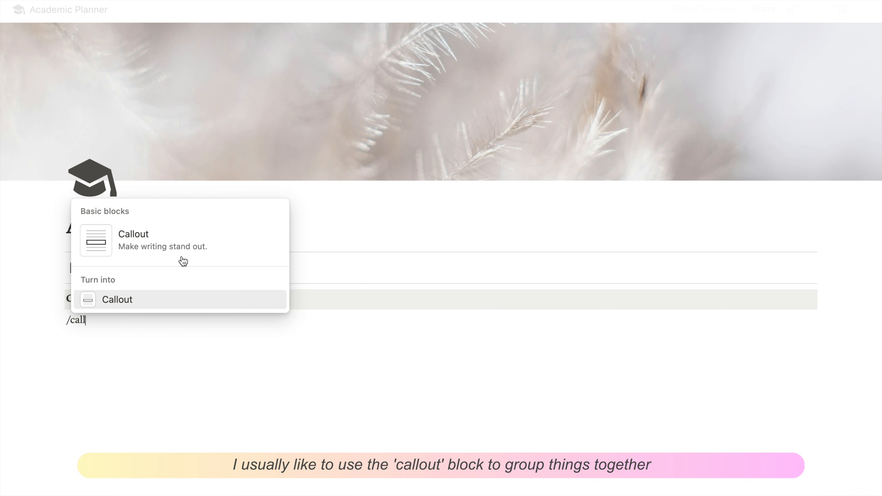
pyautogui.click(169, 255)
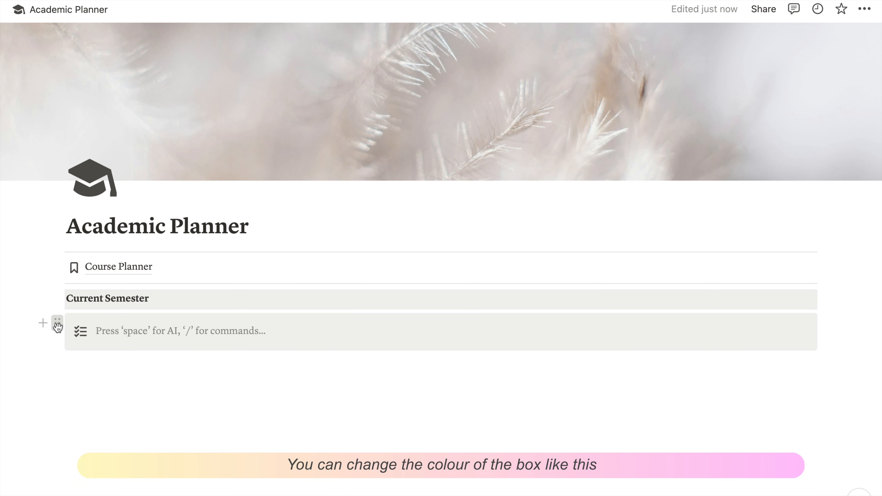
pyautogui.click(58, 323)
pyautogui.moveTo(112, 398)
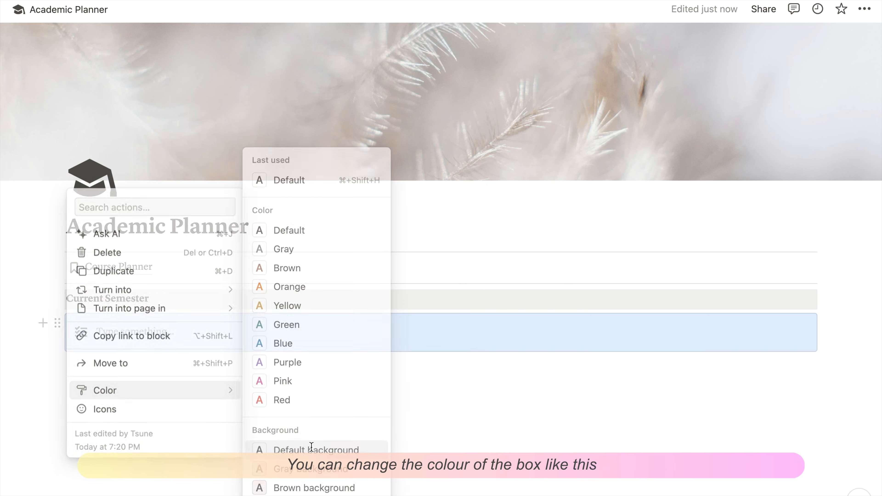
pyautogui.click(311, 449)
pyautogui.click(151, 329)
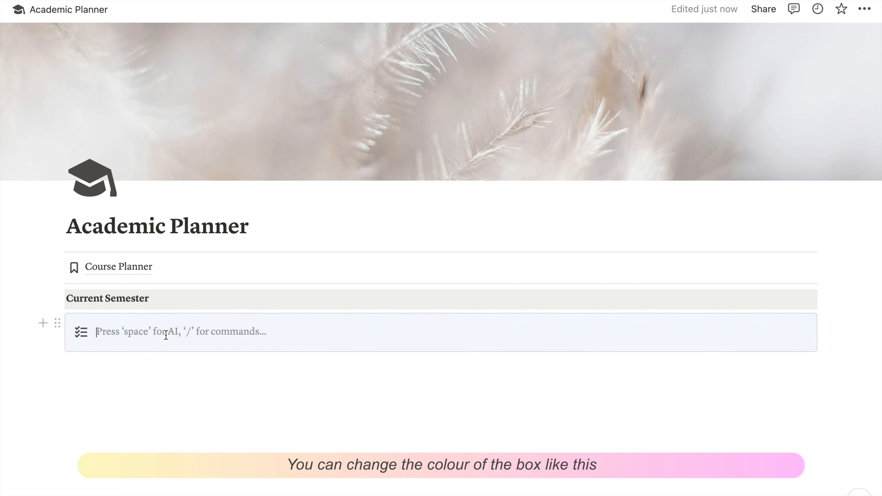
# Change the callout's icon to the gray government building
pyautogui.click(82, 332)
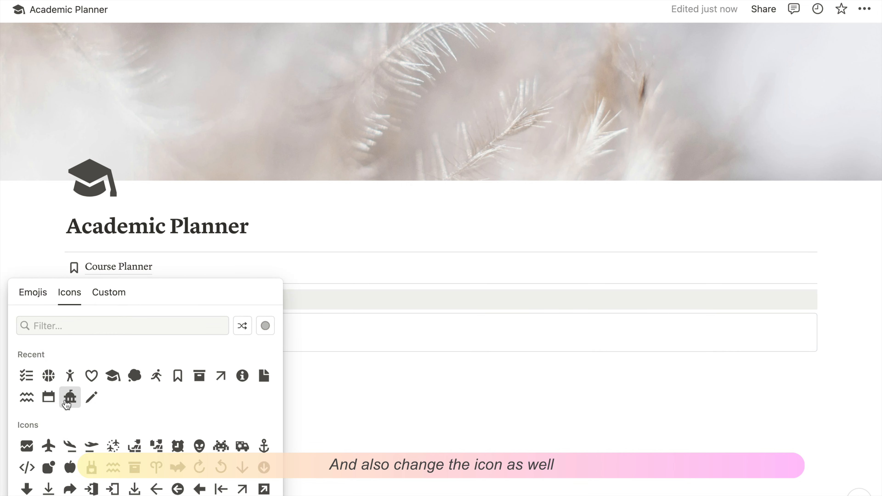
pyautogui.moveTo(70, 396)
pyautogui.click(49, 420)
# Enter Courses as the callout's text and make it bold
pyautogui.write('C')
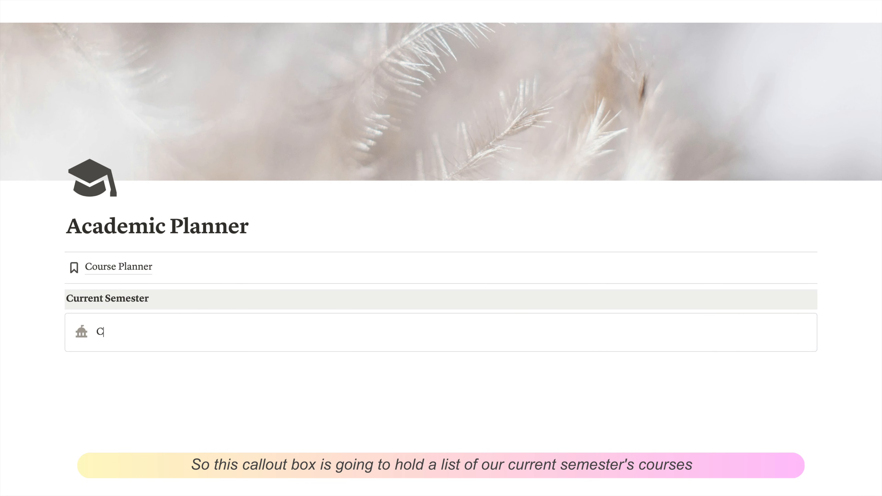
pyautogui.write('ourses')
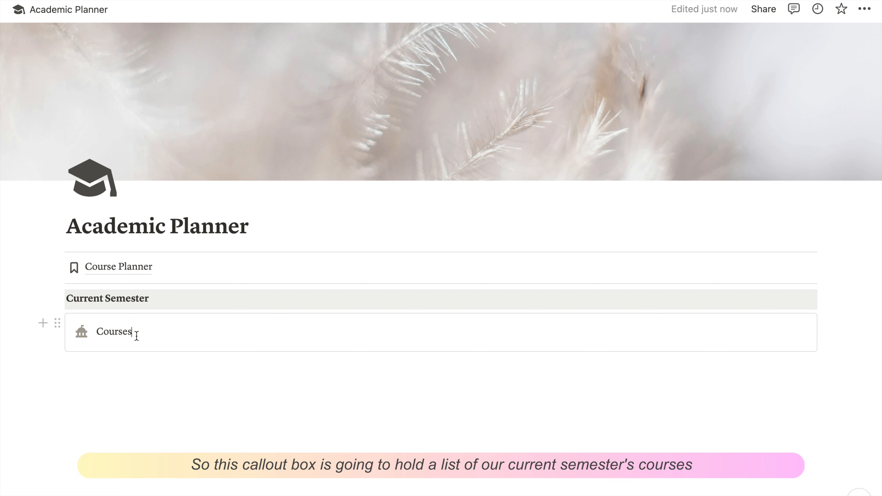
pyautogui.moveTo(135, 334); pyautogui.dragTo(98, 335)
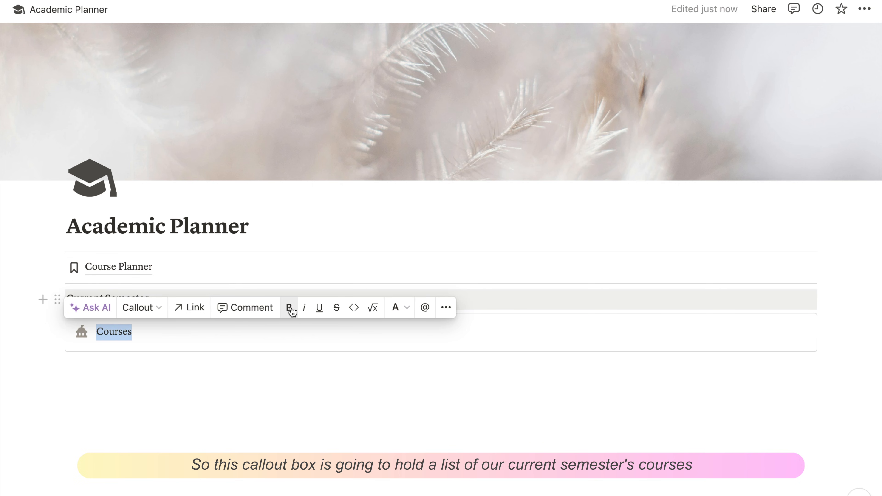
pyautogui.click(185, 337)
# Insert a block equation reading Courses under the callout's bold text
pyautogui.press('Return')
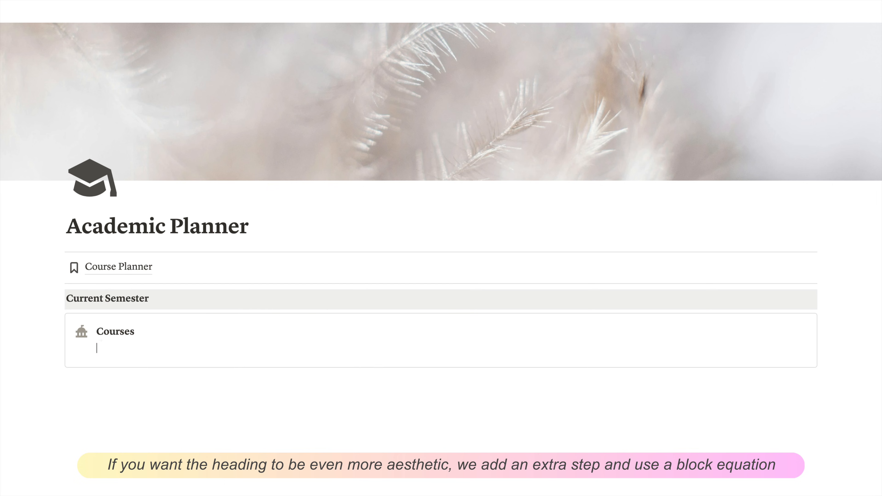
pyautogui.write('/equat')
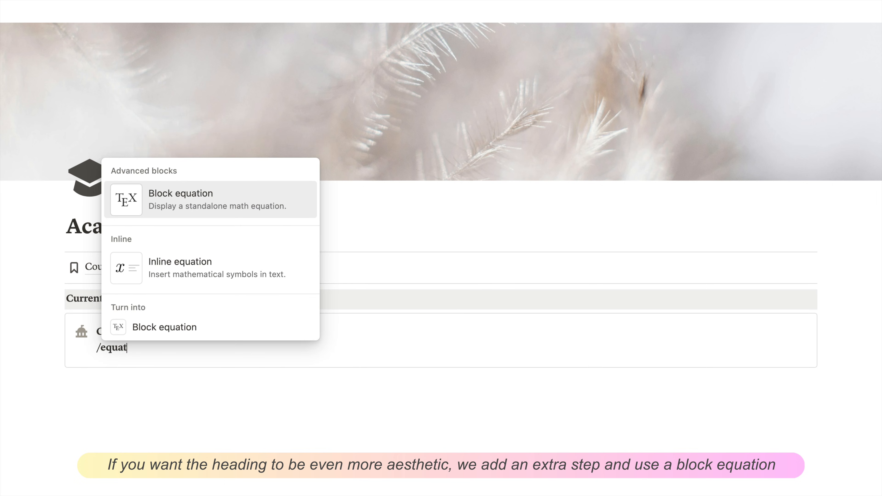
pyautogui.click(159, 211)
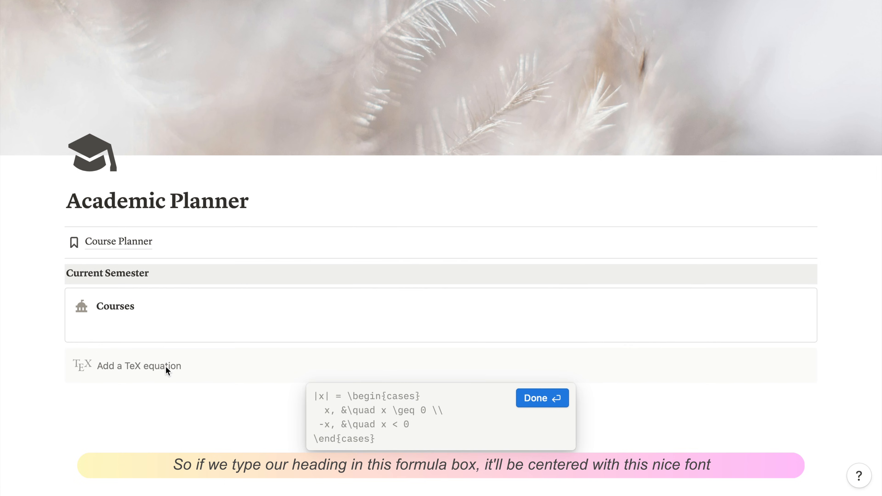
pyautogui.click(173, 367)
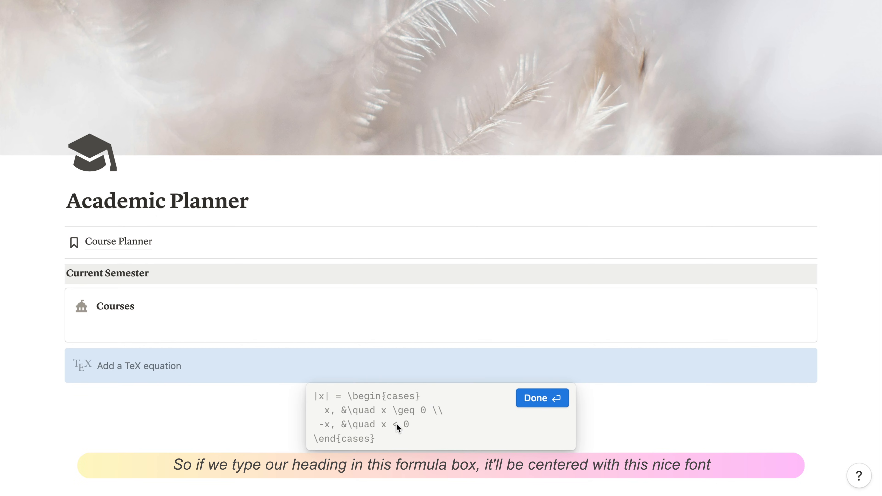
pyautogui.write('cour')
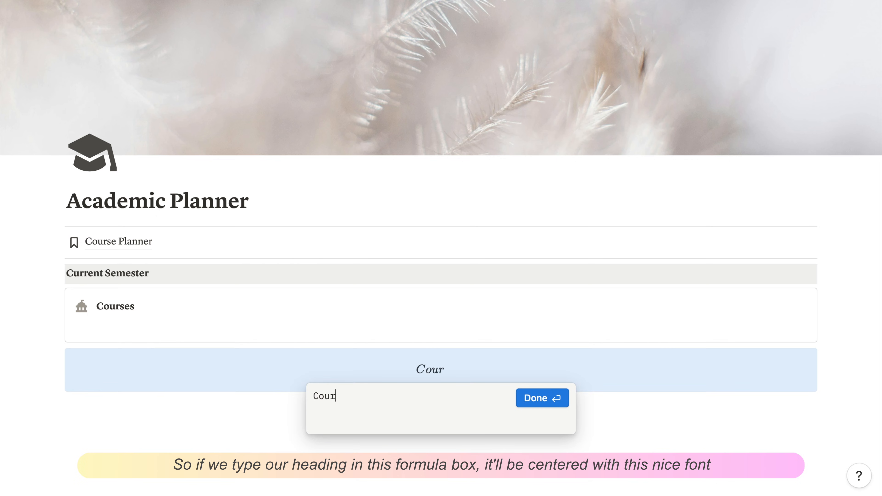
pyautogui.write('ses')
pyautogui.click(522, 400)
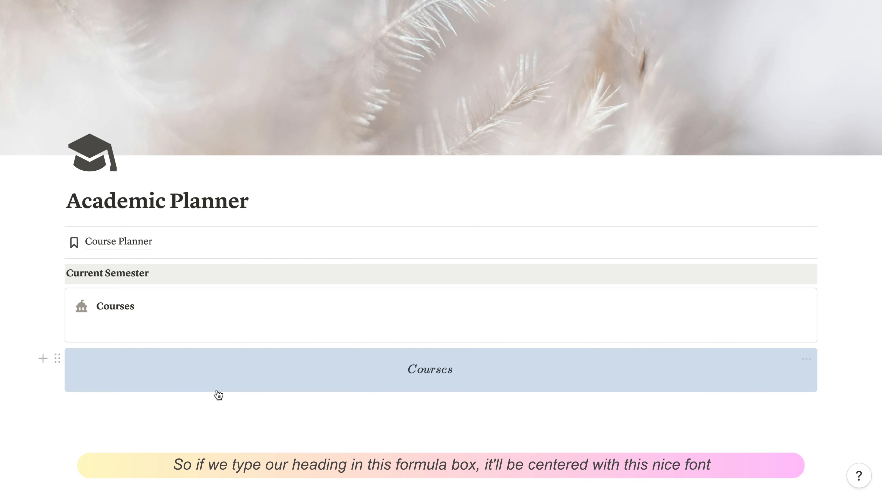
# Move the Courses equation block into the callout and delete the bold Courses text above it
pyautogui.moveTo(57, 358); pyautogui.dragTo(109, 311)
pyautogui.press('BackSpace')
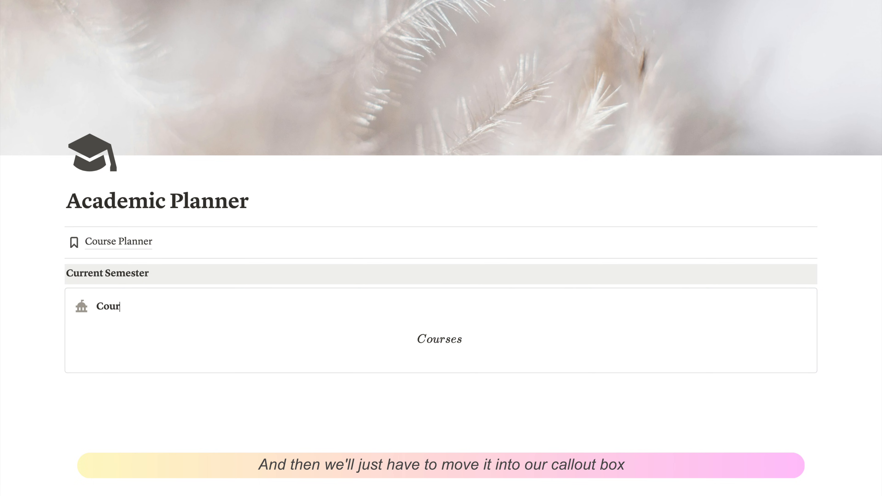
pyautogui.press('BackSpace')
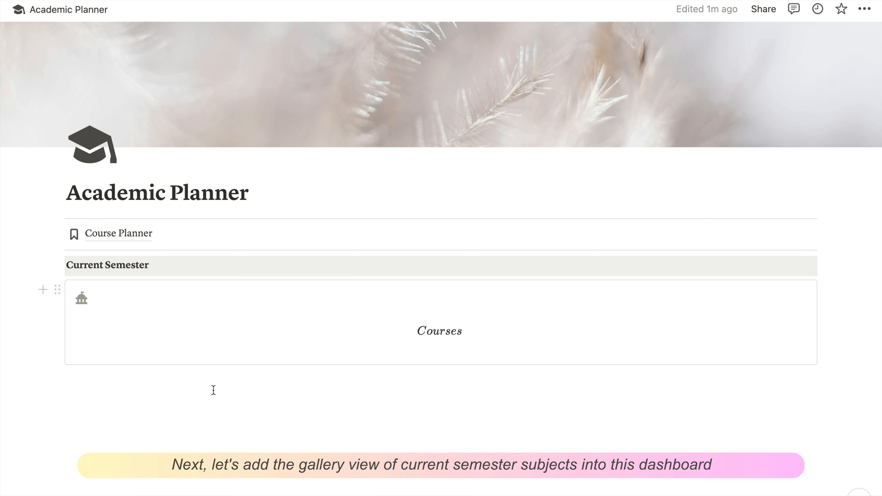
# Insert a gallery view inside the callout below the Courses equation, using the Course Planner database as its data source
pyautogui.press('Return')
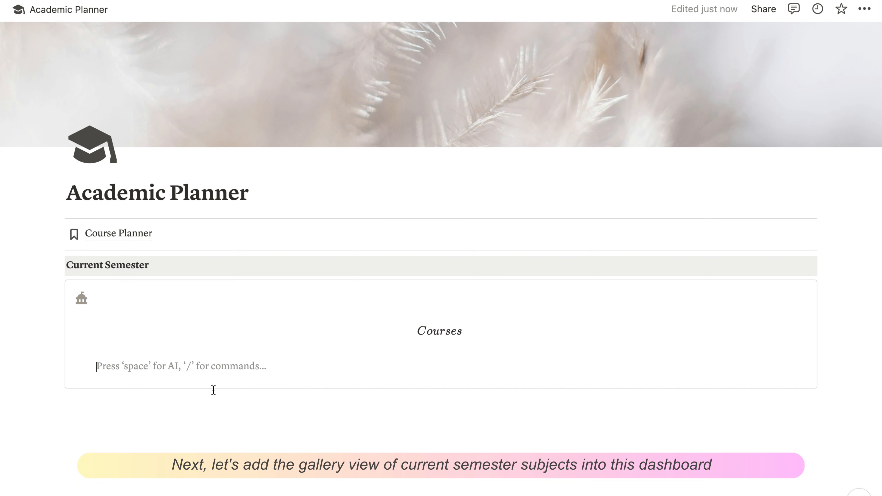
pyautogui.write('/')
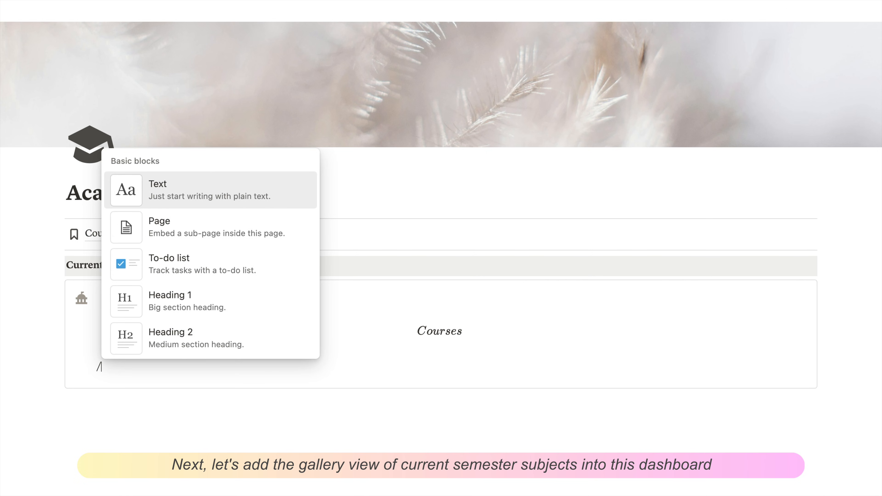
pyautogui.write('gall')
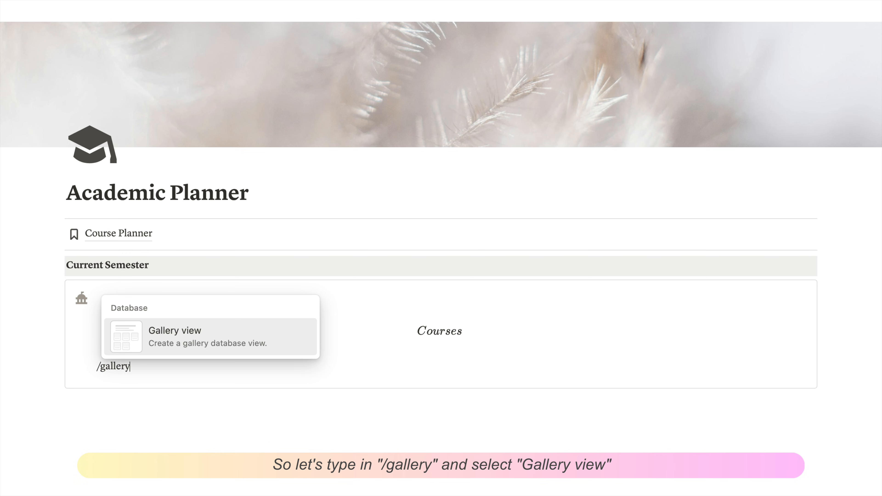
pyautogui.write('ery')
pyautogui.click(183, 346)
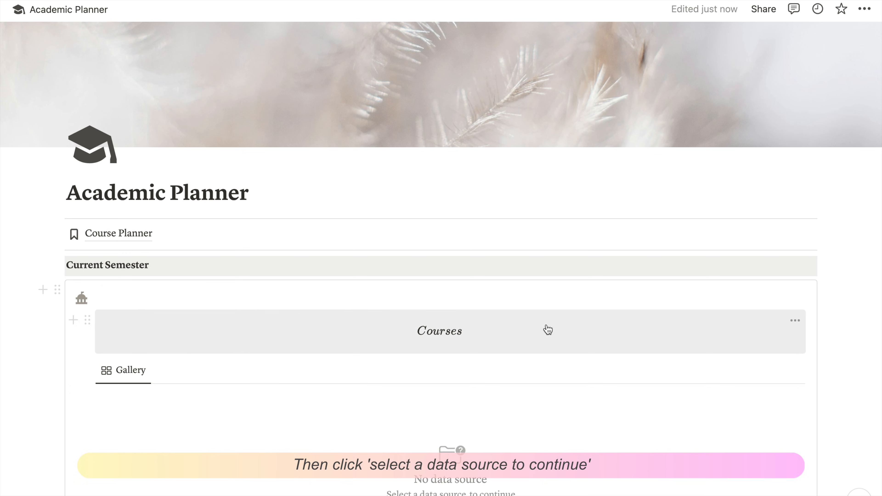
pyautogui.scroll(-4, 549, 330)
pyautogui.click(428, 363)
pyautogui.write('Course')
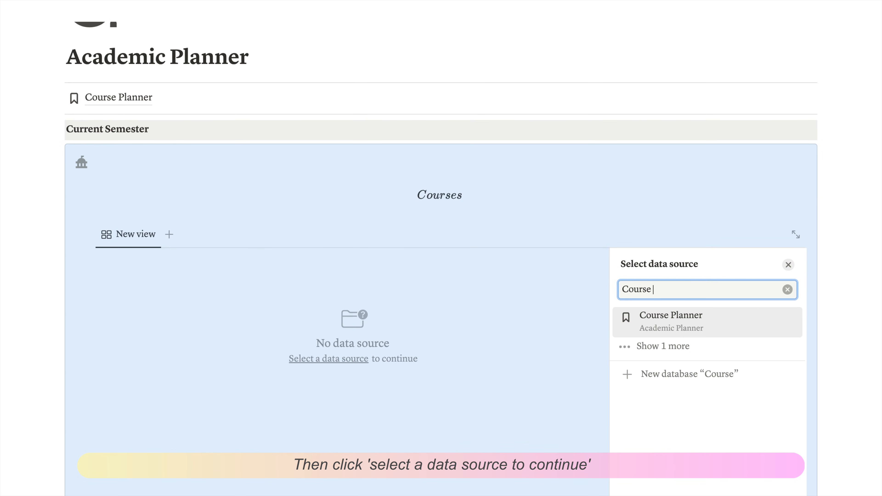
pyautogui.click(680, 324)
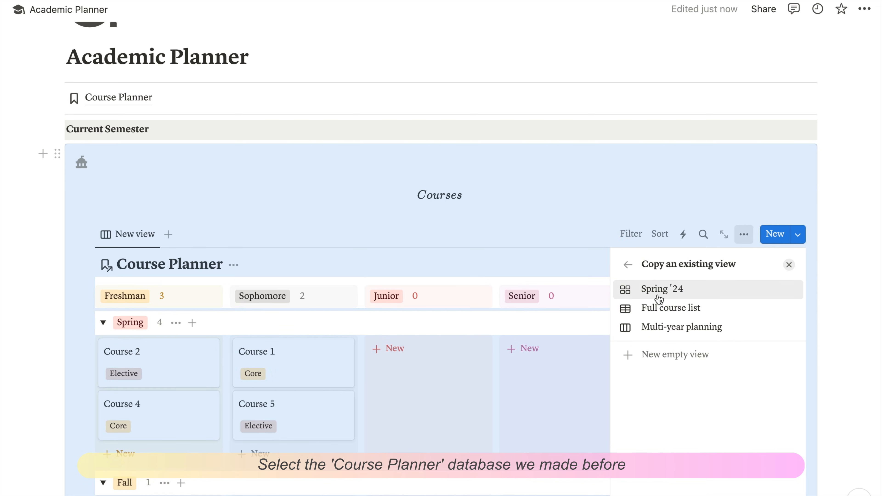
# Copy the existing Spring '24 view into the linked gallery and hide its database title
pyautogui.click(658, 297)
pyautogui.click(659, 298)
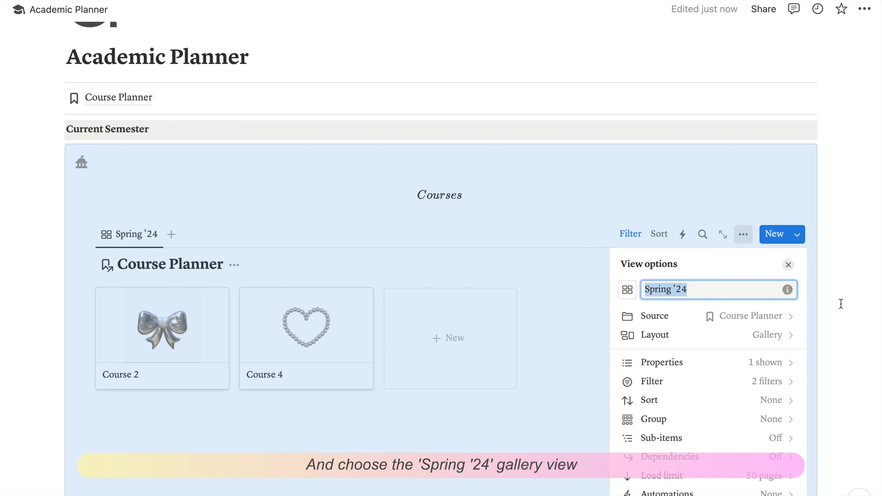
pyautogui.click(755, 336)
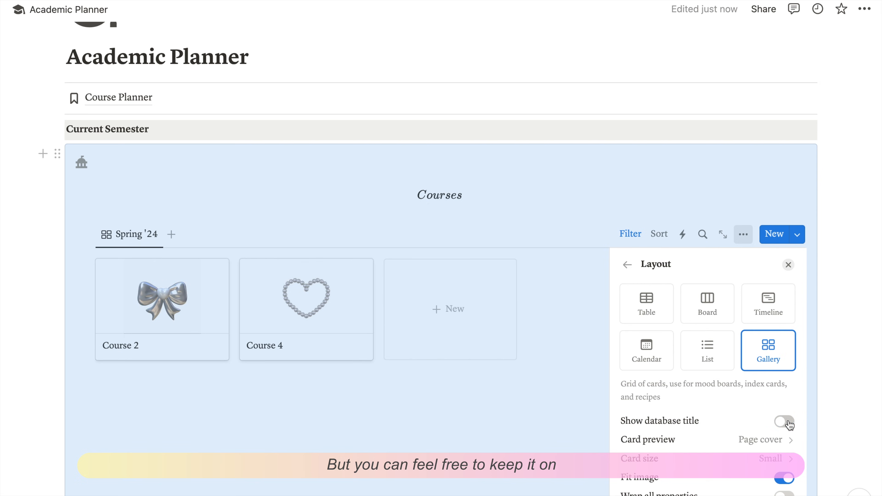
pyautogui.click(835, 427)
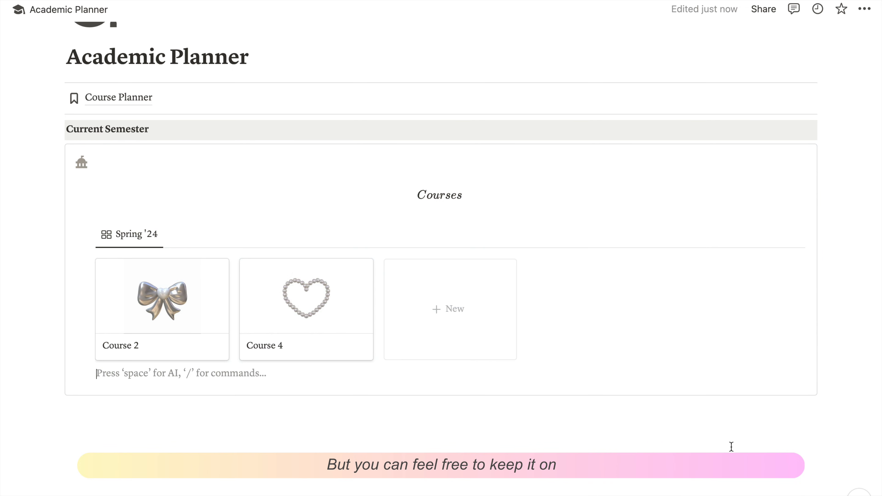
# Show the Type property on the Spring '24 gallery cards
pyautogui.scroll(-2, 506, 449)
pyautogui.click(743, 204)
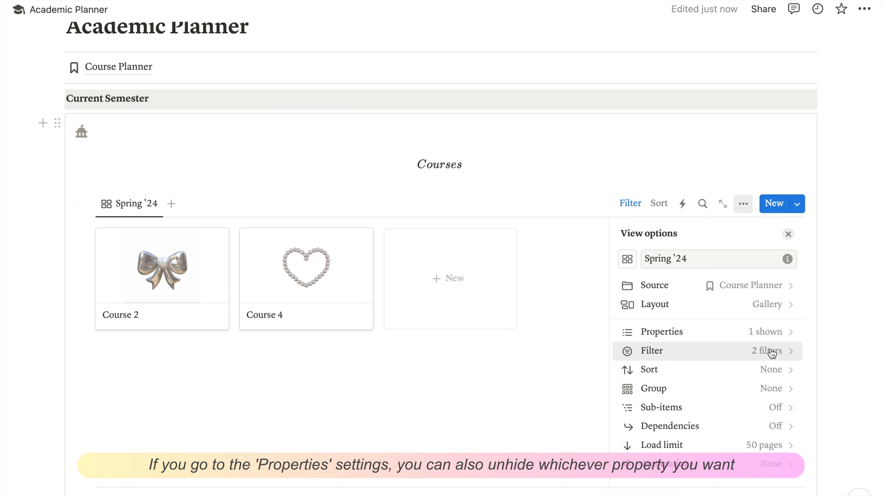
pyautogui.click(770, 334)
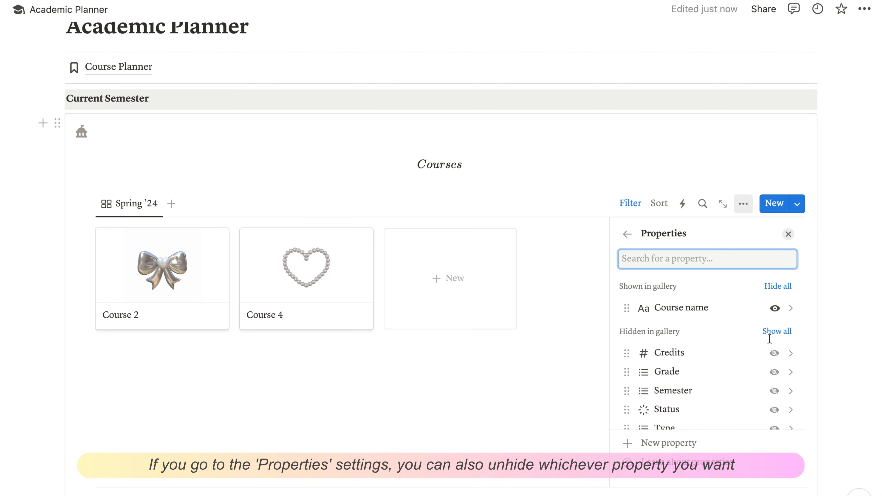
pyautogui.scroll(-2, 759, 391)
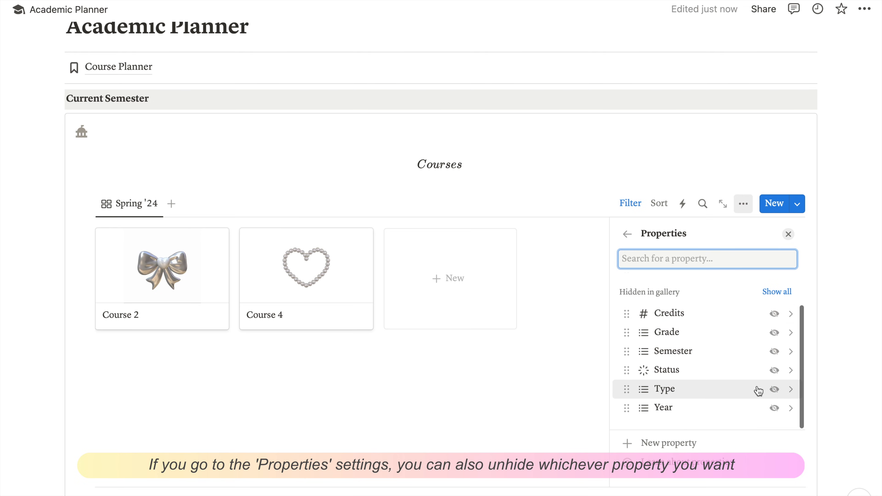
pyautogui.click(775, 392)
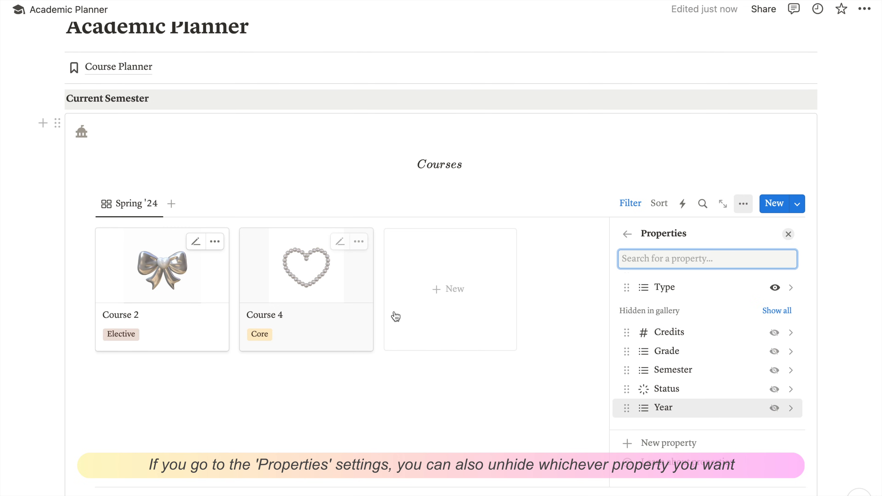
pyautogui.click(404, 405)
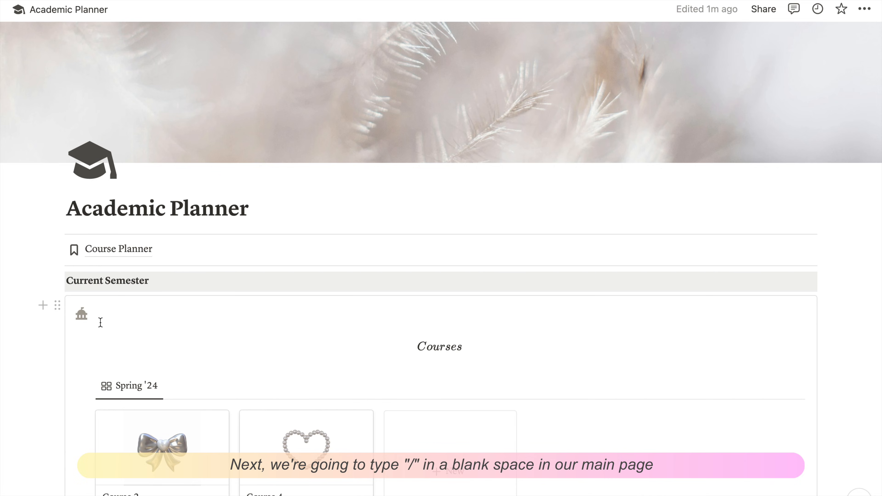
# Insert a board view below the Course Planner link with a new database named Class Schedule
pyautogui.click(43, 250)
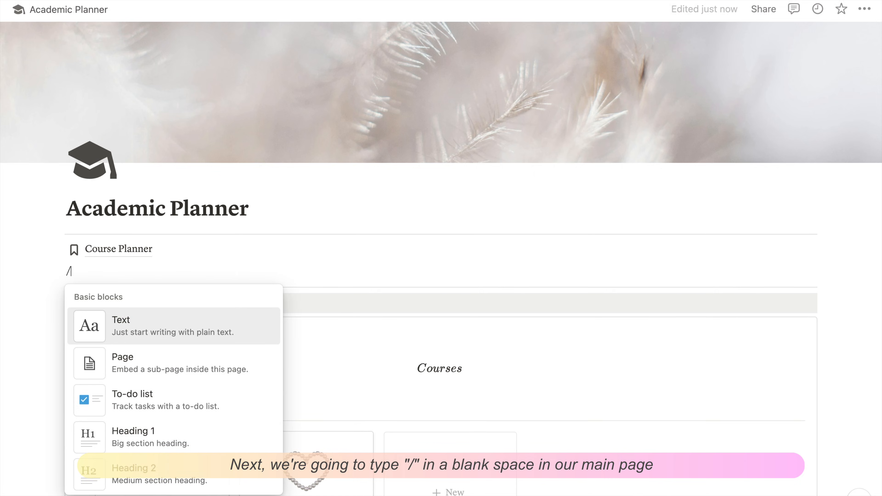
pyautogui.write('bo')
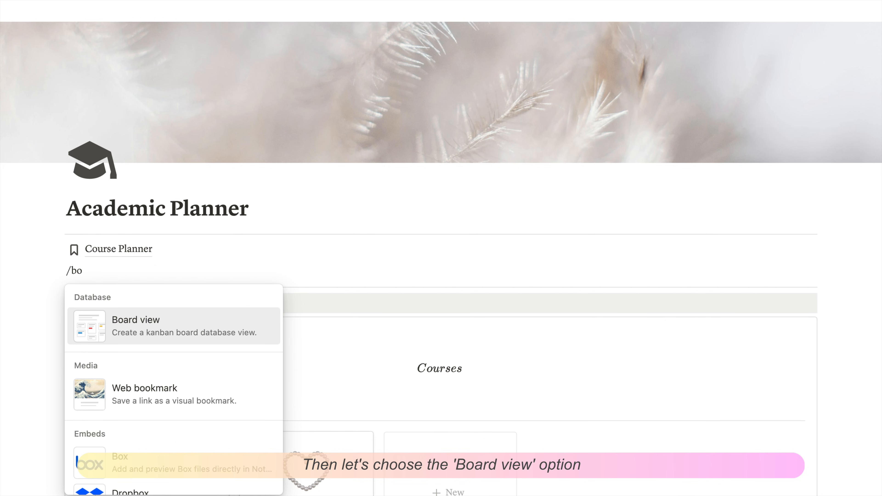
pyautogui.click(113, 334)
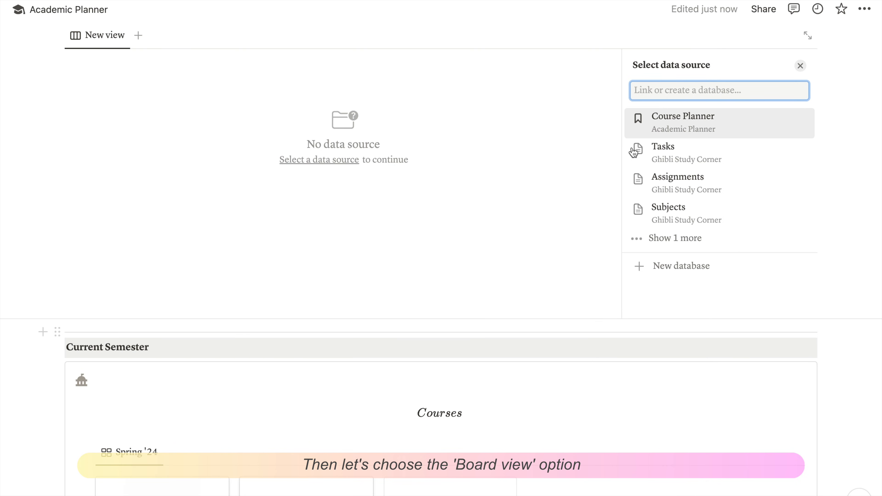
pyautogui.click(665, 275)
pyautogui.write('Class Schedule')
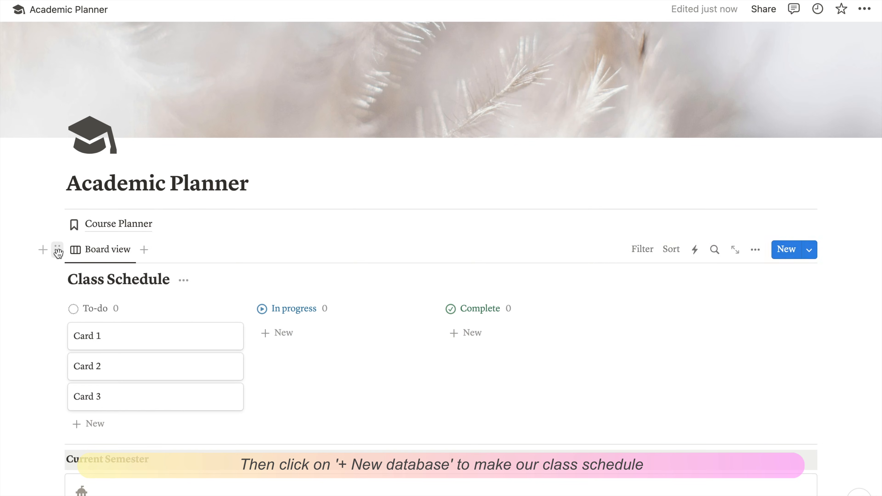
# Turn the Class Schedule database into its own page and open that page
pyautogui.click(57, 250)
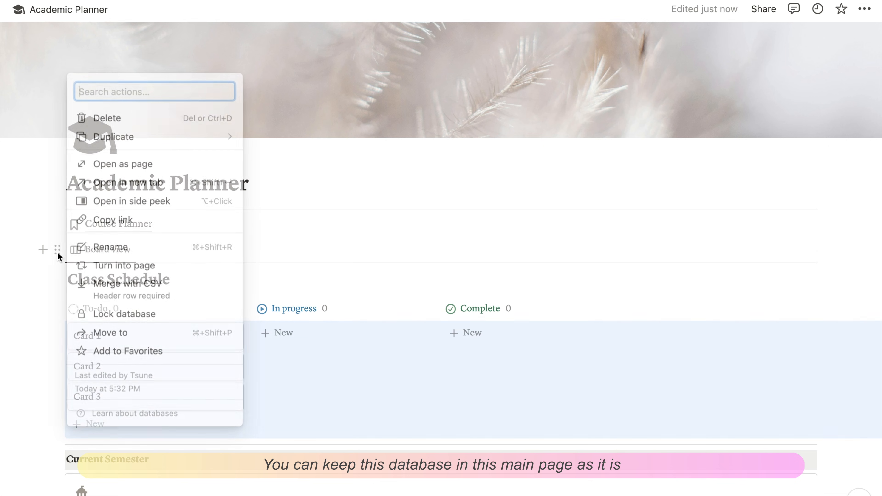
pyautogui.click(148, 267)
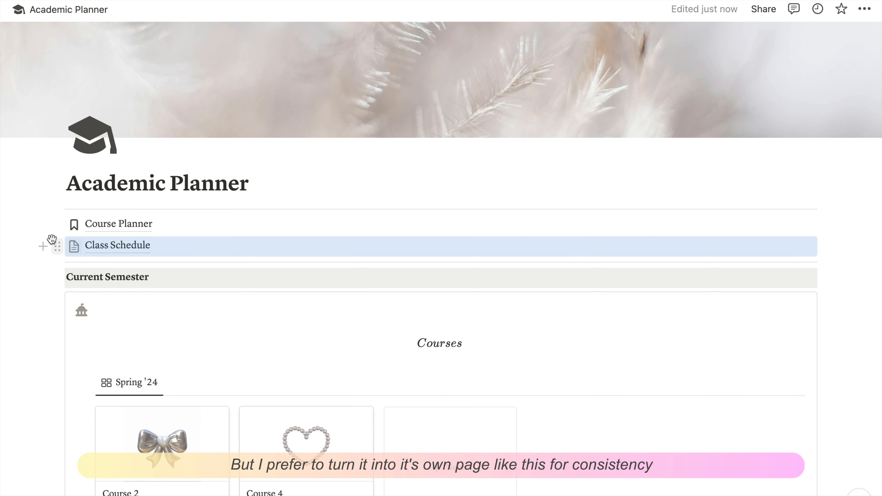
pyautogui.click(118, 247)
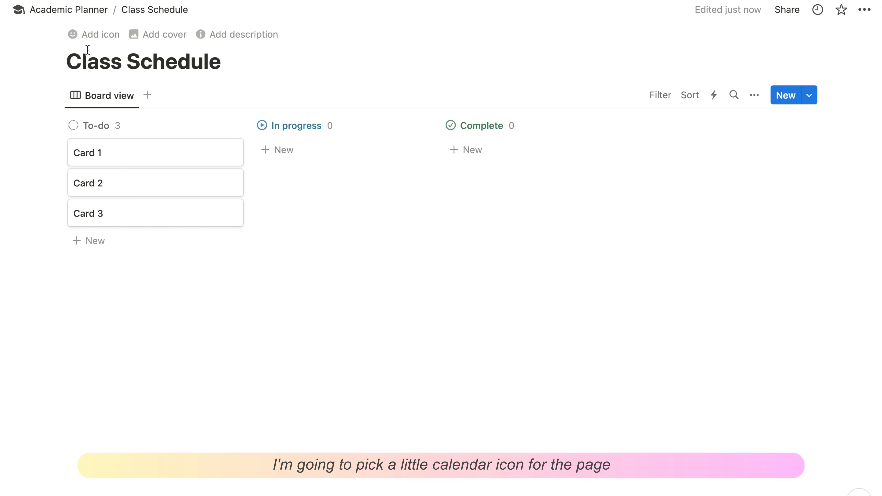
# Give the Class Schedule page the calendar icon in dark grey
pyautogui.click(82, 36)
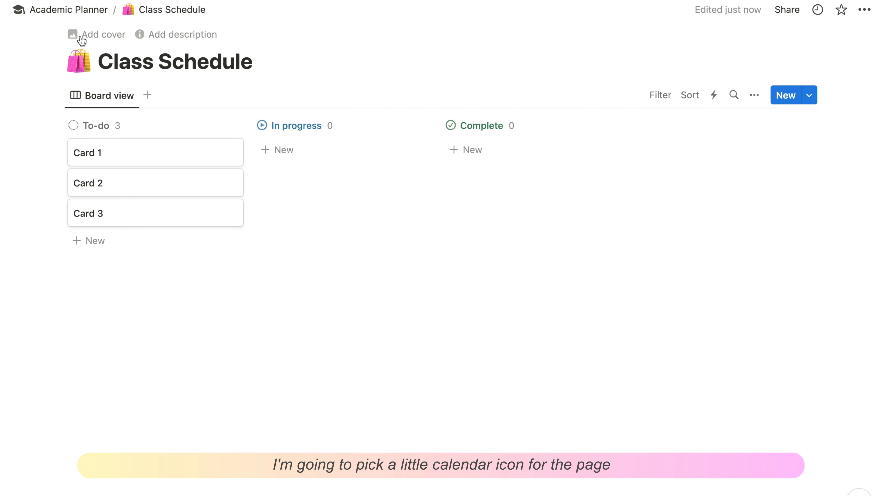
pyautogui.click(82, 61)
pyautogui.click(78, 95)
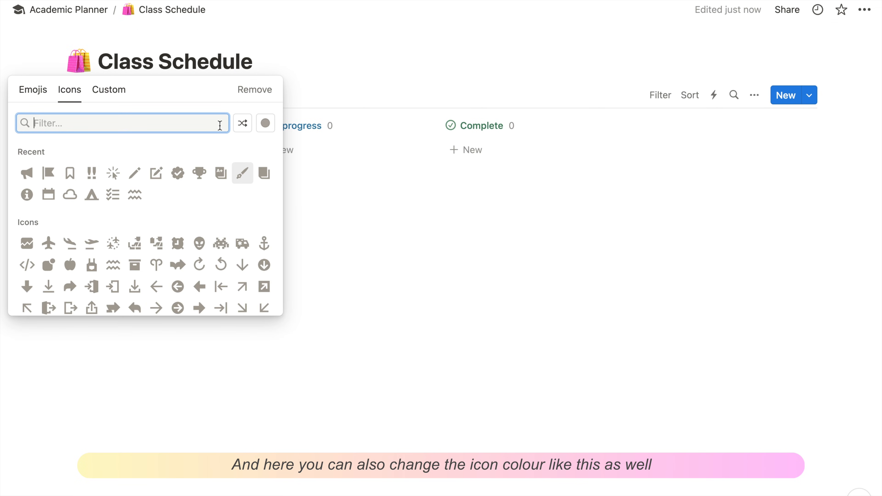
pyautogui.click(266, 125)
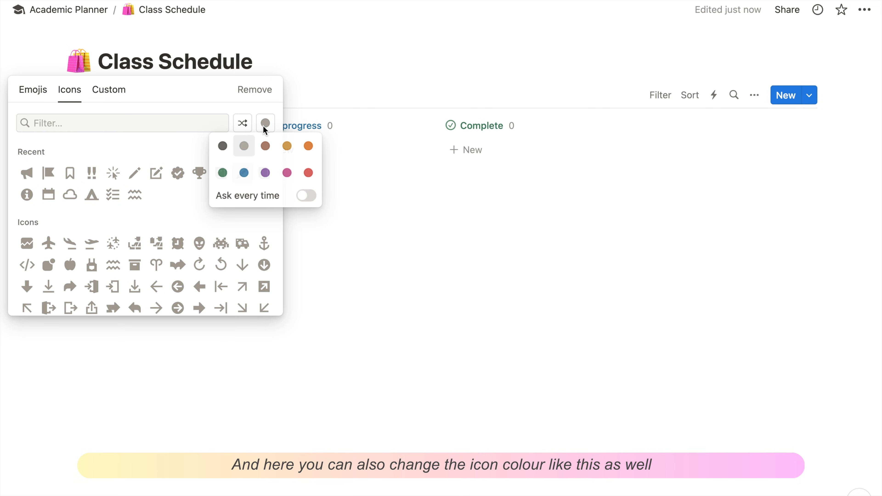
pyautogui.click(223, 146)
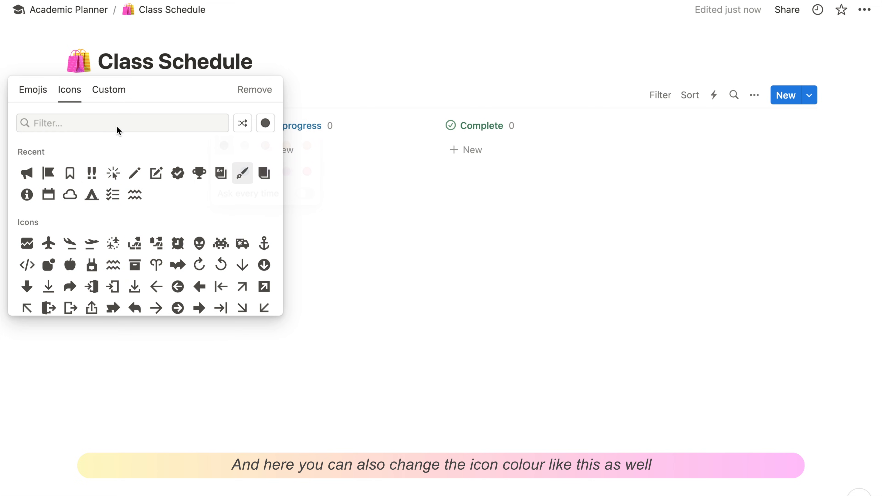
pyautogui.click(48, 195)
# Add a cover image to the Class Schedule page and look through the cover gallery
pyautogui.click(116, 36)
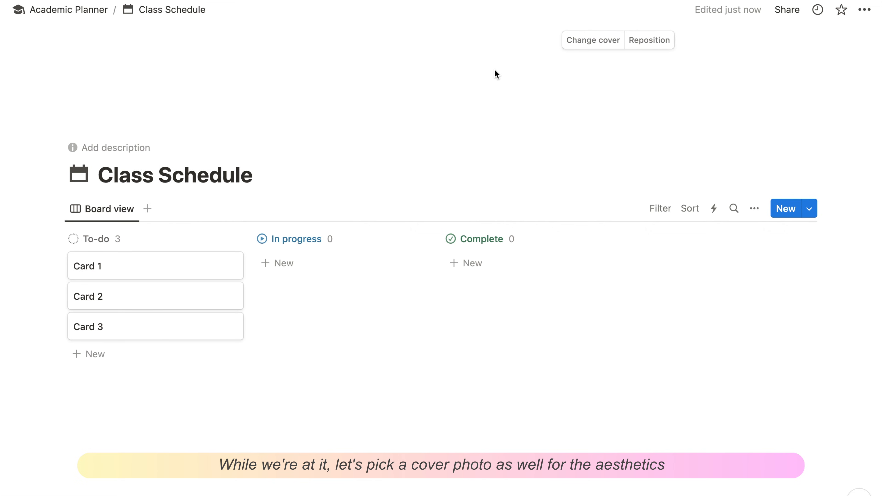
pyautogui.click(598, 39)
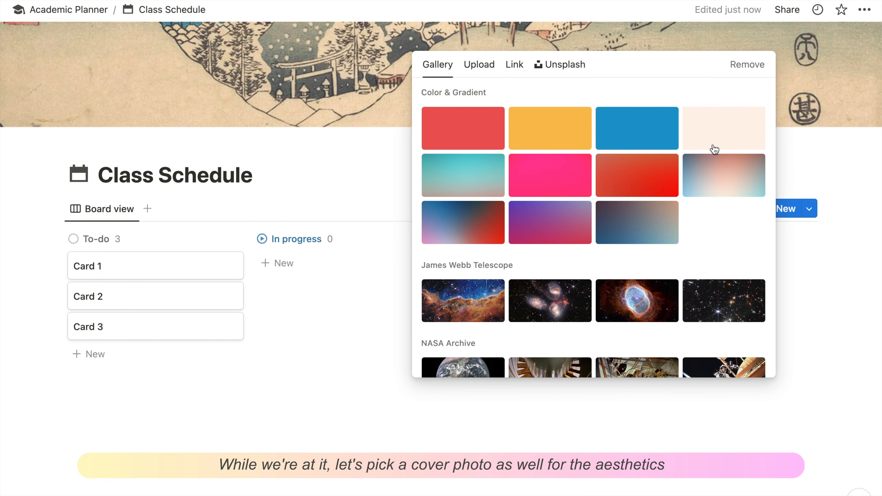
pyautogui.click(237, 409)
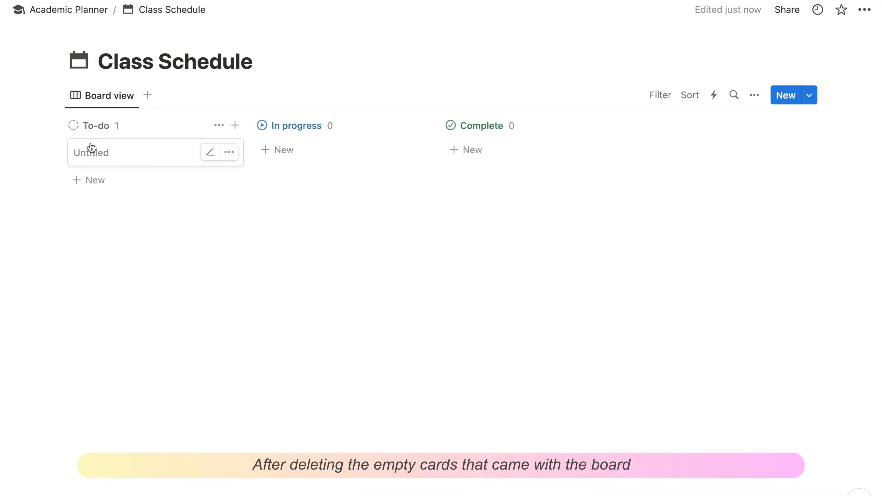
# Open the untitled To-do card and delete its Assign property
pyautogui.click(124, 154)
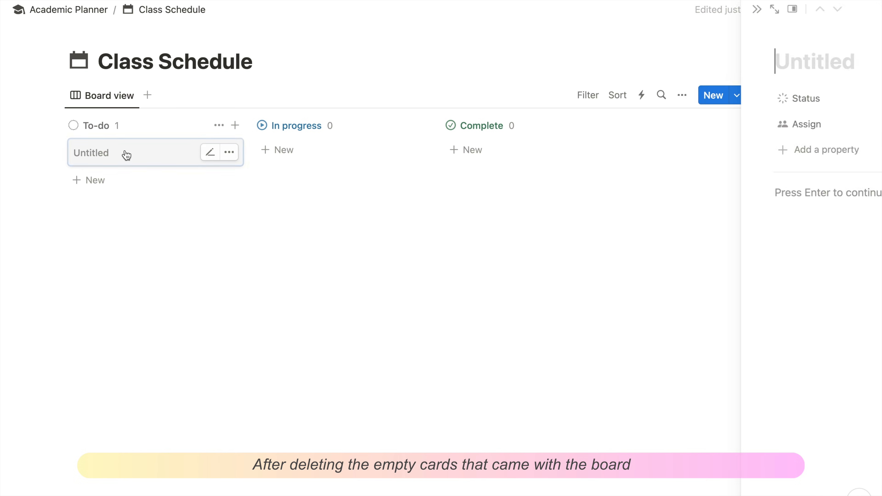
pyautogui.click(367, 126)
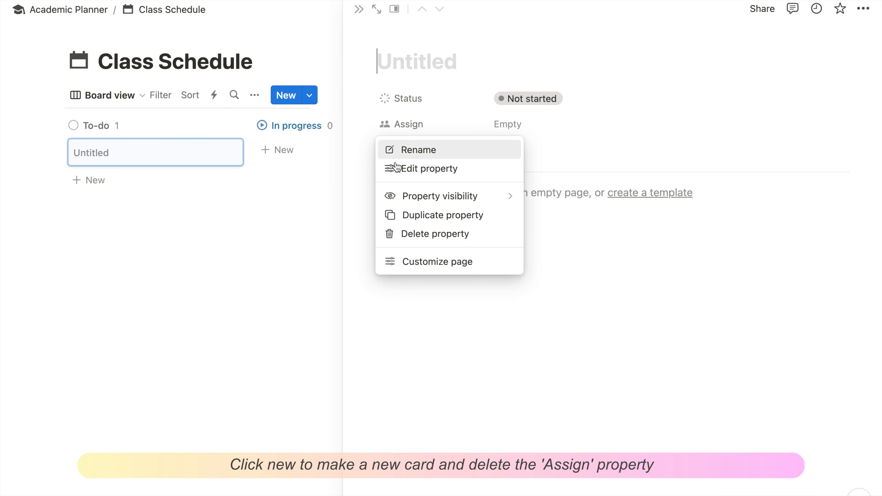
pyautogui.click(399, 237)
pyautogui.click(369, 259)
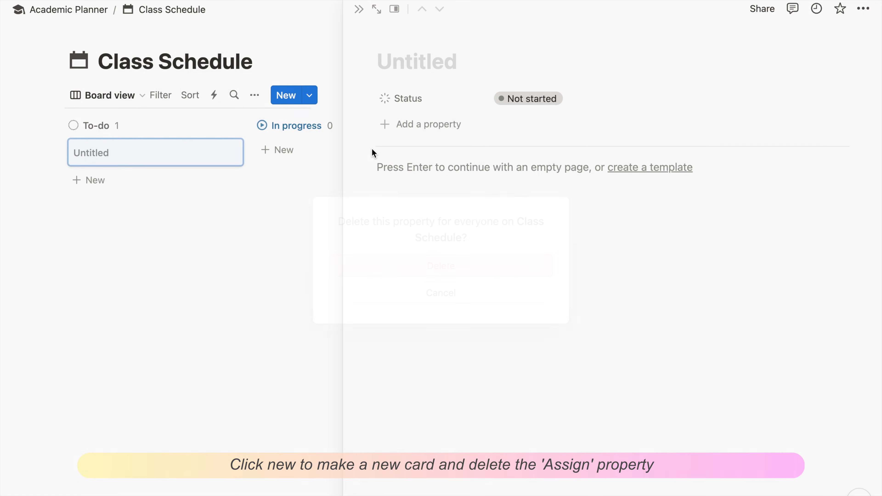
# Add a multi-select property named Day with the options Monday, Tuesday, Wednesday, Thursday, Friday, Saturday and Sunday
pyautogui.click(399, 122)
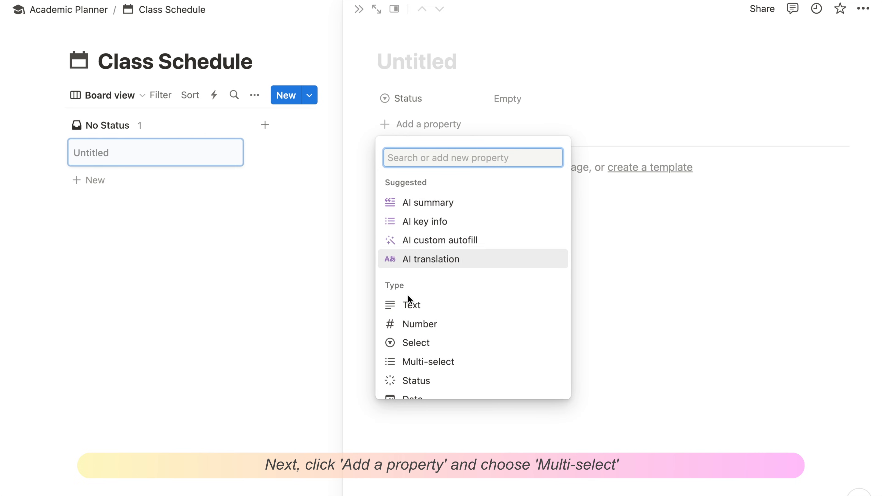
pyautogui.click(415, 362)
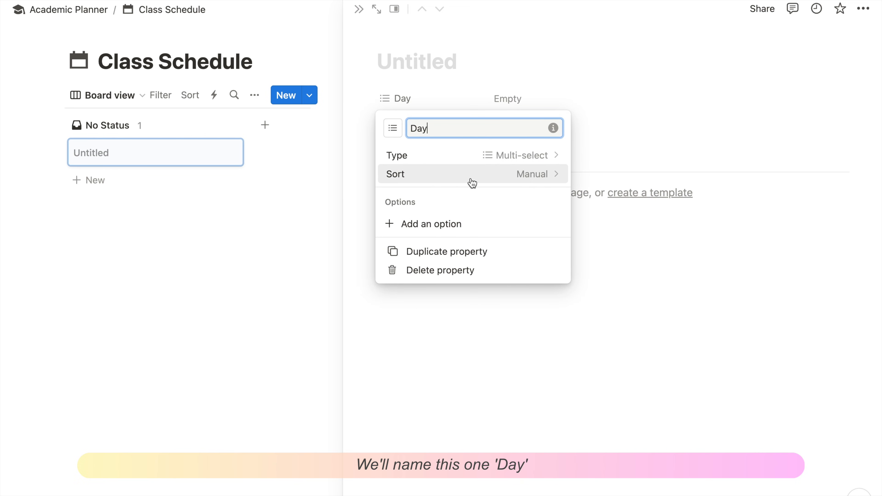
pyautogui.click(453, 225)
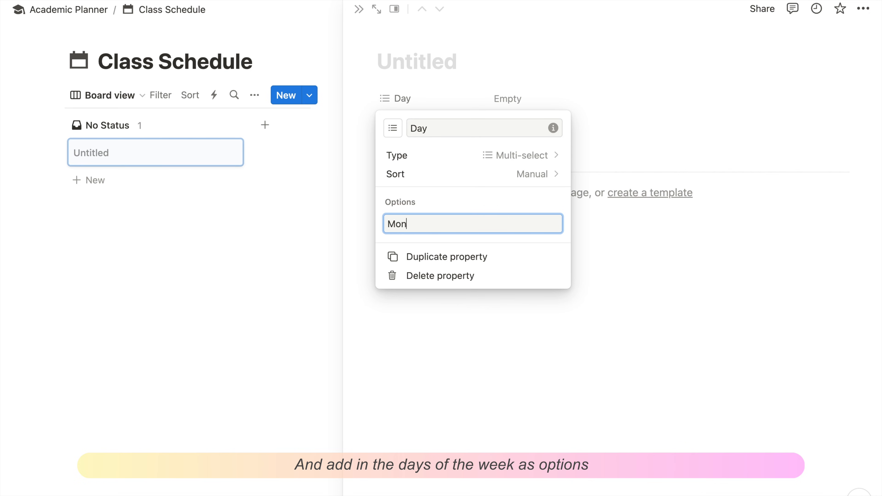
pyautogui.write('Monday')
pyautogui.press('Return')
pyautogui.write('Tuesday')
pyautogui.press('Return')
pyautogui.write('Wednes')
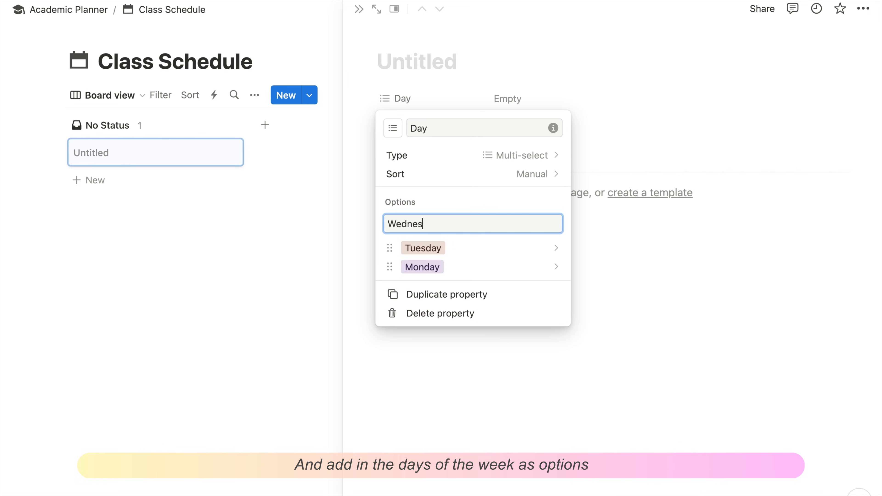
pyautogui.write('day')
pyautogui.press('Return')
pyautogui.write('Thursday')
pyautogui.press('Return')
pyautogui.write('Fri')
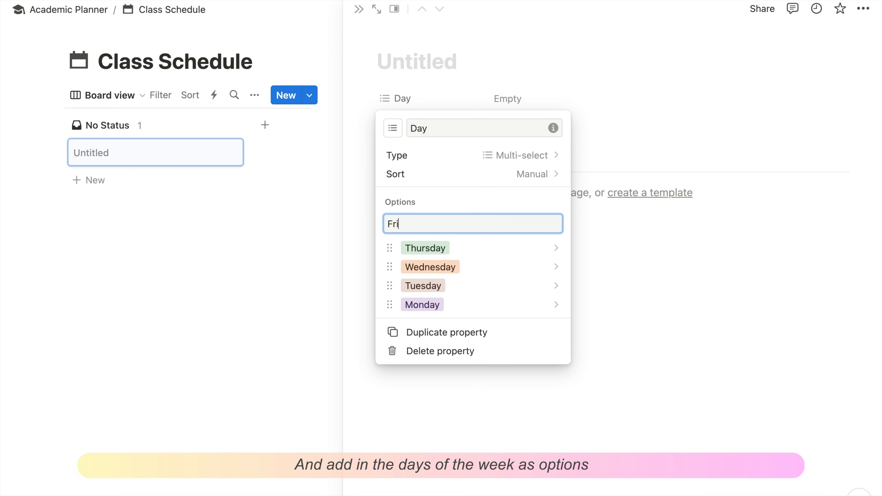
pyautogui.write('day')
pyautogui.press('Return')
pyautogui.write('Saturday')
pyautogui.press('Return')
pyautogui.write('Sunday')
pyautogui.press('Return')
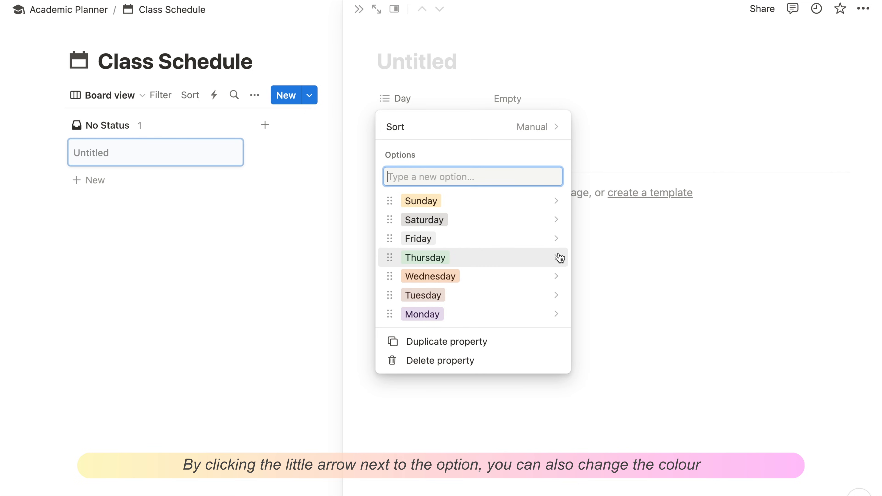
# Try different colours for the Day property's Thursday option, including purple and yellow
pyautogui.click(556, 260)
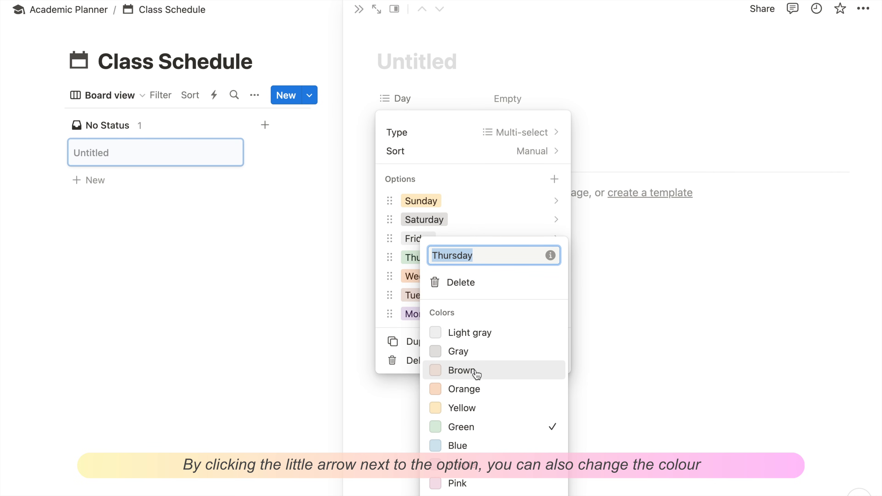
pyautogui.click(477, 466)
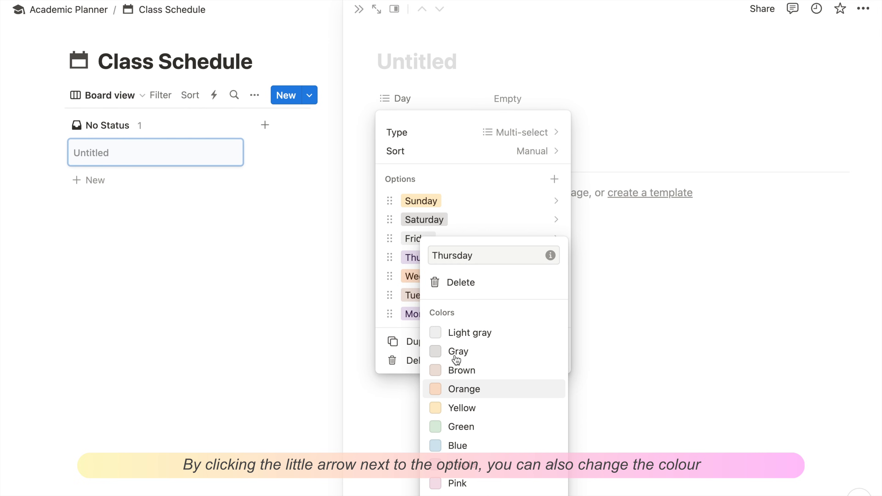
pyautogui.click(473, 409)
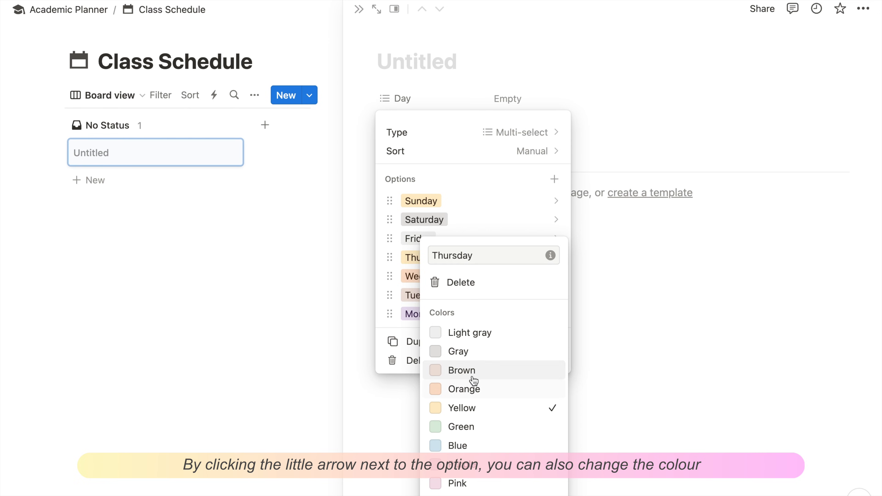
pyautogui.click(473, 378)
# Add a text property named Location to the card
pyautogui.click(451, 151)
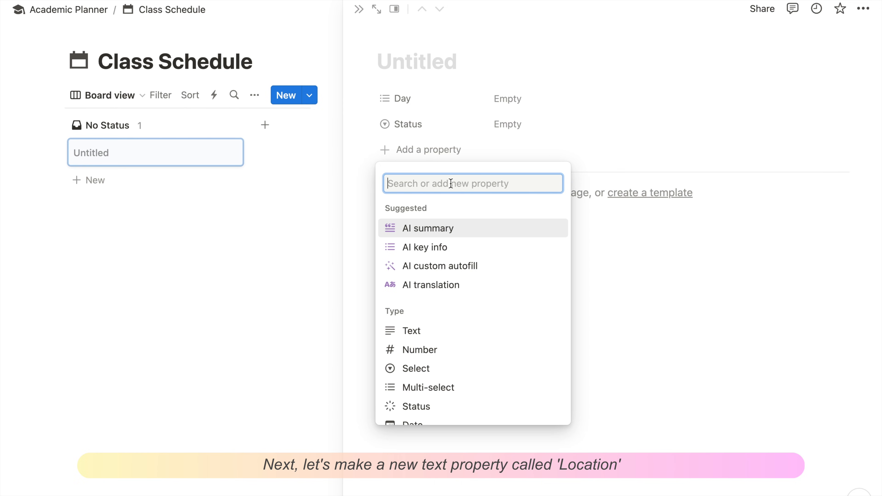
pyautogui.click(415, 333)
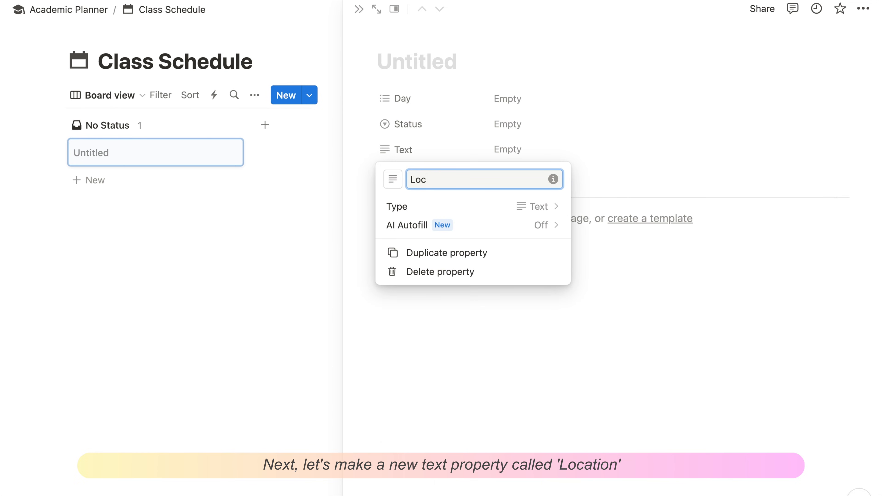
pyautogui.press('Return')
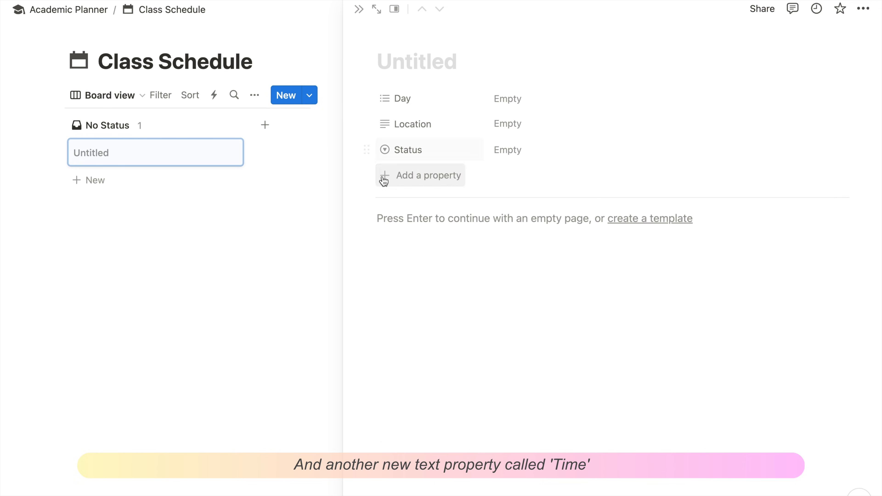
# Add a text property named Time and place it between Location and Status
pyautogui.click(393, 183)
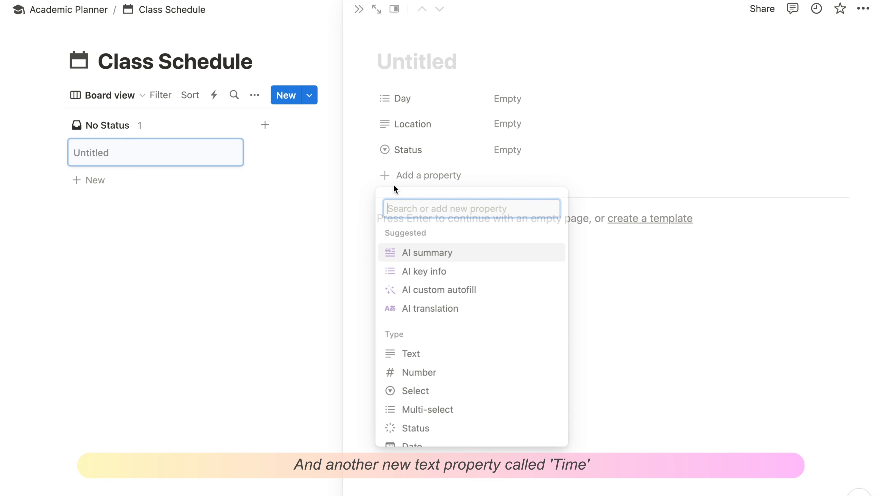
pyautogui.click(413, 355)
pyautogui.write('Time')
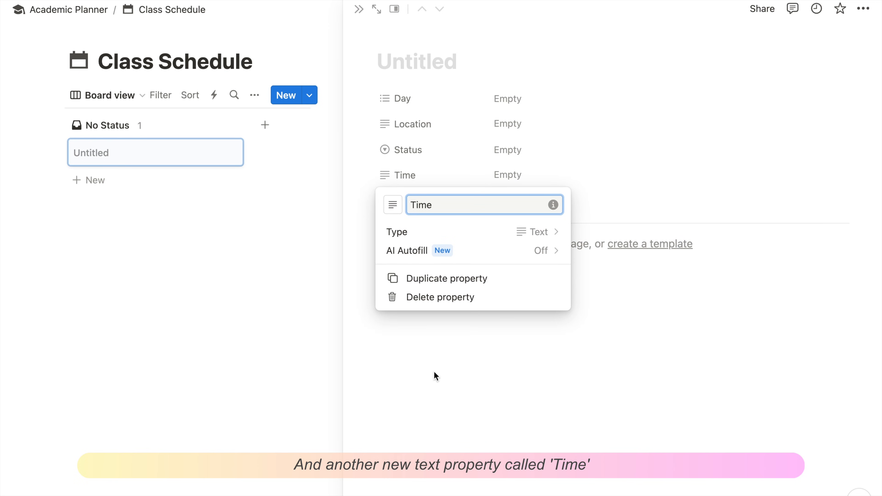
pyautogui.press('Return')
pyautogui.moveTo(366, 174); pyautogui.dragTo(372, 152)
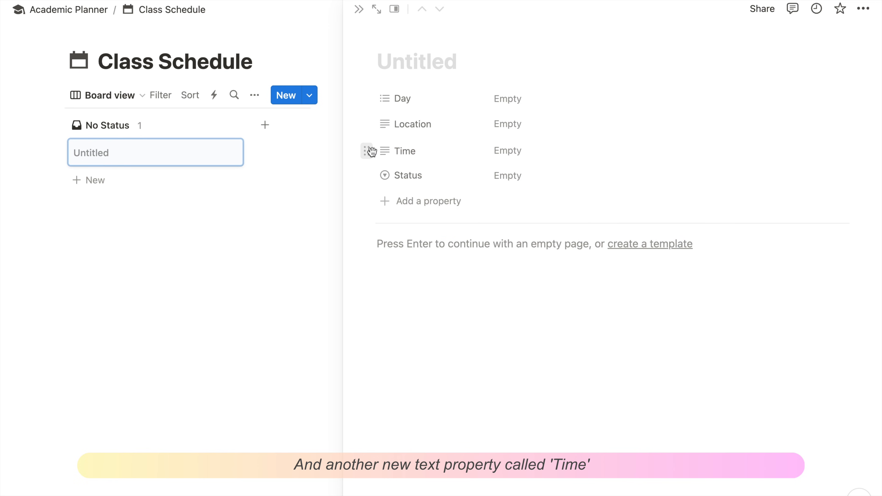
# Delete the Status property from the Class Schedule database
pyautogui.click(367, 175)
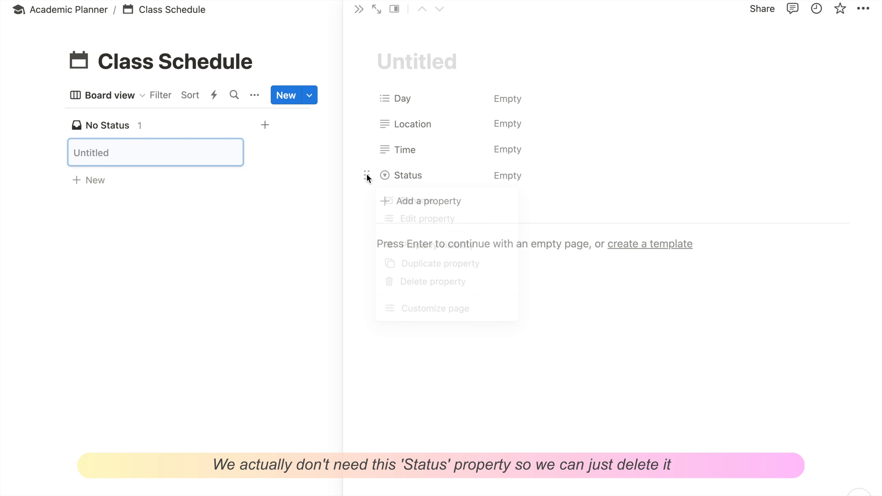
pyautogui.click(434, 285)
pyautogui.click(441, 274)
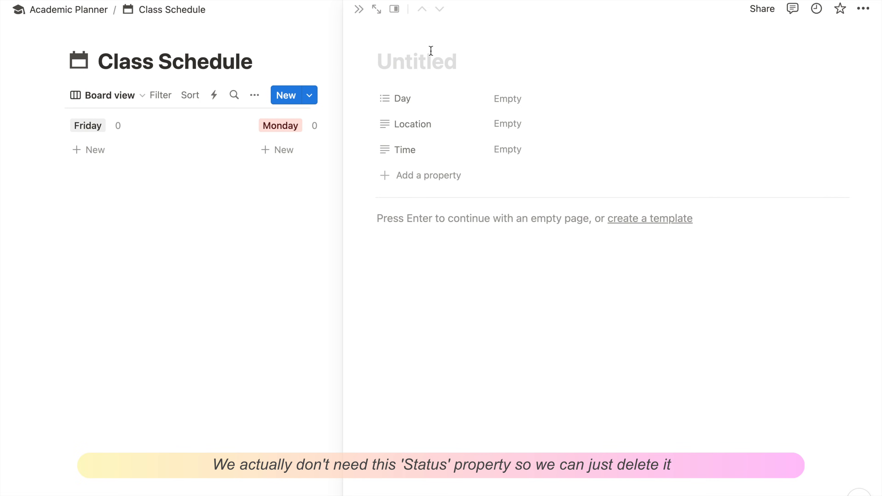
# Title the card CHEM 101 and set its Day to Monday
pyautogui.write('CHEM 101')
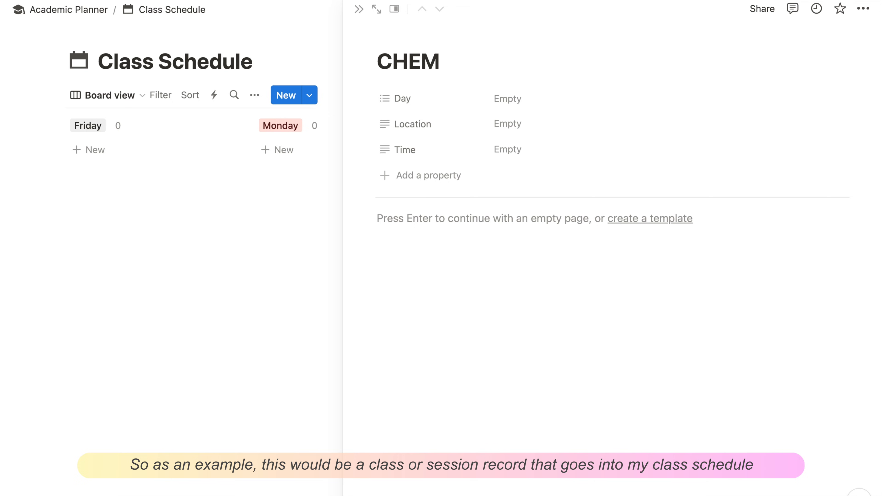
pyautogui.click(507, 101)
pyautogui.click(555, 256)
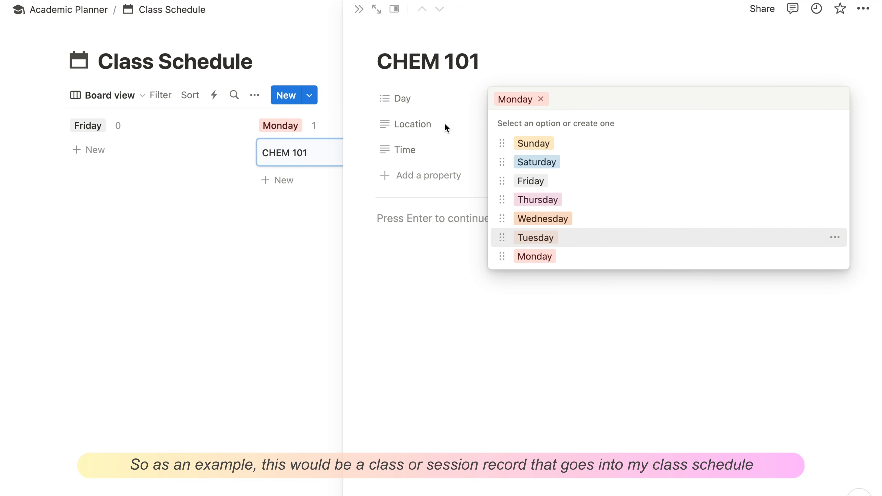
# Fill in the CHEM 101 card's Location as "Science building, 1001" and its Time as "13:00 - 14:00"
pyautogui.click(512, 124)
pyautogui.click(512, 124)
pyautogui.write('Science building, 1001')
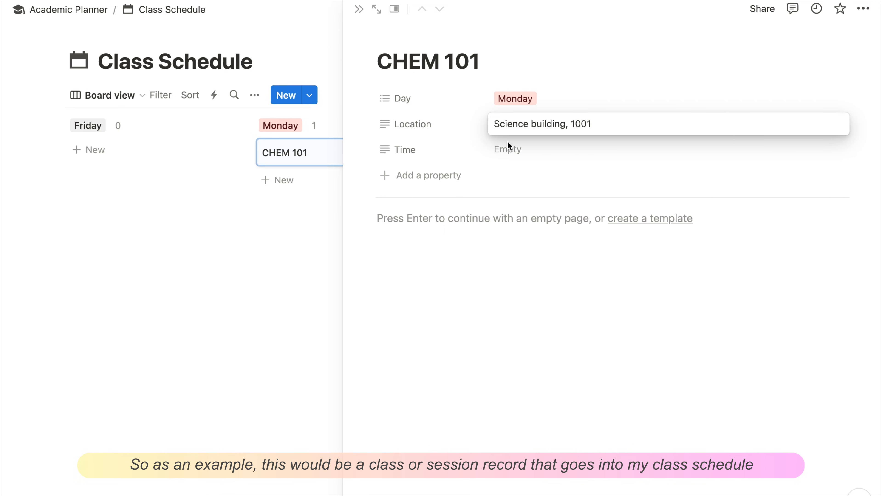
pyautogui.click(508, 145)
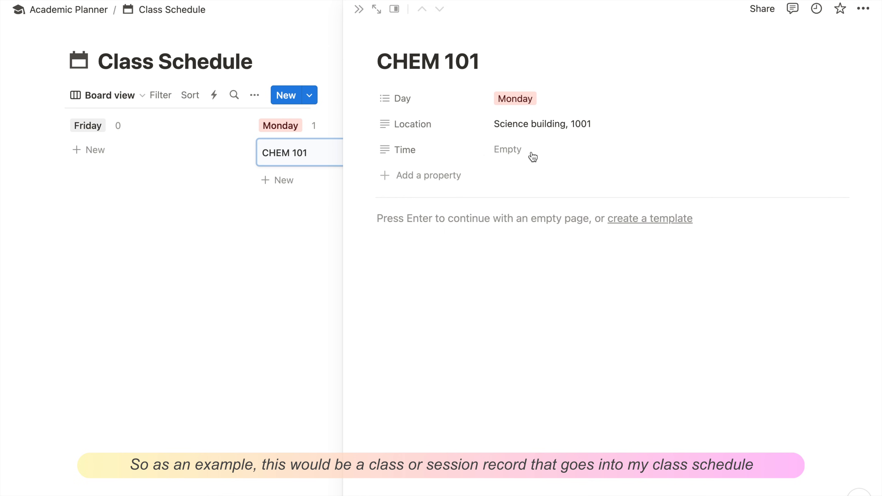
pyautogui.click(500, 149)
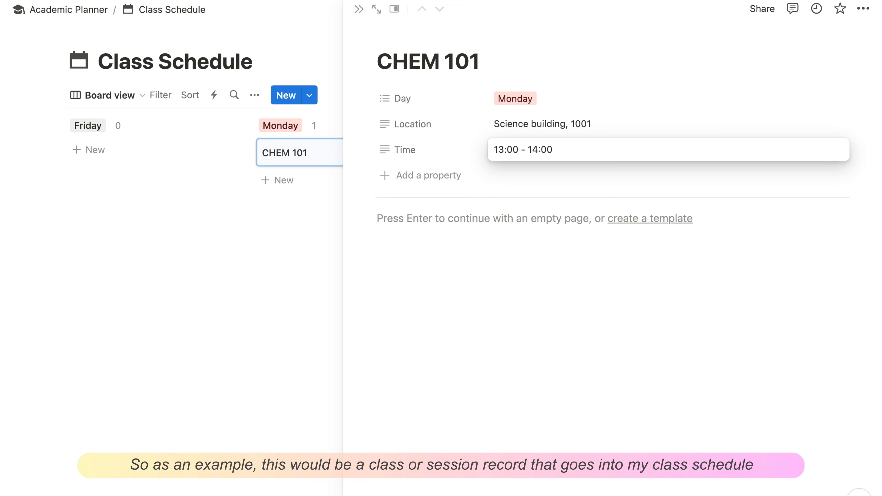
pyautogui.click(485, 150)
# Add an icon to the CHEM 101 card and change it to the dark beaker
pyautogui.click(392, 37)
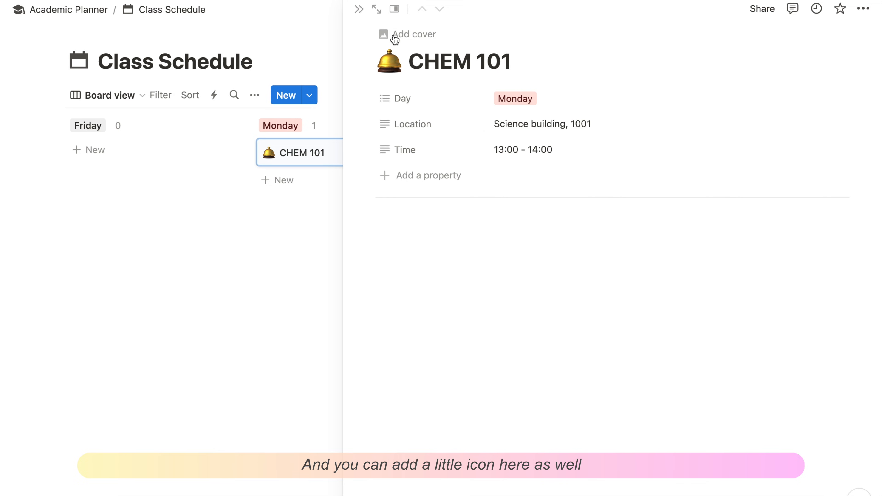
pyautogui.click(389, 61)
pyautogui.click(314, 90)
pyautogui.write('beaker')
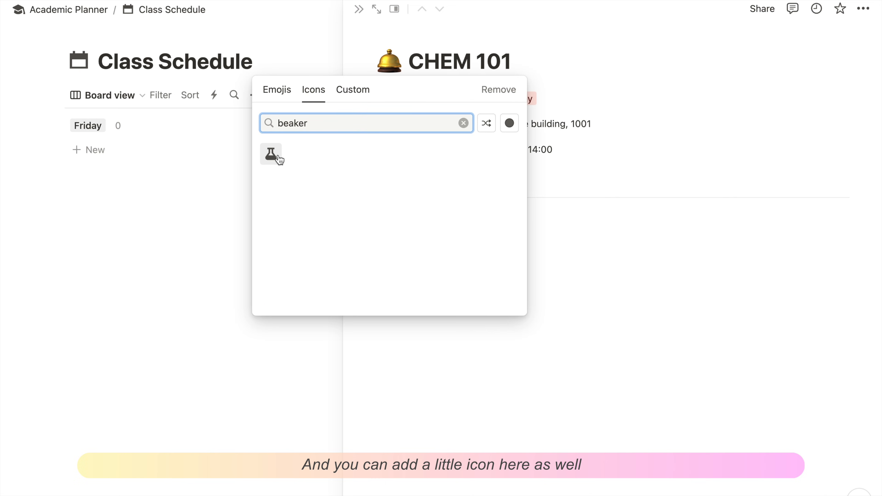
pyautogui.click(271, 154)
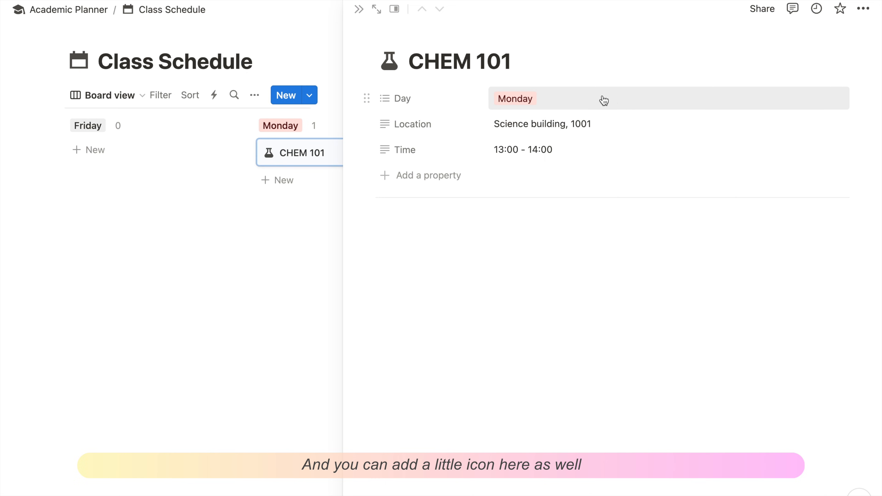
# Set the Class Schedule board's card size to Small and turn on colored columns
pyautogui.click(236, 315)
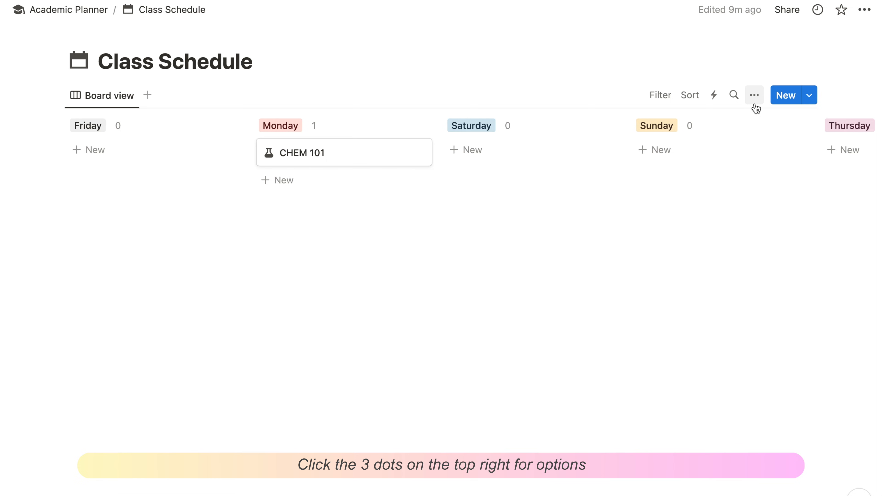
pyautogui.click(755, 96)
pyautogui.click(733, 177)
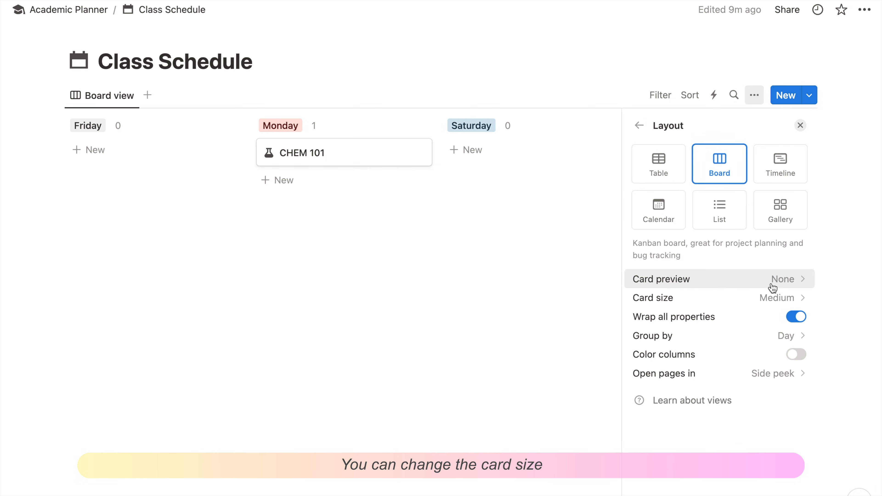
pyautogui.click(772, 299)
pyautogui.click(774, 321)
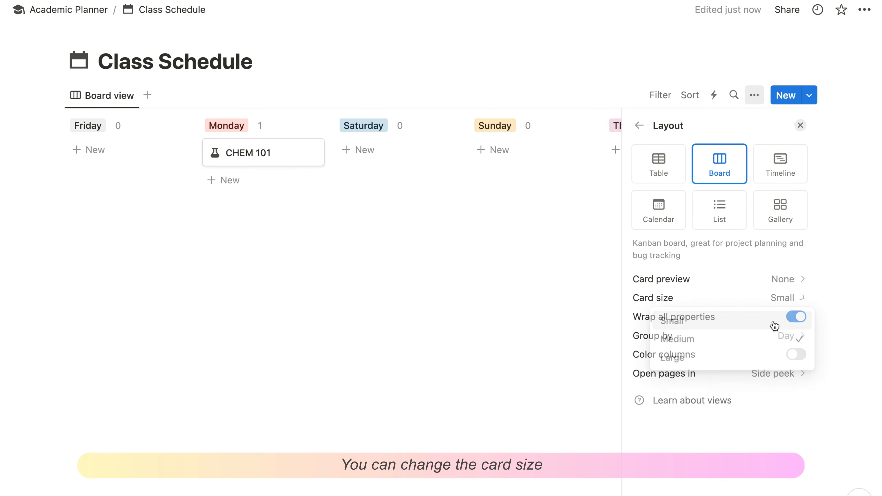
pyautogui.click(799, 355)
# Reorder the board's day groups from Monday through Sunday and hide the No Day group
pyautogui.click(786, 336)
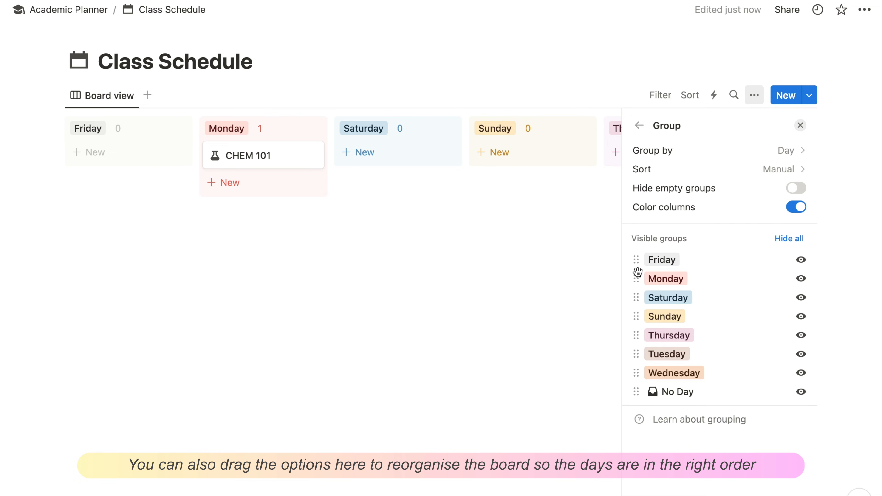
pyautogui.moveTo(638, 271); pyautogui.dragTo(638, 260)
pyautogui.moveTo(636, 354); pyautogui.dragTo(633, 278)
pyautogui.moveTo(636, 372); pyautogui.dragTo(636, 317)
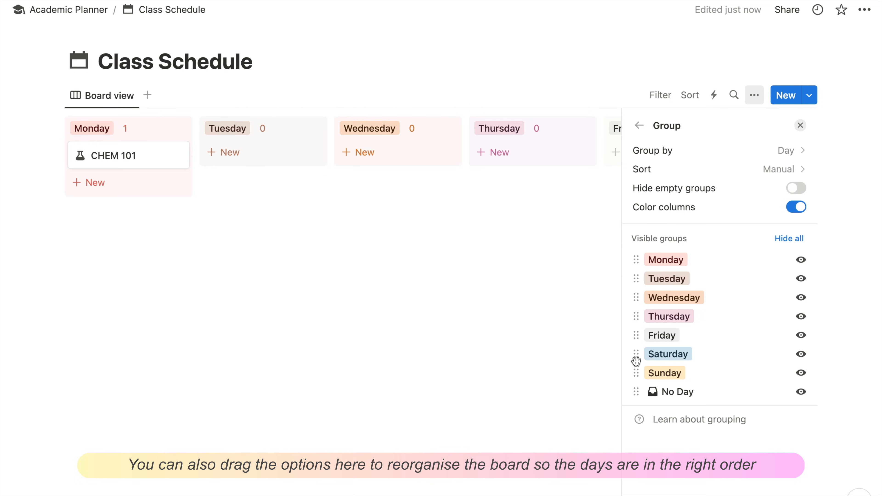
pyautogui.click(800, 393)
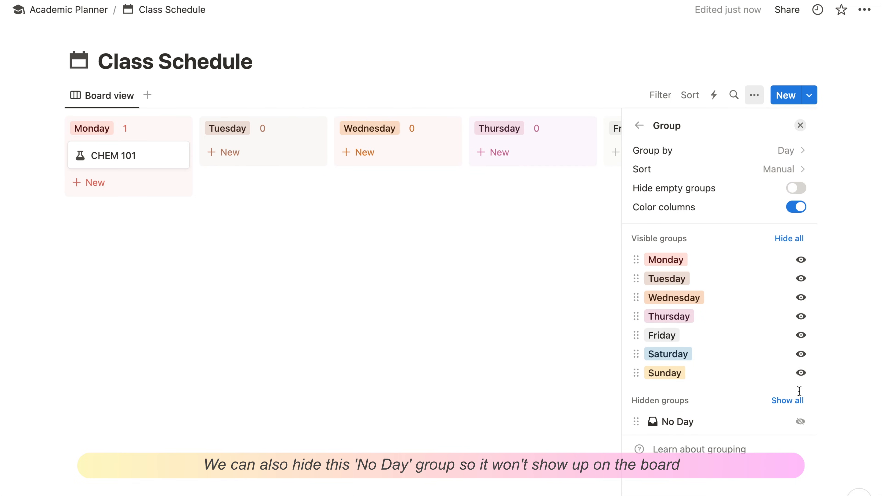
# Show the Location and Time properties on the board cards, with Time placed above Location
pyautogui.click(639, 126)
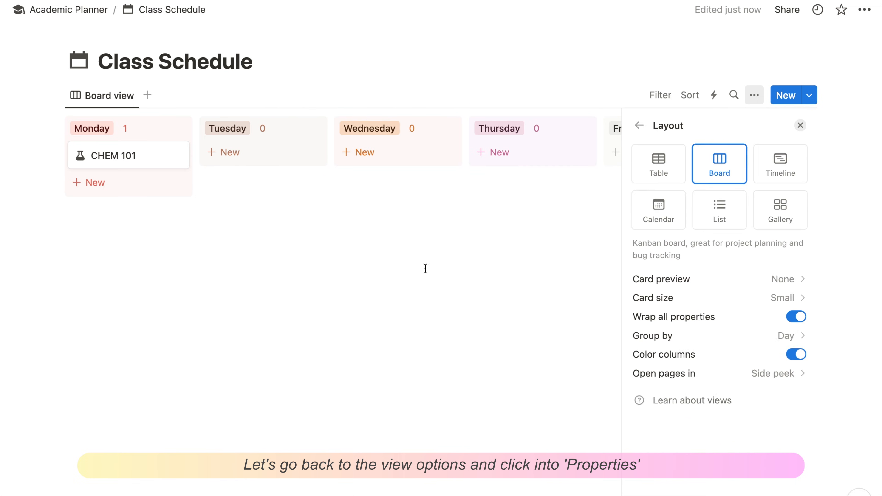
pyautogui.click(648, 132)
pyautogui.click(712, 205)
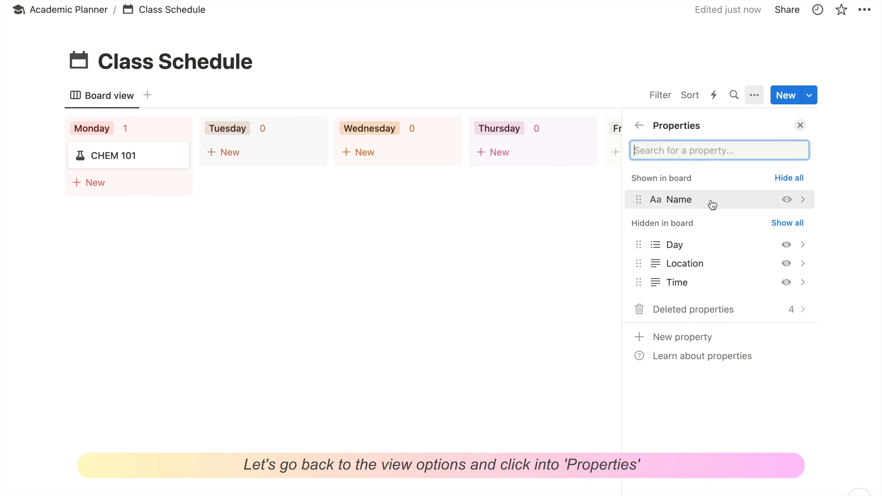
pyautogui.click(793, 266)
pyautogui.click(789, 282)
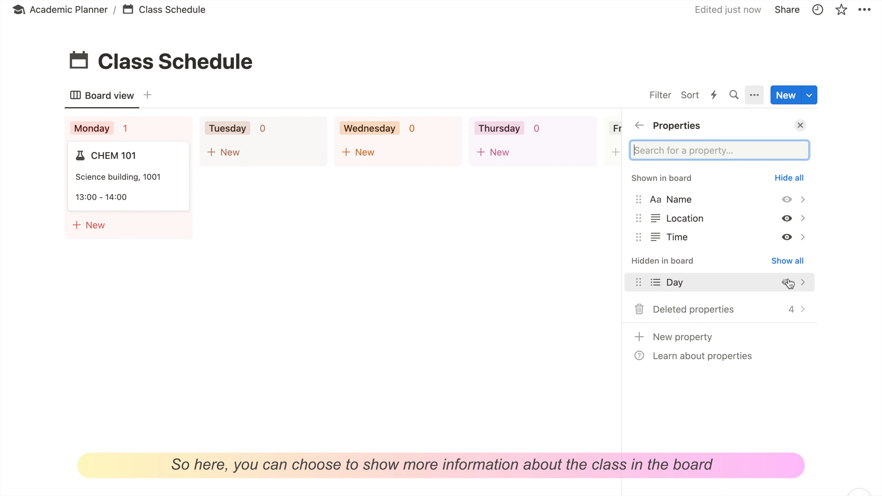
pyautogui.moveTo(734, 244); pyautogui.dragTo(735, 224)
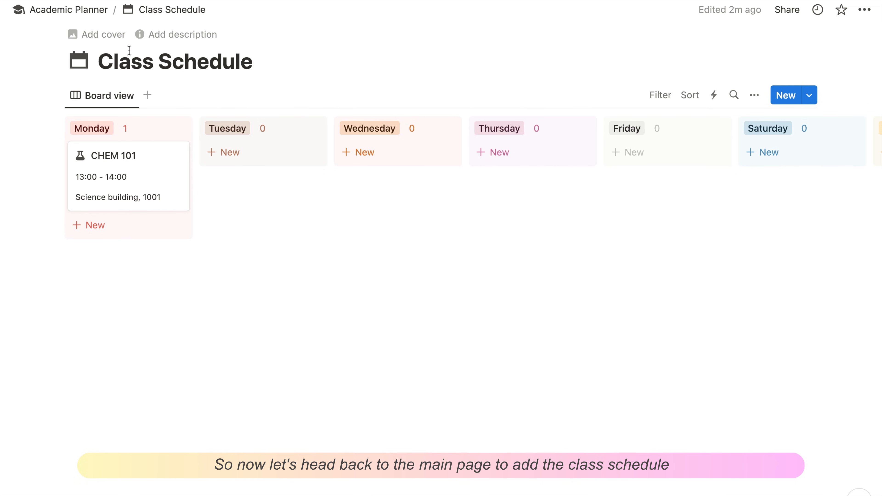
# Return to the Academic Planner page and place the Class Schedule link in a column beside Course Planner
pyautogui.click(85, 10)
pyautogui.scroll(-6, 188, 402)
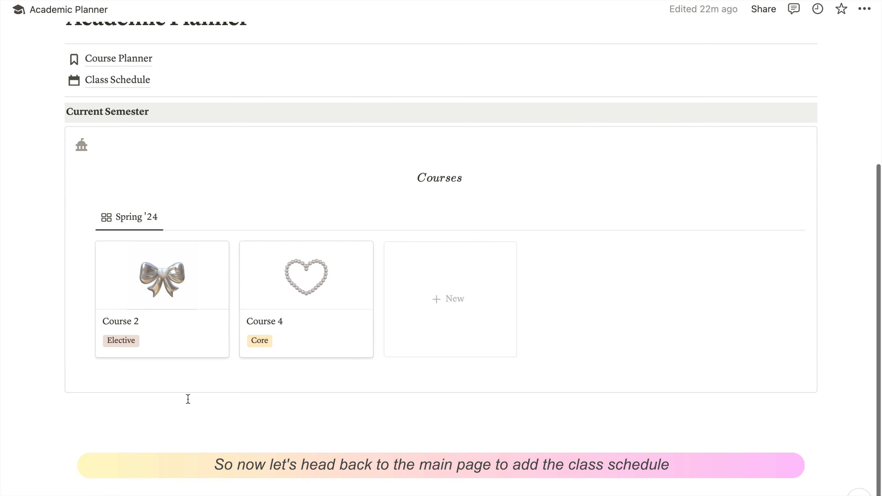
pyautogui.scroll(3, 188, 399)
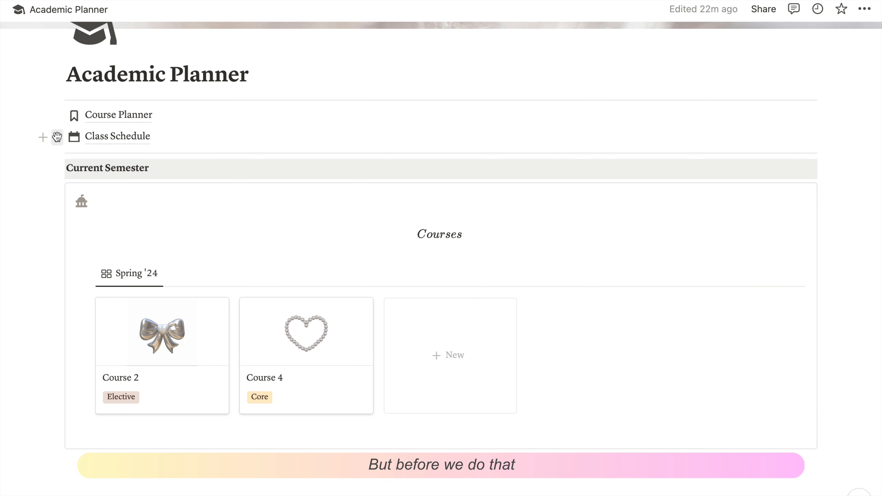
pyautogui.moveTo(57, 137); pyautogui.dragTo(827, 119)
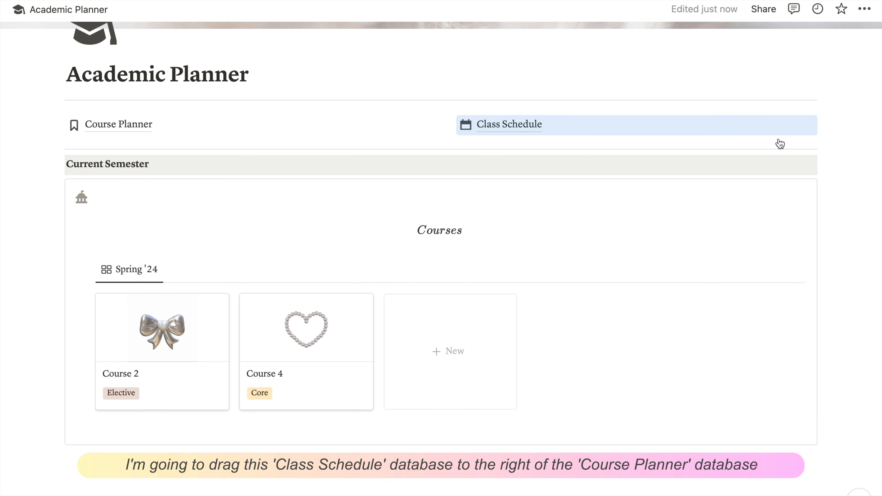
pyautogui.click(842, 128)
pyautogui.click(874, 203)
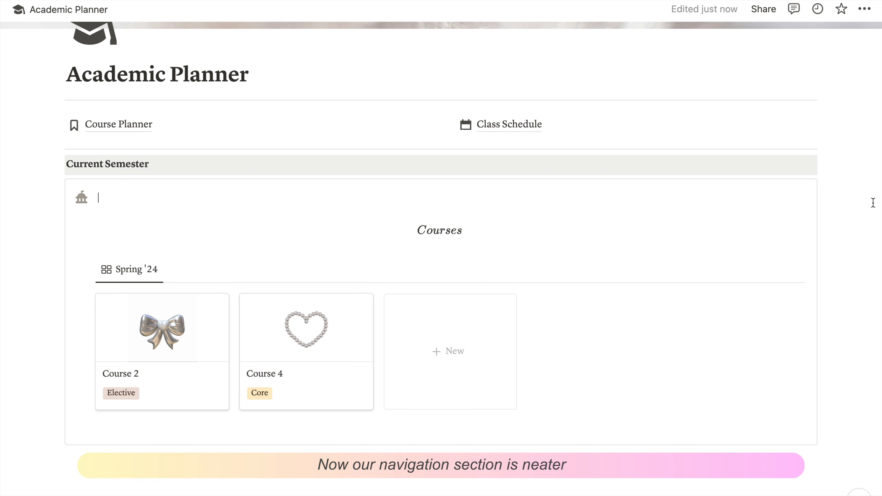
# Insert a callout below the Courses callout and set its color to the default
pyautogui.scroll(-2, 873, 203)
pyautogui.click(96, 405)
pyautogui.write('/cal')
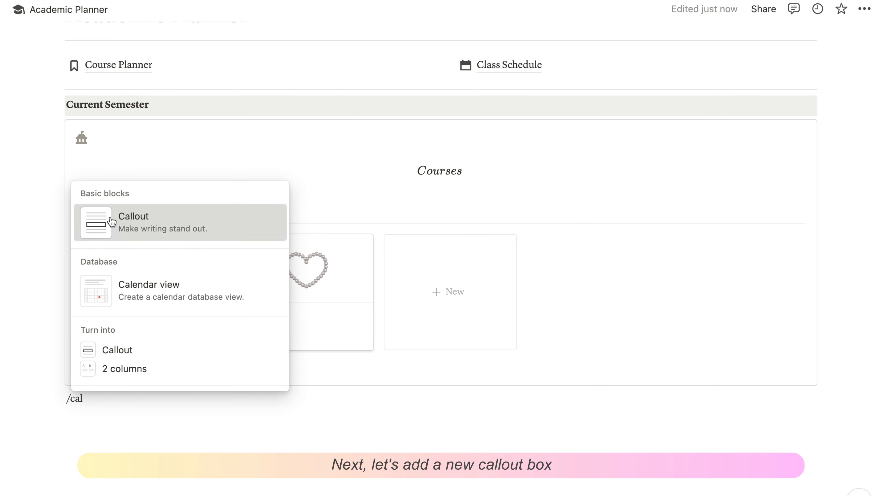
pyautogui.click(111, 221)
pyautogui.click(57, 401)
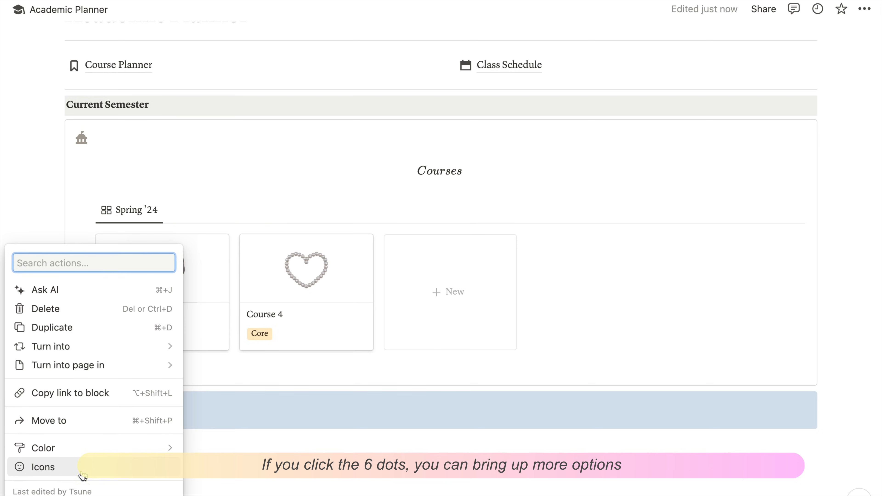
pyautogui.moveTo(98, 446)
pyautogui.click(222, 449)
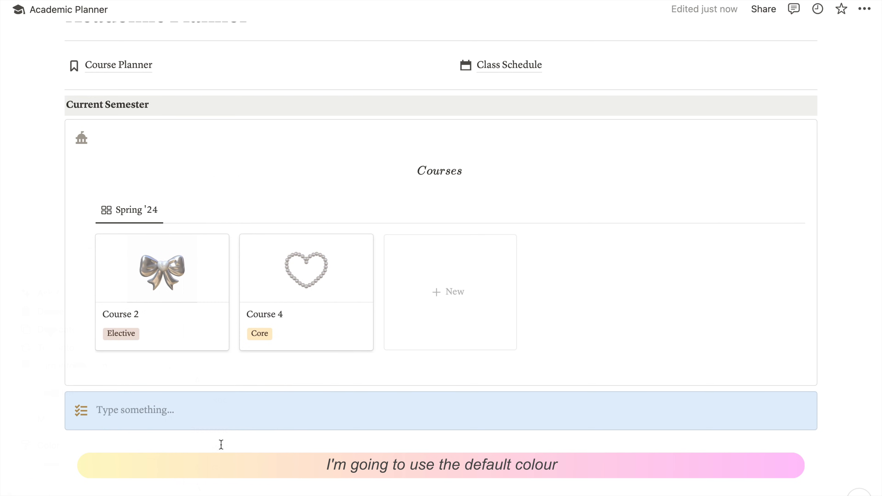
pyautogui.click(105, 476)
# Change the new callout's icon to a light gray calendar
pyautogui.click(81, 410)
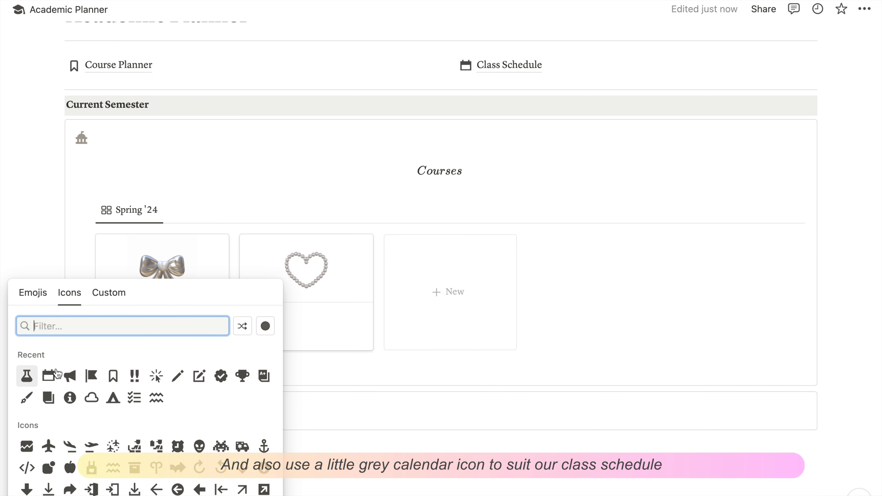
pyautogui.click(55, 374)
pyautogui.click(82, 410)
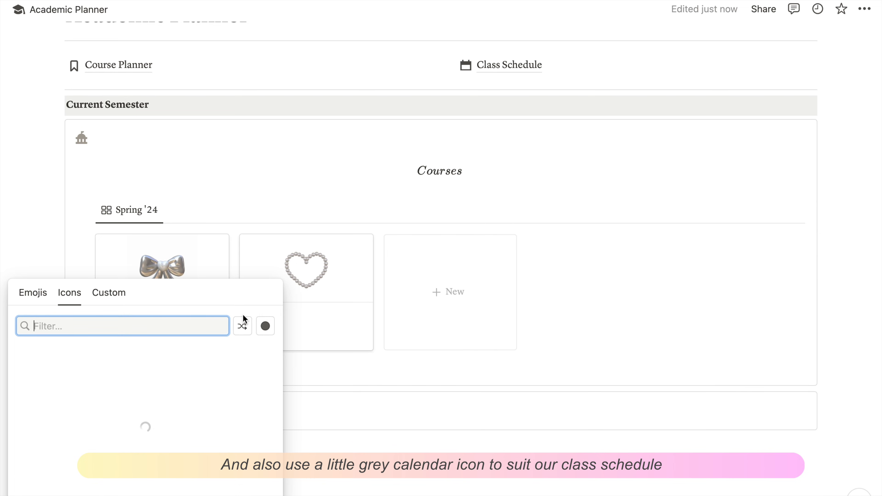
pyautogui.click(264, 328)
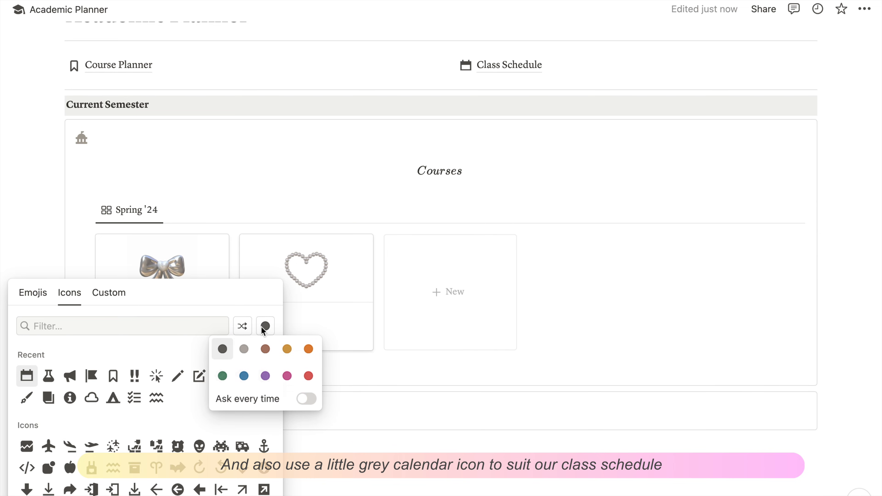
pyautogui.click(245, 356)
pyautogui.click(28, 376)
pyautogui.click(248, 447)
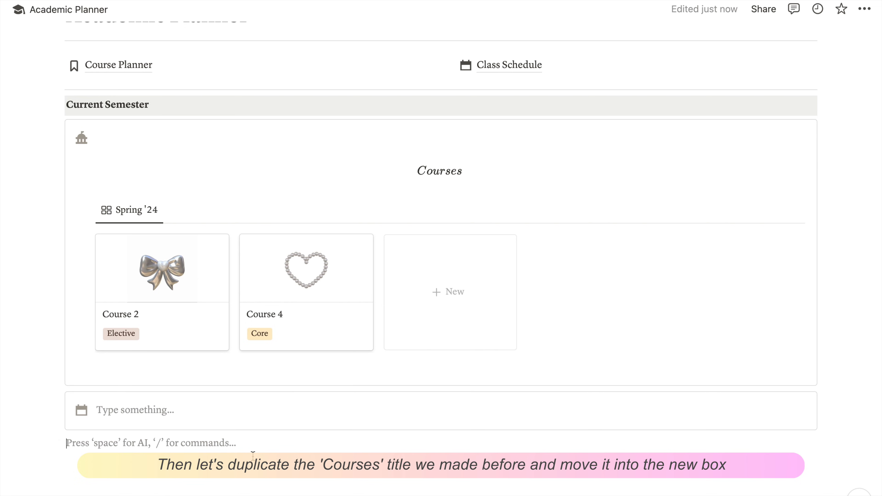
# Duplicate the Courses equation title and move the copy into the new calendar callout
pyautogui.click(88, 160)
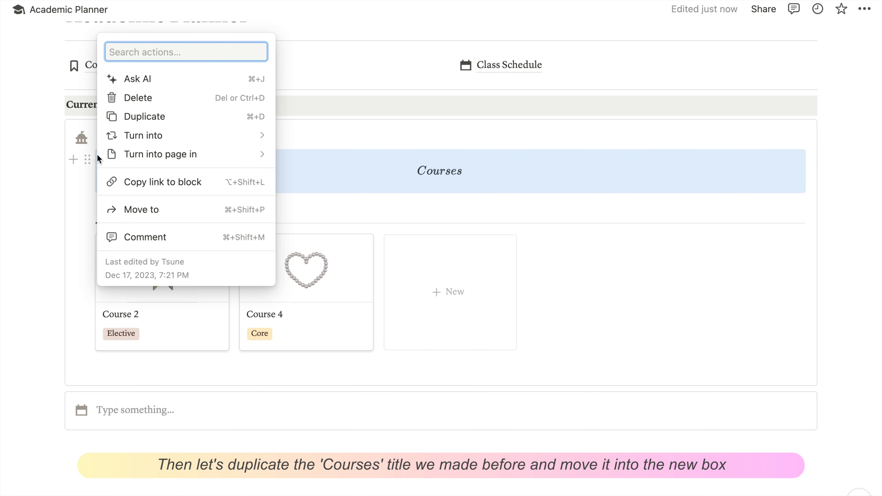
pyautogui.click(148, 117)
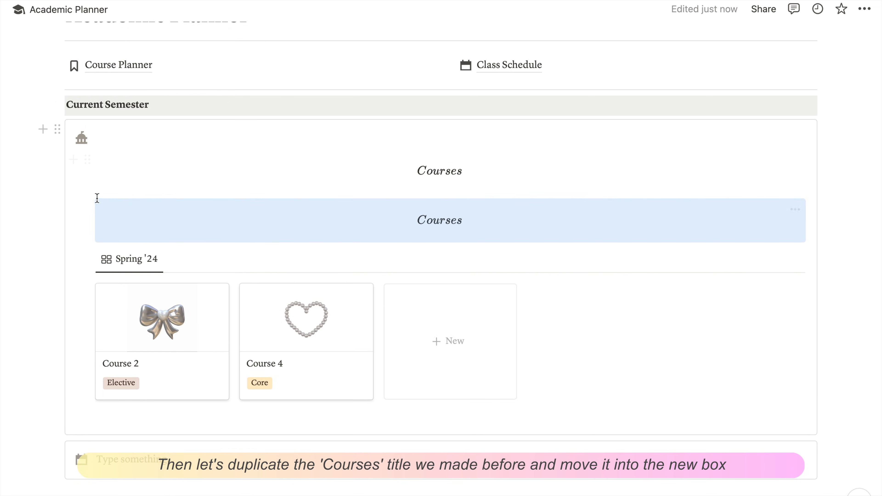
pyautogui.moveTo(87, 205); pyautogui.dragTo(110, 447)
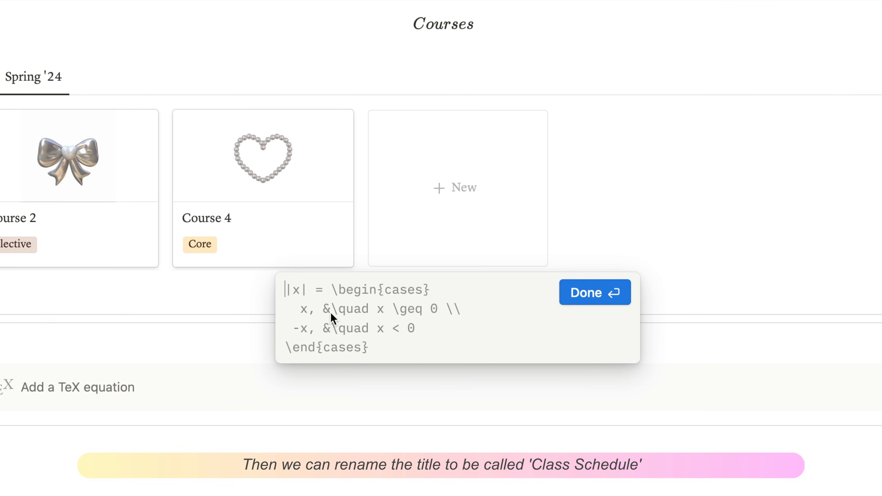
# Replace the duplicated title's equation text with "Class\;Schedule"
pyautogui.write('c')
pyautogui.write('lass\\')
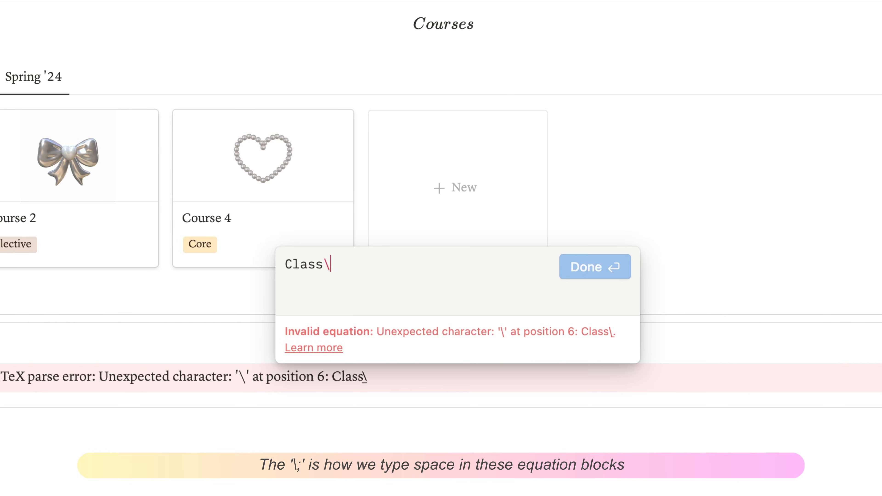
pyautogui.write(';Sche')
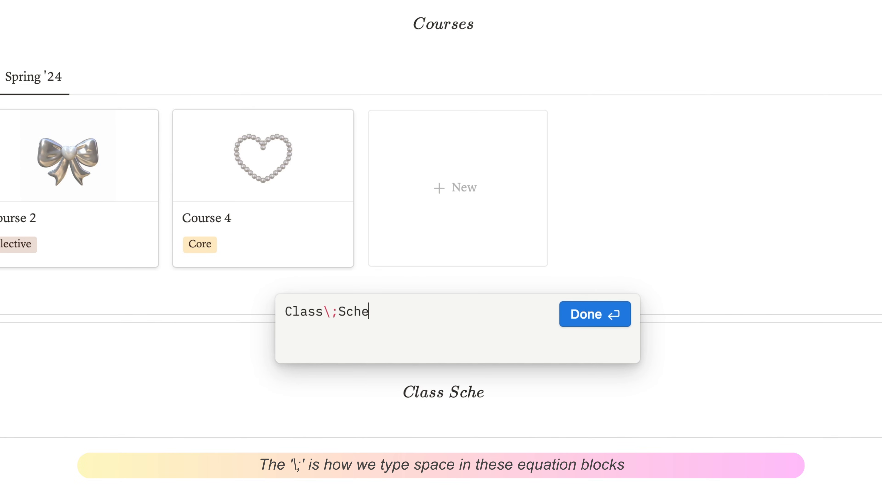
pyautogui.write('dule')
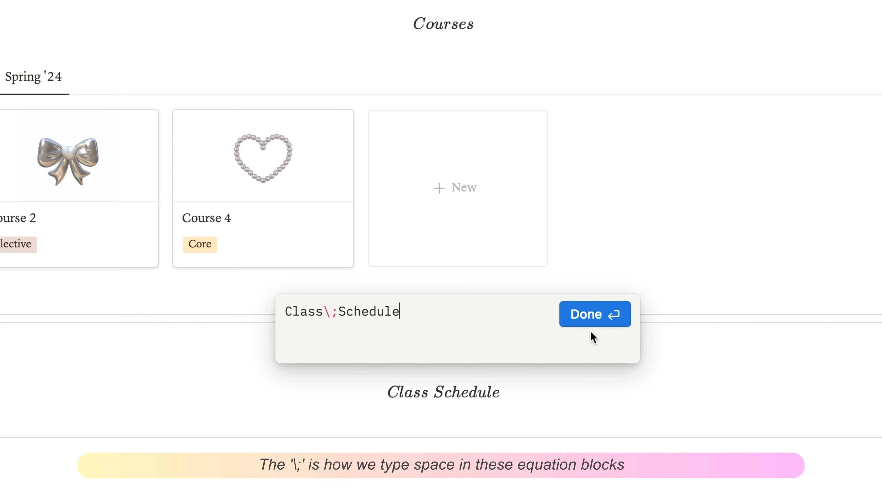
pyautogui.click(587, 316)
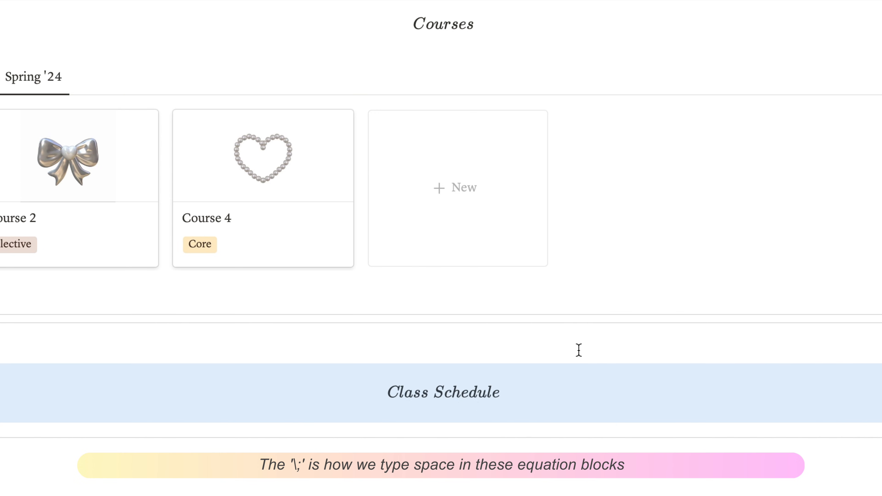
# Insert a board view below the Class Schedule callout, using the Class Schedule database and its existing board view
pyautogui.click(539, 448)
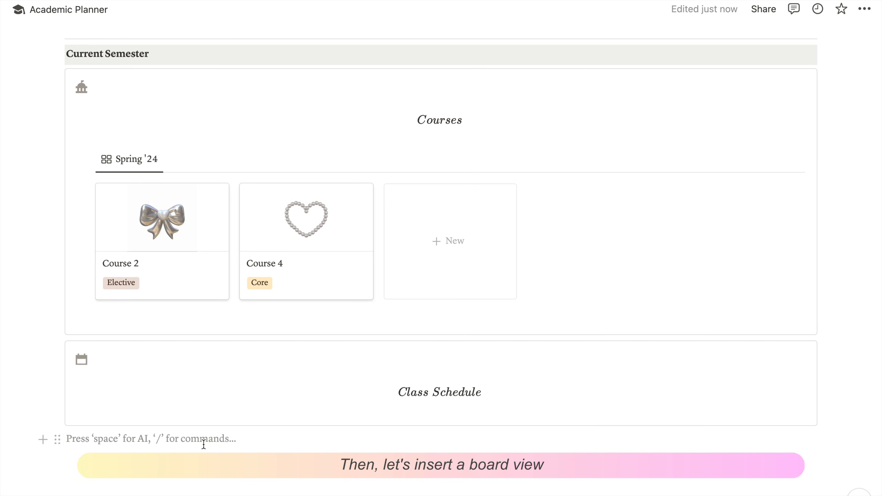
pyautogui.write('/board')
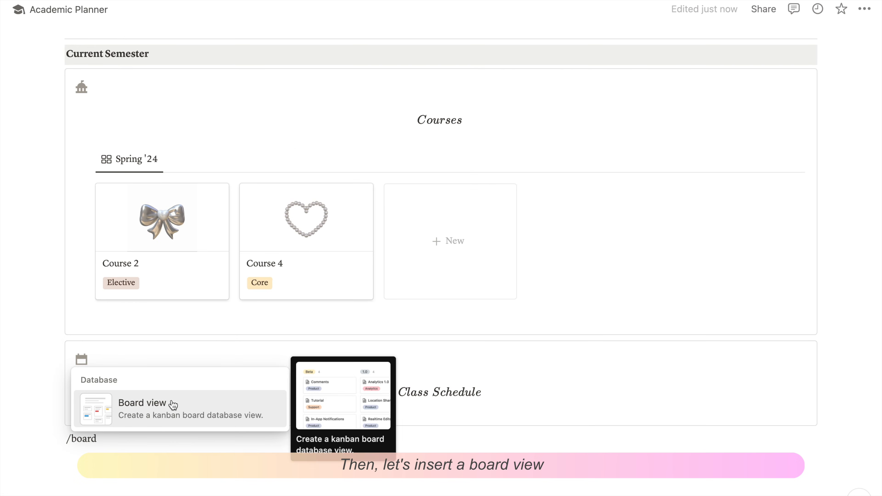
pyautogui.click(173, 404)
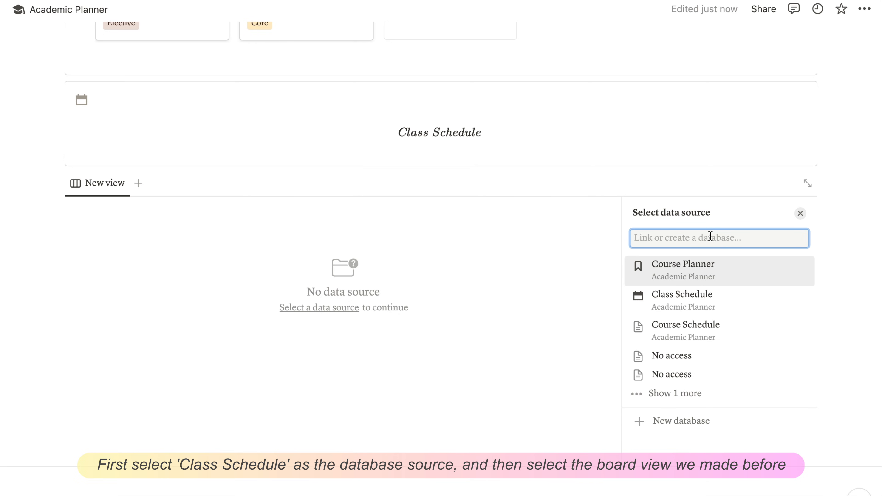
pyautogui.click(701, 296)
pyautogui.click(673, 242)
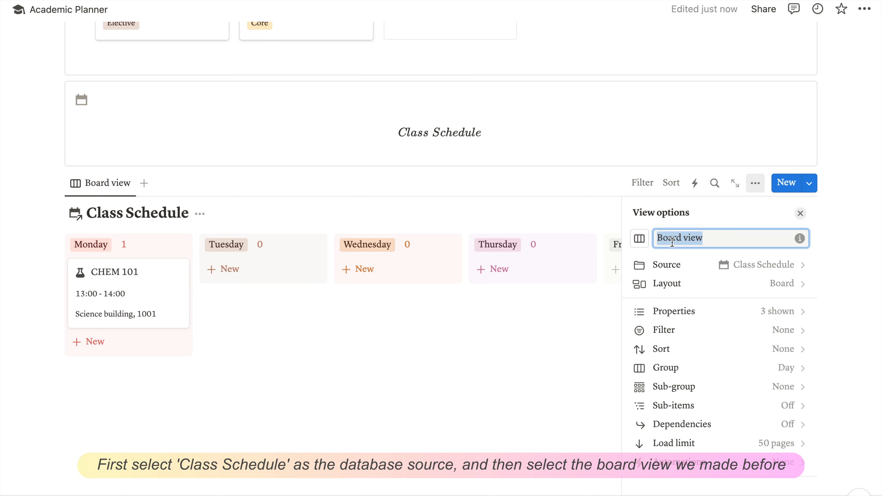
pyautogui.click(356, 404)
# Hide the linked board's database title and move the board into the Class Schedule callout
pyautogui.click(199, 223)
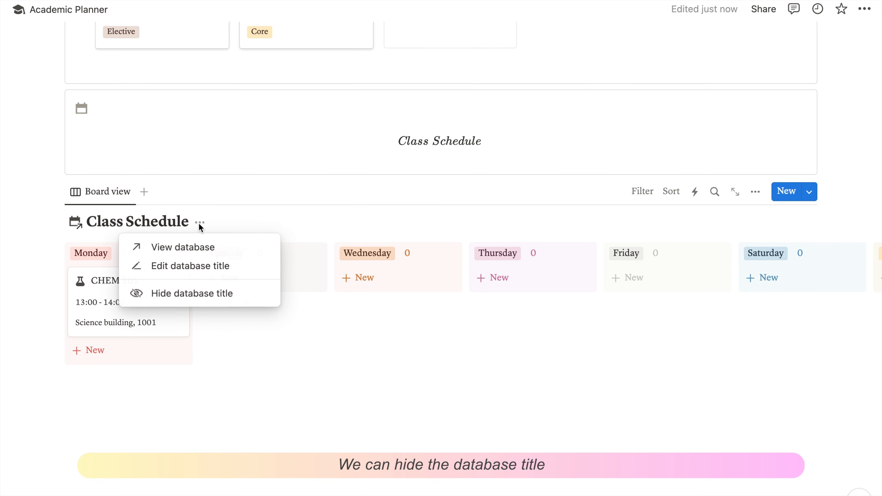
pyautogui.click(217, 295)
pyautogui.scroll(5, 260, 344)
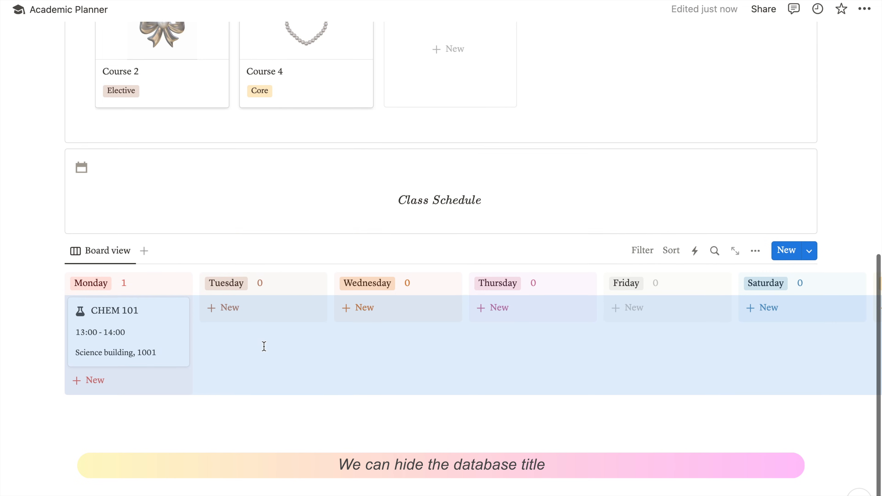
pyautogui.moveTo(57, 351); pyautogui.dragTo(152, 315)
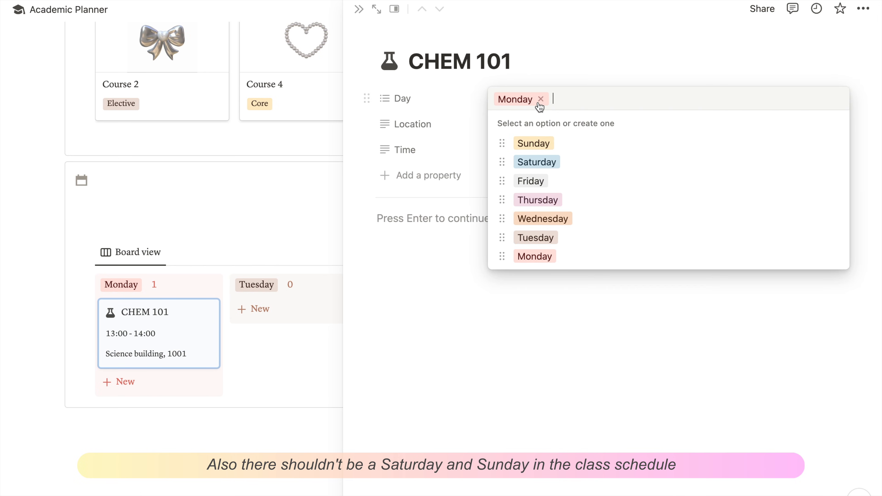
# Delete the Saturday and Sunday options from the Day property and close the CHEM 101 page
pyautogui.click(835, 162)
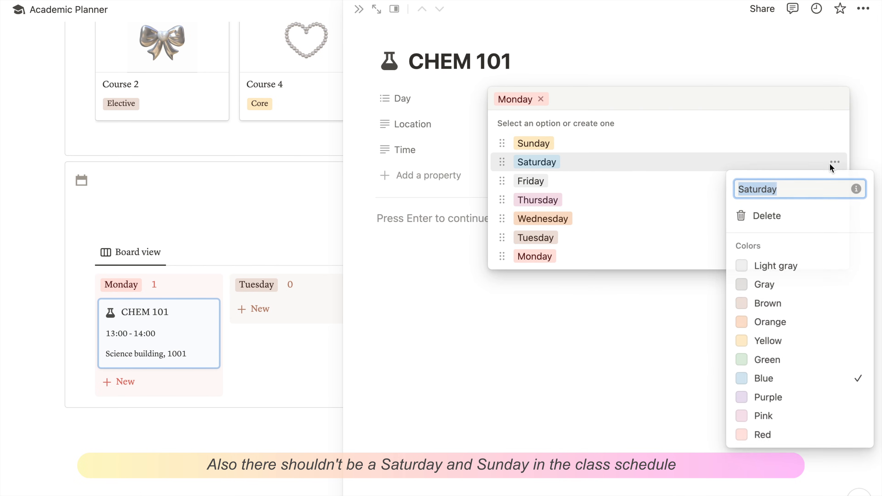
pyautogui.click(771, 219)
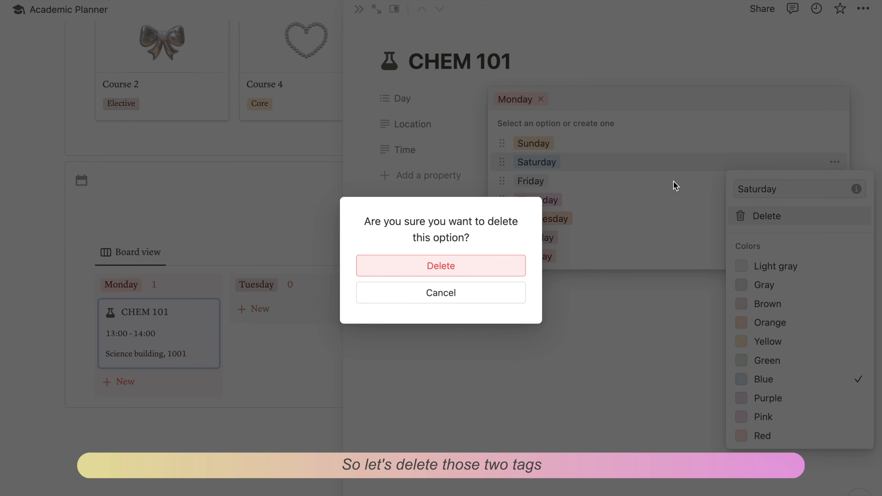
pyautogui.click(410, 277)
pyautogui.click(835, 143)
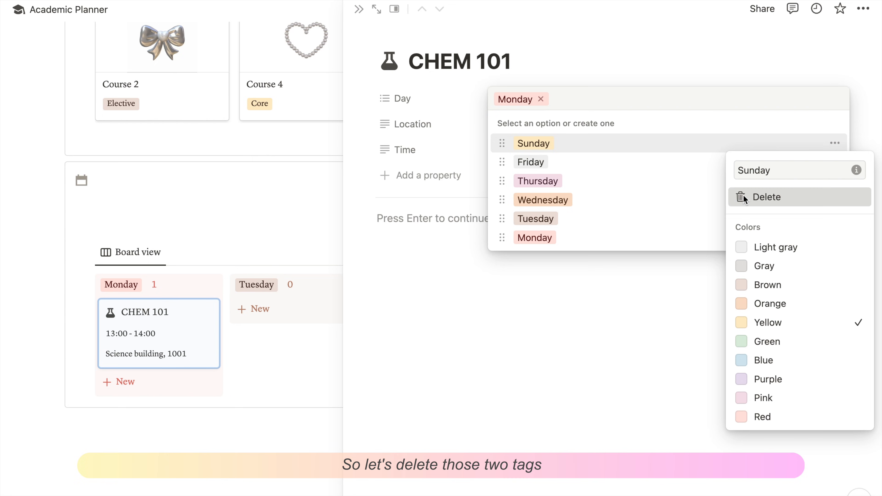
pyautogui.click(767, 197)
pyautogui.click(488, 262)
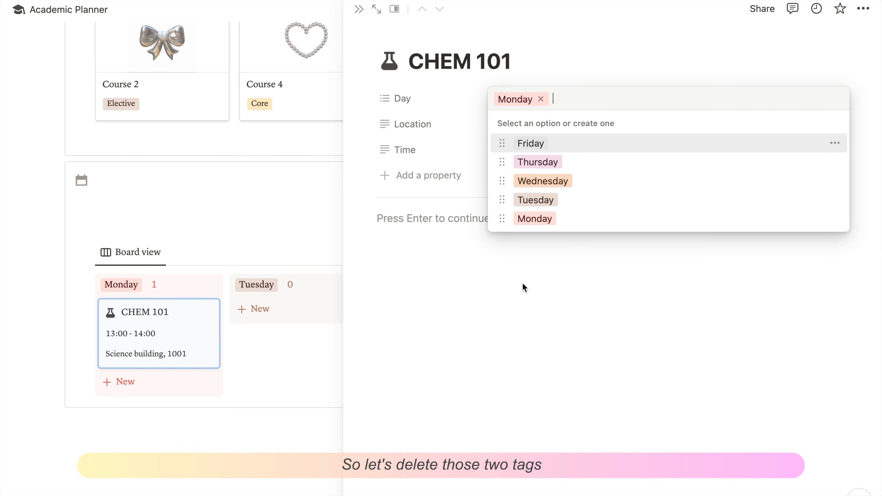
pyautogui.click(525, 288)
pyautogui.click(280, 429)
# Move the Class Schedule callout beside the Courses callout as a second column and make the Courses column narrower
pyautogui.scroll(5, 447, 452)
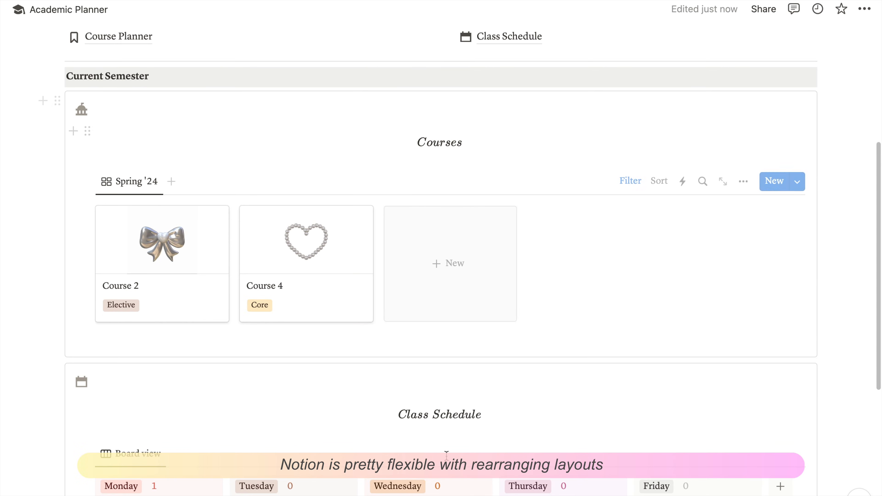
pyautogui.moveTo(55, 377); pyautogui.dragTo(832, 158)
pyautogui.moveTo(428, 326); pyautogui.dragTo(242, 318)
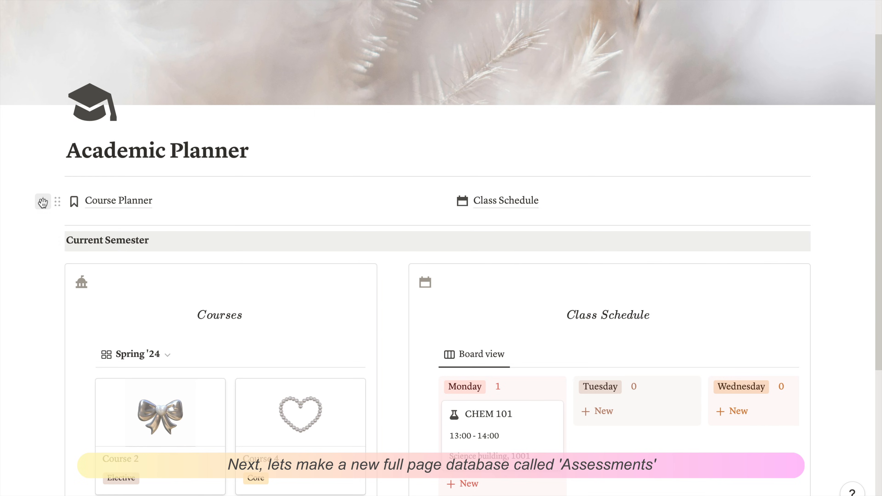
# Insert a full-page database below the Course Planner link and title it "Assessments"
pyautogui.click(43, 202)
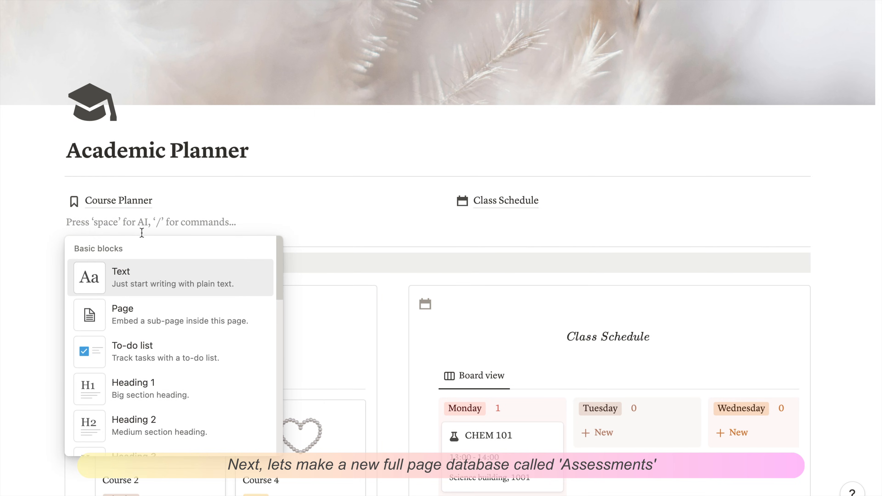
pyautogui.write('/database')
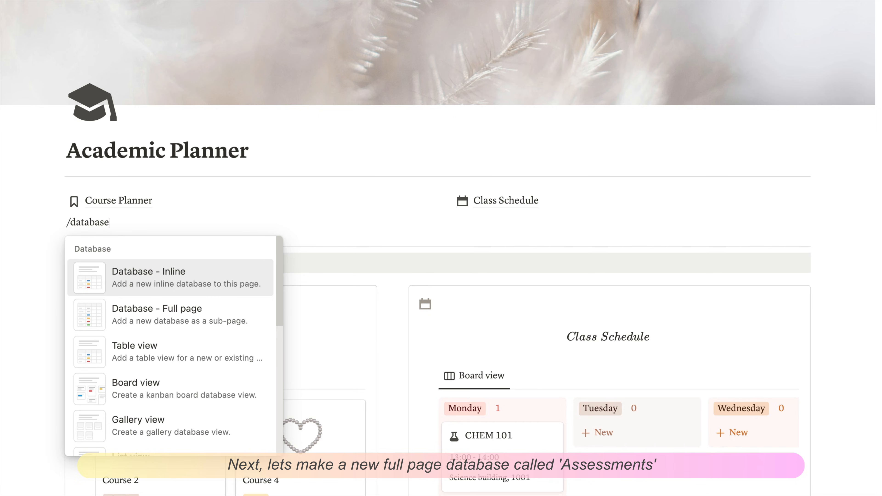
pyautogui.click(163, 308)
pyautogui.write('A')
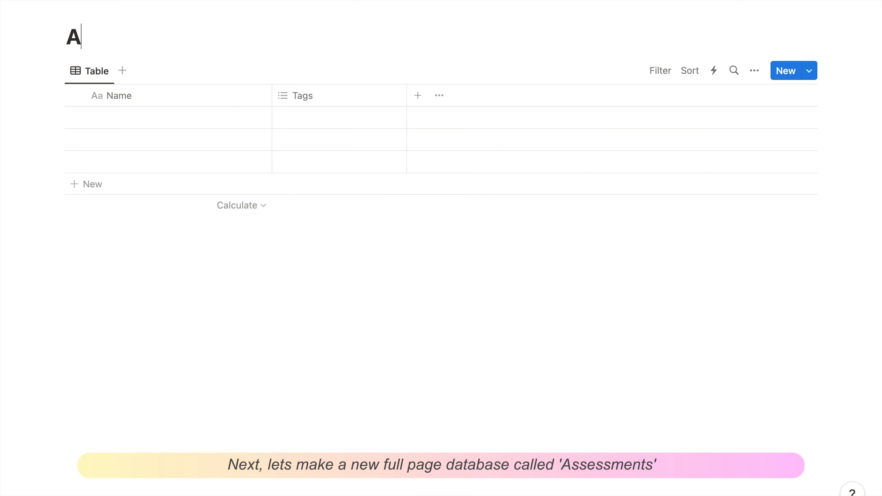
pyautogui.write('ssessments')
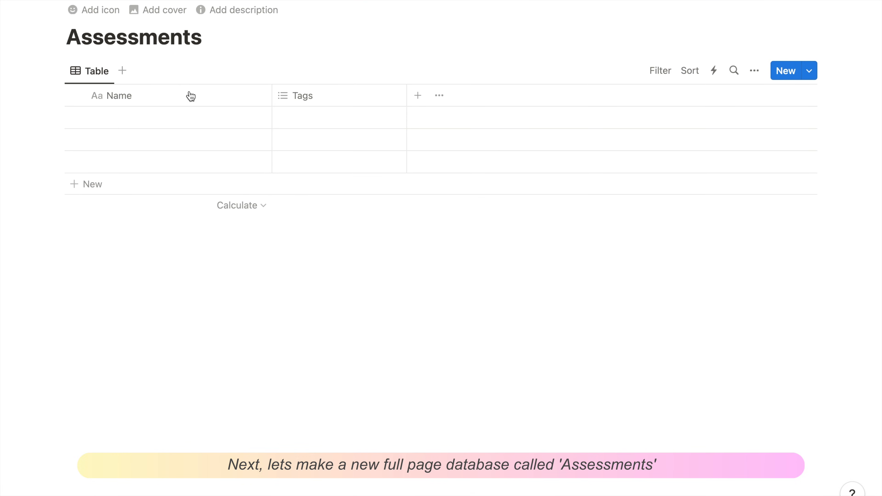
# Give the Assessments page the A+ book icon found by filtering the icons for "grade"
pyautogui.click(87, 10)
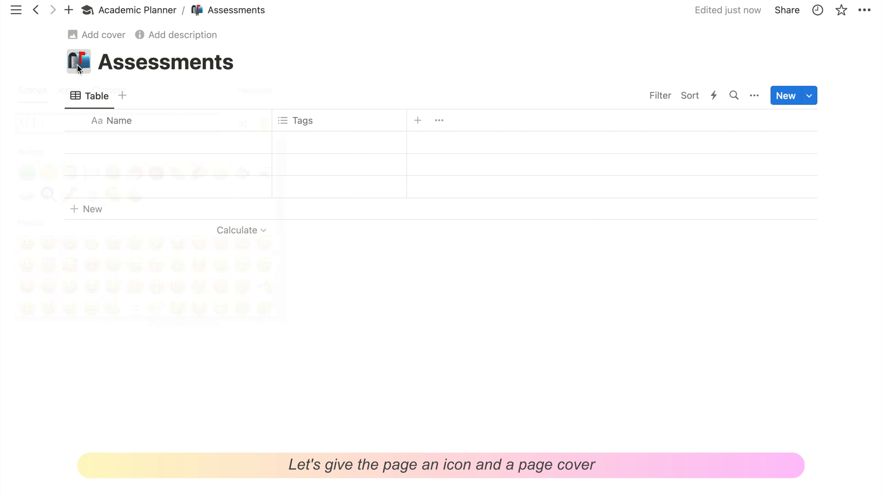
pyautogui.click(71, 91)
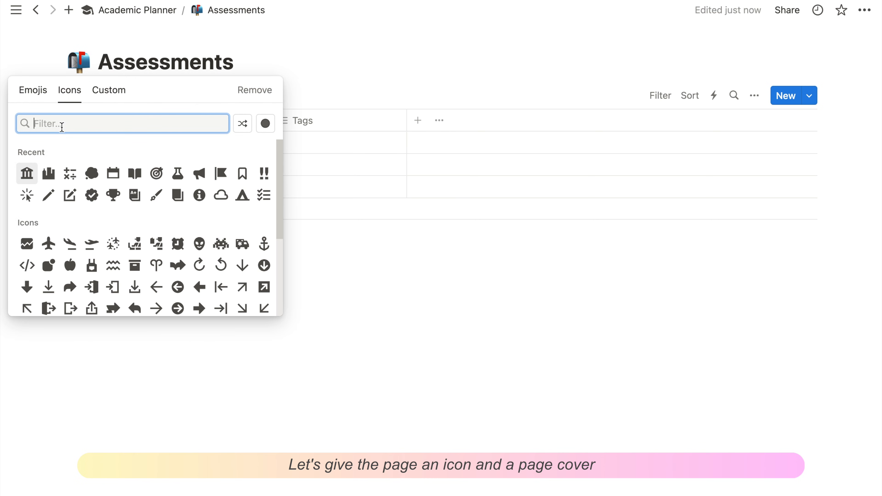
pyautogui.write('grade')
pyautogui.click(27, 156)
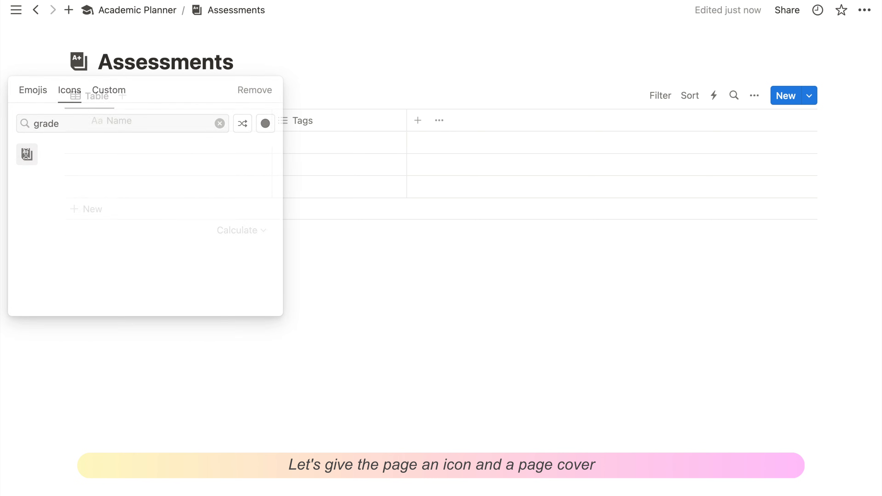
# Add a cover to the Assessments page and change it to the solid light peach colour
pyautogui.click(117, 38)
pyautogui.click(594, 40)
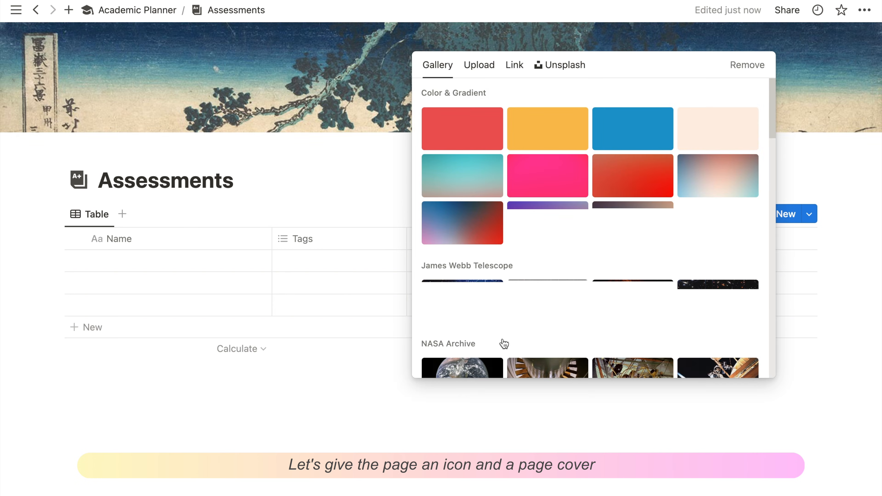
pyautogui.click(709, 145)
pyautogui.click(302, 448)
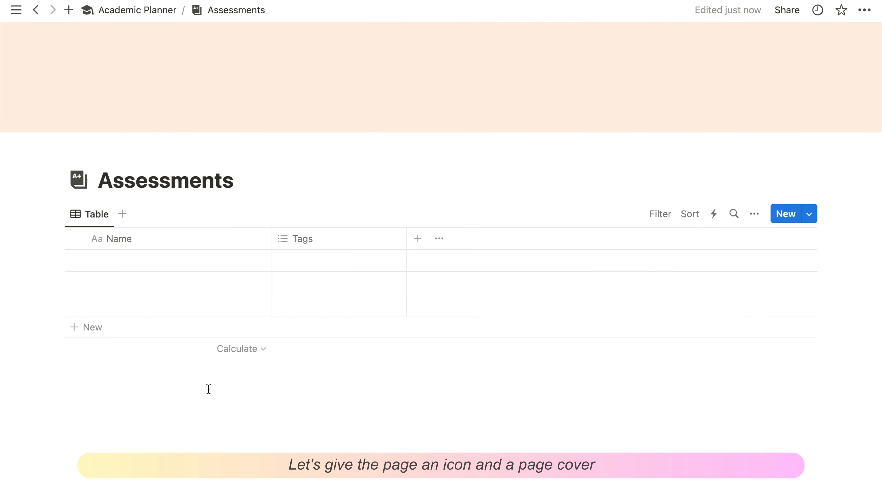
# Rename the Name column to "Assessment Name" and delete the Tags column from the Assessments table
pyautogui.click(143, 241)
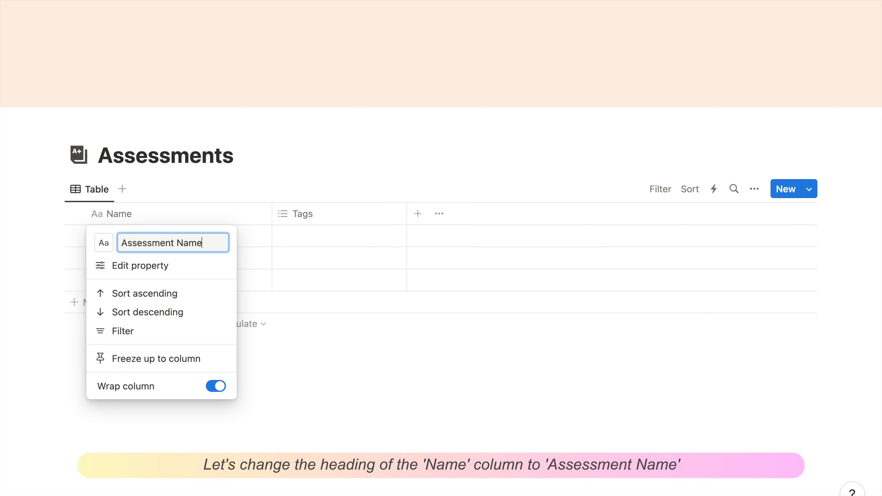
pyautogui.press('Return')
pyautogui.click(307, 211)
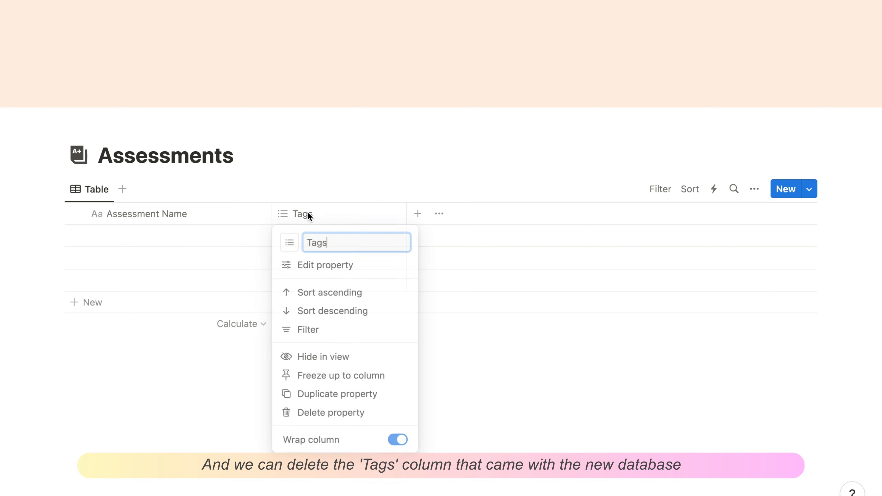
pyautogui.click(317, 415)
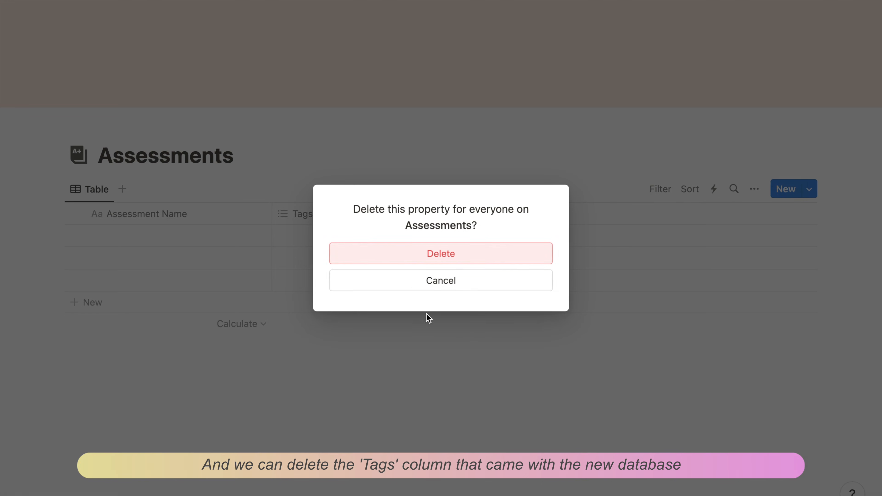
pyautogui.click(396, 252)
# Narrow the Assessment Name column and add a relation property named "Course" linked to the Course Planner database
pyautogui.moveTo(271, 215); pyautogui.dragTo(216, 214)
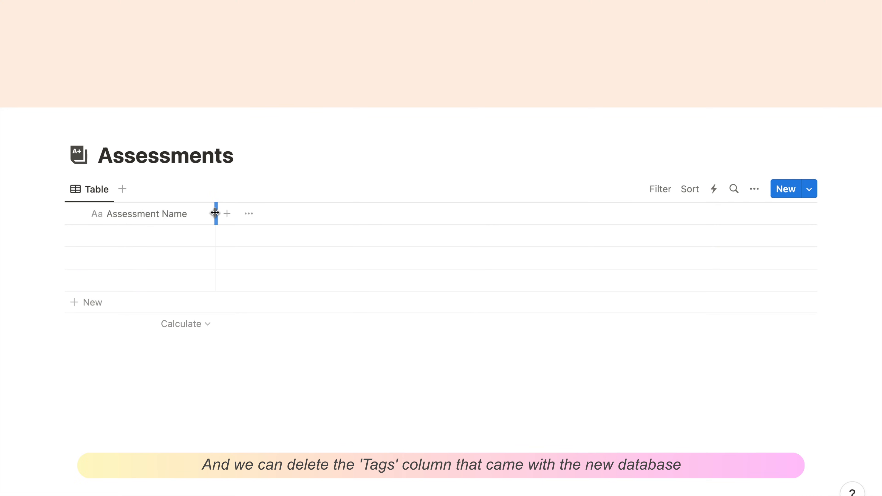
pyautogui.click(228, 214)
pyautogui.write('rela')
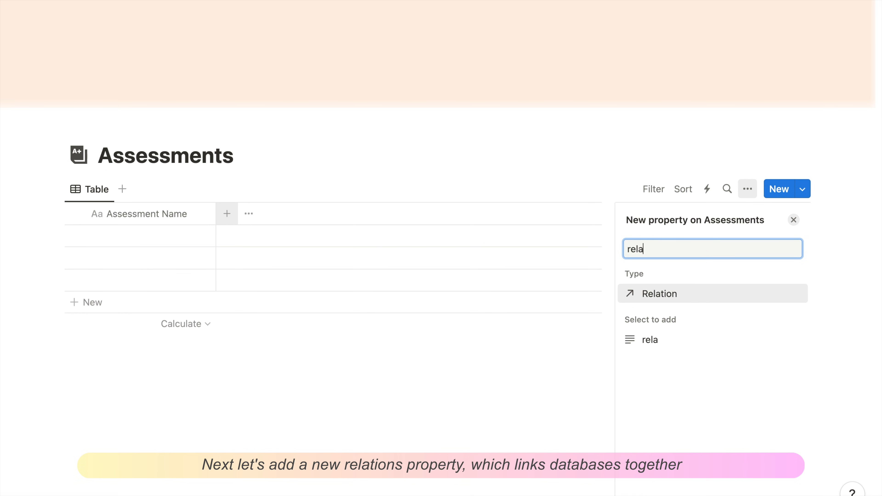
pyautogui.click(688, 296)
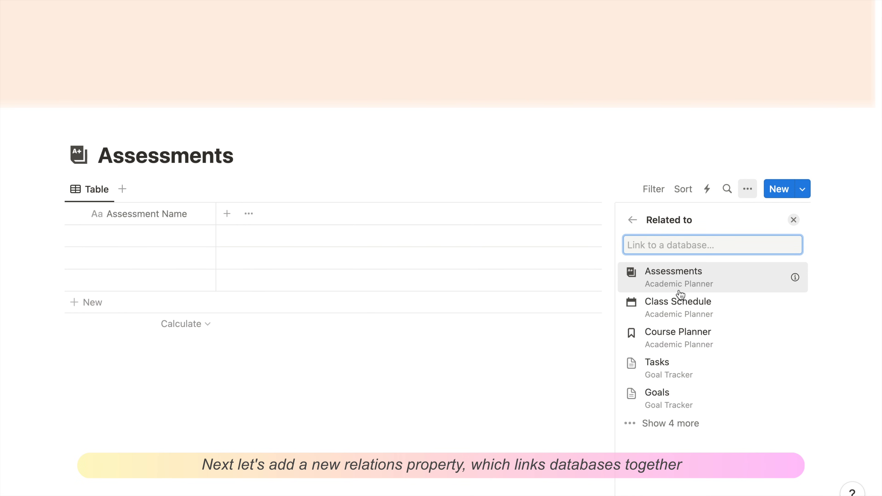
pyautogui.click(688, 338)
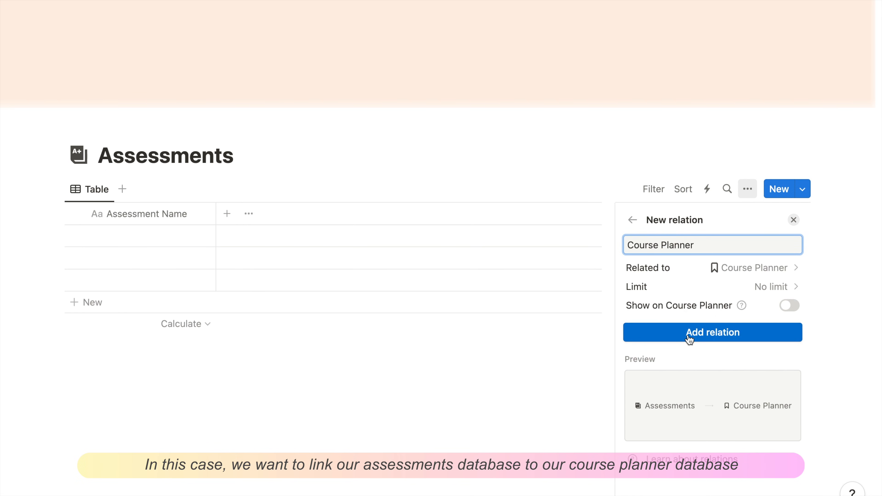
pyautogui.press('BackSpace')
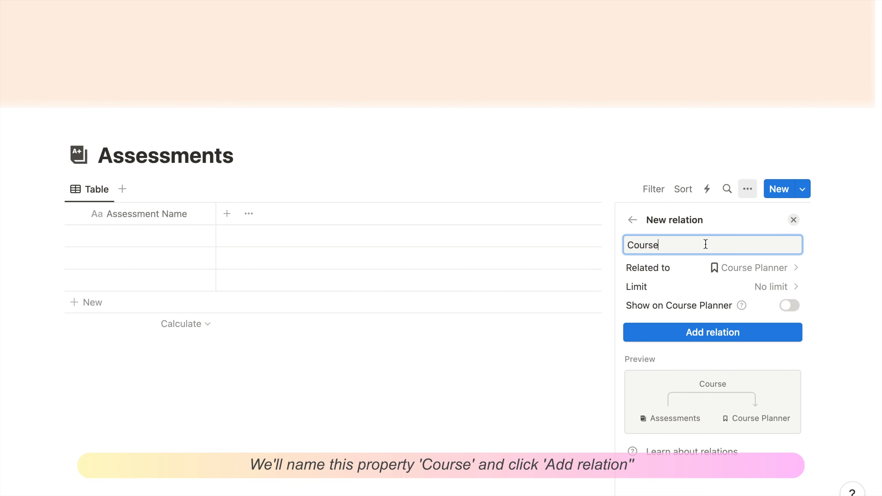
pyautogui.click(727, 339)
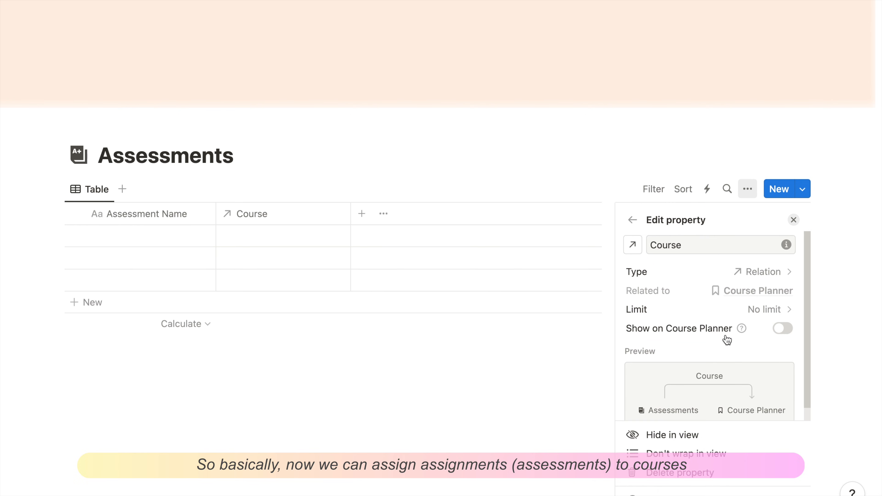
pyautogui.scroll(-1, 682, 389)
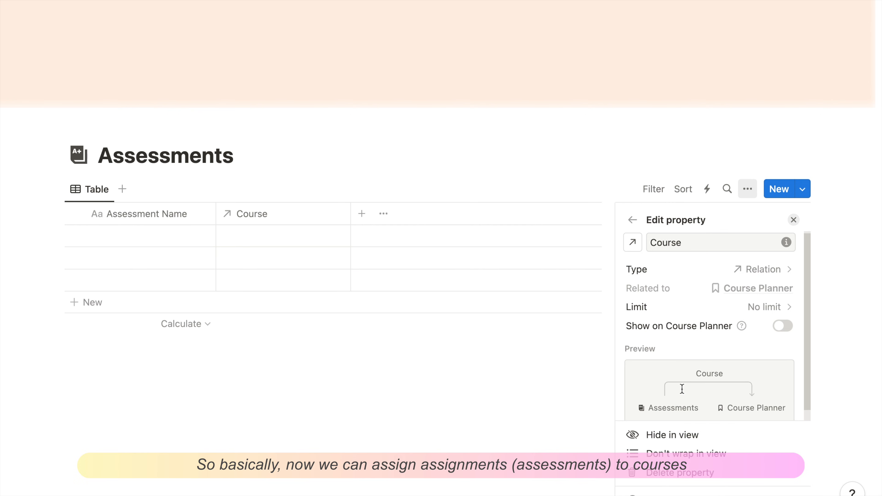
pyautogui.scroll(-2, 746, 354)
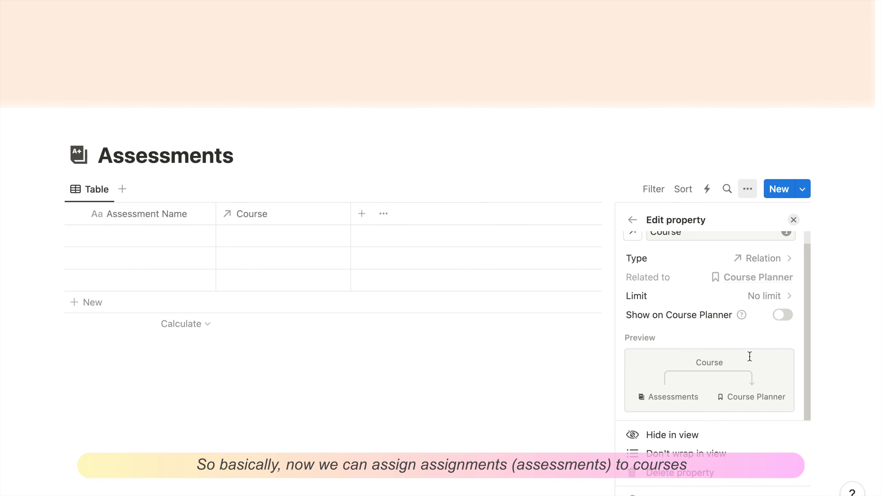
pyautogui.click(364, 370)
# Add a multi-select property named "Type" to the Assessments database
pyautogui.click(362, 213)
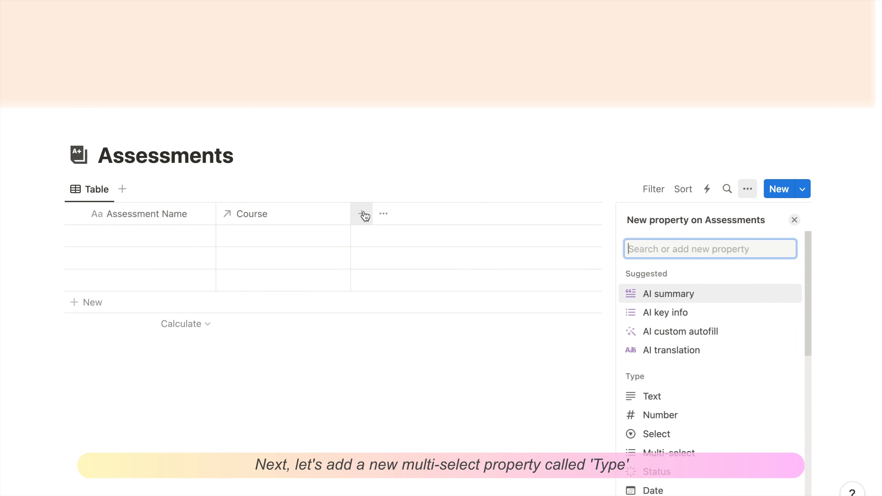
pyautogui.click(664, 458)
pyautogui.write('Type')
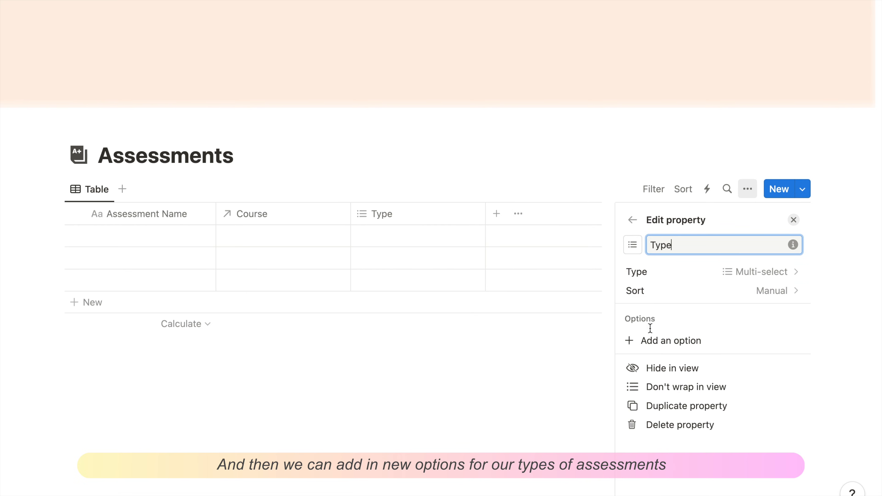
# Add the options Exam, Report, Essay, Presentation and Project to the Type property
pyautogui.click(636, 344)
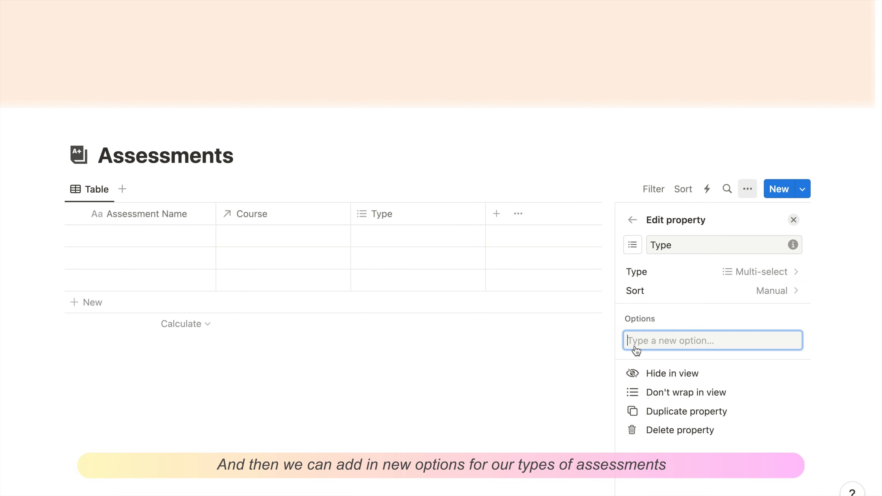
pyautogui.write('Exam')
pyautogui.press('Return')
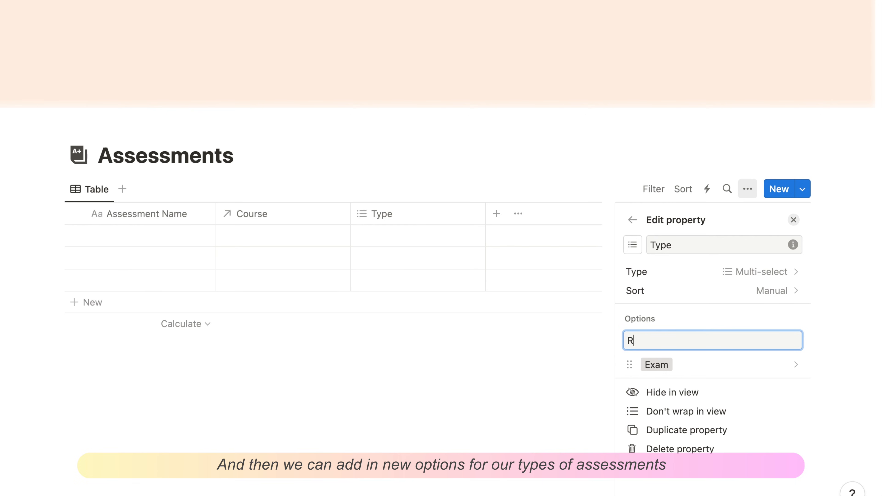
pyautogui.write('Report')
pyautogui.press('Return')
pyautogui.write('E')
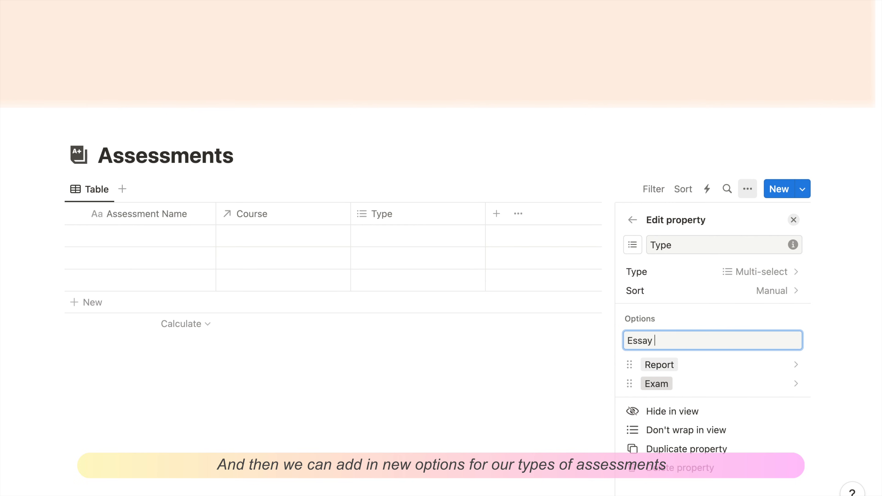
pyautogui.write('ssay')
pyautogui.press('Return')
pyautogui.write('Presentation')
pyautogui.press('Return')
pyautogui.write('Project')
pyautogui.press('Return')
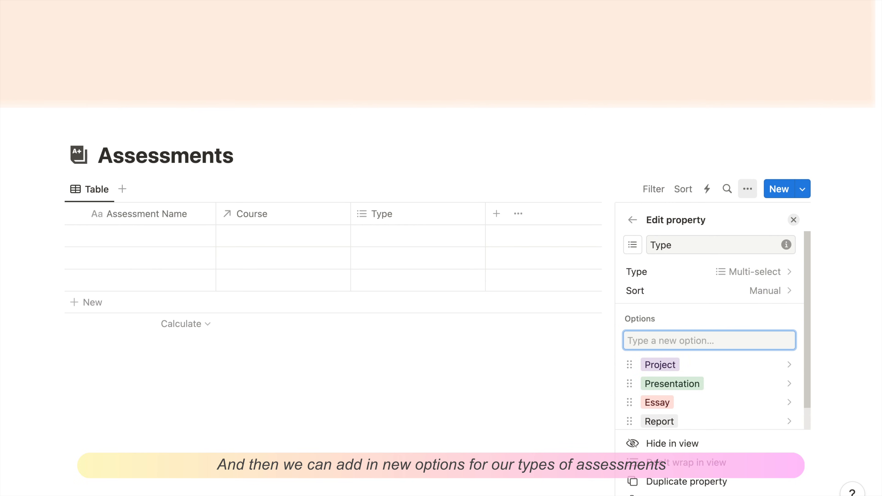
# Change the Presentation option's colour to yellow and open the Essay option's settings, leaving the property editor when finished
pyautogui.click(795, 383)
pyautogui.click(717, 267)
pyautogui.click(721, 401)
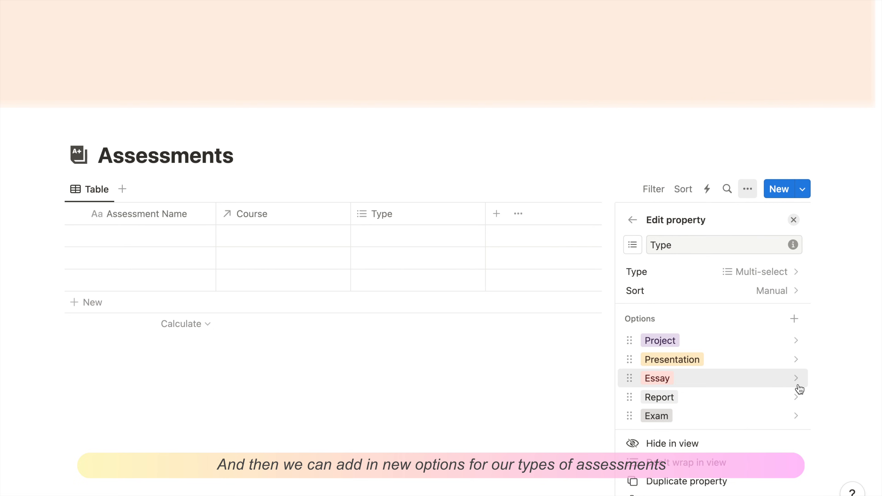
pyautogui.click(796, 381)
pyautogui.click(702, 223)
pyautogui.click(633, 219)
pyautogui.click(633, 219)
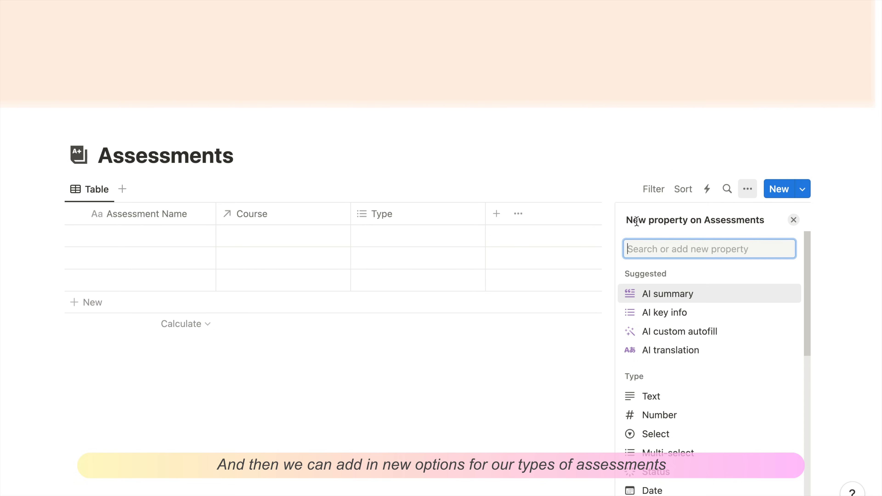
pyautogui.click(467, 352)
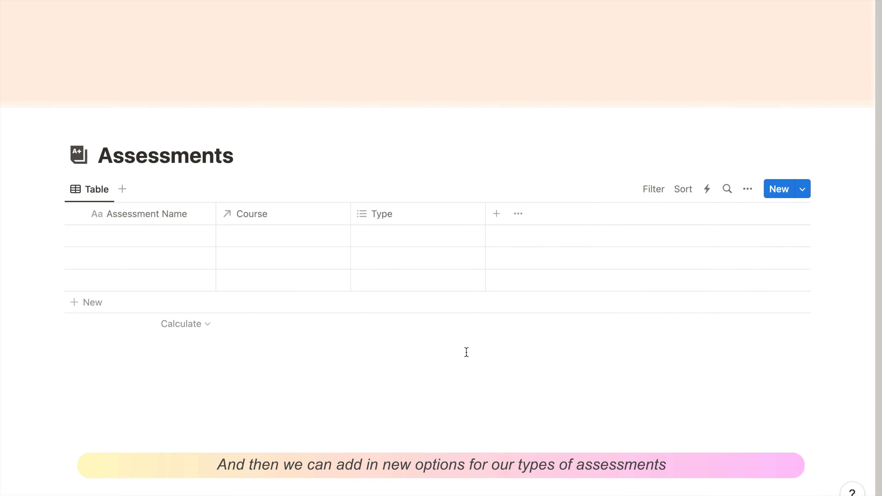
# Add a date property named "Due Date" to the Assessments database
pyautogui.click(496, 214)
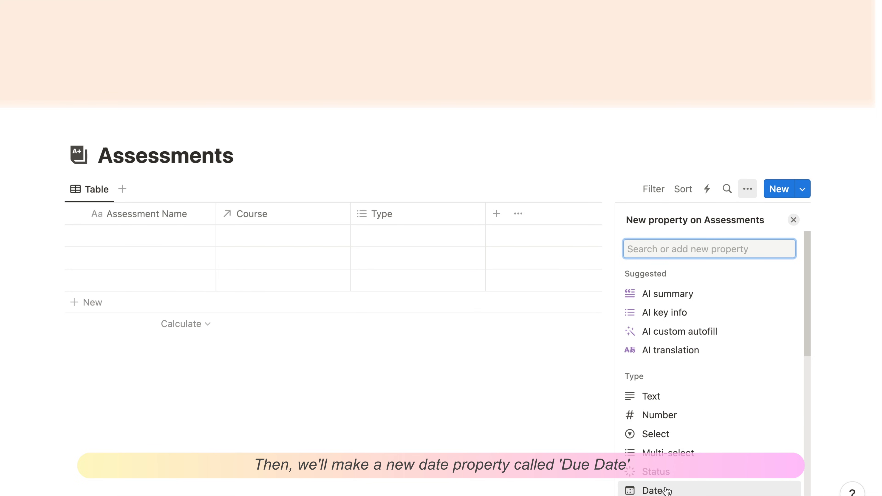
pyautogui.scroll(-10, 678, 445)
pyautogui.scroll(5, 681, 392)
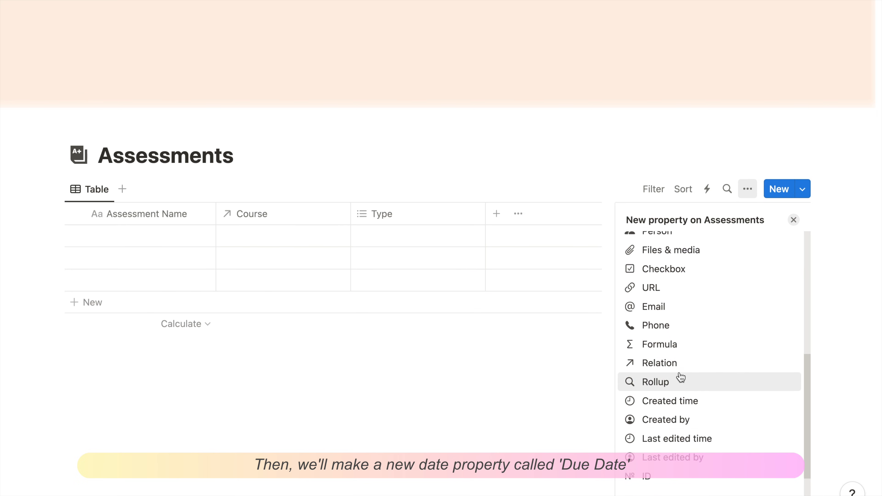
pyautogui.click(660, 315)
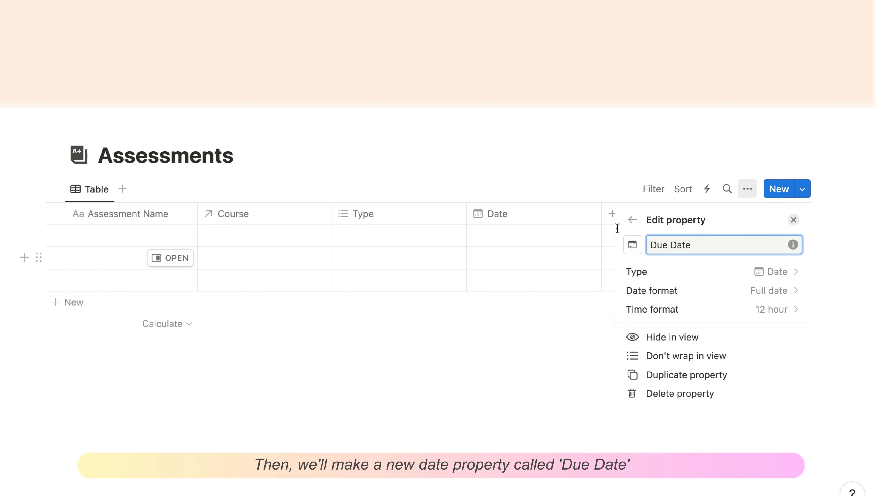
pyautogui.click(573, 363)
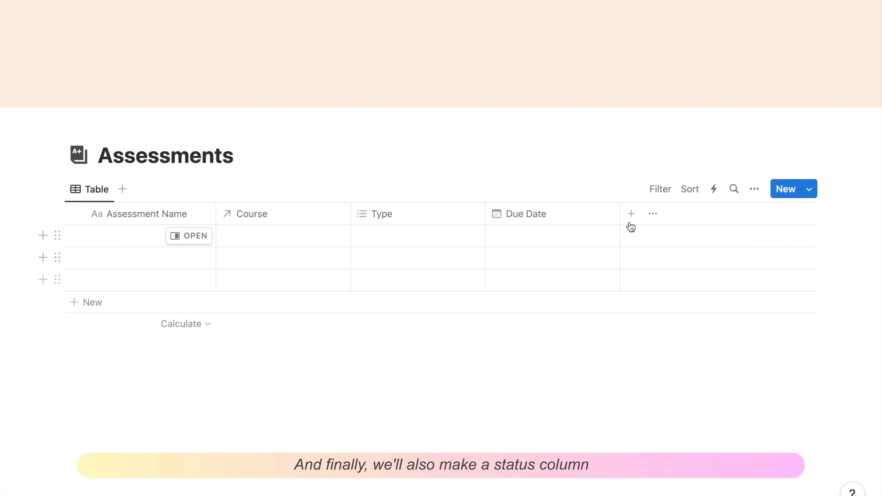
# Add a status property named "Status" with its default options to the Assessments database
pyautogui.click(631, 214)
pyautogui.scroll(-2, 696, 364)
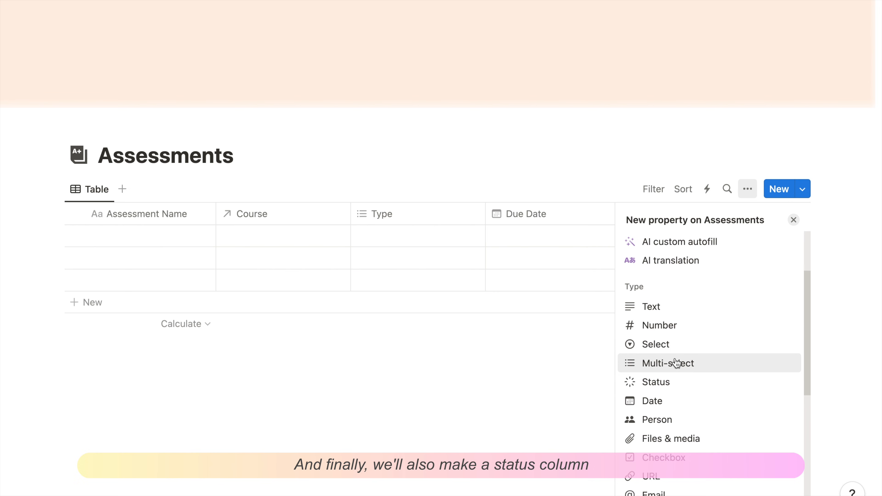
pyautogui.click(668, 382)
pyautogui.scroll(-1, 692, 379)
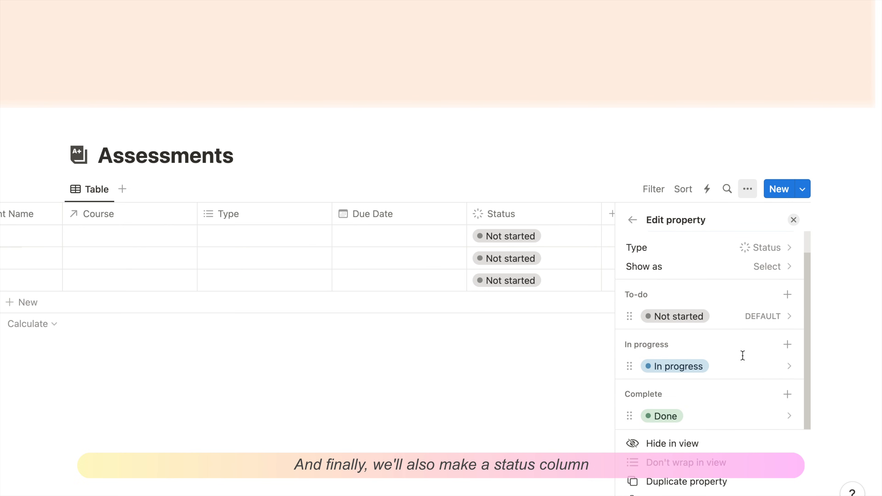
pyautogui.click(560, 381)
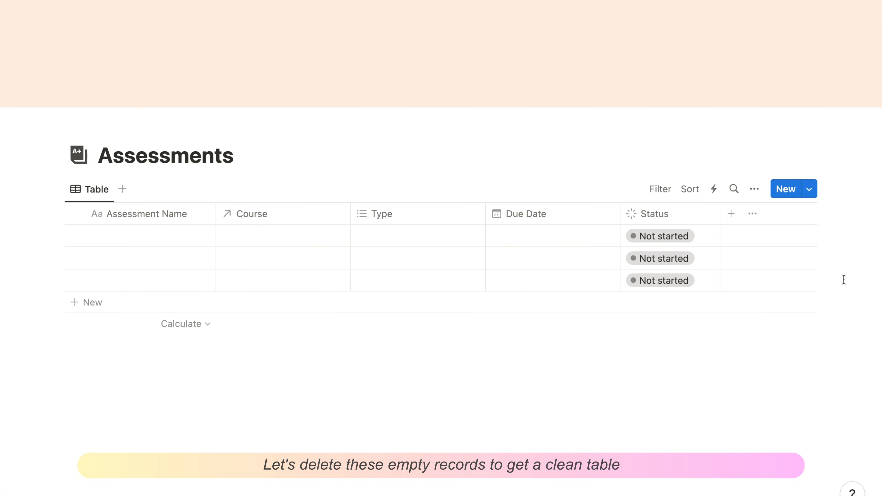
# Select all three empty rows of the Assessments table and delete them
pyautogui.moveTo(842, 278); pyautogui.dragTo(214, 237)
pyautogui.rightClick(199, 237)
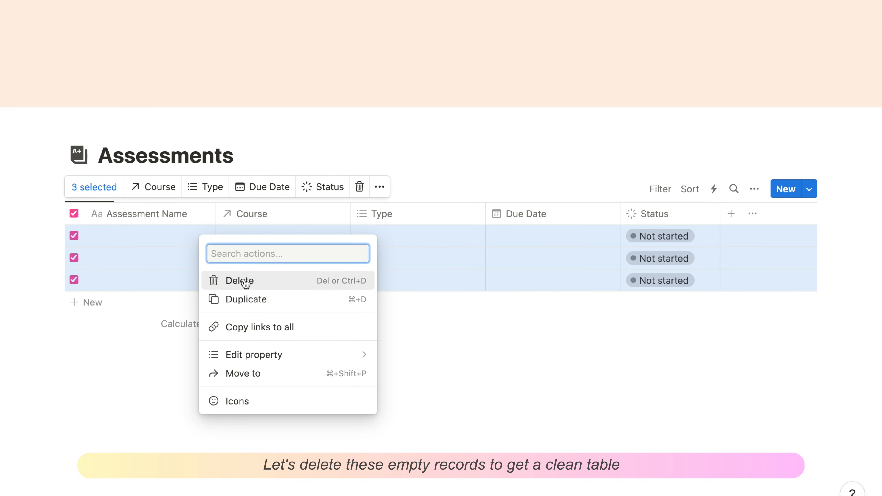
pyautogui.click(228, 279)
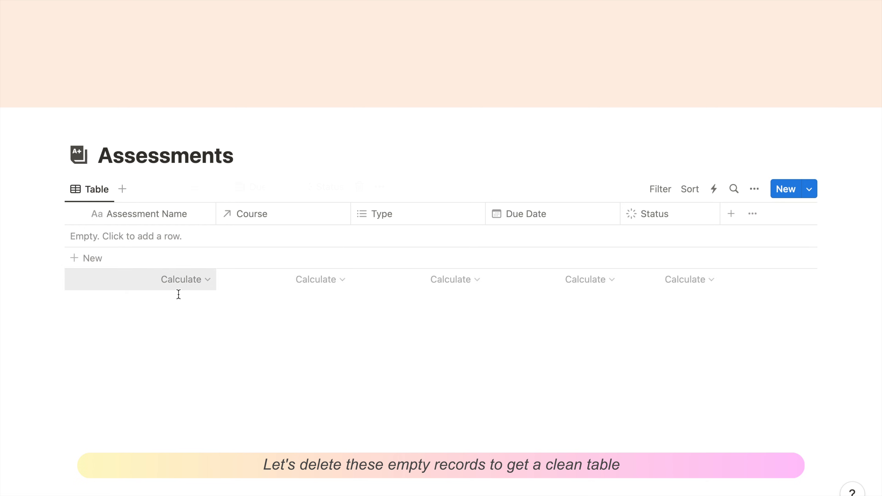
# Add a row named "Assessment 1" to the Assessments table and link it to Course 1
pyautogui.click(150, 246)
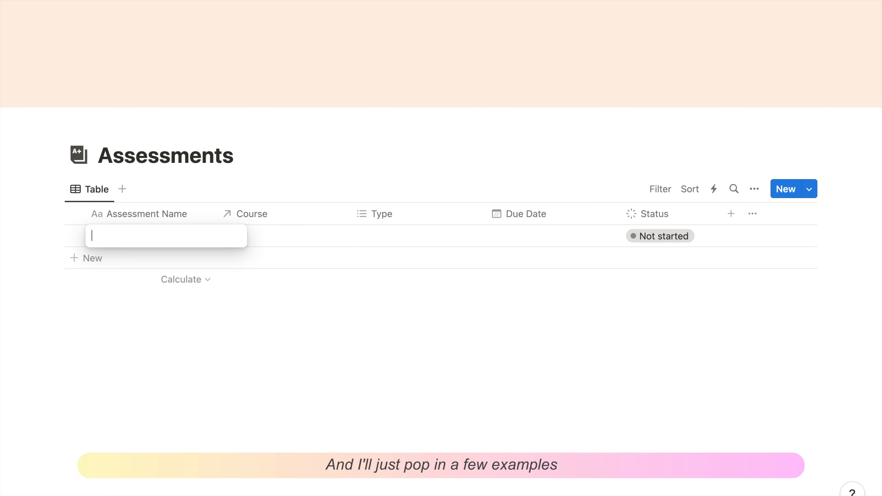
pyautogui.write('Assessment 1')
pyautogui.press('Return')
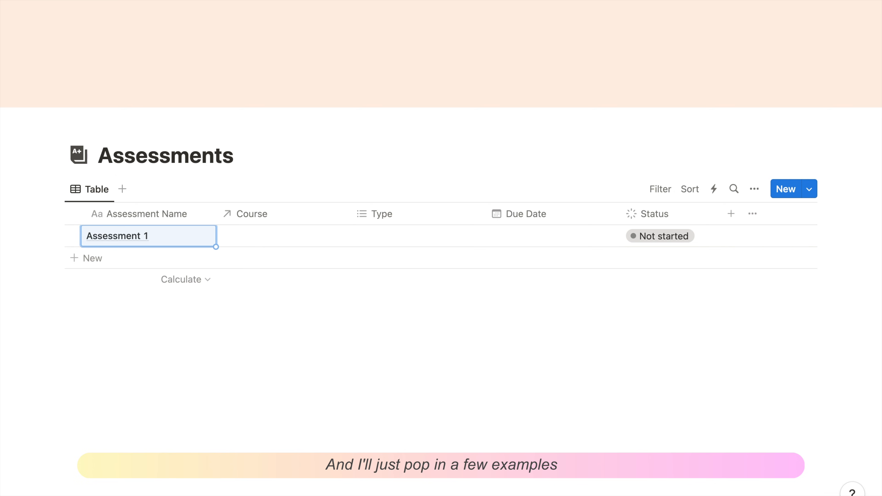
pyautogui.click(276, 234)
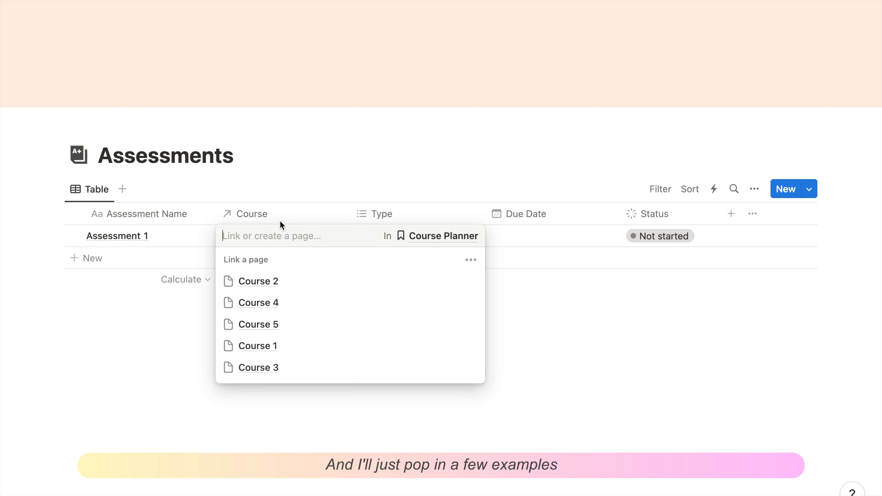
pyautogui.click(294, 352)
pyautogui.press('Escape')
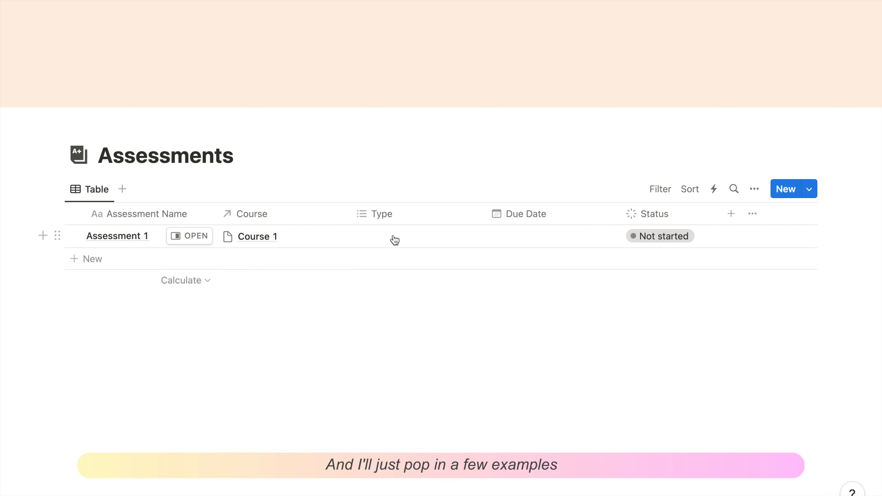
# Set the Assessment 1 row's type to Essay and its due date to March 21, 2024
pyautogui.click(391, 240)
pyautogui.click(402, 319)
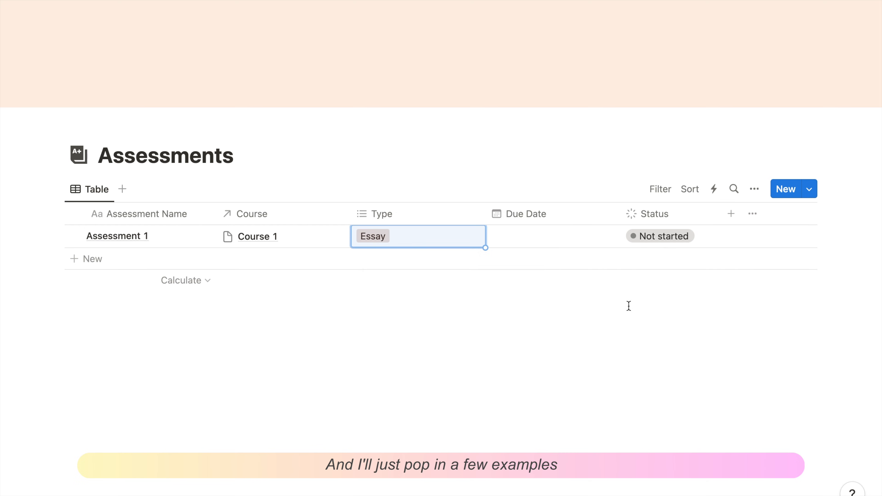
pyautogui.click(553, 243)
pyautogui.scroll(-2, 590, 274)
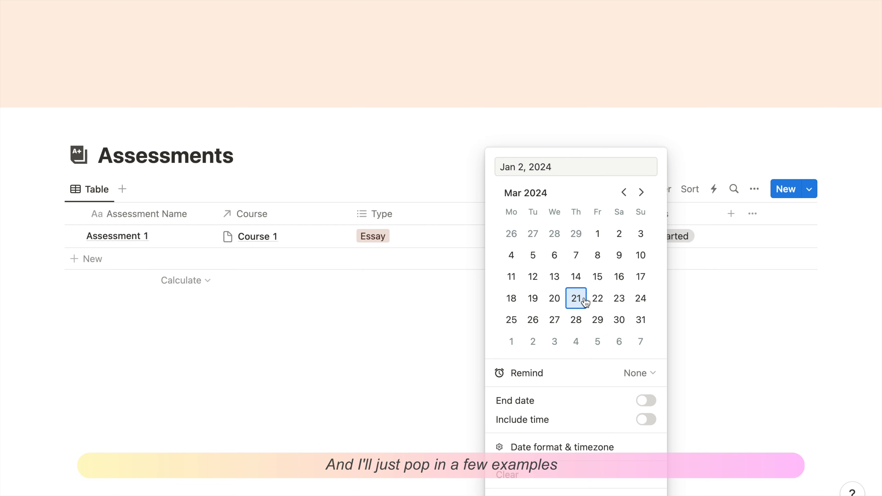
pyautogui.click(577, 297)
pyautogui.click(732, 301)
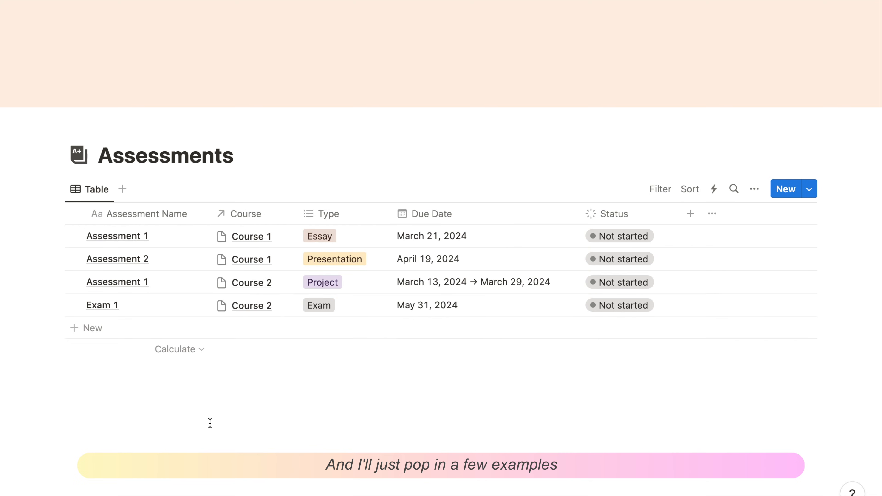
# Rename the Assessments database's Table view to "All"
pyautogui.click(99, 190)
pyautogui.click(114, 216)
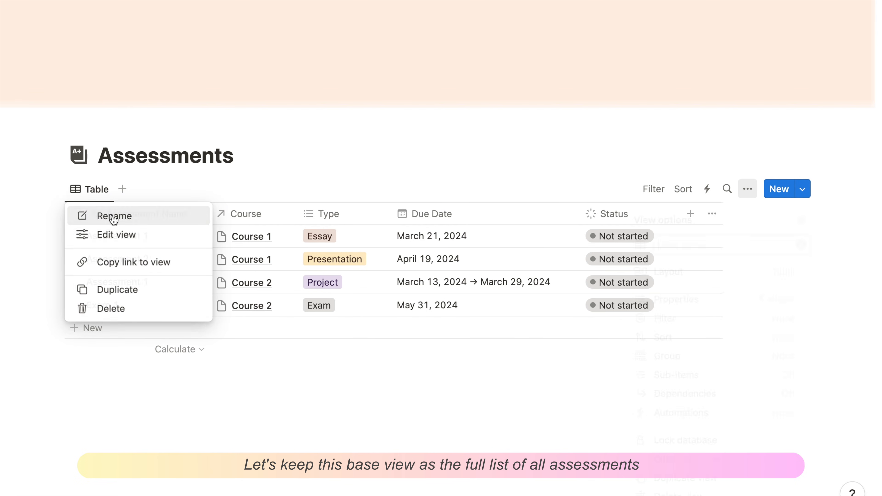
pyautogui.write('All')
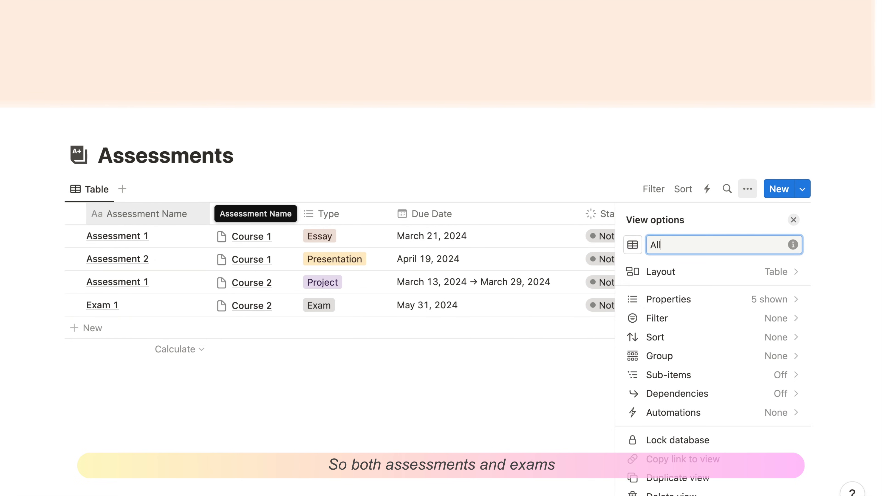
pyautogui.click(231, 400)
# Duplicate the All view and name the copy "Assessments"
pyautogui.click(87, 190)
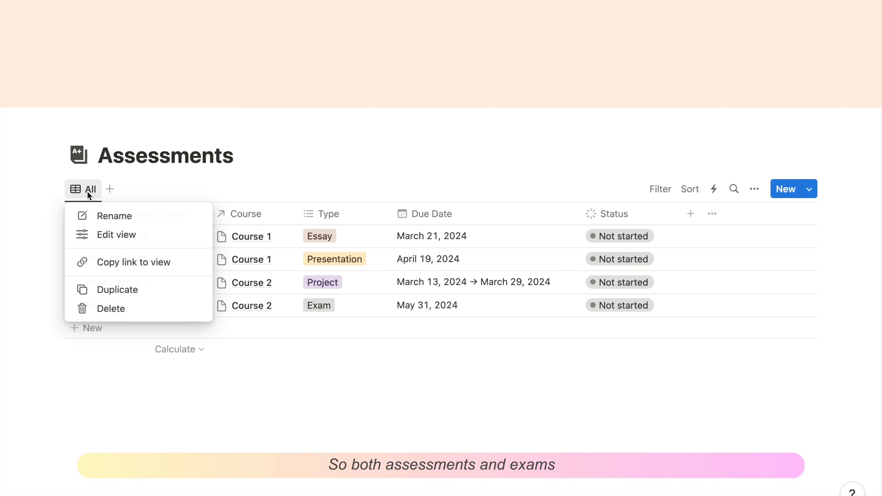
pyautogui.click(117, 292)
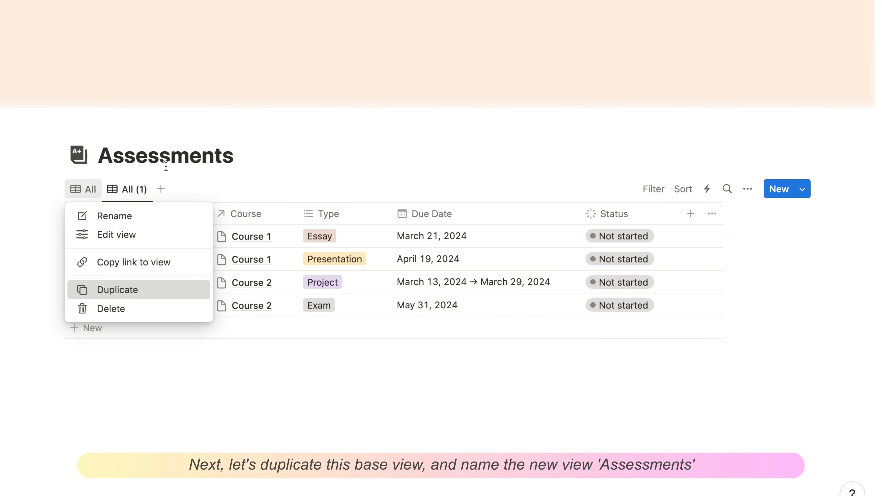
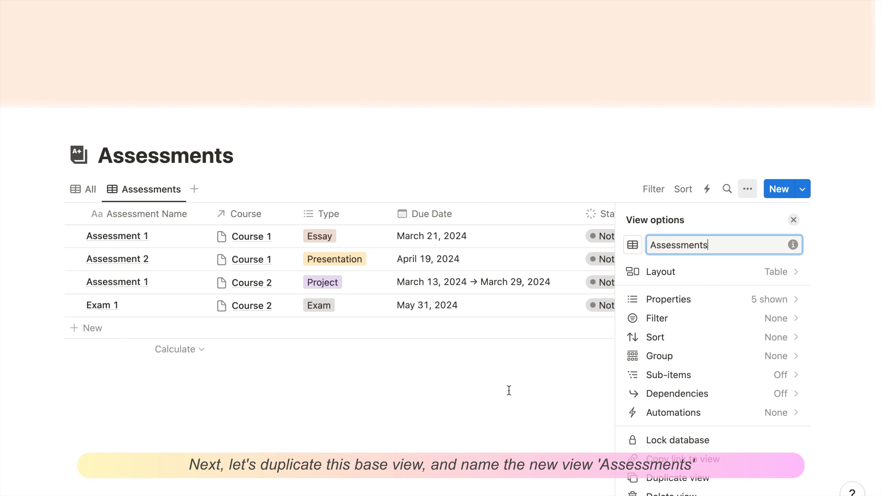
pyautogui.click(488, 388)
# Filter the Assessments view by Type so that it does not contain Exam
pyautogui.click(661, 190)
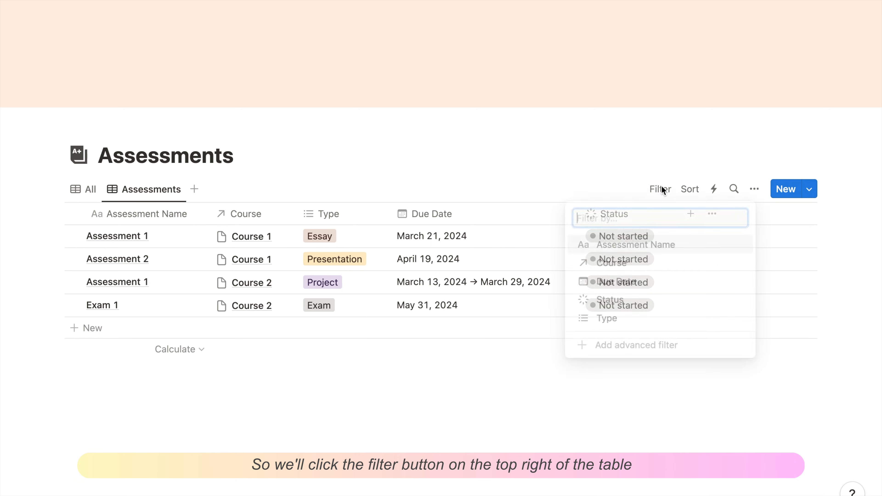
pyautogui.click(616, 325)
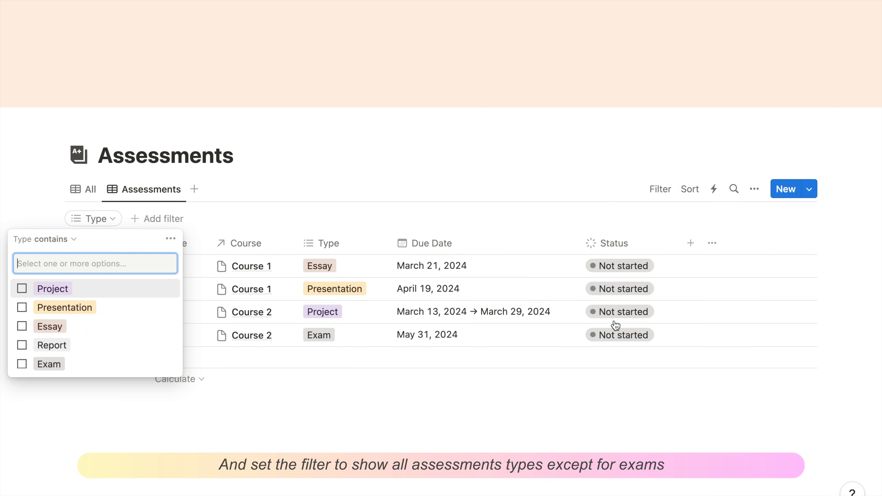
pyautogui.click(61, 241)
pyautogui.click(64, 278)
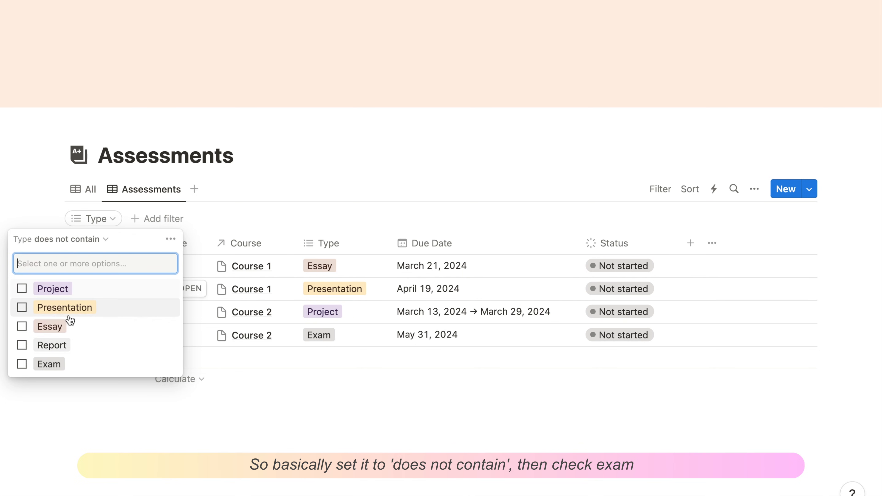
pyautogui.click(22, 365)
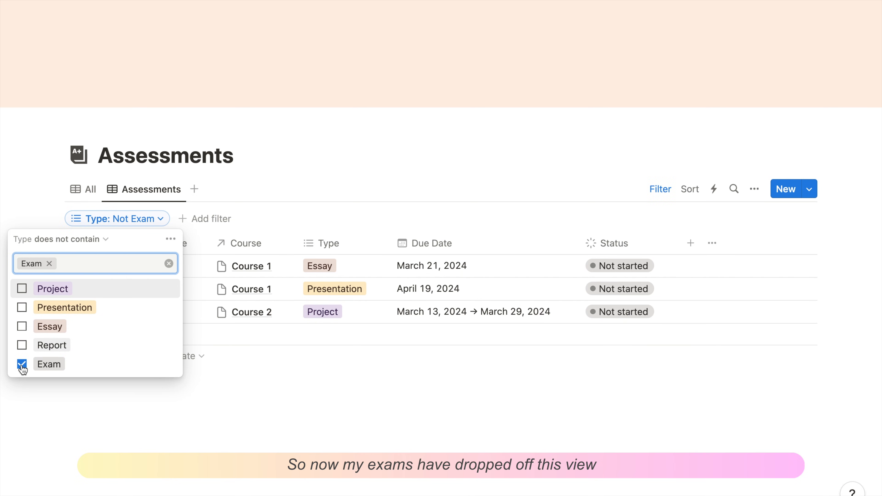
pyautogui.click(256, 399)
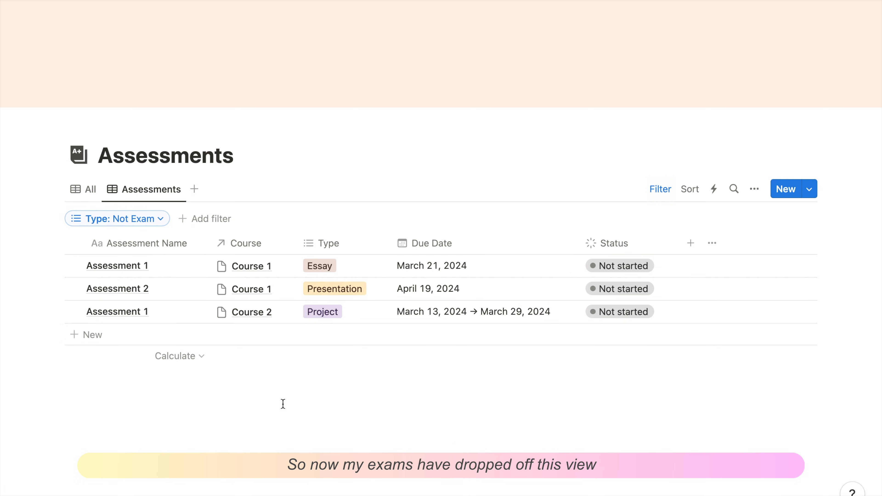
# Duplicate the Assessments view and name the copy "By Course"
pyautogui.click(166, 189)
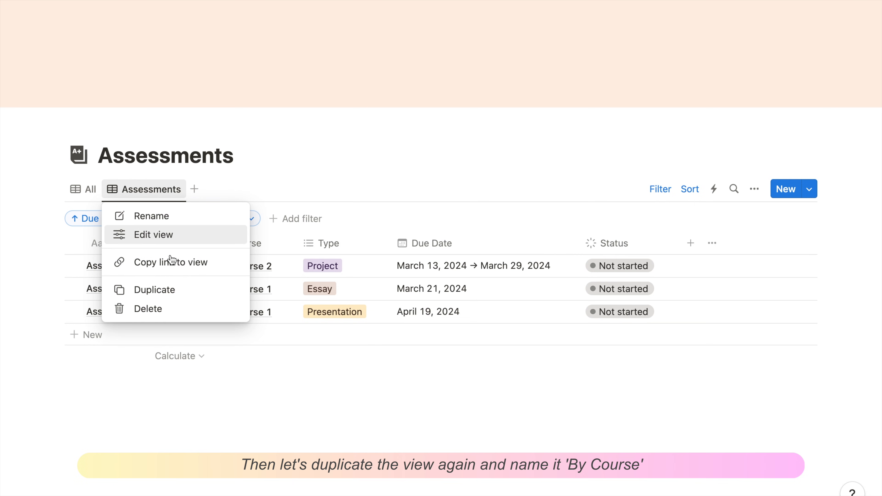
pyautogui.click(172, 290)
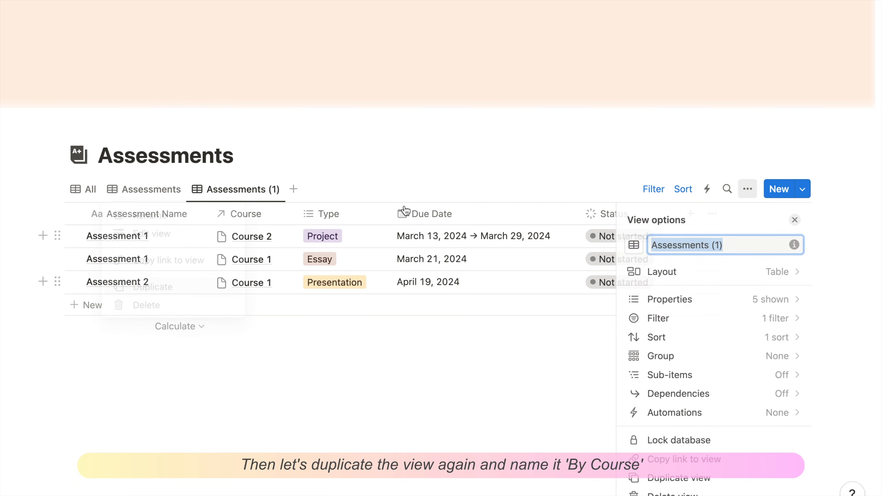
pyautogui.write('By Course')
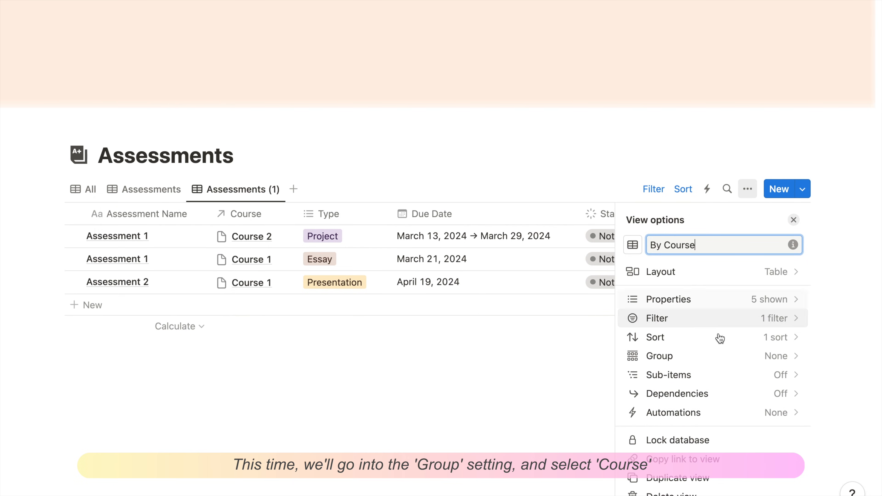
# Group the By Course view by the Course property and hide the No Course group
pyautogui.click(704, 355)
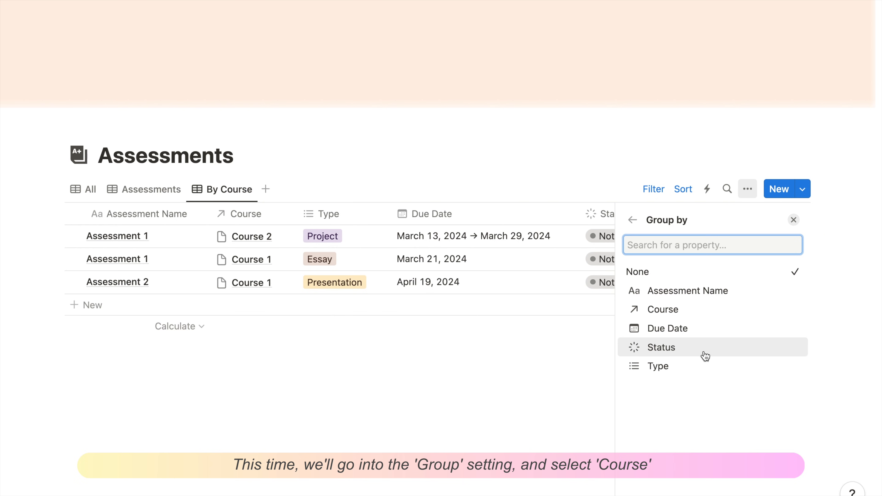
pyautogui.click(672, 314)
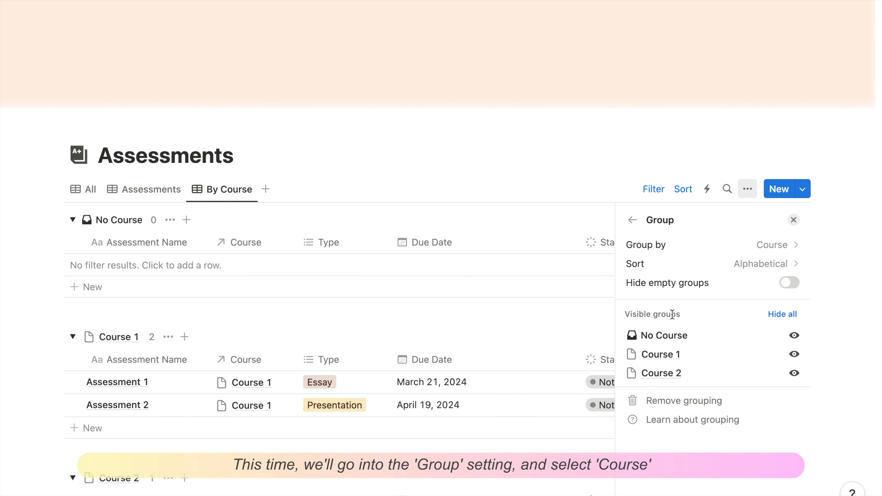
pyautogui.click(795, 335)
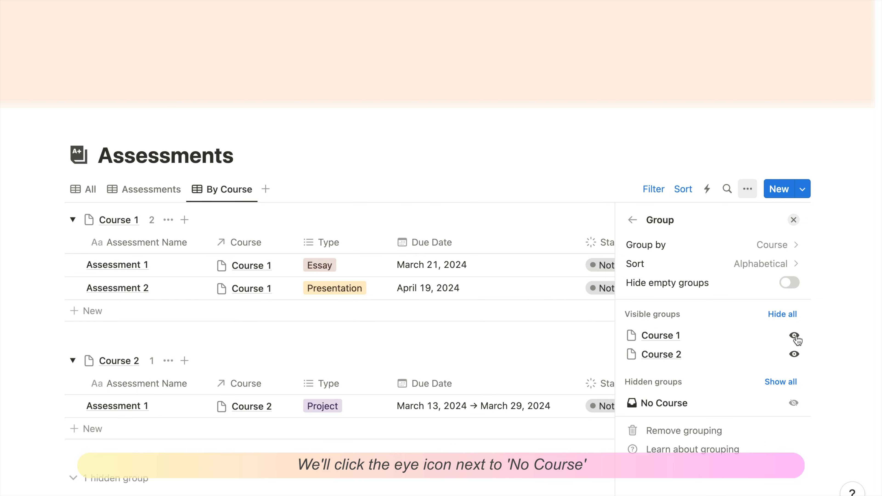
pyautogui.click(26, 332)
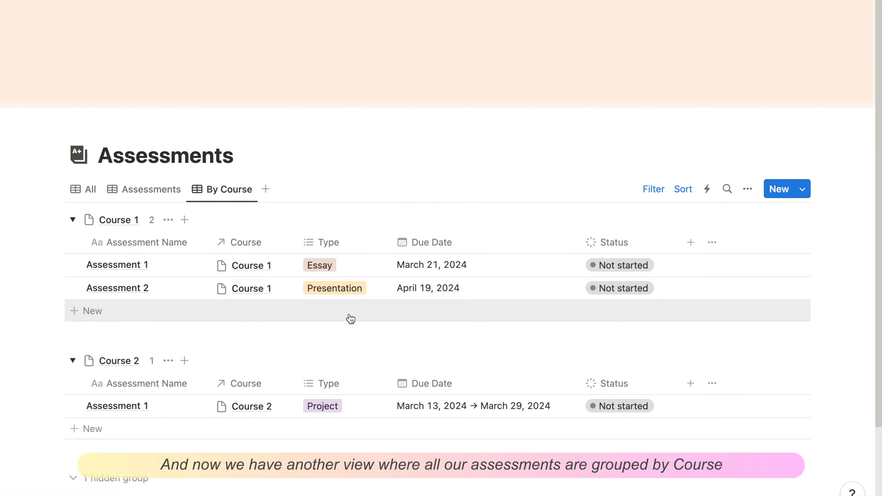
pyautogui.scroll(-2, 846, 344)
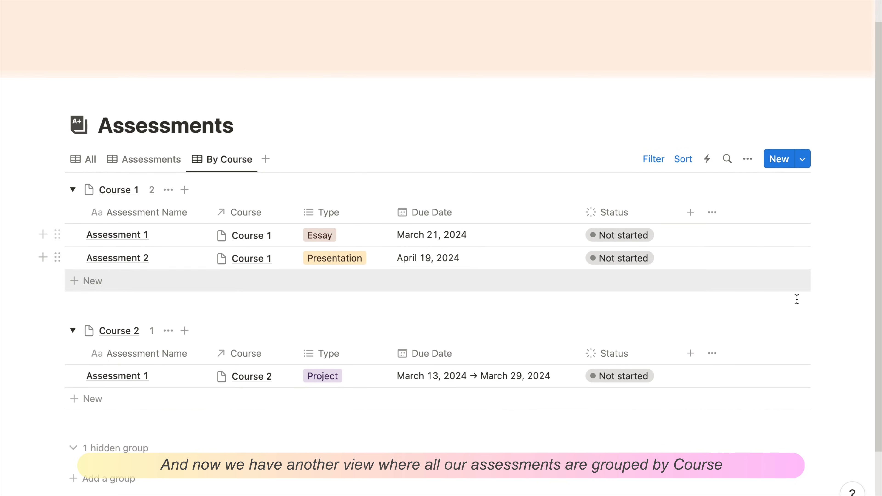
# Duplicate the All view and name the copy "Calendar"
pyautogui.click(83, 159)
pyautogui.click(93, 191)
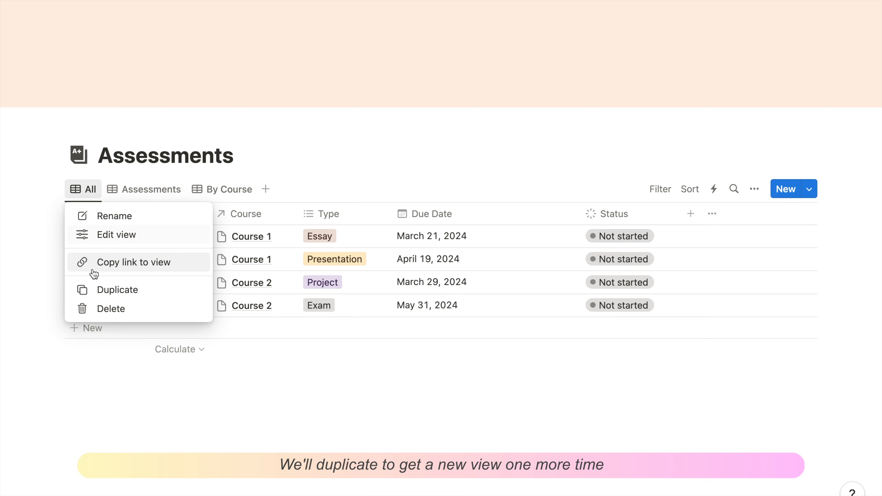
pyautogui.click(92, 292)
pyautogui.write('C')
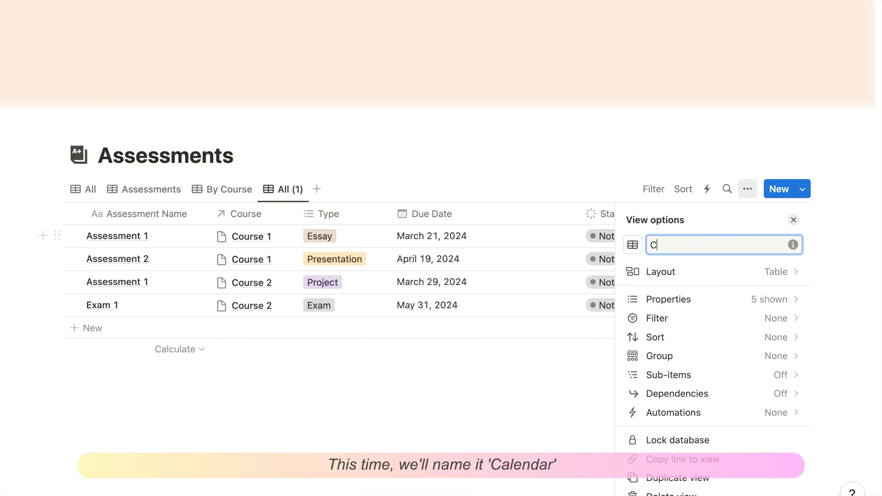
# Name the new Assessments view "Calendar" and switch it to the Calendar layout shown by Month
pyautogui.write('alendar')
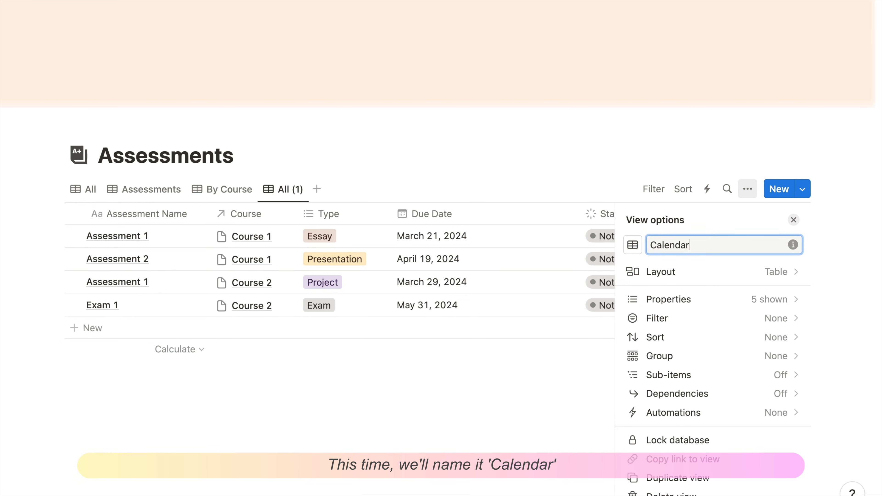
pyautogui.click(690, 275)
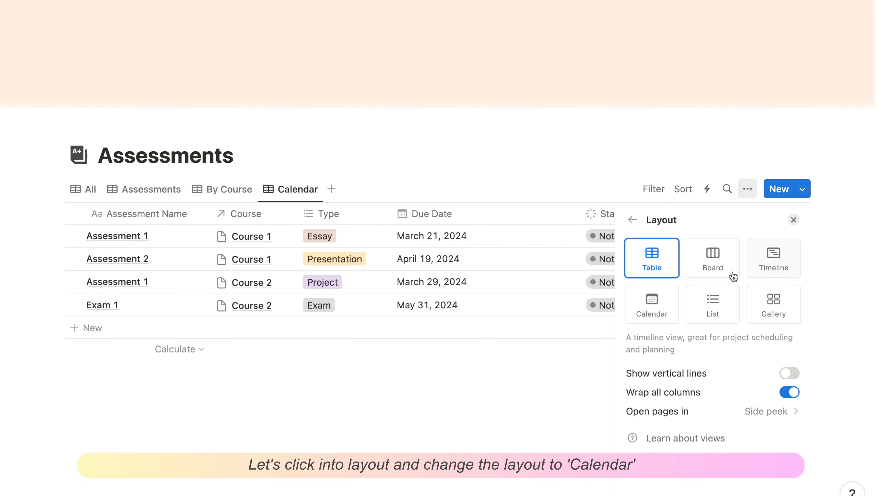
pyautogui.click(661, 306)
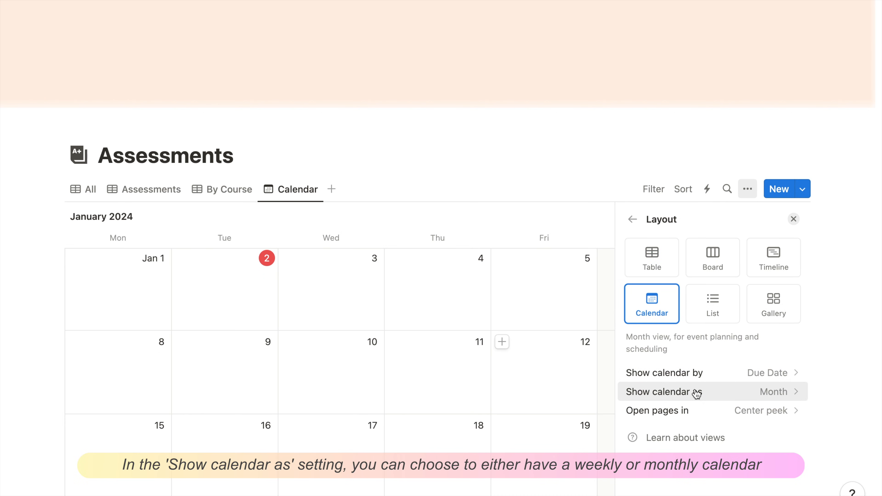
pyautogui.click(646, 392)
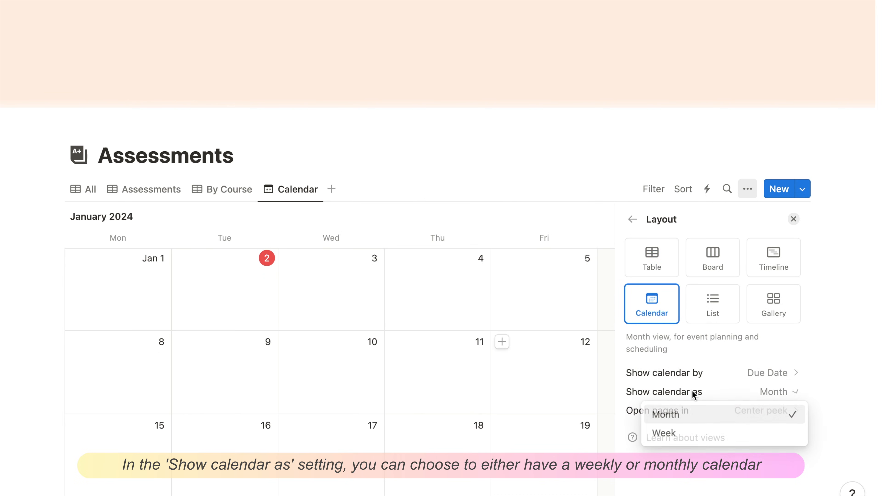
pyautogui.click(669, 416)
pyautogui.click(520, 174)
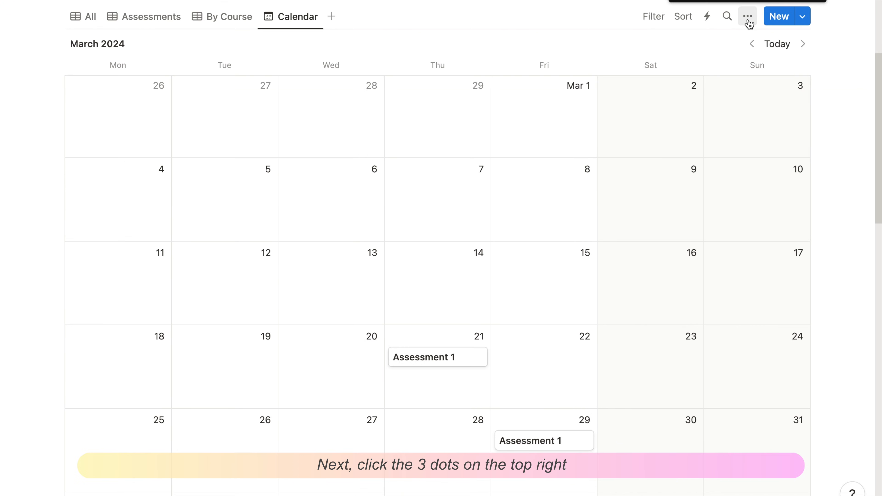
# Show the Course, Type and Status properties on the calendar cards, with Type placed above Status
pyautogui.click(748, 18)
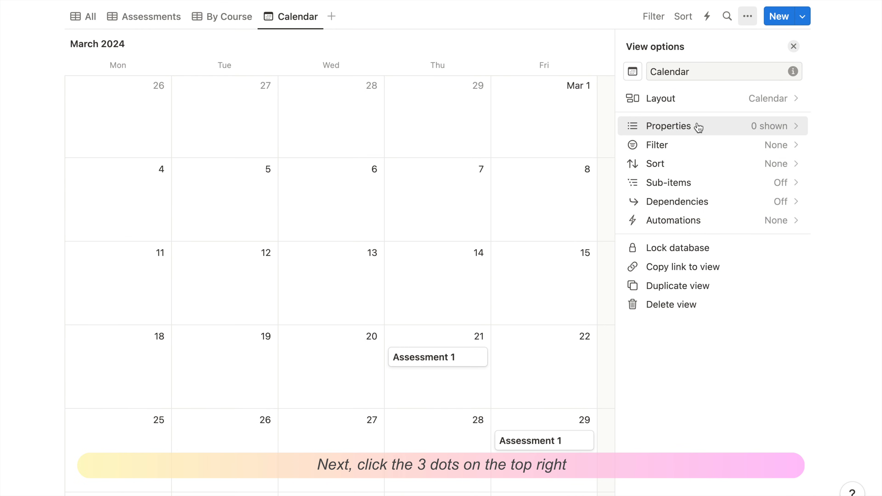
pyautogui.click(715, 126)
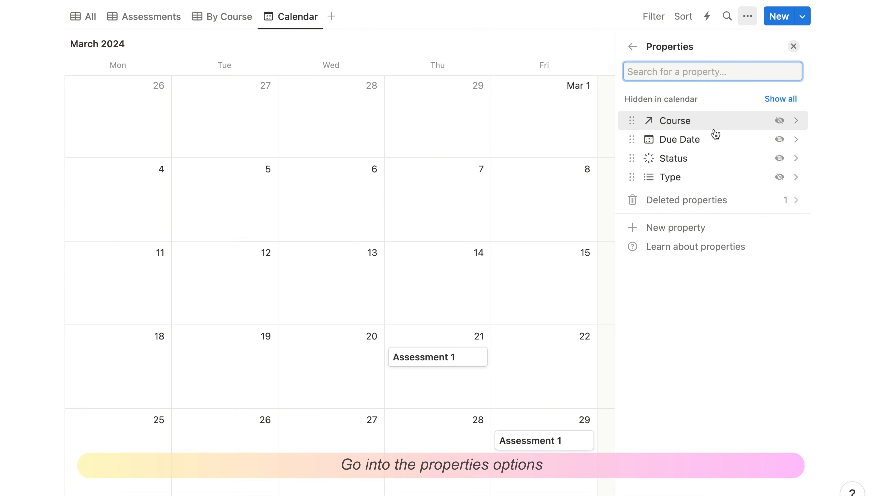
pyautogui.click(780, 121)
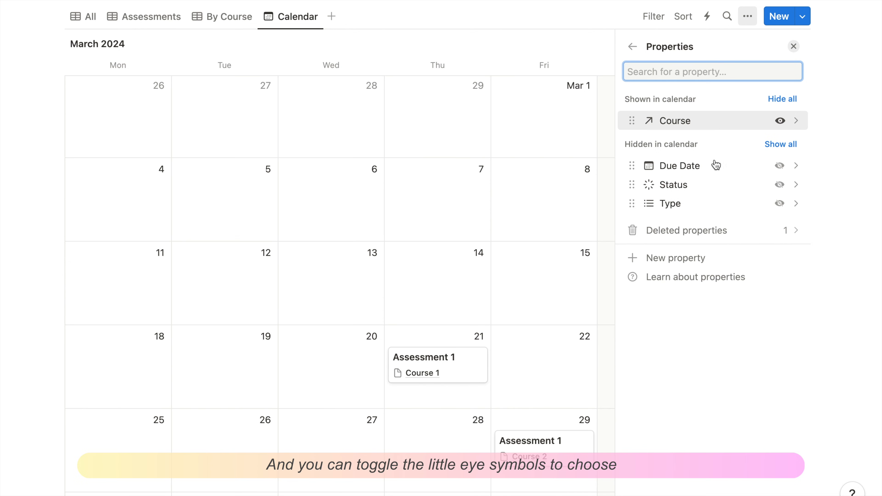
pyautogui.click(780, 167)
pyautogui.click(780, 205)
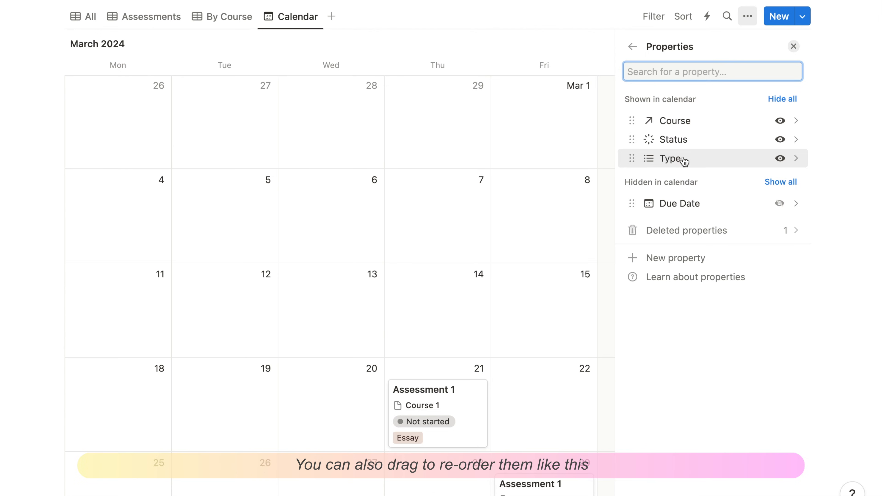
pyautogui.moveTo(680, 140); pyautogui.dragTo(681, 164)
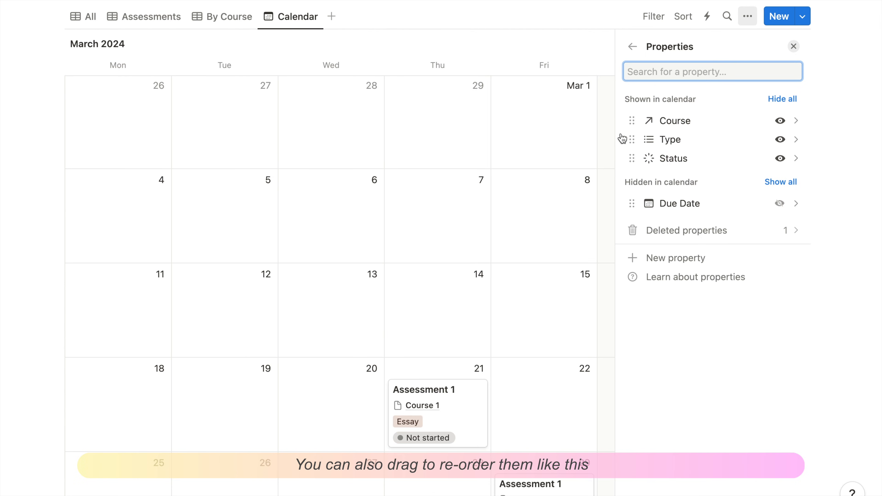
pyautogui.click(632, 46)
pyautogui.click(583, 44)
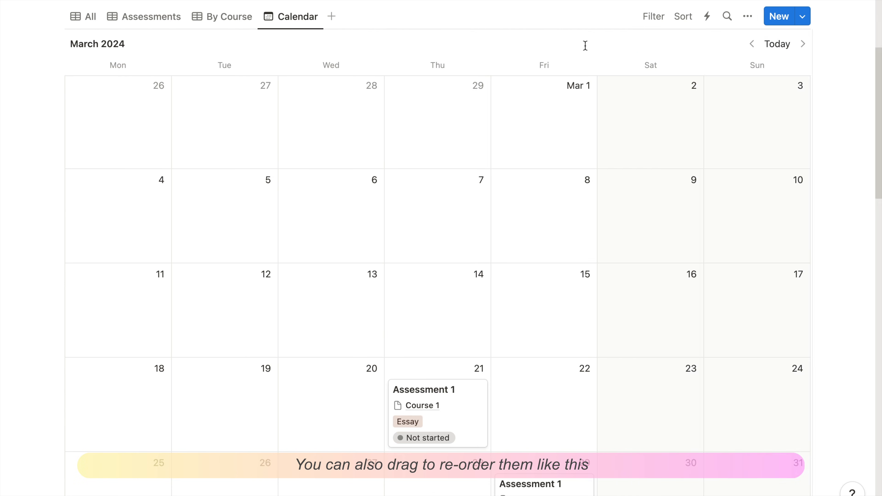
# Go back to the Academic Planner page and add the line "Assignments & Tasks" below the Courses and Class Schedule boxes
pyautogui.scroll(5, 168, 104)
pyautogui.click(166, 19)
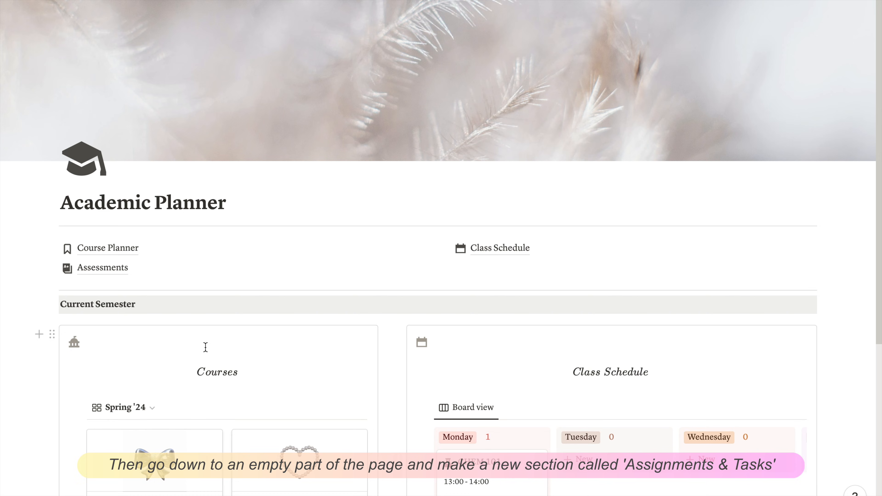
pyautogui.scroll(-5, 74, 307)
pyautogui.click(90, 349)
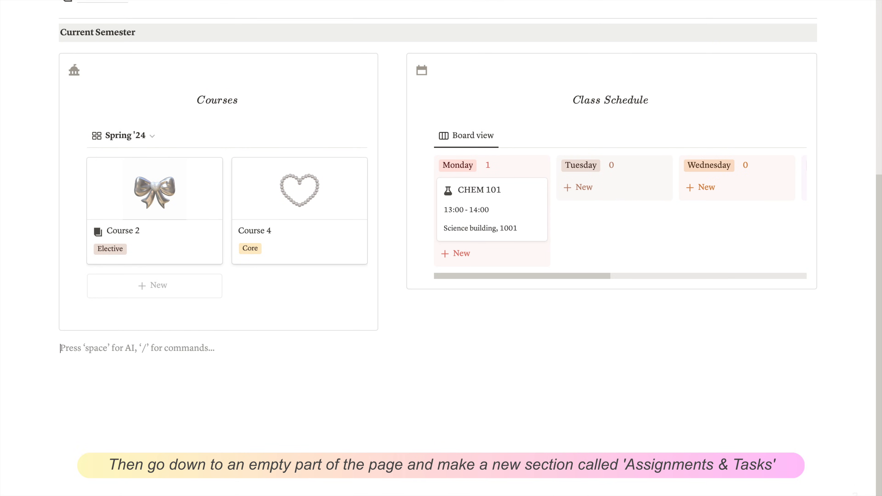
pyautogui.write('Assignments &')
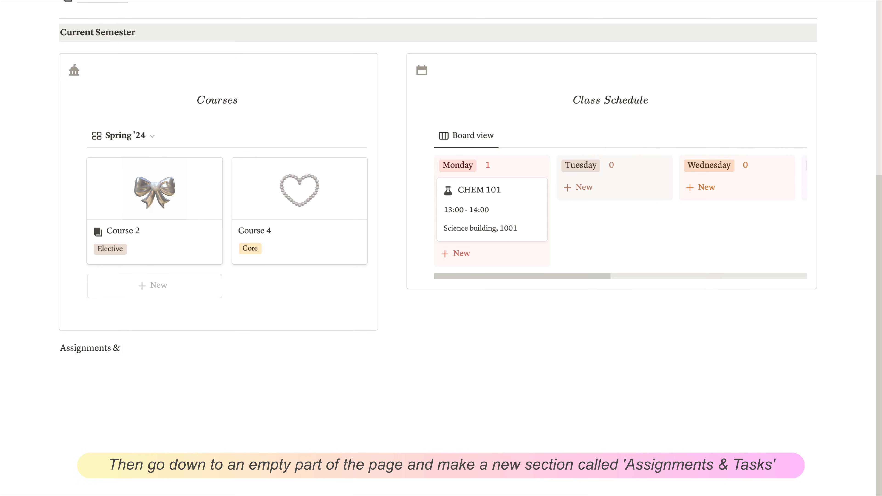
pyautogui.write(' Tasks')
# Make the "Assignments & Tasks" section title bold and give its block a gray background
pyautogui.moveTo(154, 349); pyautogui.dragTo(52, 349)
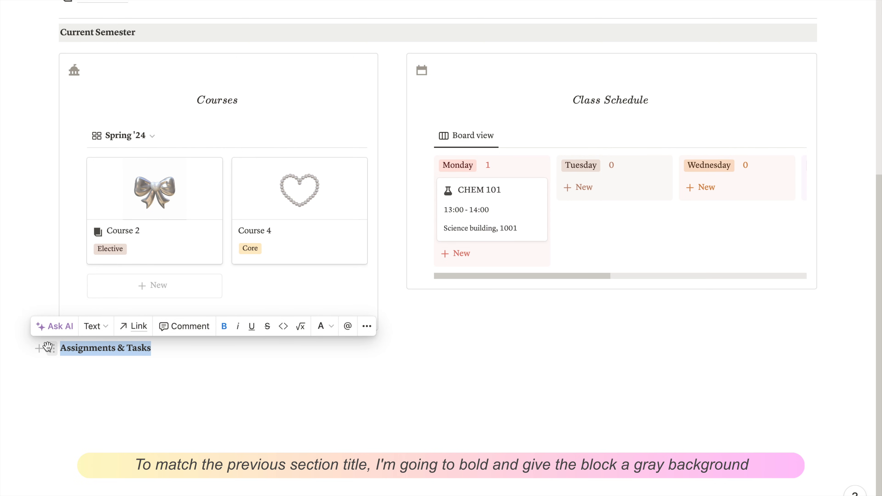
pyautogui.click(52, 348)
pyautogui.moveTo(123, 433)
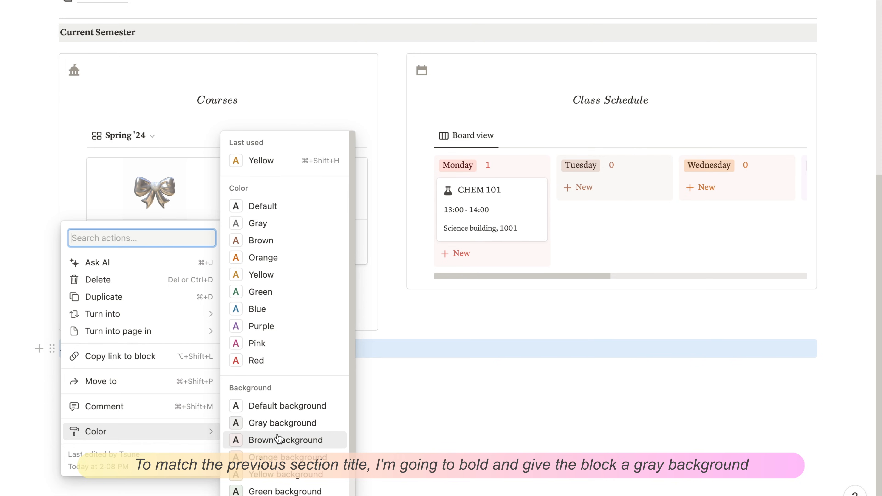
pyautogui.click(312, 422)
# Insert a callout box under the "Assignments & Tasks" section title
pyautogui.click(415, 404)
pyautogui.write('/cal')
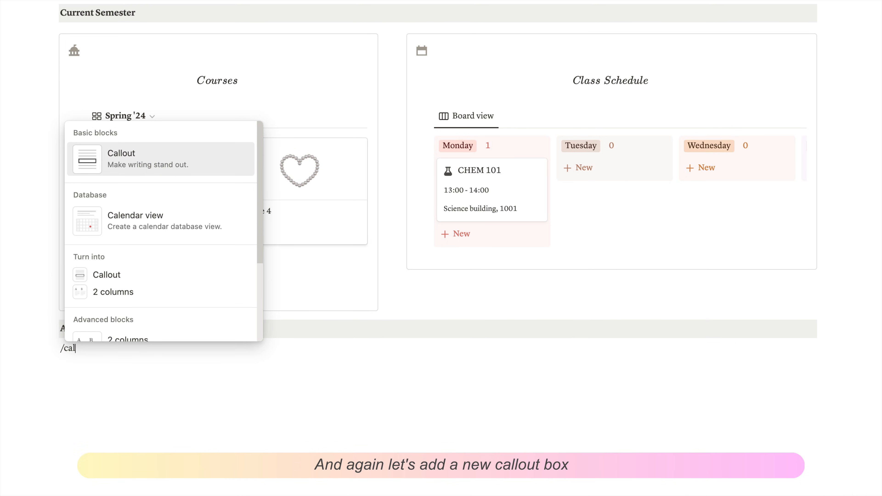
pyautogui.click(166, 166)
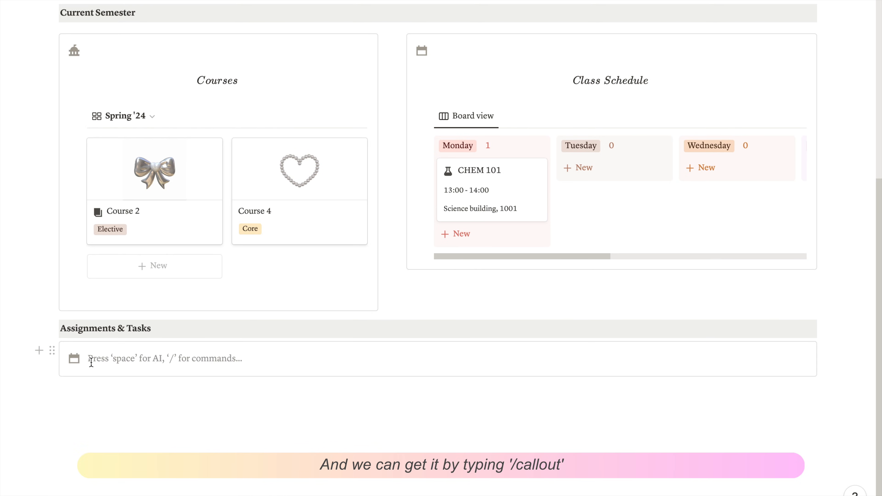
# Duplicate the Courses equation heading and move the copy into the new callout under "Assignments & Tasks"
pyautogui.click(74, 70)
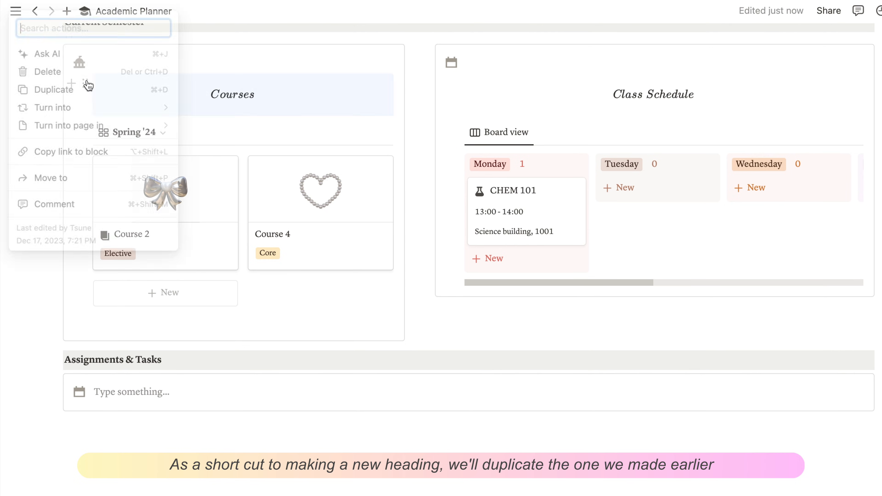
pyautogui.click(66, 88)
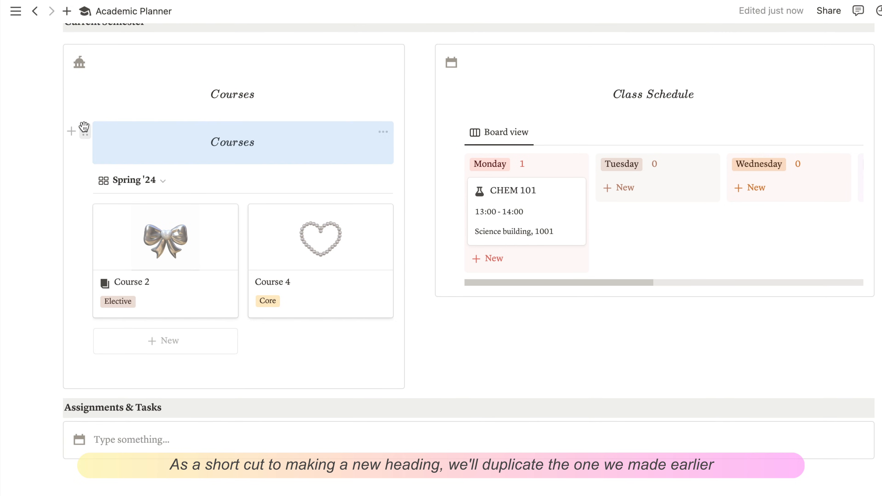
pyautogui.moveTo(85, 131); pyautogui.dragTo(128, 450)
# Change the copied heading's equation to "Assessment \;Schedule"
pyautogui.click(437, 348)
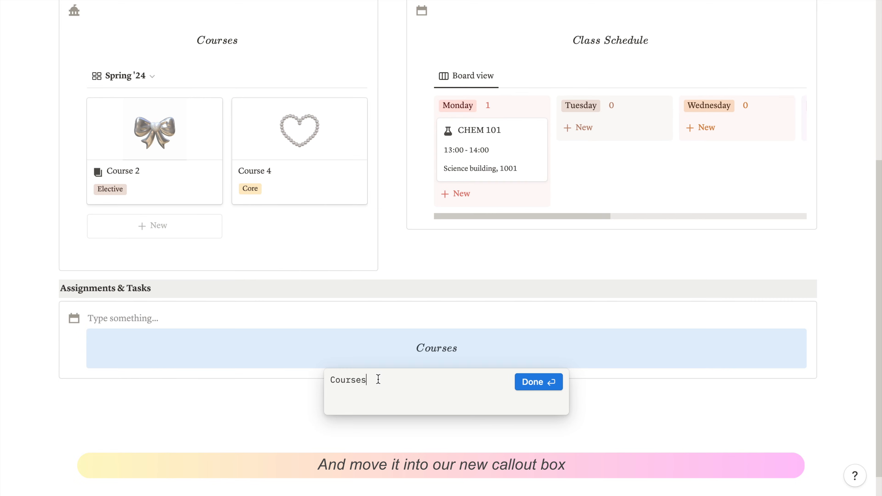
pyautogui.moveTo(378, 379); pyautogui.dragTo(329, 381)
pyautogui.write('Assess')
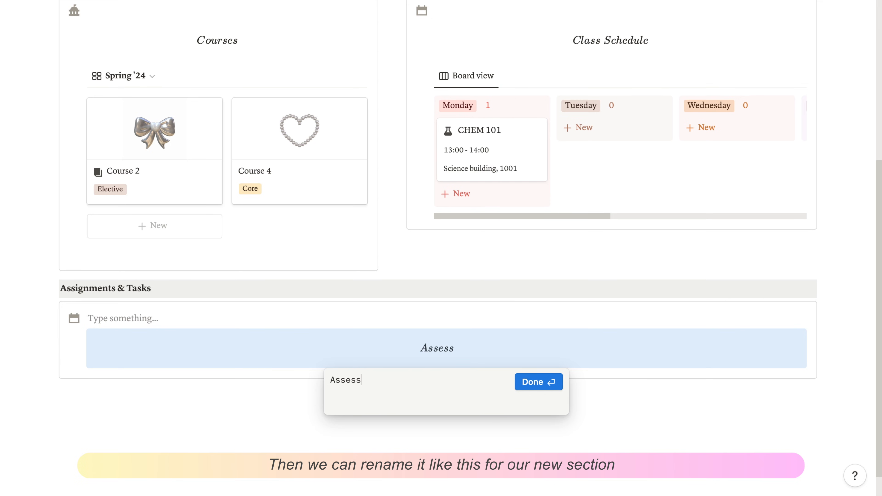
pyautogui.write('ment \\;Sc')
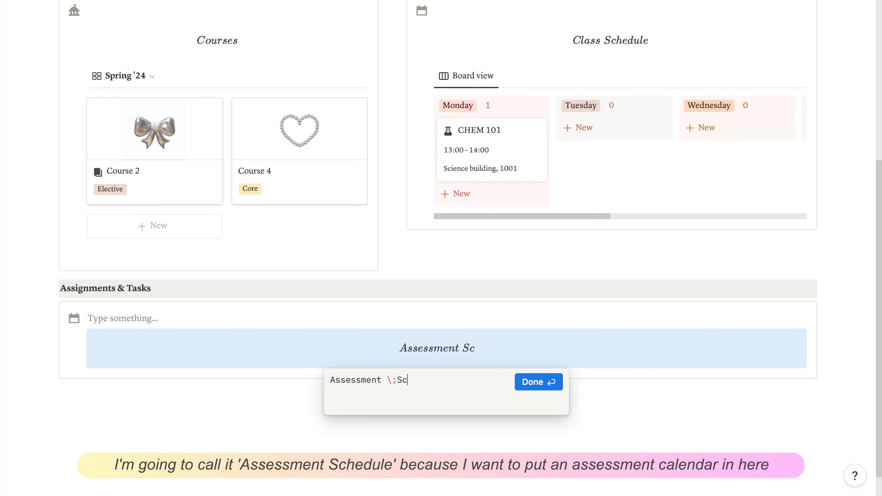
pyautogui.write('hedule')
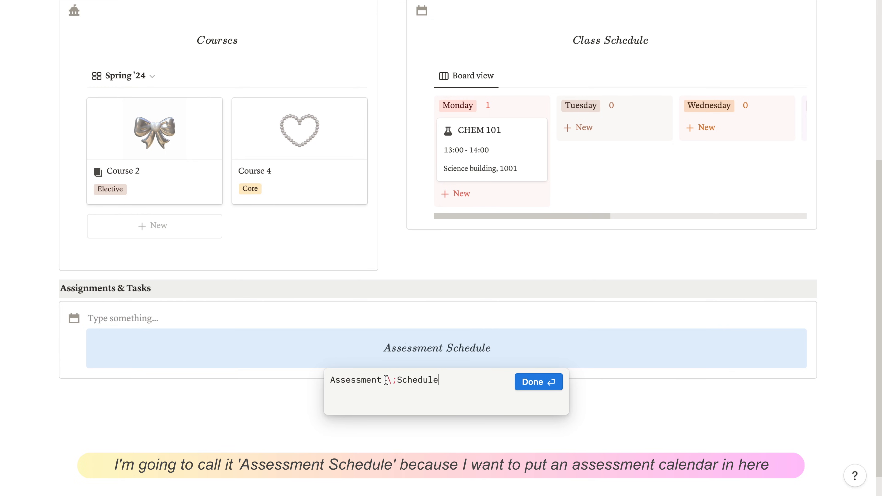
pyautogui.click(537, 385)
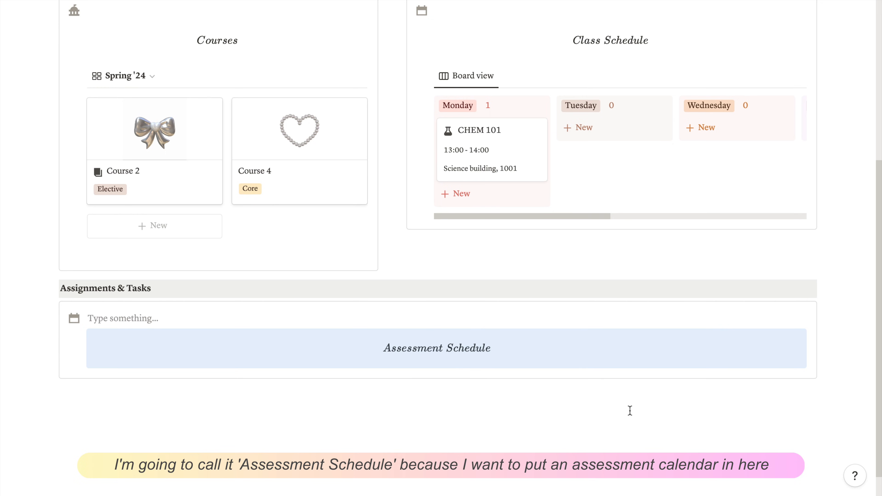
# Insert a calendar view under the Assessment Schedule heading, using Assessments as the data source and its existing Calendar view
pyautogui.click(630, 413)
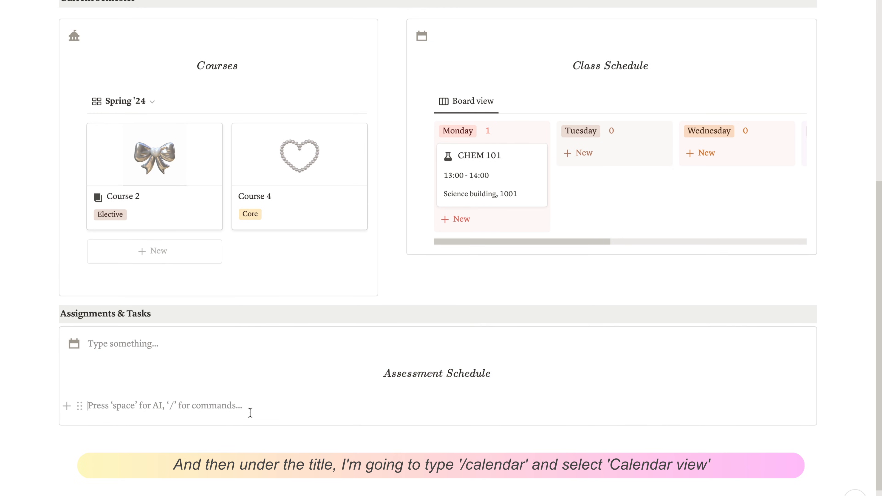
pyautogui.write('/')
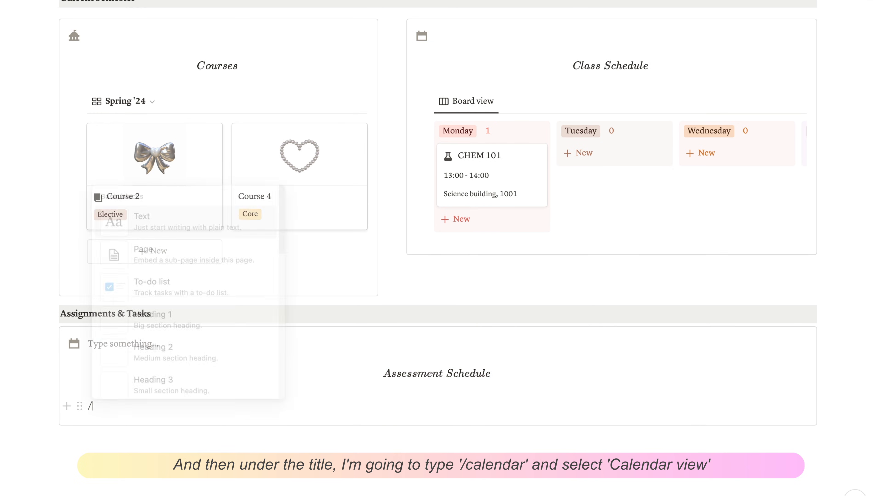
pyautogui.write('calendar')
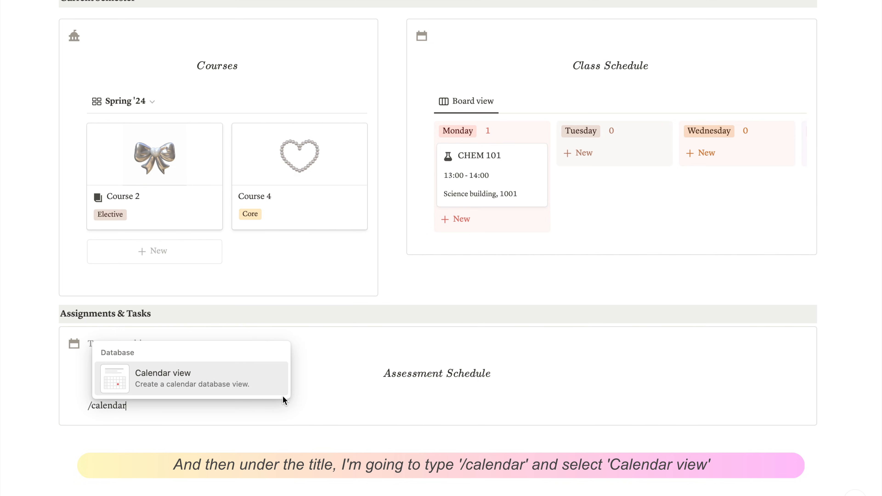
pyautogui.press('Return')
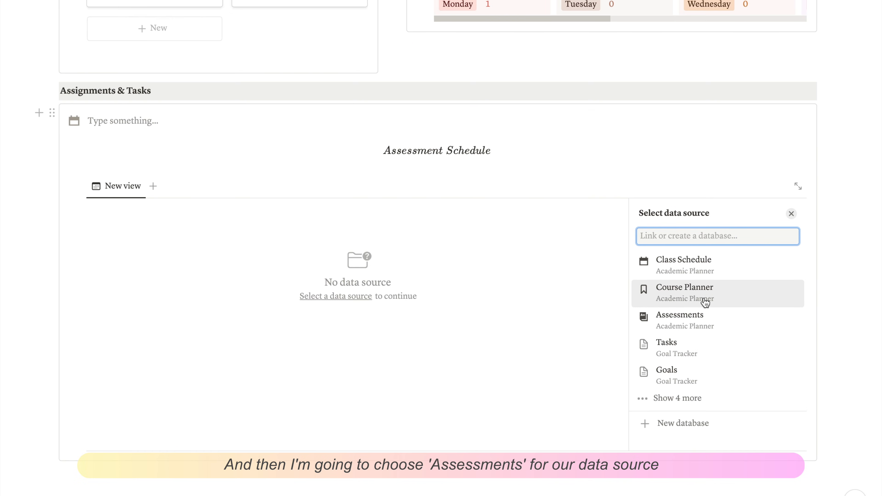
pyautogui.click(707, 320)
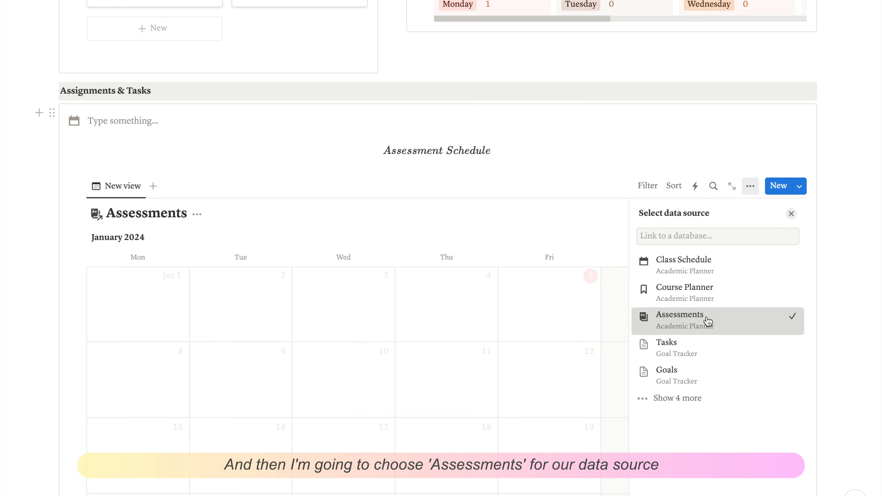
pyautogui.click(699, 236)
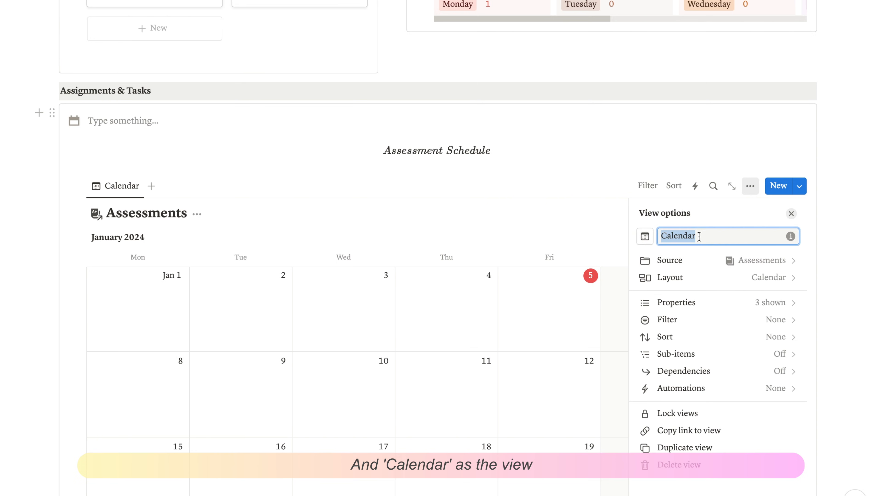
pyautogui.click(828, 291)
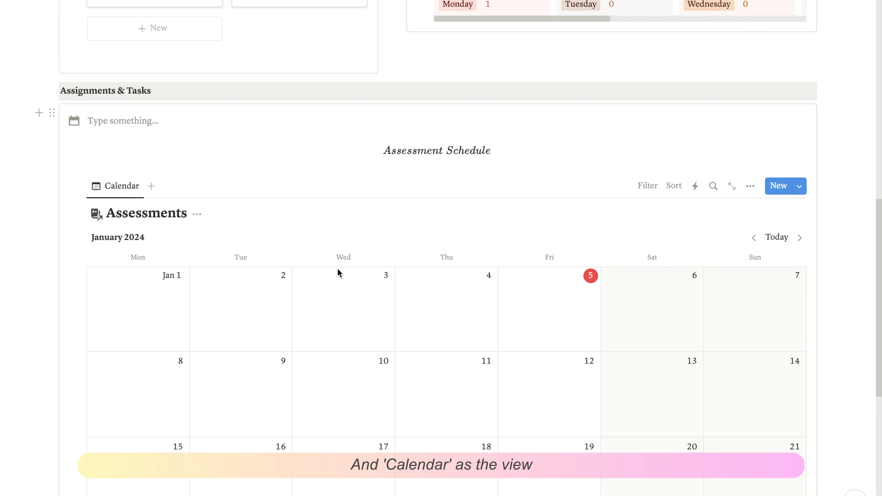
# Hide the linked Assessments calendar's database title and advance the calendar to March 2024
pyautogui.click(197, 216)
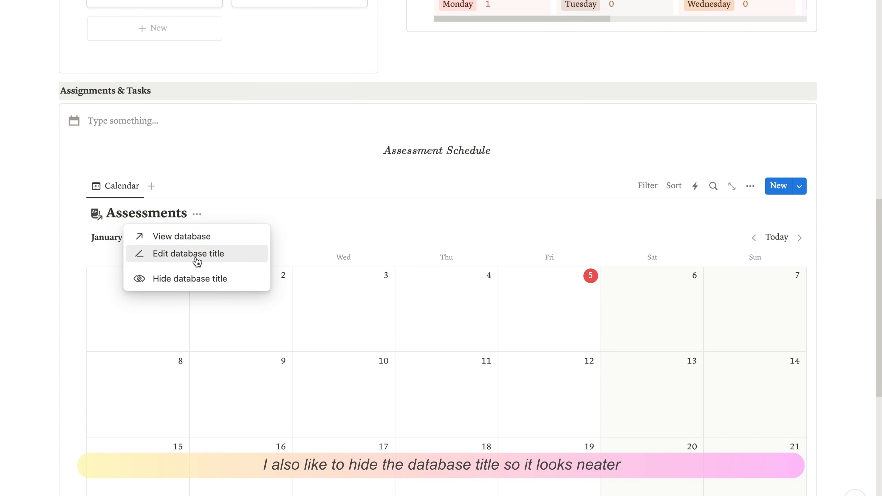
pyautogui.click(199, 279)
pyautogui.scroll(-1, 781, 243)
pyautogui.click(800, 176)
pyautogui.click(800, 177)
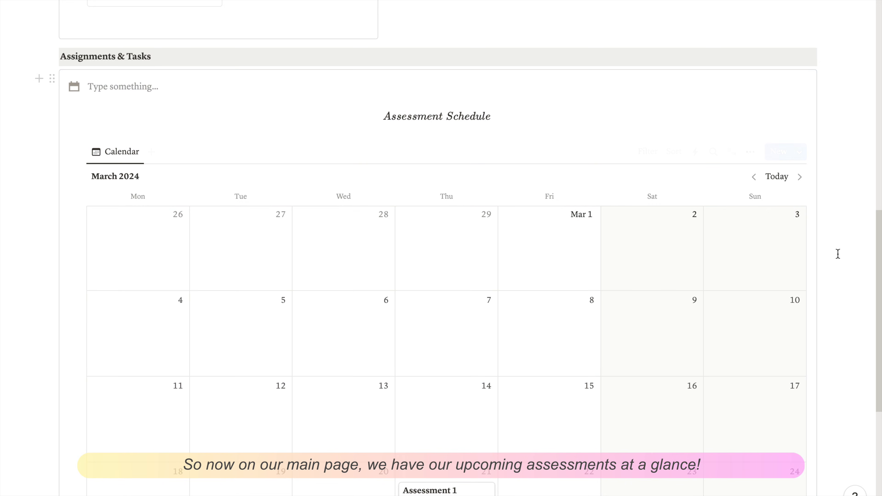
pyautogui.scroll(-5, 838, 254)
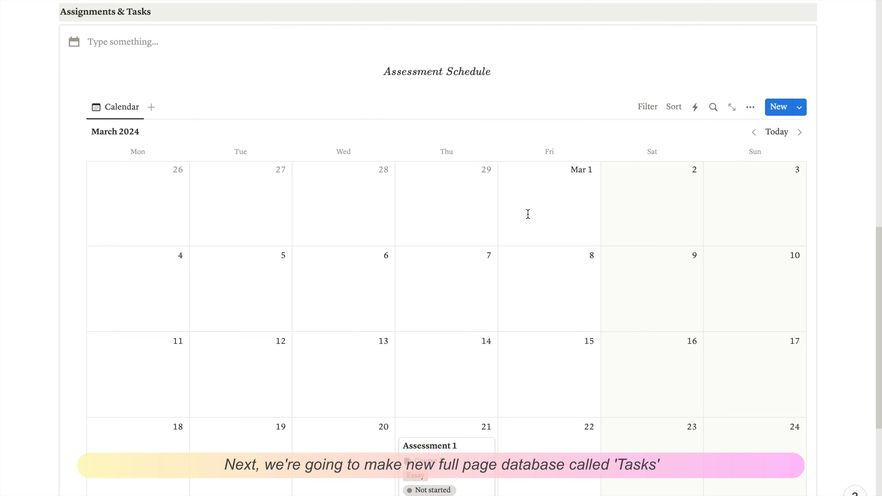
# Create a full-page database named Tasks in the empty block below the Class Schedule link
pyautogui.scroll(15, 527, 213)
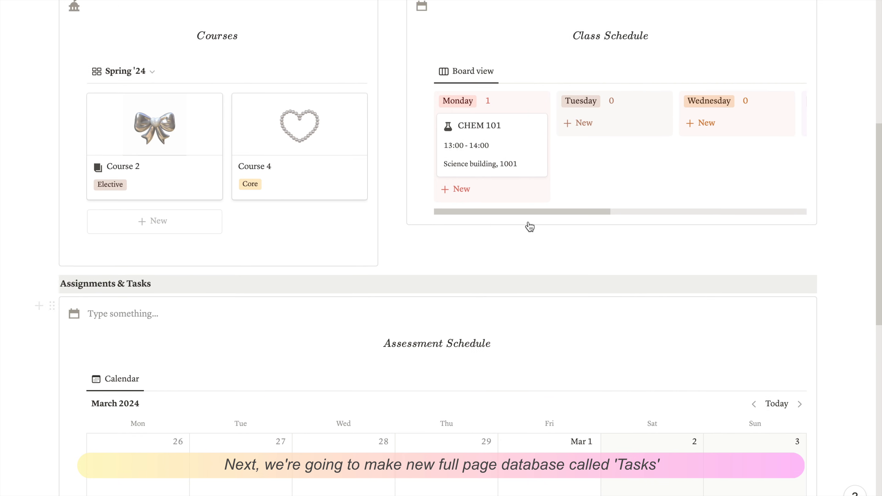
pyautogui.click(493, 246)
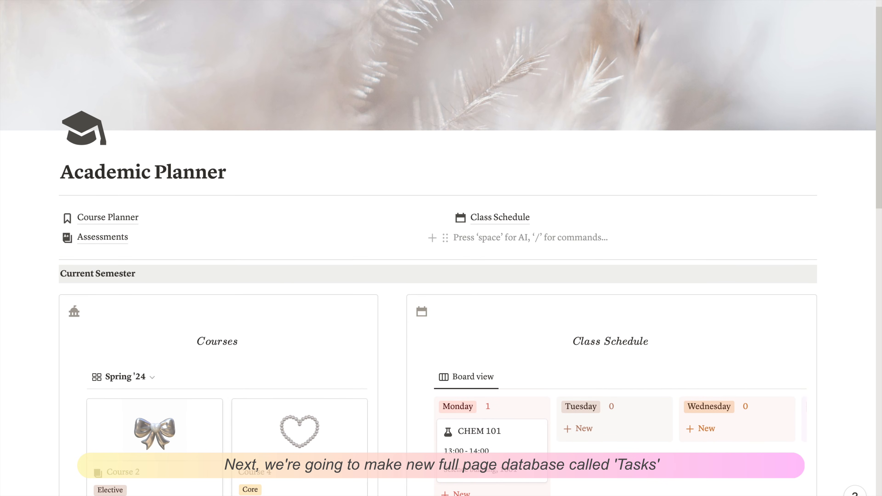
pyautogui.write('/database')
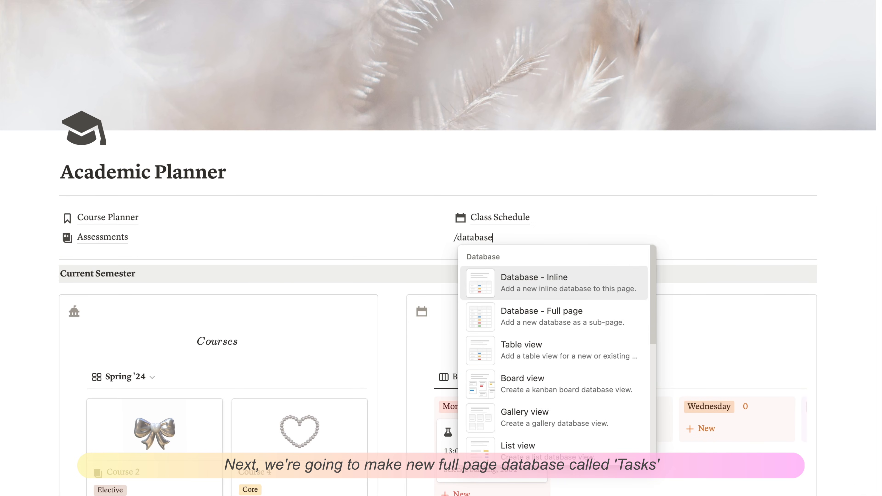
pyautogui.click(528, 317)
pyautogui.write('Tasks')
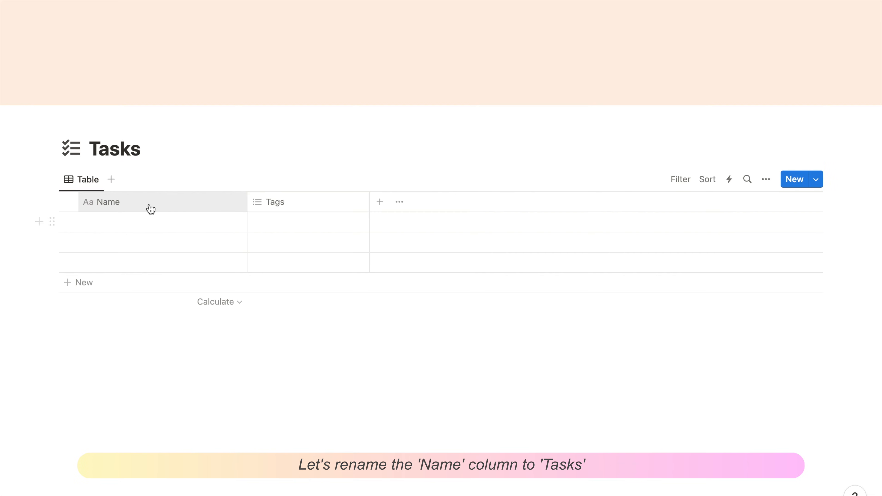
# Rename the Name column of the Tasks table to Task and make it narrower
pyautogui.click(148, 202)
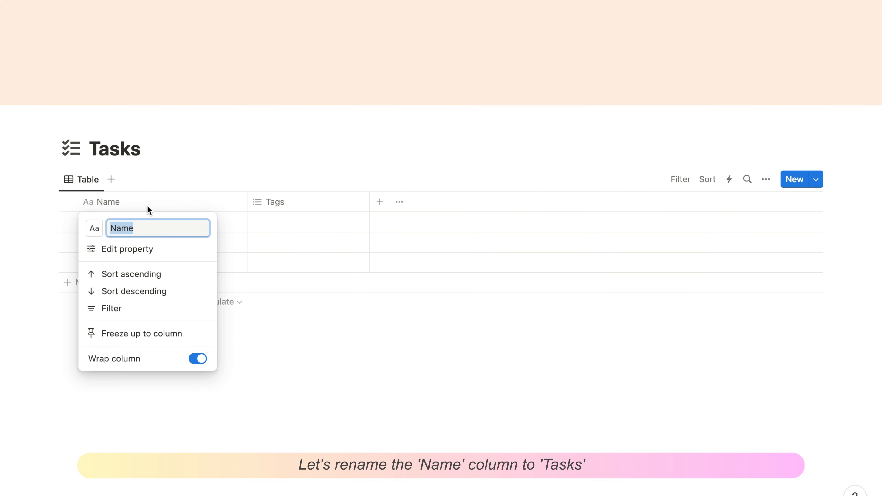
pyautogui.write('Task')
pyautogui.press('Return')
pyautogui.moveTo(247, 202); pyautogui.dragTo(169, 204)
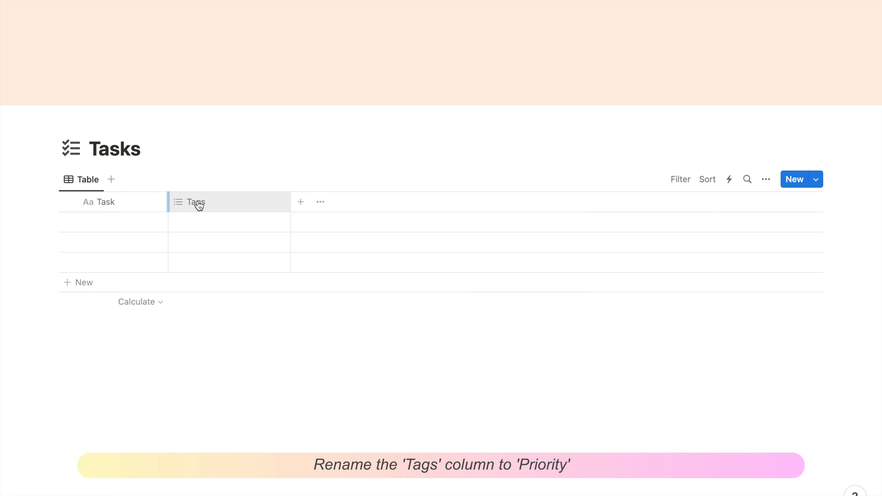
# Rename the Tags property to Priority and add the options High, Medium and Low
pyautogui.click(199, 204)
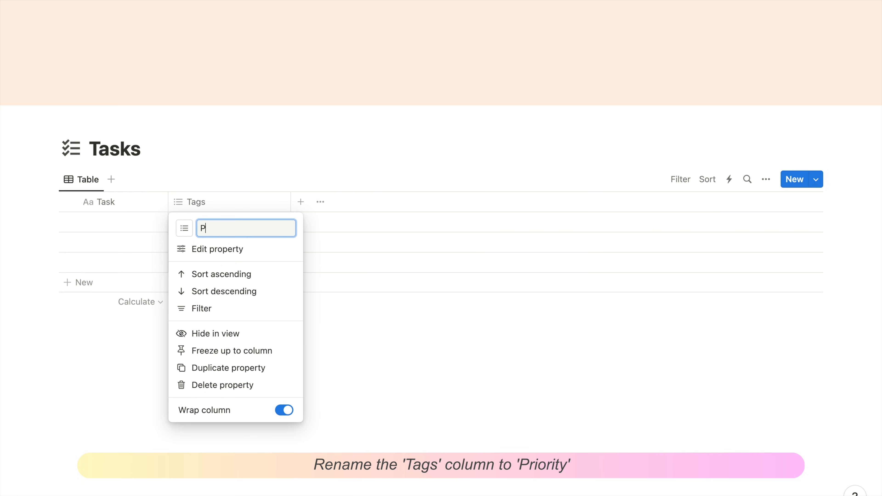
pyautogui.click(236, 250)
pyautogui.click(699, 320)
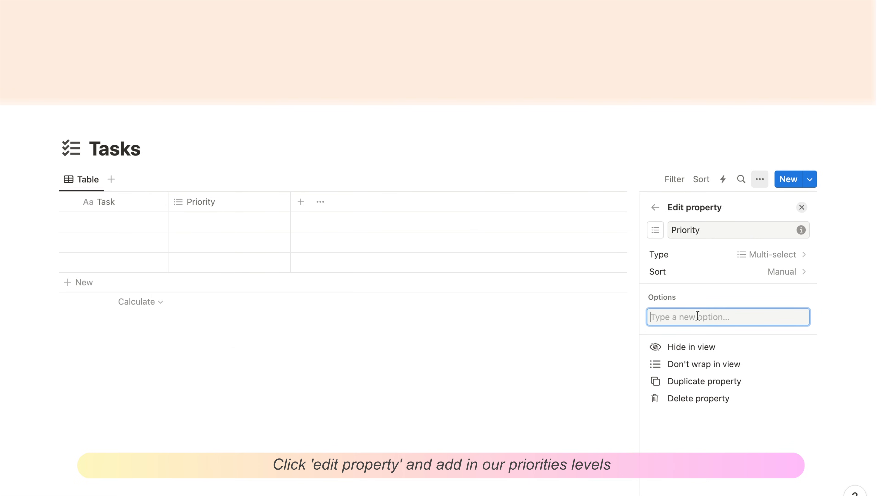
pyautogui.write('High')
pyautogui.press('Return')
pyautogui.write('Me')
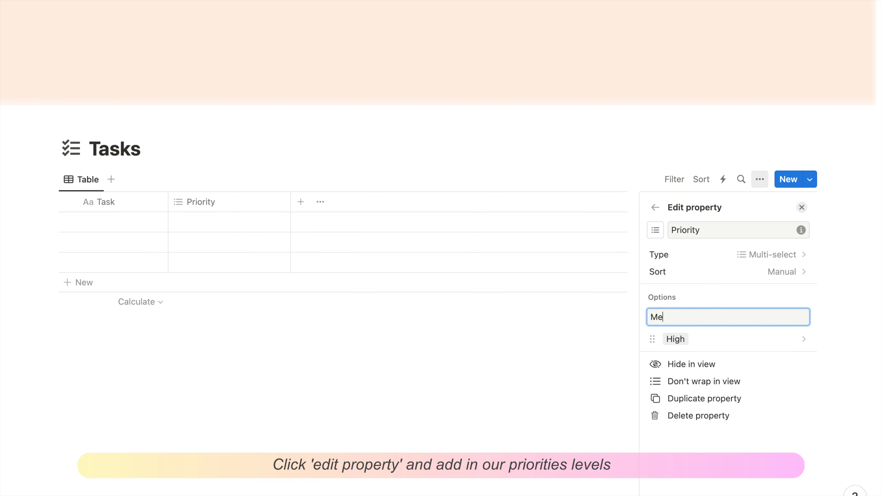
pyautogui.write('dium')
pyautogui.press('Return')
pyautogui.write('Low')
pyautogui.press('Return')
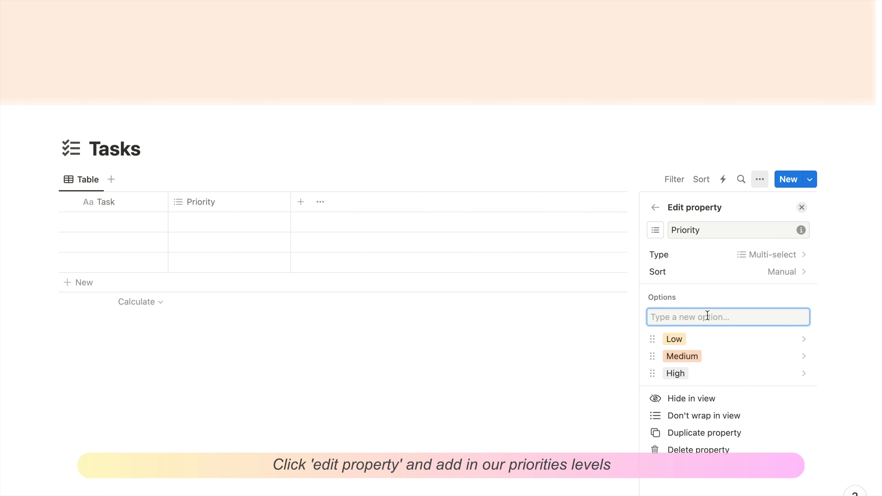
# Reorder the Priority options to High, Medium, Low and set the High option's color to Red
pyautogui.moveTo(694, 371); pyautogui.dragTo(660, 356)
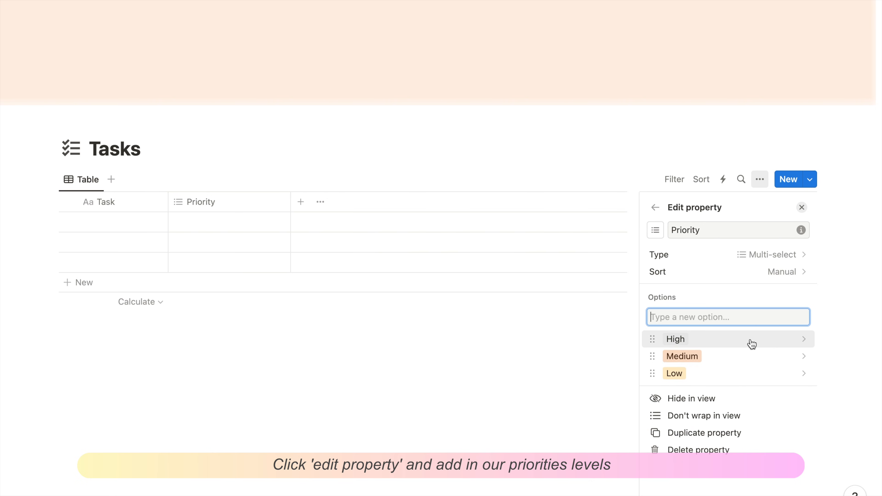
pyautogui.click(800, 344)
pyautogui.click(743, 317)
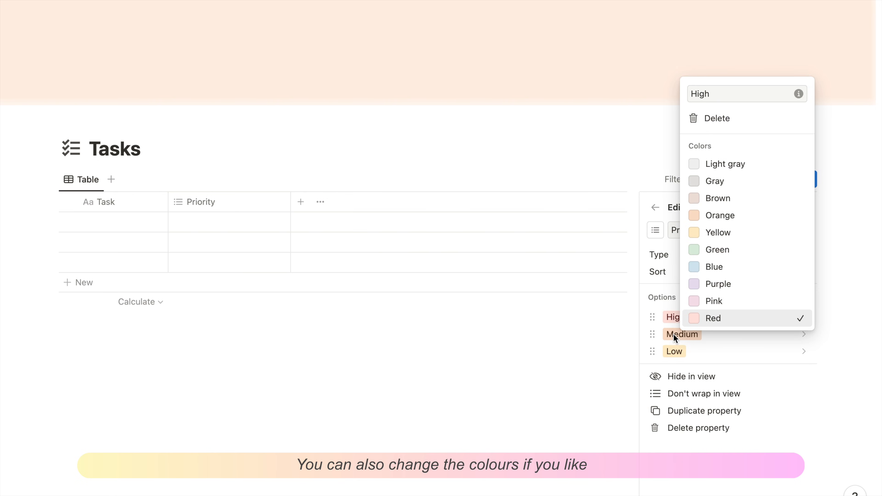
pyautogui.click(673, 335)
pyautogui.click(705, 339)
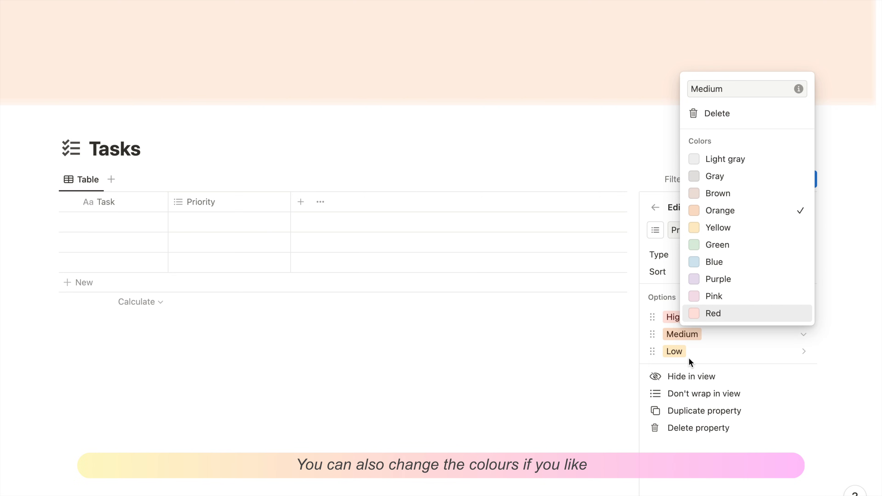
pyautogui.click(705, 350)
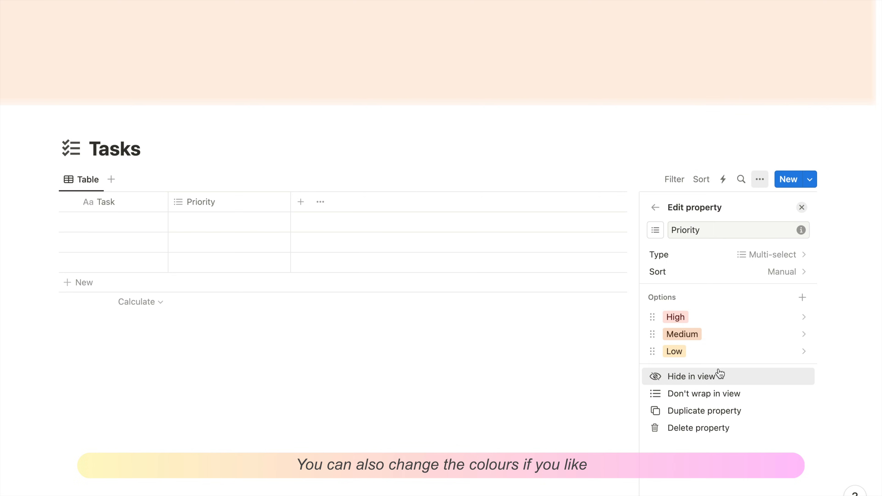
pyautogui.click(472, 365)
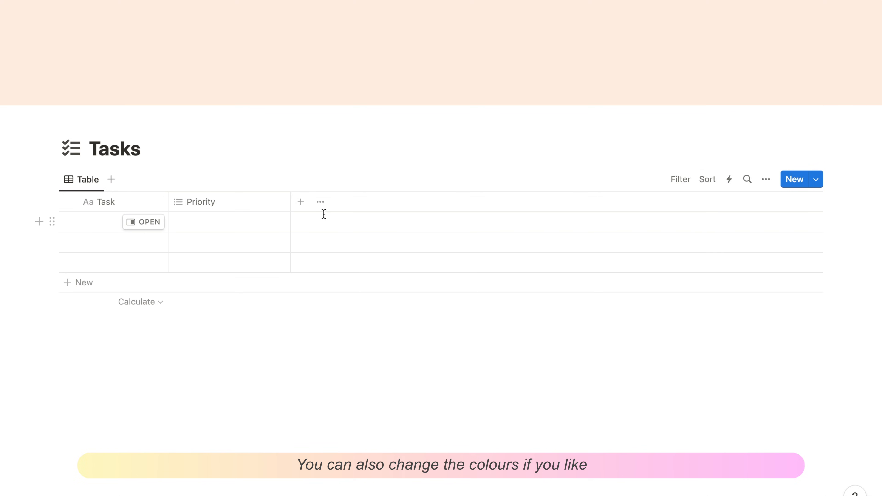
# Add a Status property to the Tasks database
pyautogui.click(305, 211)
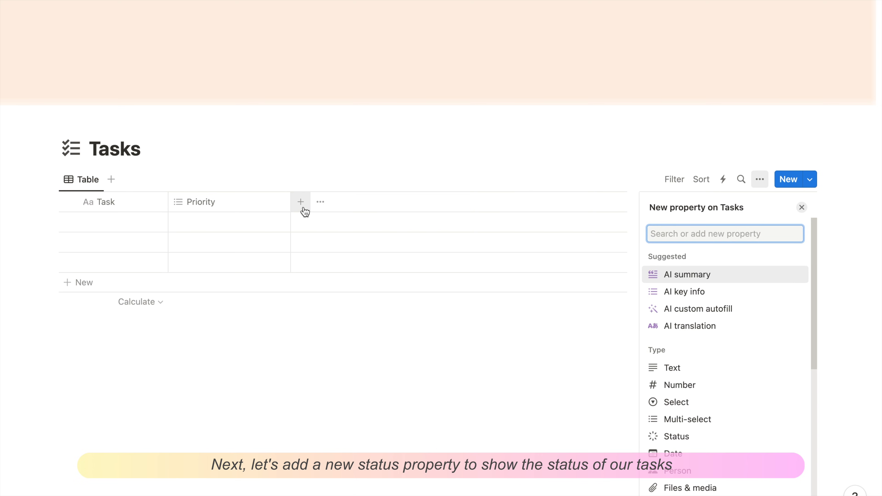
pyautogui.write('Status')
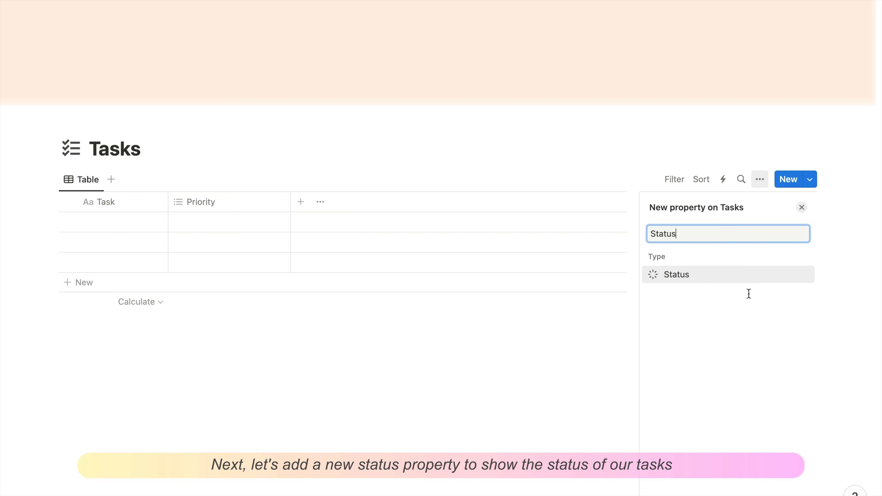
pyautogui.click(739, 281)
# Add a Person property named Assignee to the Tasks database
pyautogui.click(422, 203)
pyautogui.click(423, 202)
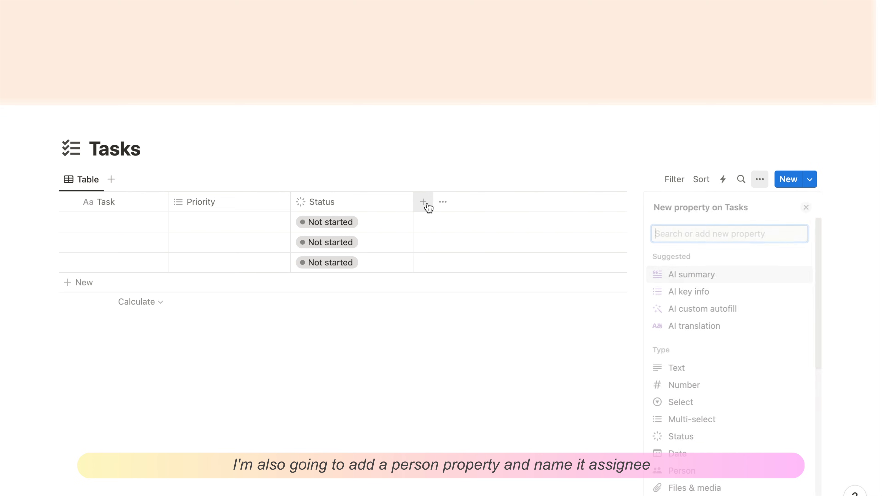
pyautogui.click(703, 473)
pyautogui.write('Assignee')
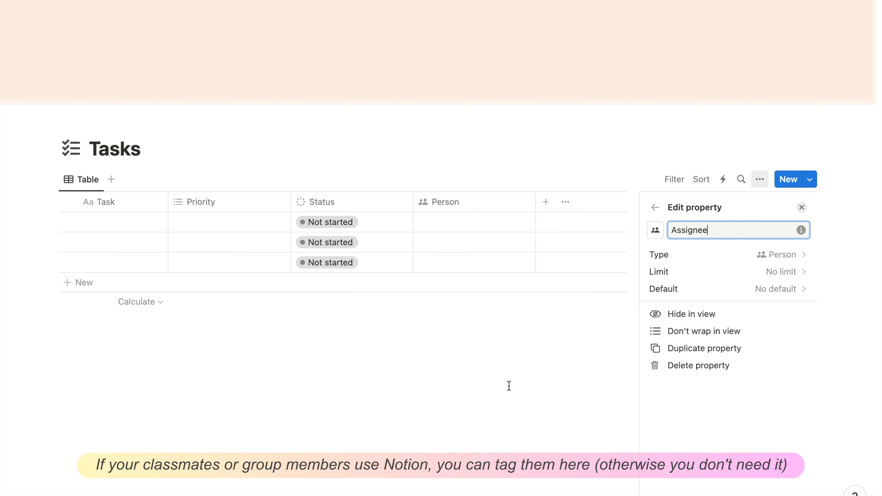
# Add a Date property named Due to the Tasks database
pyautogui.click(545, 203)
pyautogui.click(545, 203)
pyautogui.click(676, 451)
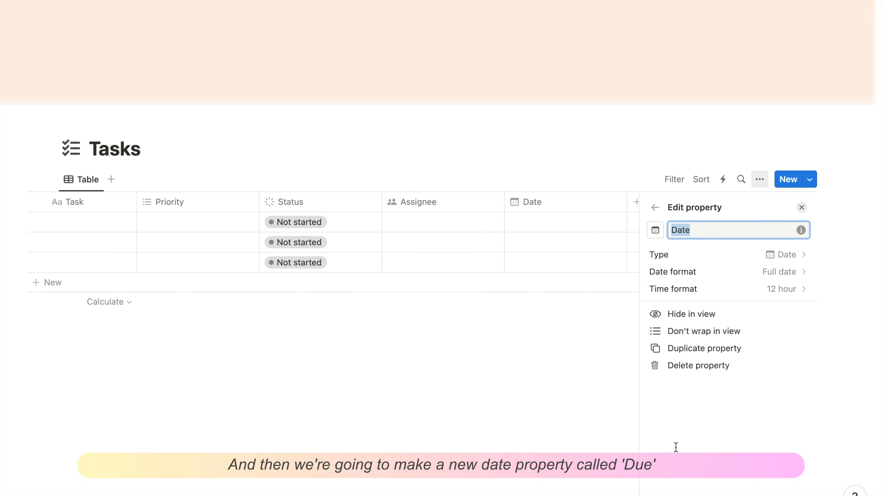
pyautogui.click(513, 435)
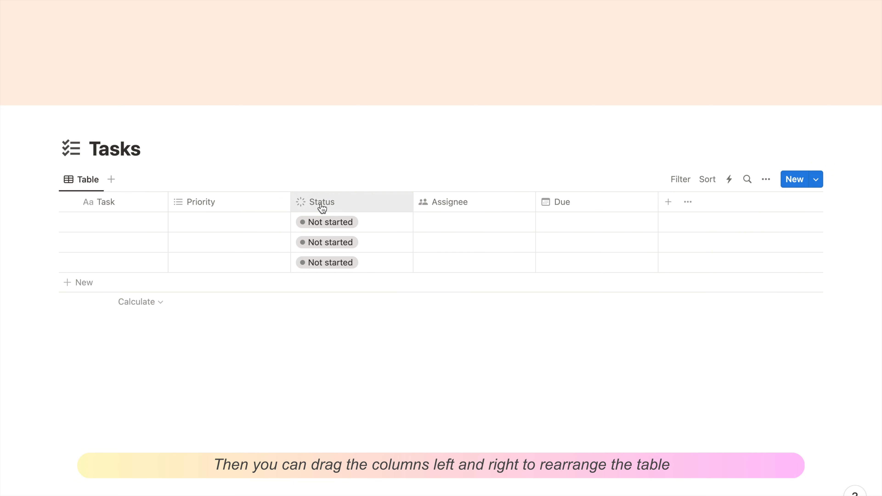
# Rearrange the table columns to Task, Status, Assignee, Priority, Due and delete the three empty rows
pyautogui.moveTo(321, 205); pyautogui.dragTo(247, 209)
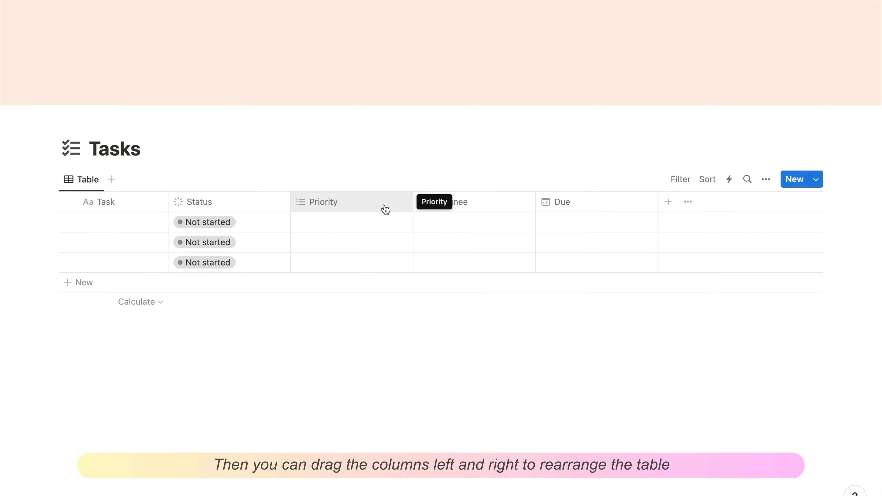
pyautogui.moveTo(477, 208); pyautogui.dragTo(385, 213)
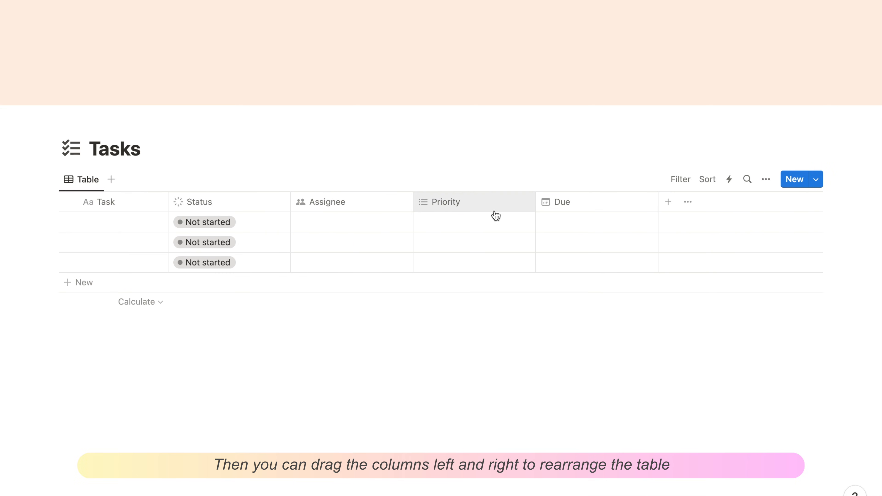
pyautogui.moveTo(841, 262); pyautogui.dragTo(677, 223)
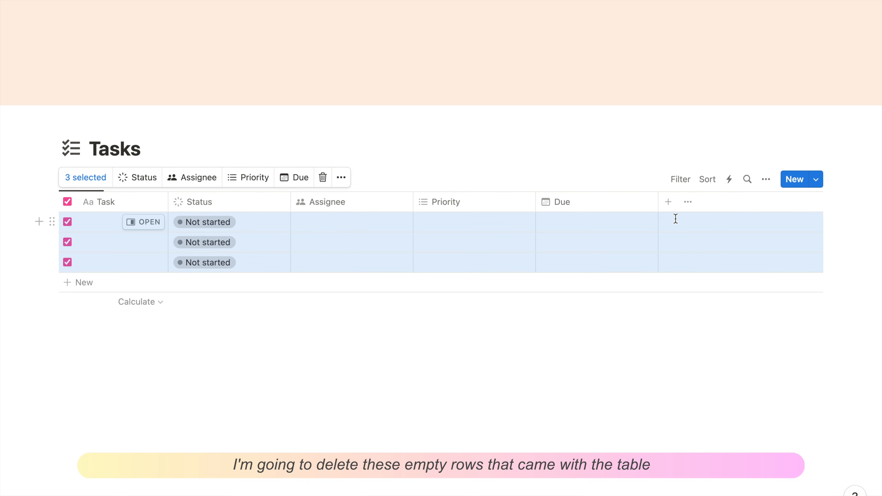
pyautogui.press('Delete')
# Rename the Tasks database's table view to Full list
pyautogui.click(87, 180)
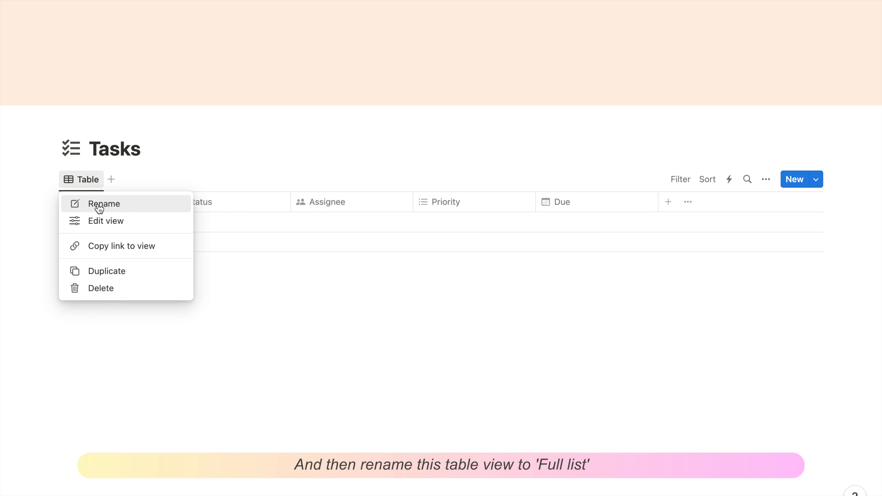
pyautogui.click(101, 203)
pyautogui.write('Full')
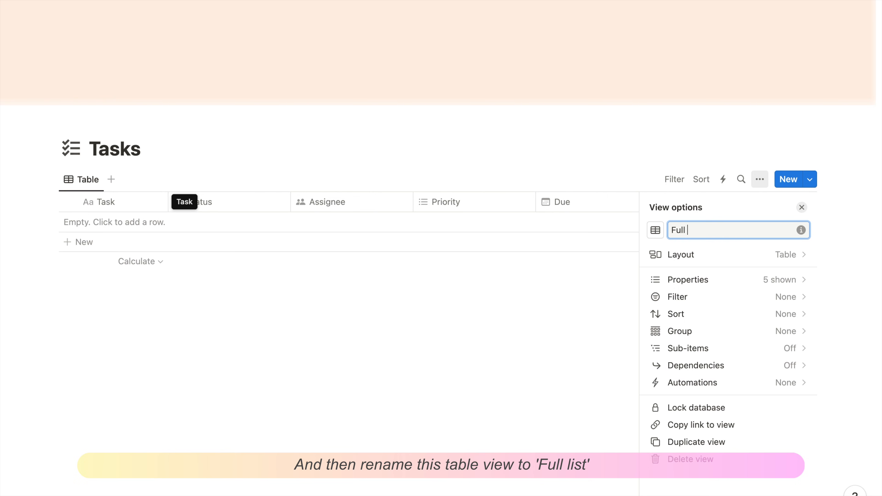
pyautogui.write(' list')
pyautogui.click(270, 306)
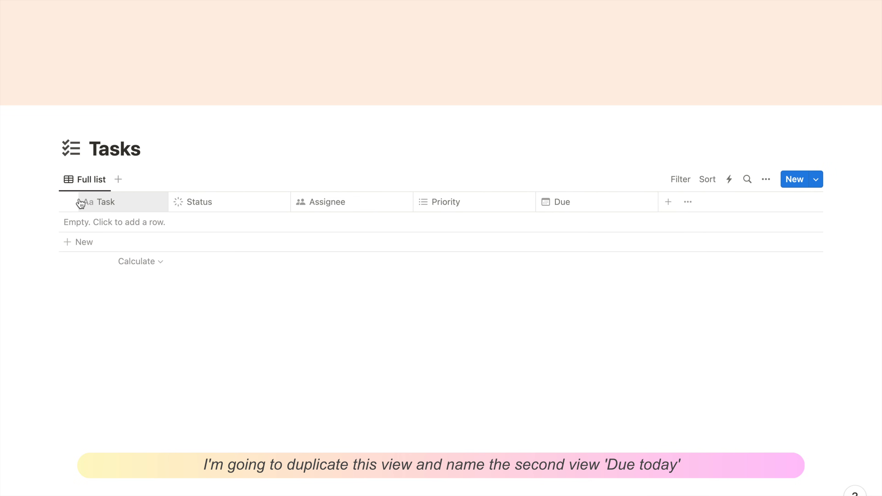
# Duplicate the Full list view and name the copy Due Today
pyautogui.click(85, 179)
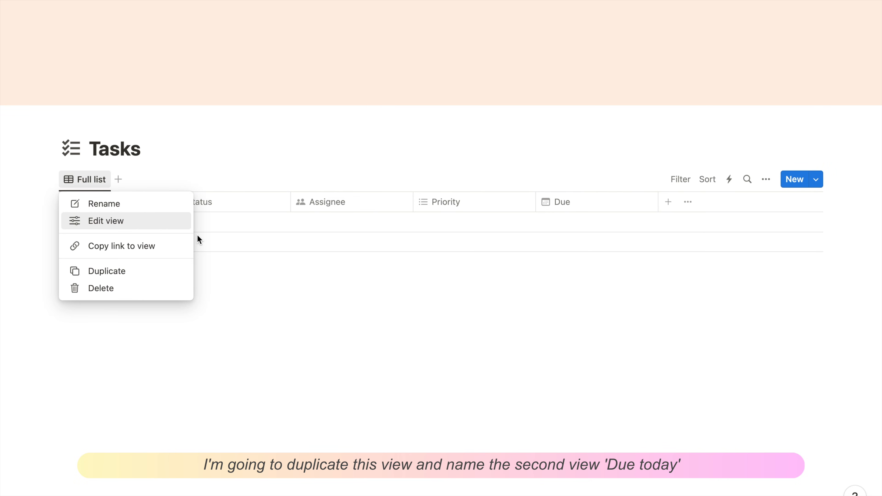
pyautogui.click(122, 275)
pyautogui.write('Due T')
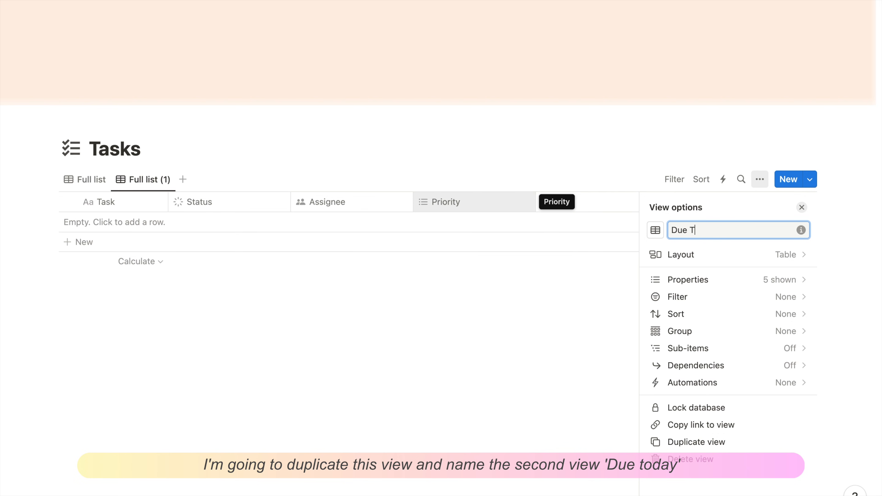
pyautogui.write('oday')
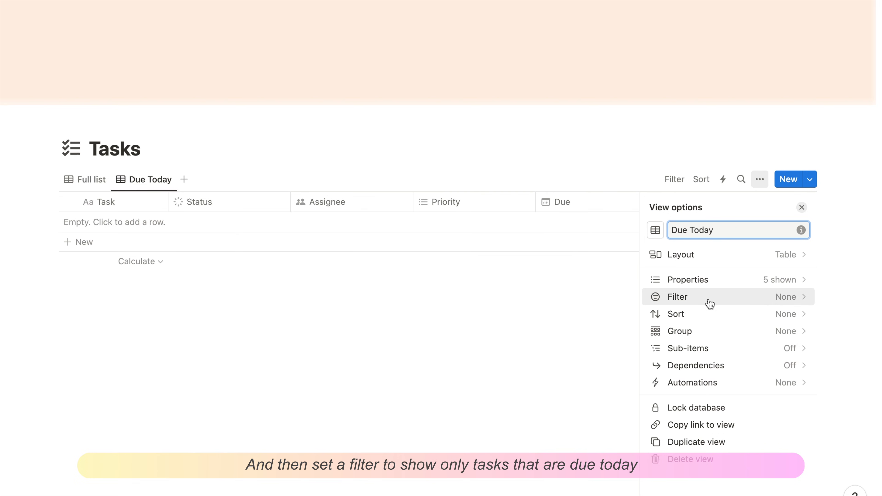
# Filter the Due Today view to tasks whose Due start date is relative to today: This day
pyautogui.click(707, 299)
pyautogui.click(714, 289)
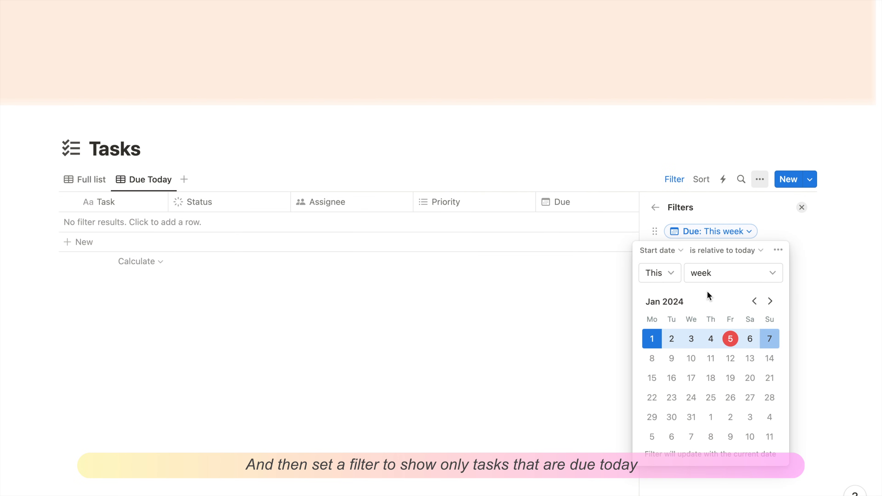
pyautogui.click(713, 274)
pyautogui.click(705, 299)
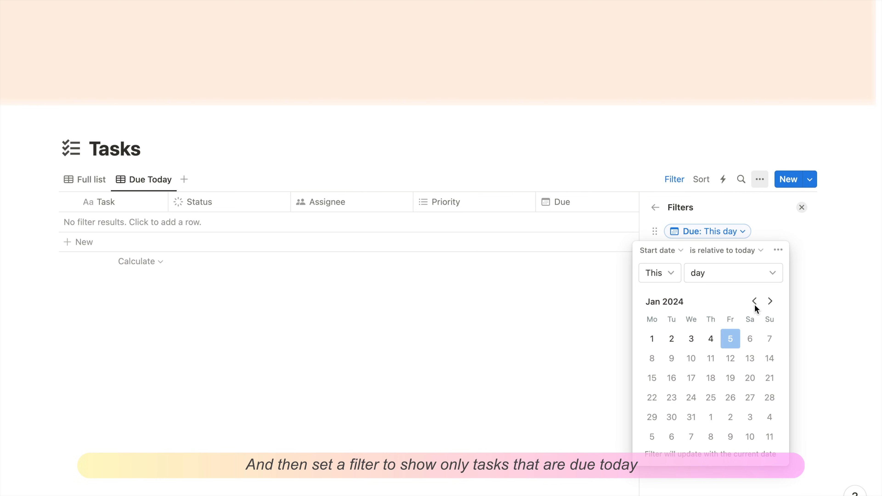
pyautogui.click(809, 300)
# Add a Status filter to the Due Today view that includes the To-do and In progress groups
pyautogui.click(680, 250)
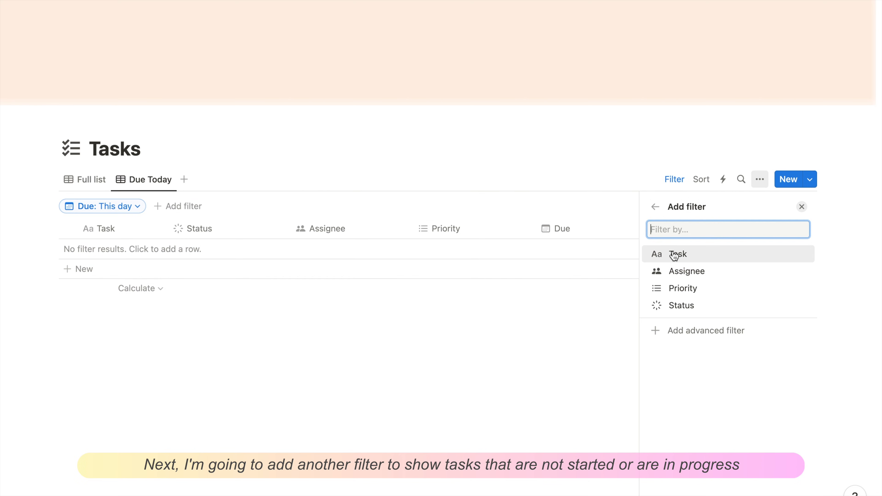
pyautogui.click(689, 310)
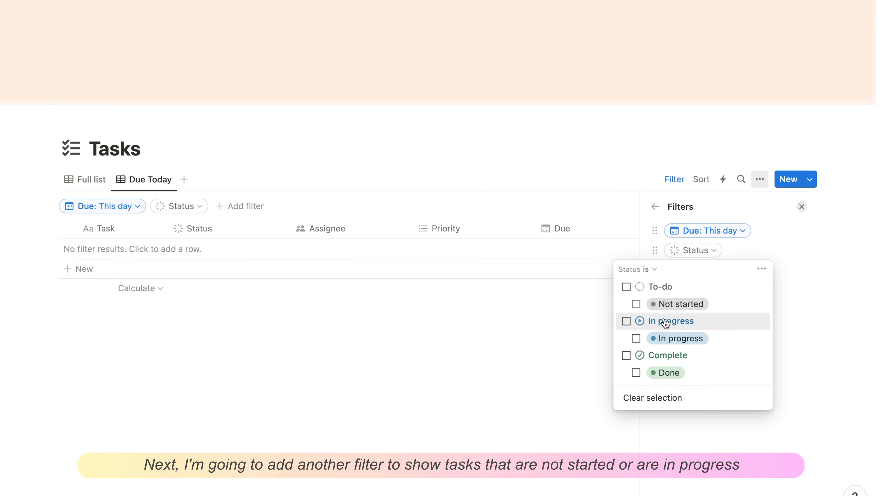
pyautogui.click(627, 288)
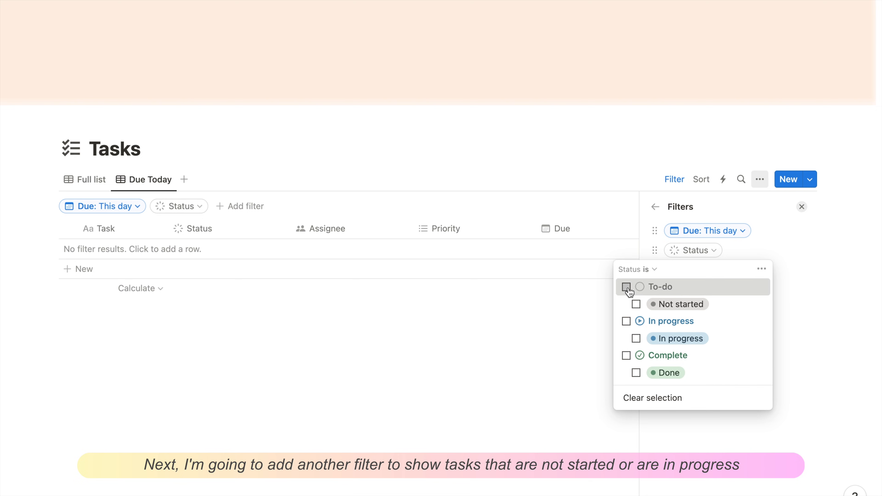
pyautogui.click(627, 322)
pyautogui.click(733, 441)
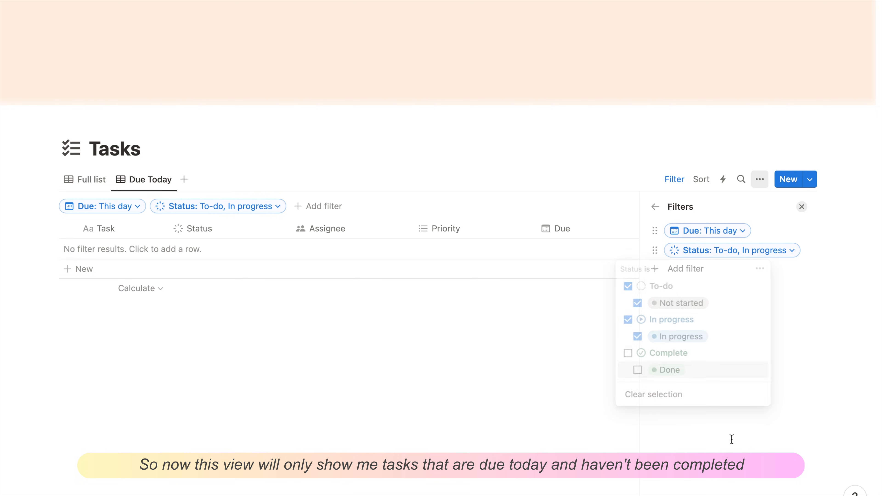
pyautogui.click(655, 208)
pyautogui.click(549, 337)
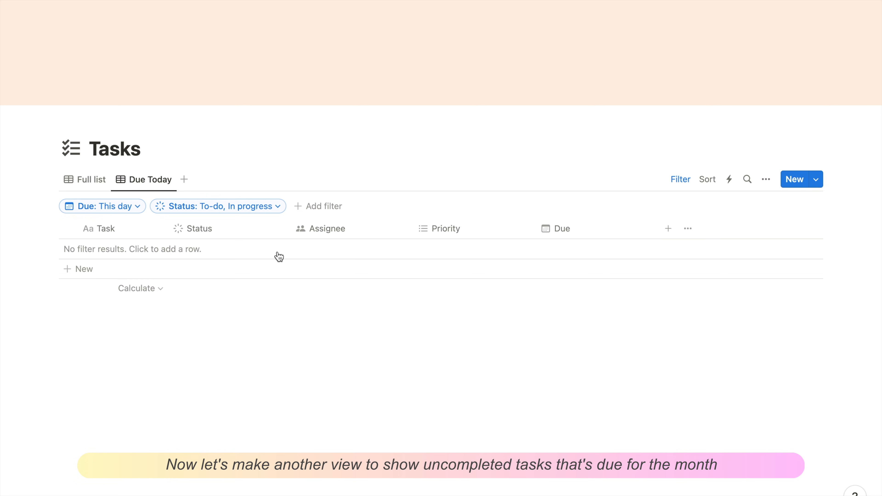
# Duplicate the Due Today view and name the copy Due this Month
pyautogui.click(161, 179)
pyautogui.click(158, 271)
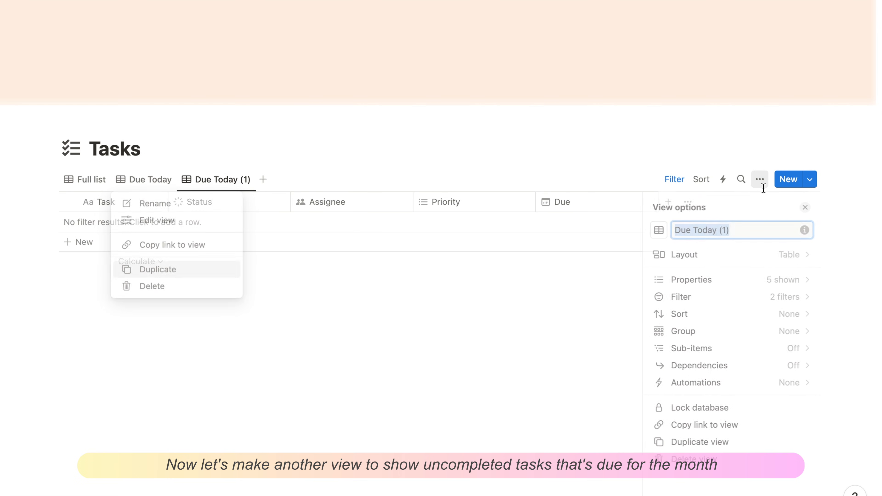
pyautogui.moveTo(735, 229); pyautogui.dragTo(688, 230)
pyautogui.write('this Month')
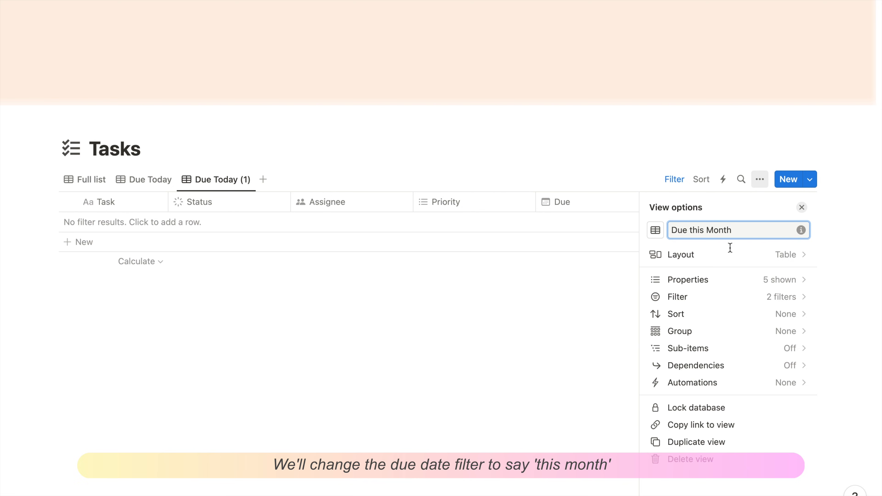
# Change the Due filter of the Due this Month view to This month relative to today
pyautogui.click(756, 298)
pyautogui.click(729, 232)
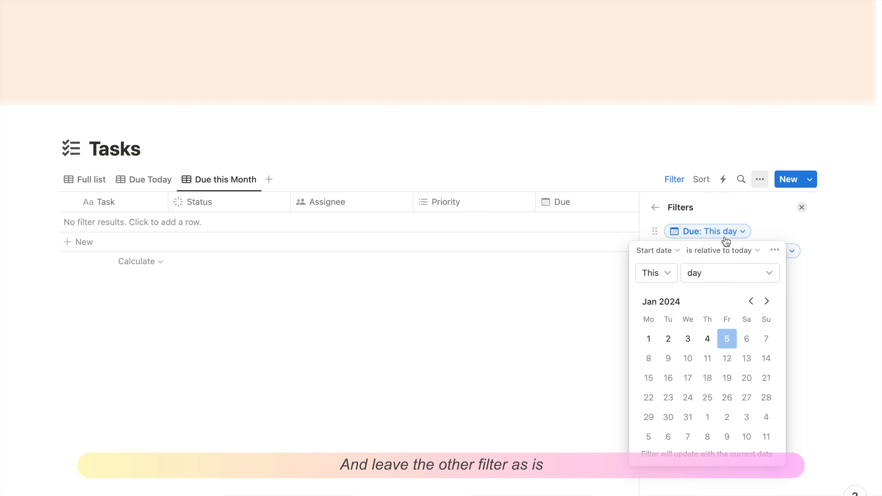
pyautogui.click(704, 272)
pyautogui.click(711, 335)
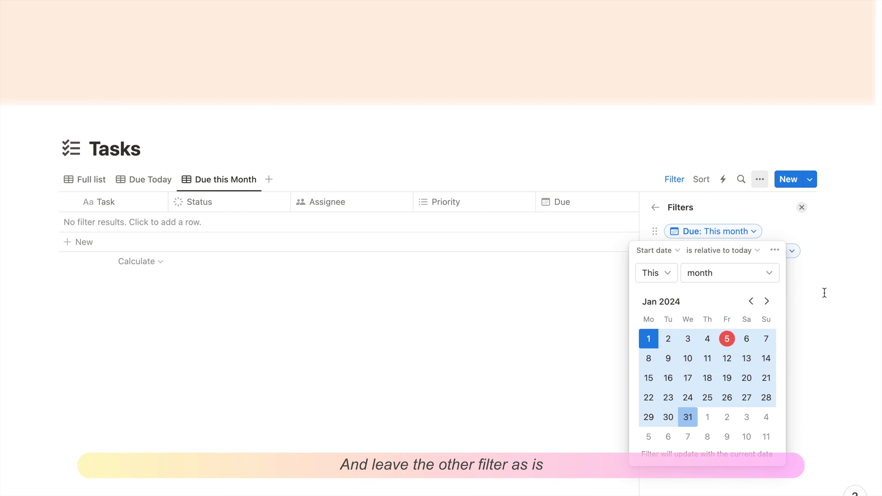
pyautogui.click(374, 262)
# Duplicate the Due this Month view and name the copy Overdue
pyautogui.click(221, 181)
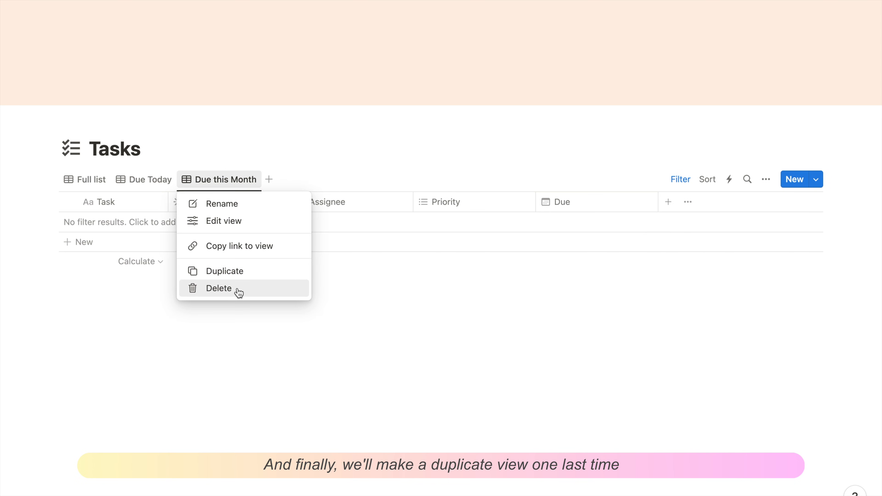
pyautogui.click(238, 271)
pyautogui.write('Overdue')
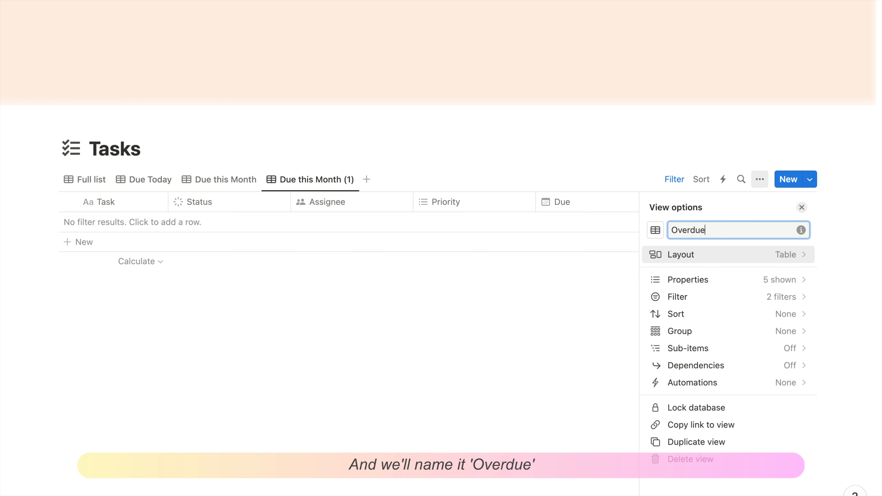
# Change the Overdue view's Due filter to a start date that is before Today
pyautogui.click(749, 297)
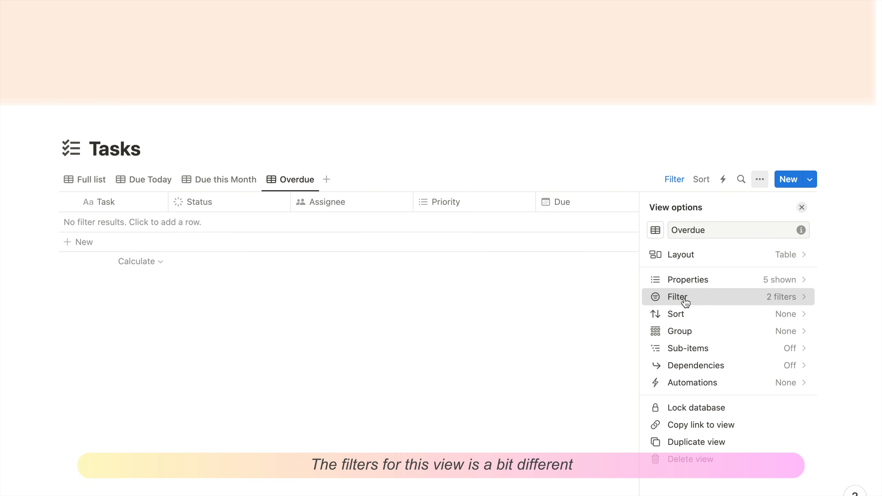
pyautogui.click(683, 296)
pyautogui.click(718, 232)
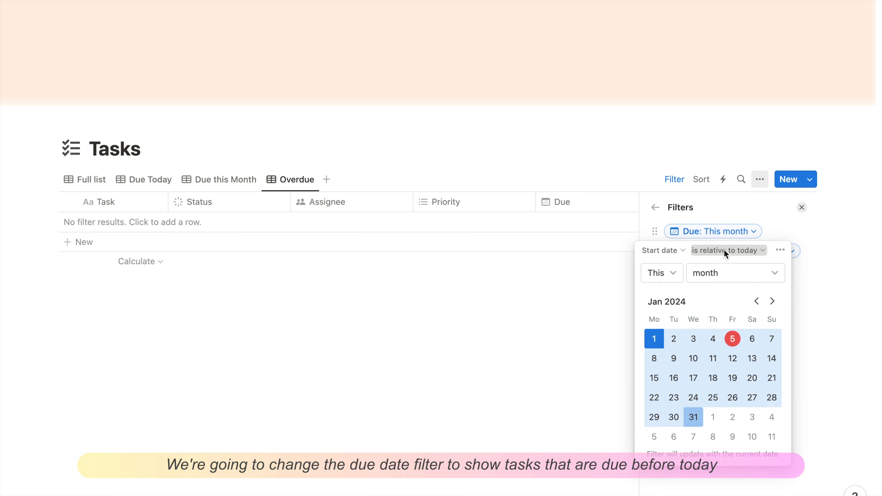
pyautogui.click(724, 251)
pyautogui.click(710, 285)
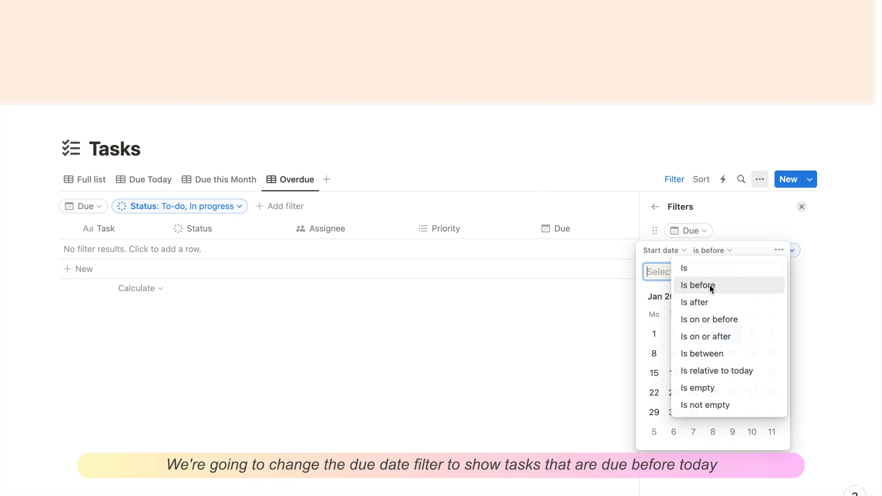
pyautogui.click(772, 273)
pyautogui.click(693, 293)
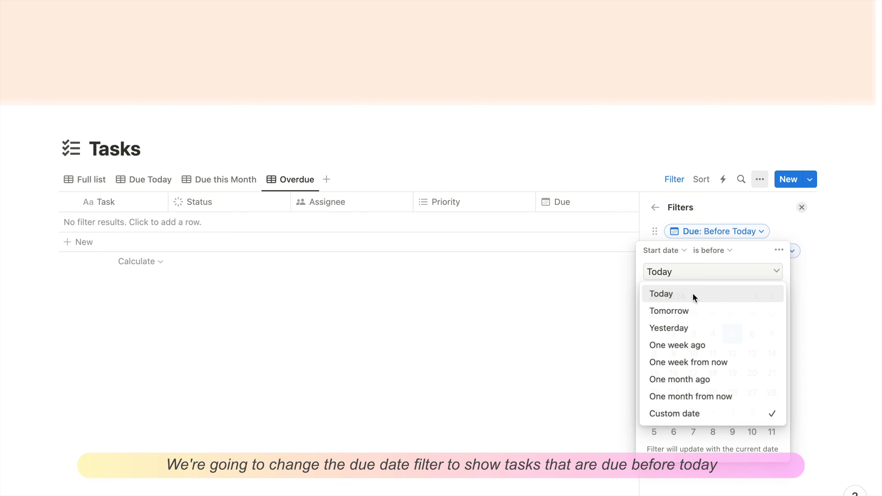
pyautogui.click(818, 263)
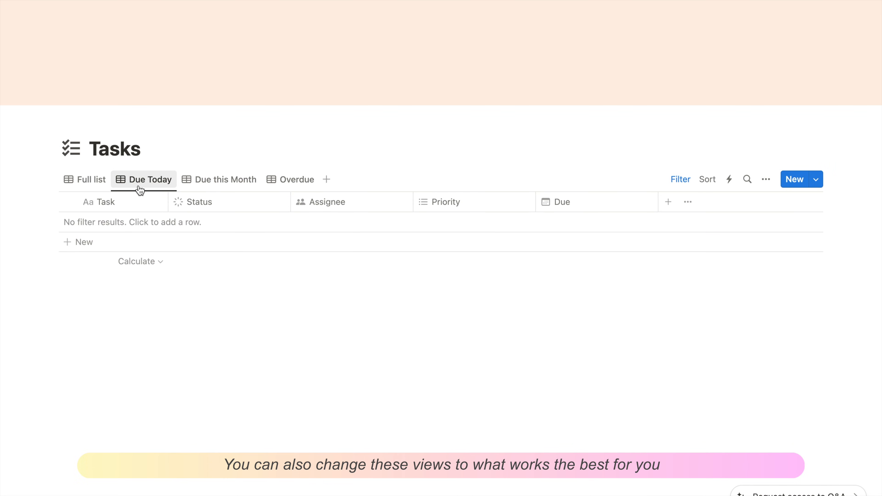
# Change the layout of the Due Today view to List
pyautogui.click(140, 185)
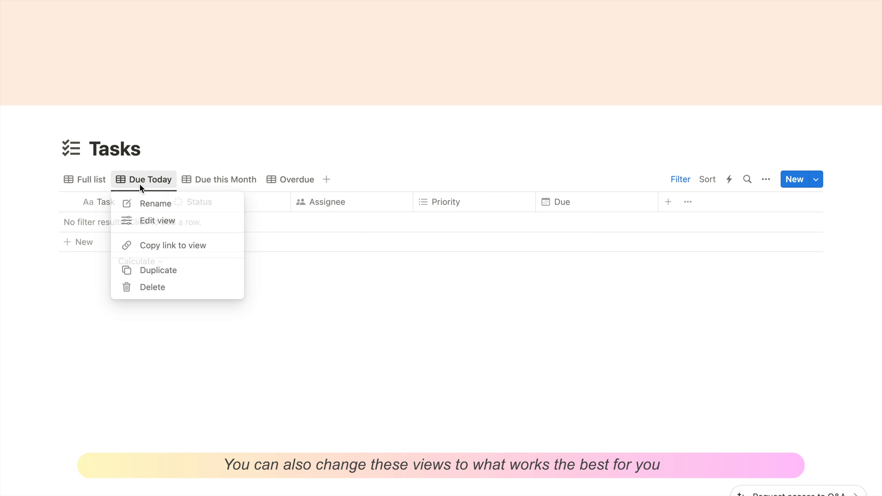
pyautogui.click(172, 223)
pyautogui.click(744, 257)
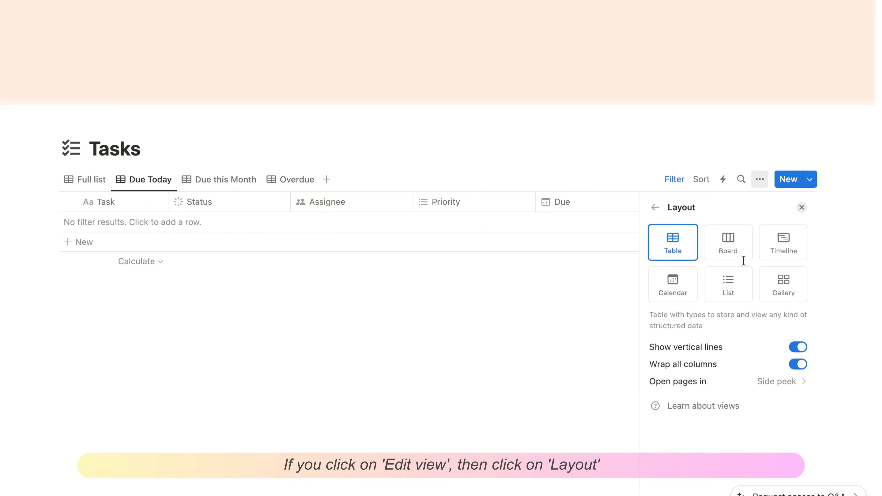
pyautogui.click(735, 283)
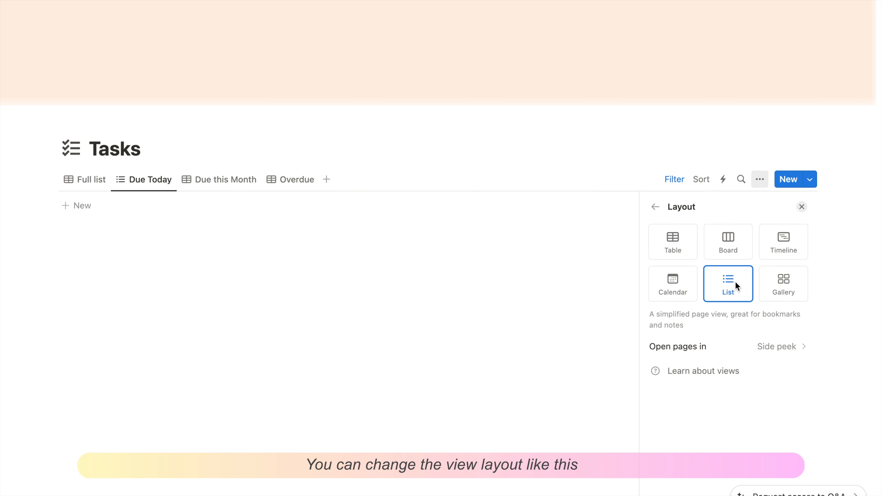
# Hide the Assignee property and show Due and Status in the Due Today list
pyautogui.click(655, 207)
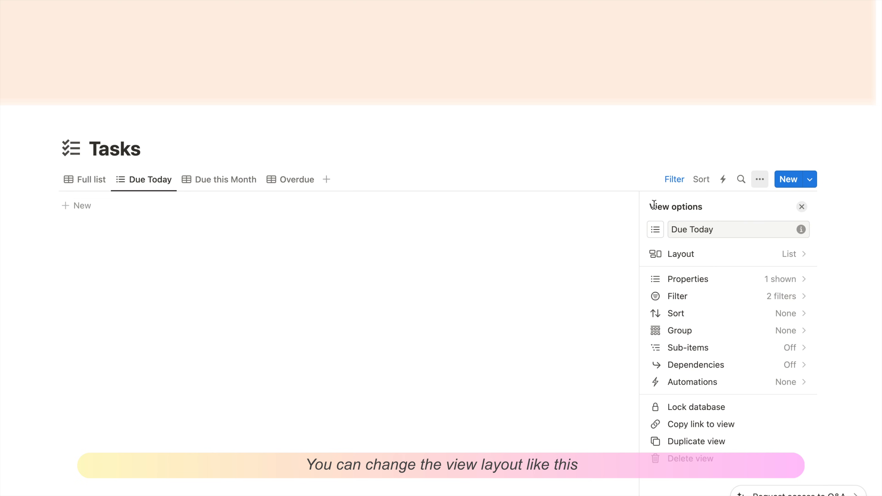
pyautogui.click(706, 281)
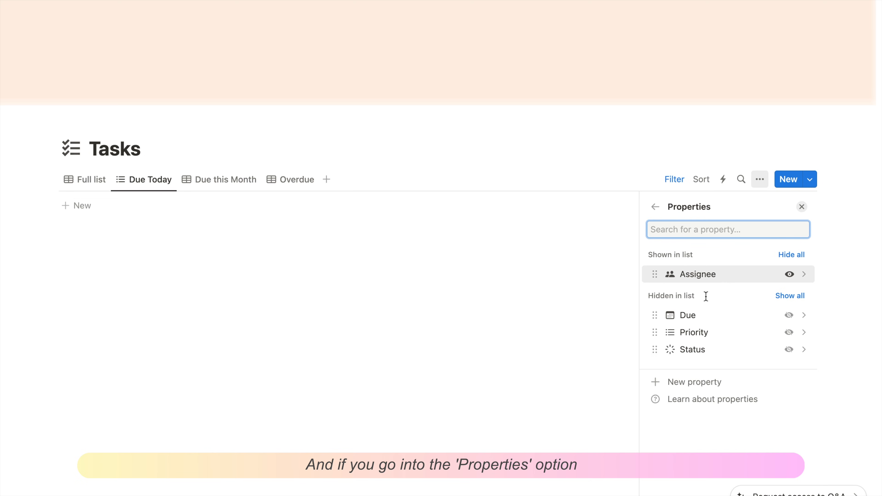
pyautogui.click(789, 275)
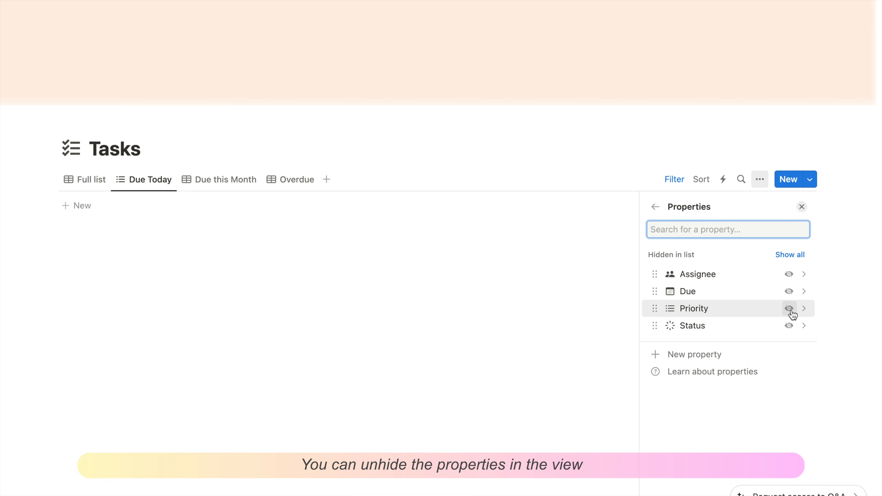
pyautogui.click(788, 292)
pyautogui.click(789, 349)
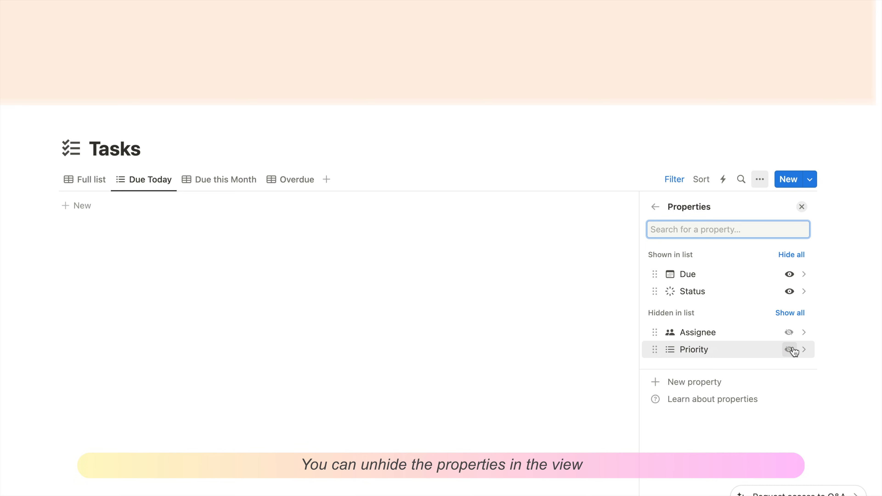
pyautogui.click(586, 328)
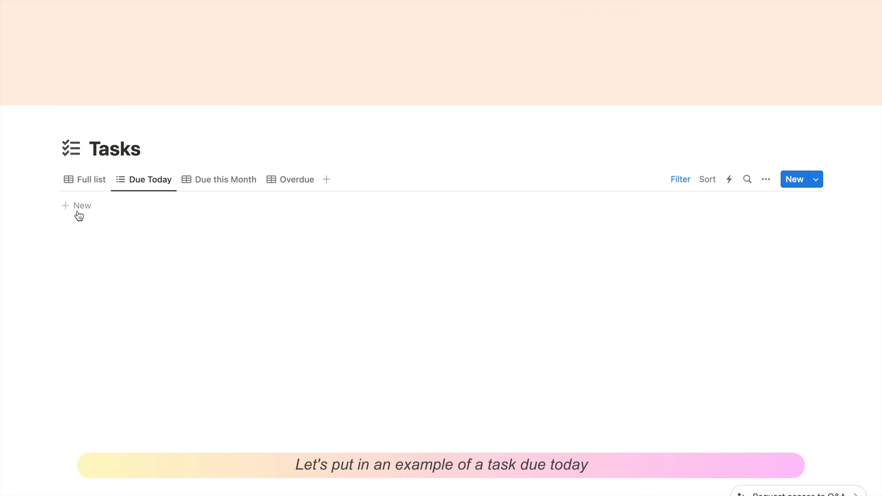
# Add a task named "Task due today" to the Due Today view and give it the flag icon
pyautogui.click(80, 206)
pyautogui.write('Task due today')
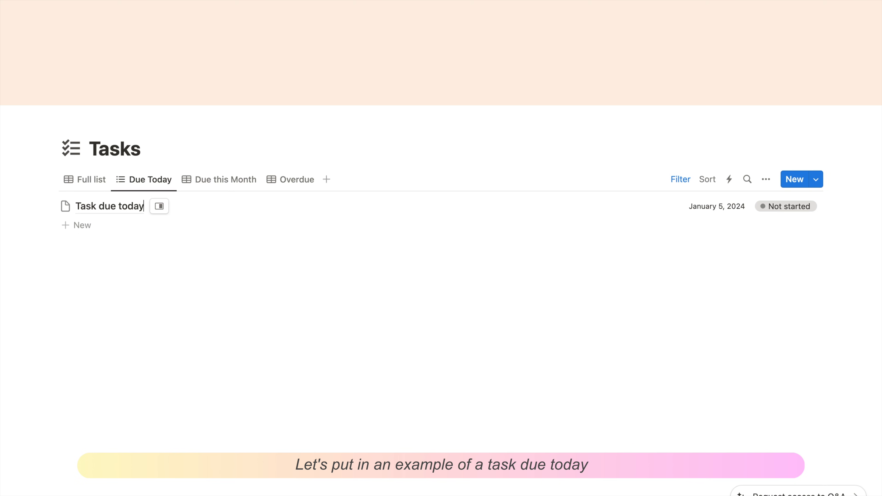
pyautogui.press('Escape')
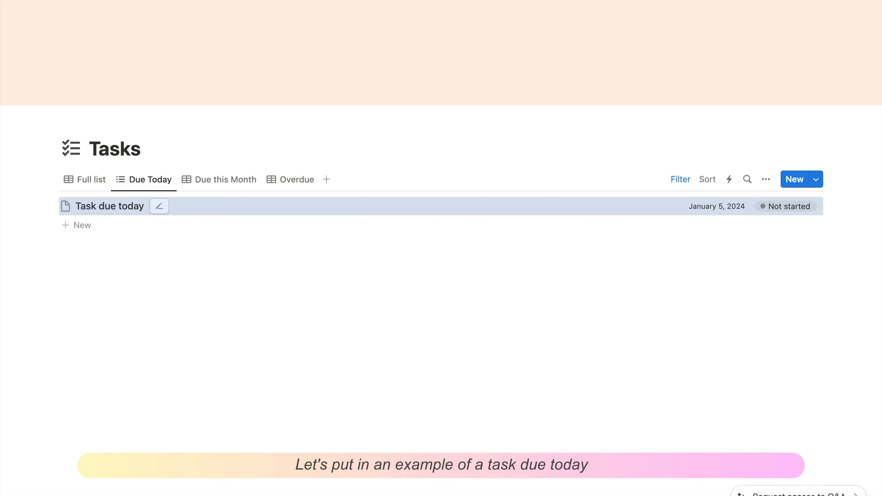
pyautogui.click(65, 205)
pyautogui.click(65, 233)
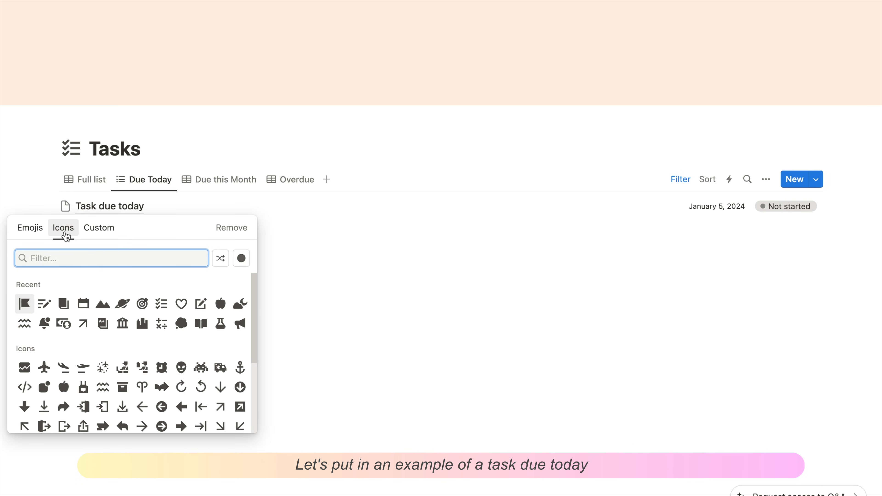
pyautogui.click(26, 302)
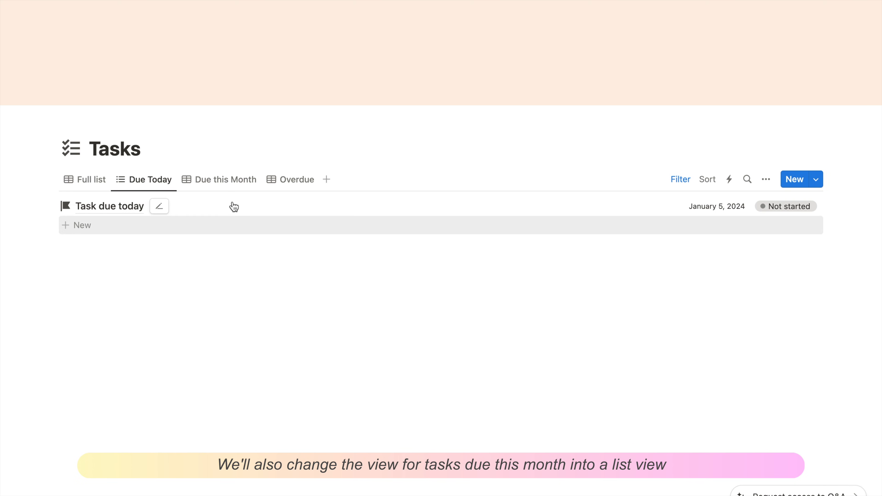
# Change the layout of the Due this Month view to List
pyautogui.click(228, 187)
pyautogui.click(221, 190)
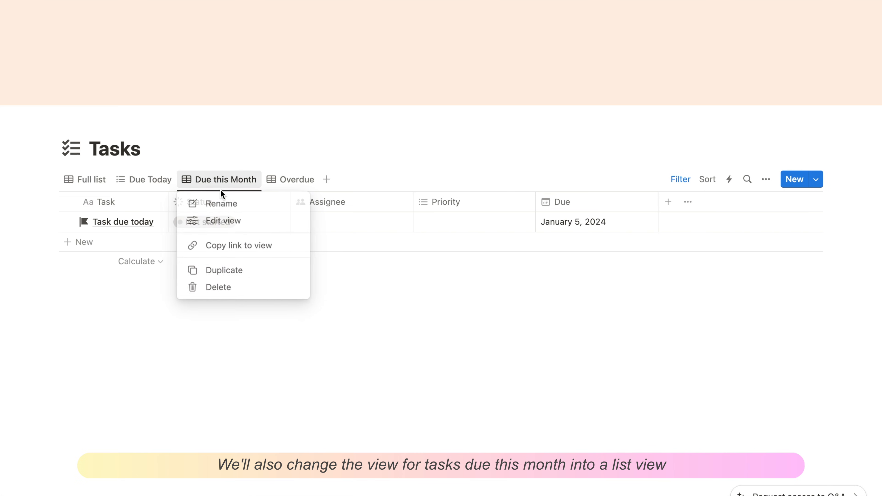
pyautogui.click(235, 221)
pyautogui.click(747, 298)
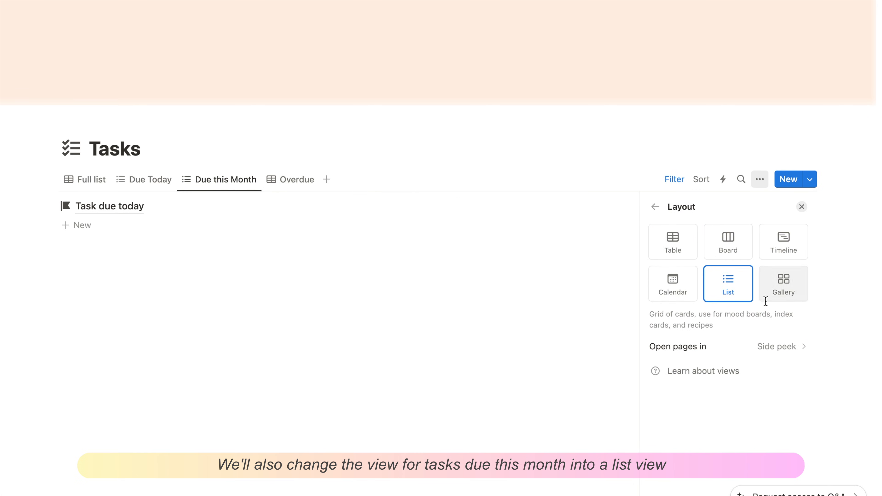
# Show the Due and Status properties and hide Assignee in the Due this Month list
pyautogui.click(655, 207)
pyautogui.click(759, 280)
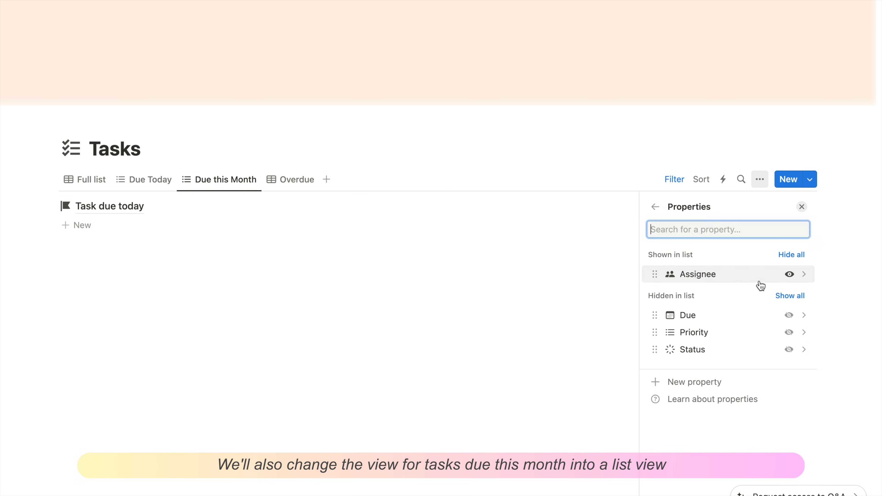
pyautogui.click(790, 316)
pyautogui.click(789, 349)
pyautogui.click(789, 274)
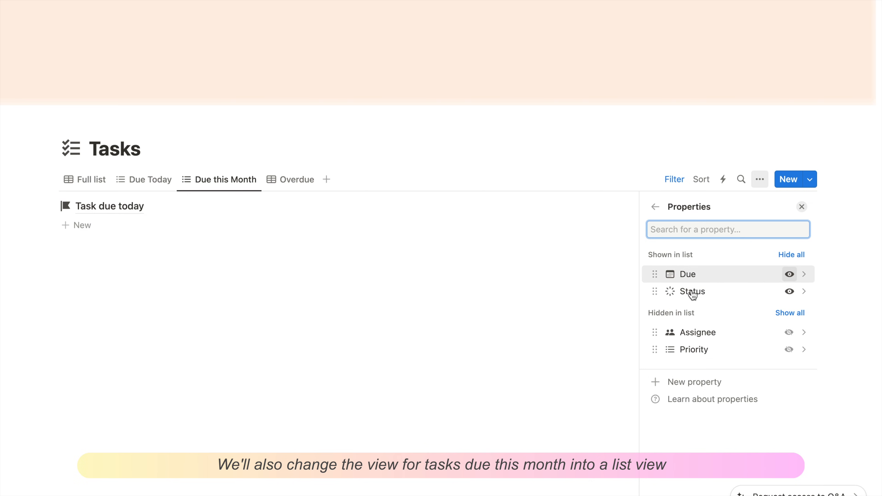
pyautogui.click(496, 310)
# Add a task named "Task due this month" to the Due this Month view and set its due date to January 26, 2024
pyautogui.click(153, 228)
pyautogui.write('Task due')
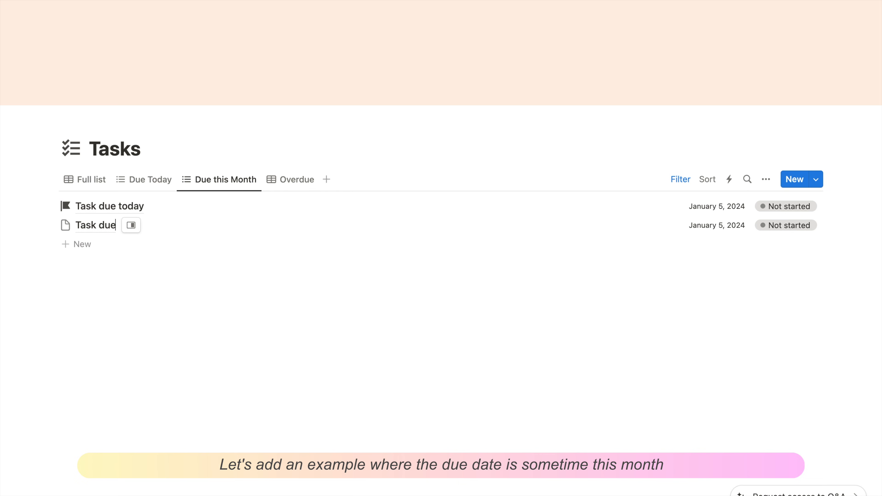
pyautogui.write(' this month')
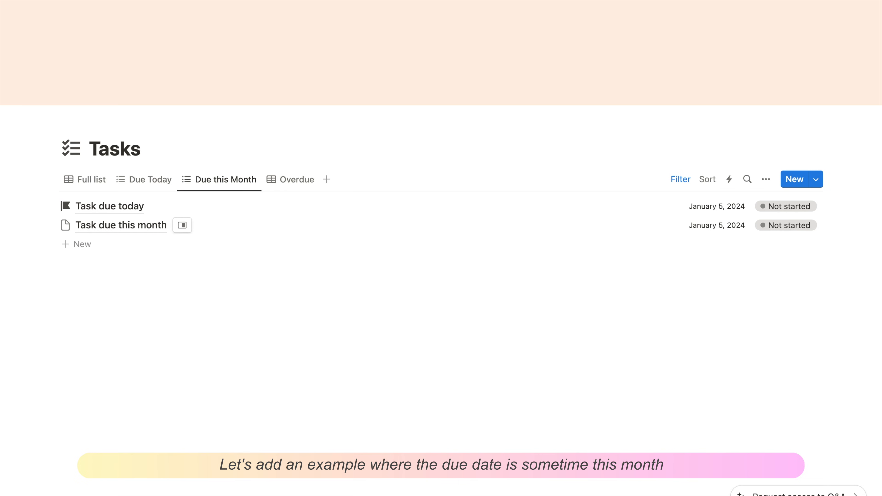
pyautogui.press('Escape')
pyautogui.click(697, 226)
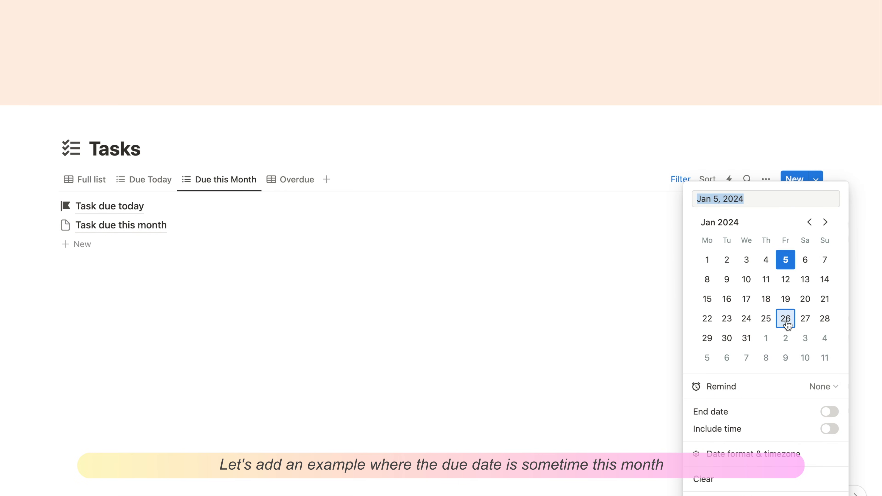
pyautogui.click(785, 319)
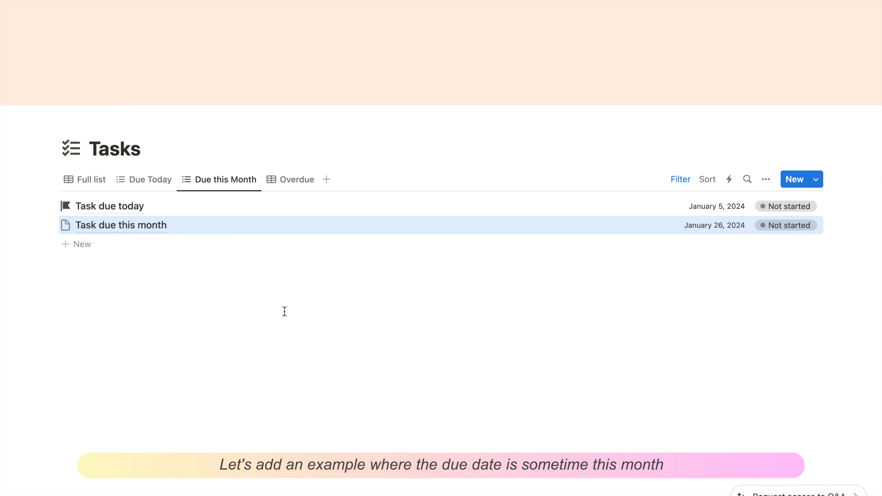
# Give the "Task due this month" entry the flag icon
pyautogui.click(65, 225)
pyautogui.click(63, 247)
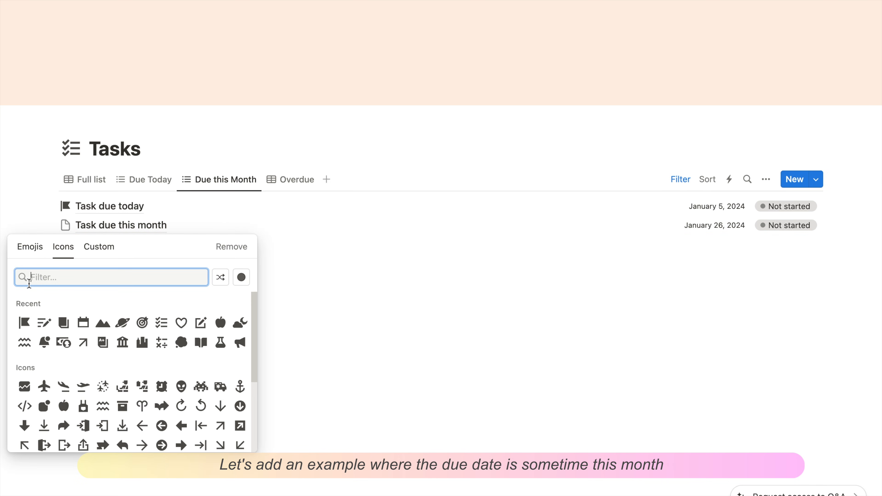
pyautogui.click(24, 321)
# Change the layout of the Overdue view to List
pyautogui.click(277, 187)
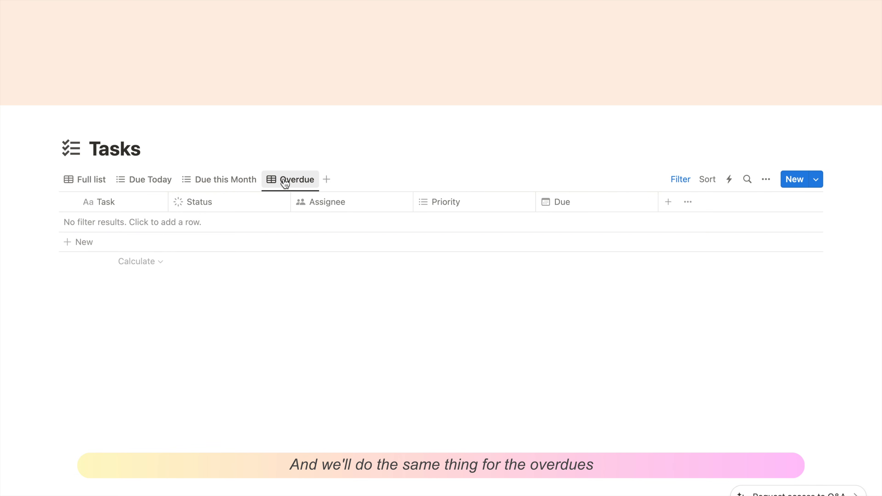
pyautogui.click(293, 180)
pyautogui.click(305, 220)
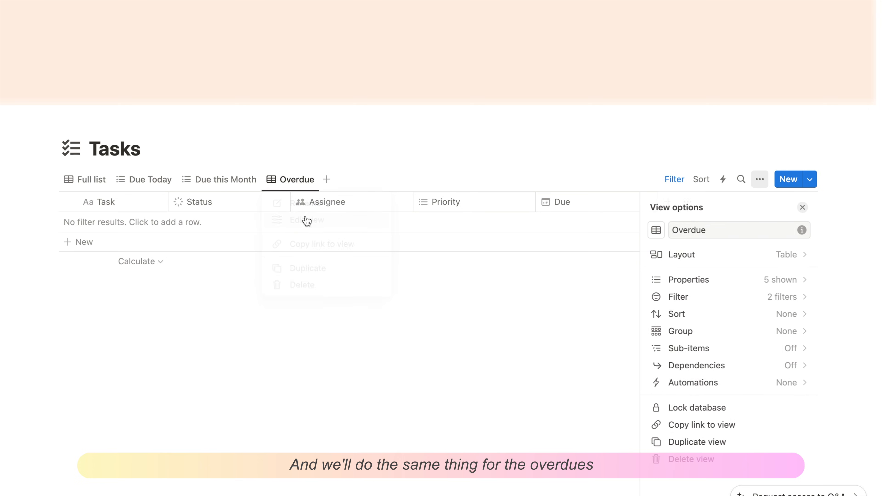
pyautogui.click(745, 255)
pyautogui.click(718, 282)
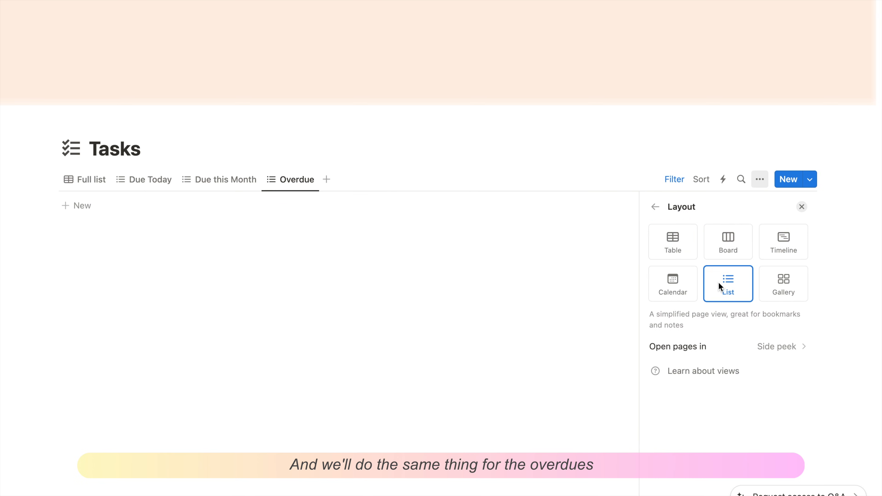
# Show the Due and Status properties in the Overdue list
pyautogui.click(655, 207)
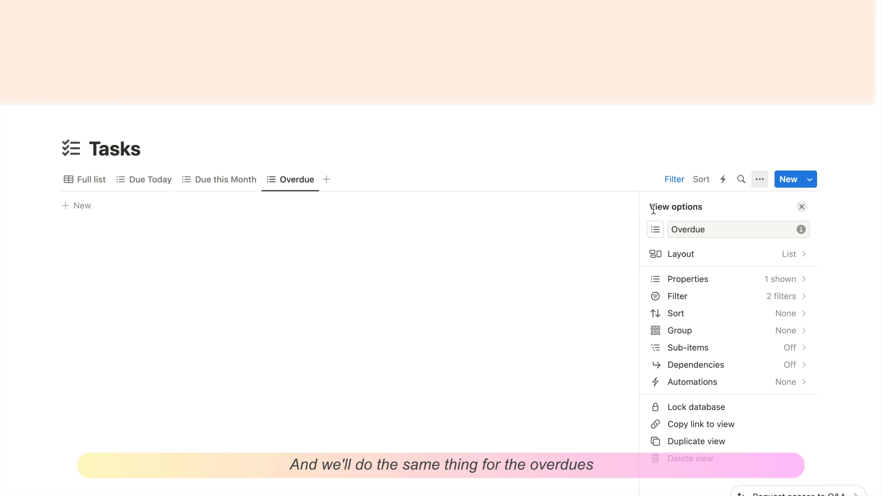
pyautogui.click(715, 283)
pyautogui.click(787, 274)
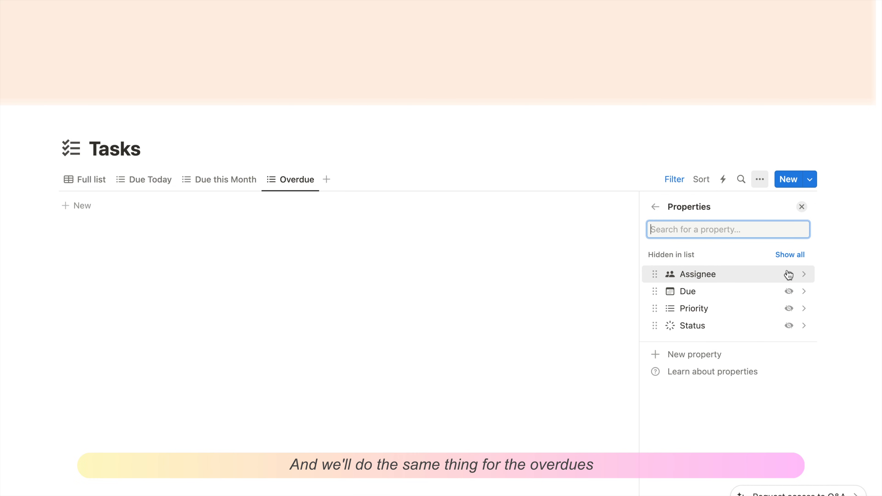
pyautogui.click(789, 293)
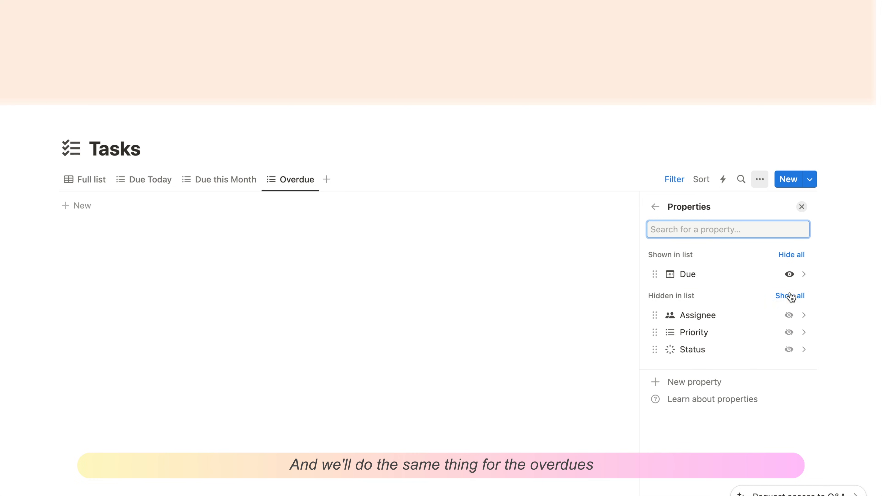
pyautogui.click(789, 350)
pyautogui.click(496, 302)
# Add a task named "Overdue task" to the Overdue view and give it the flag icon
pyautogui.click(81, 207)
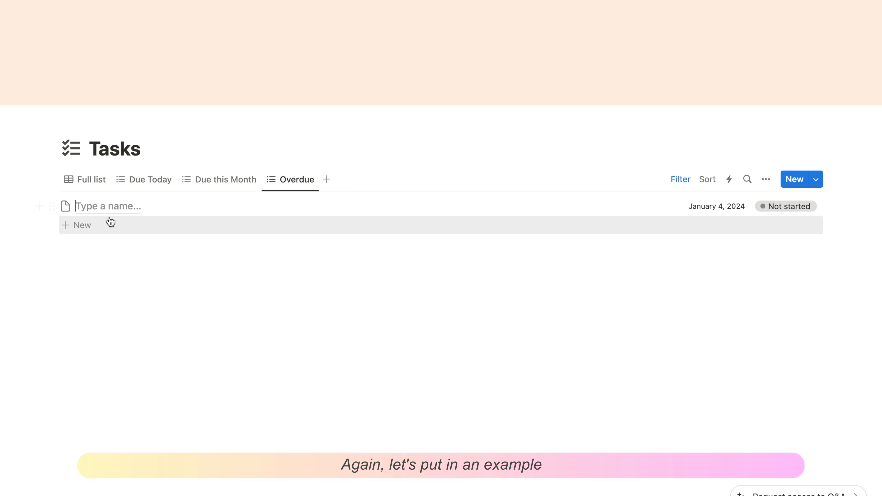
pyautogui.write('Overdue tas')
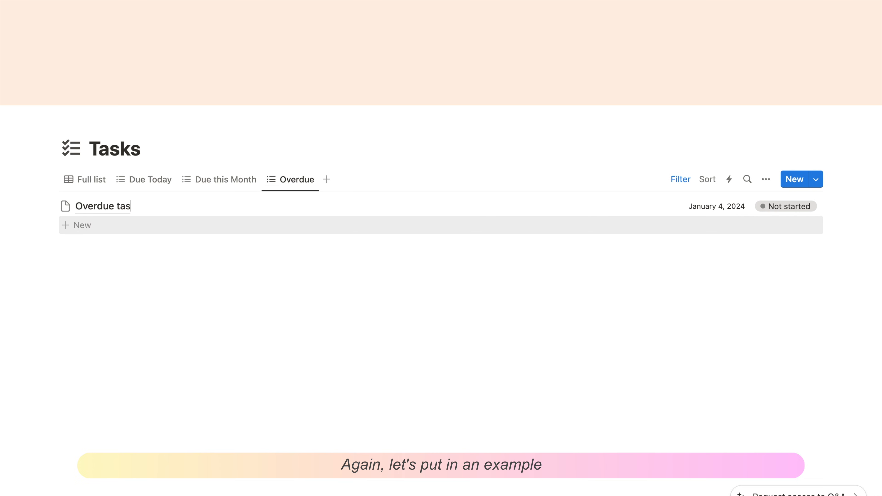
pyautogui.write('k')
pyautogui.press('Escape')
pyautogui.click(65, 207)
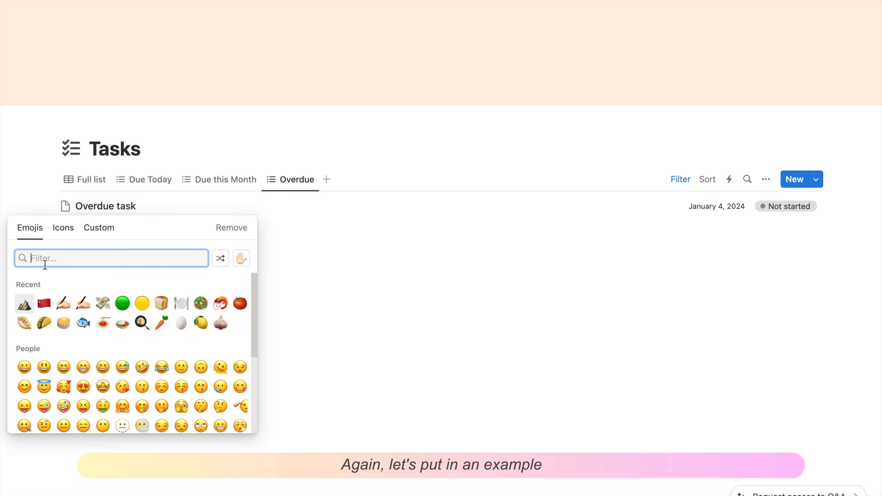
pyautogui.click(63, 228)
pyautogui.click(25, 302)
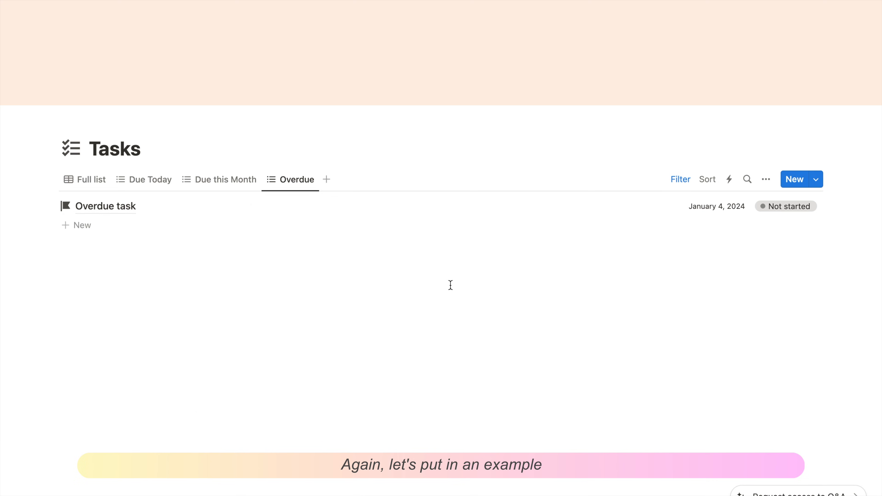
# Set the due date of "Overdue task" to December 27, 2023
pyautogui.click(718, 206)
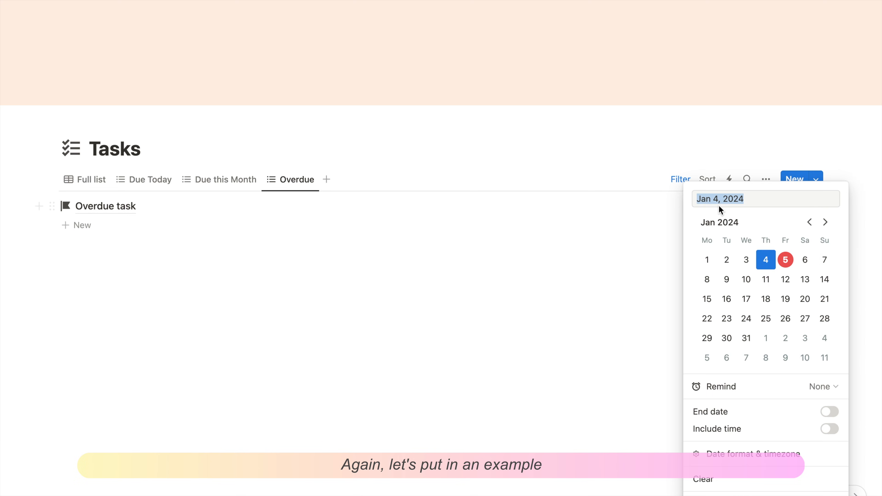
pyautogui.click(810, 222)
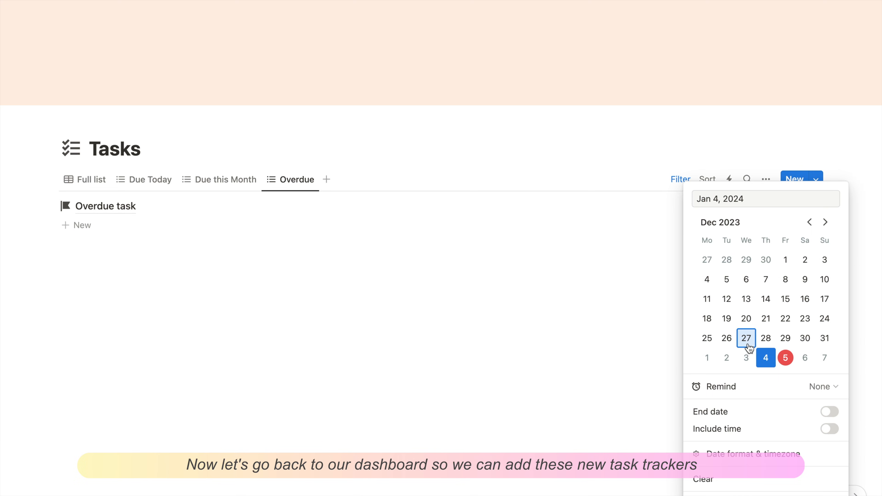
pyautogui.click(552, 314)
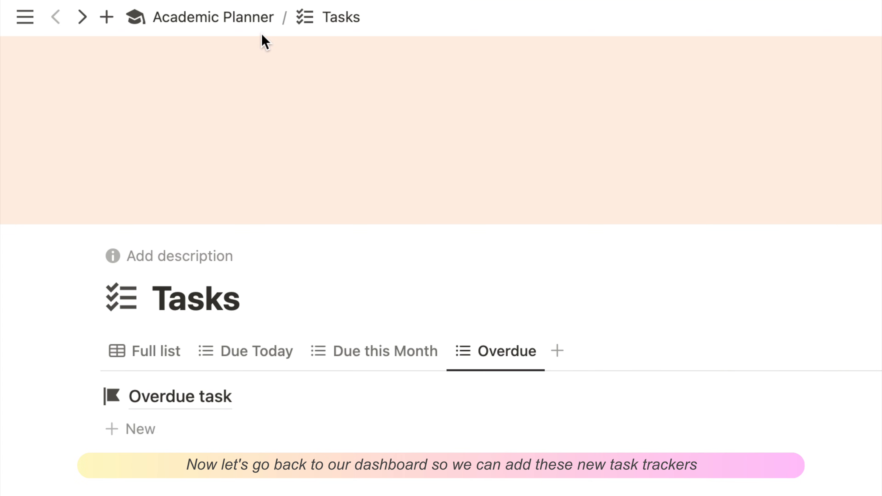
# On the Academic Planner page, insert a list view database block directly below the Assignments & Tasks heading
pyautogui.click(252, 27)
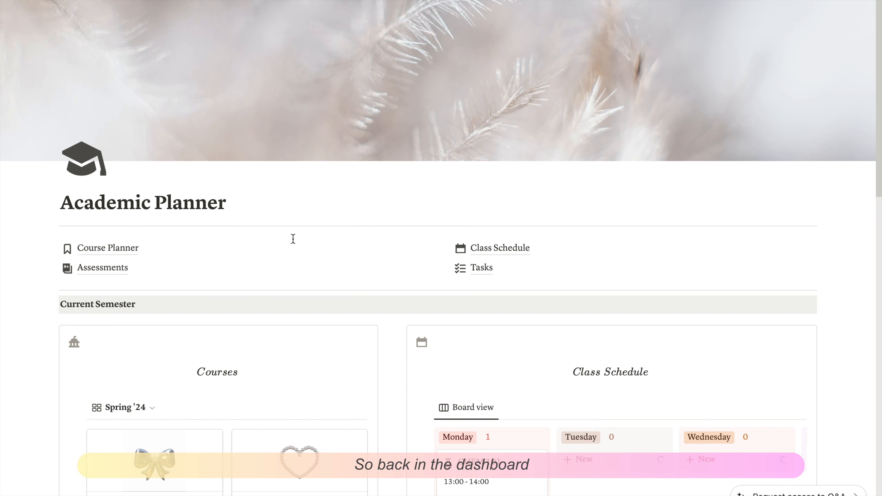
pyautogui.scroll(-10, 383, 275)
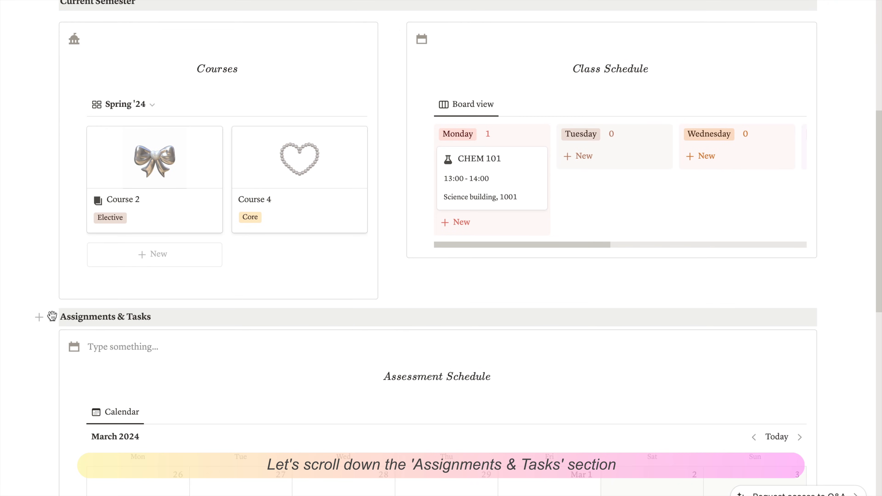
pyautogui.click(41, 317)
pyautogui.click(96, 339)
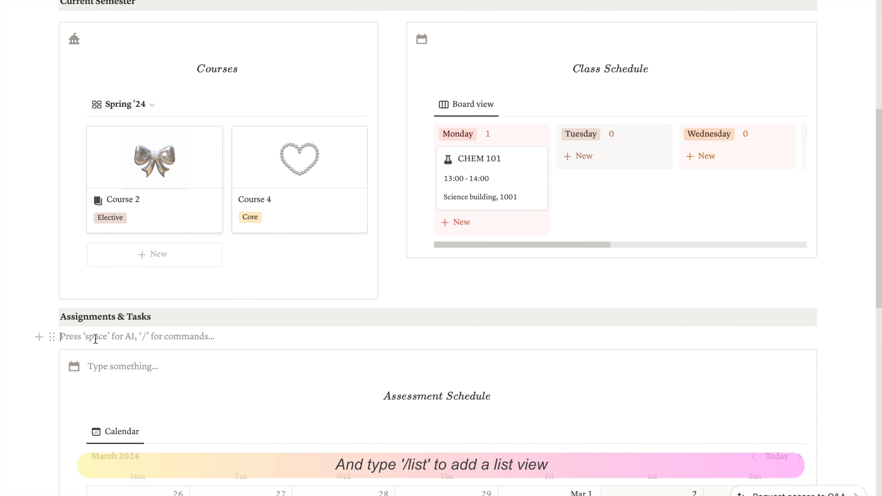
pyautogui.write('/list')
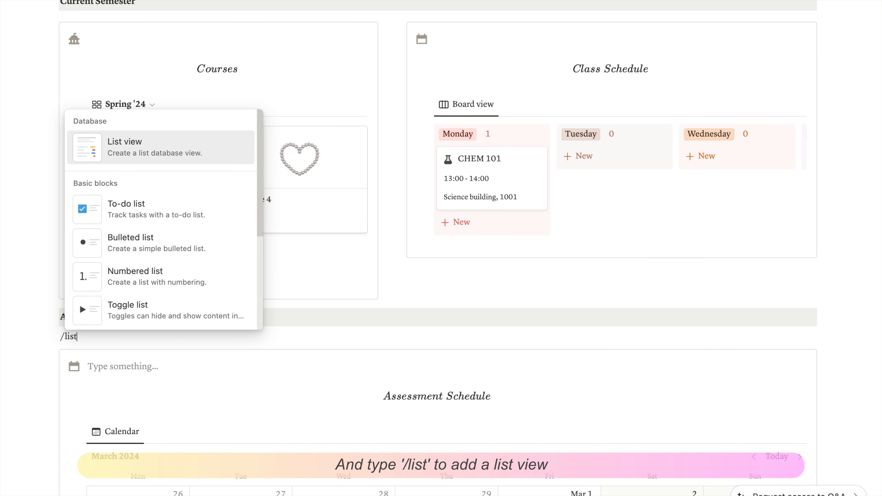
pyautogui.click(132, 150)
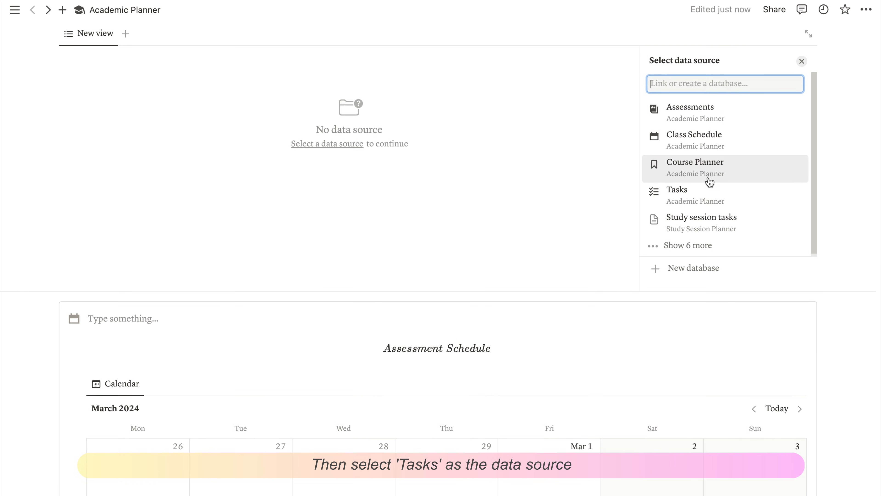
# Link the new list view to the Tasks database and copy its existing Due Today view
pyautogui.click(702, 163)
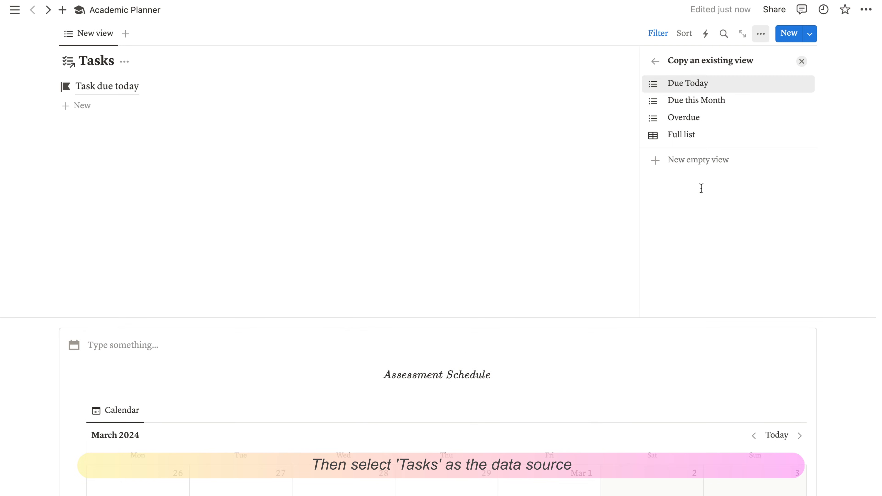
pyautogui.click(691, 85)
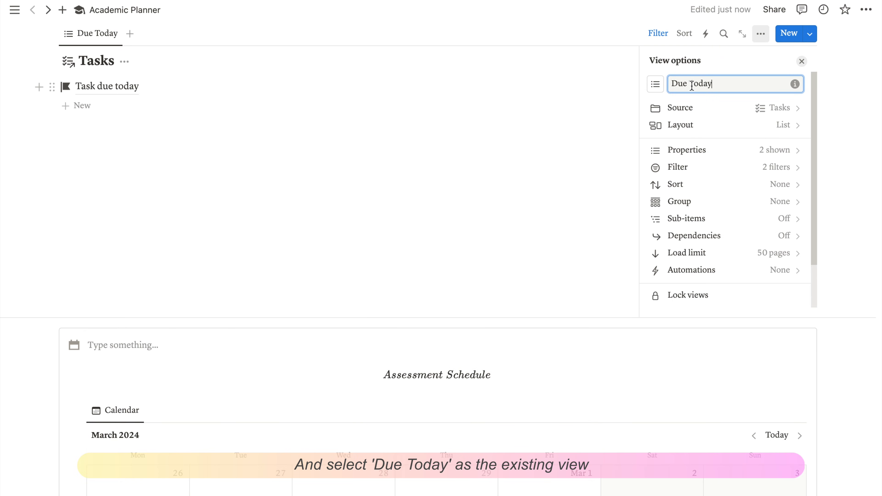
pyautogui.click(569, 197)
# Add a second list view of the Tasks database below the Due Today list, copying the existing Due this Month view
pyautogui.scroll(2, 196, 182)
pyautogui.scroll(2, 196, 183)
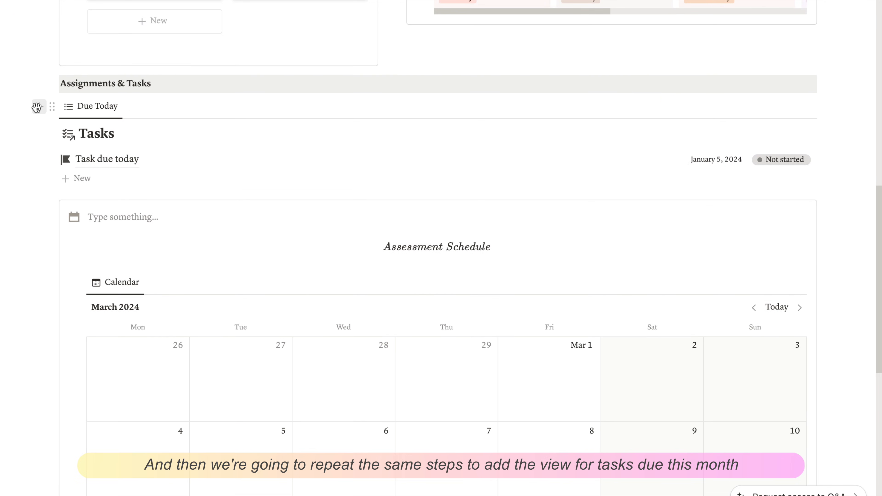
pyautogui.click(39, 104)
pyautogui.click(71, 204)
pyautogui.write('/list')
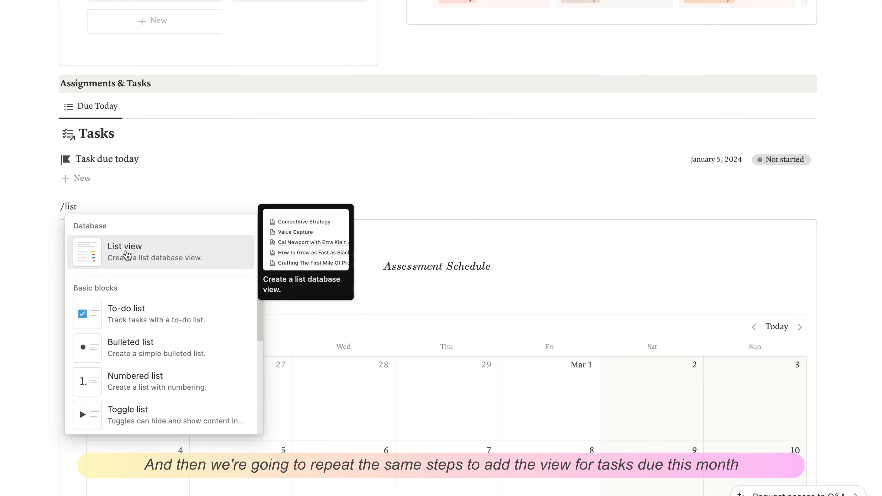
pyautogui.click(127, 250)
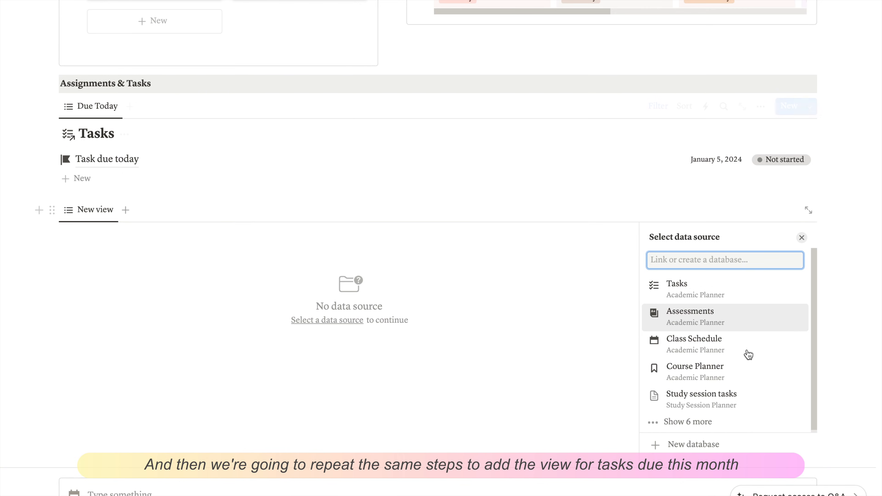
pyautogui.click(713, 292)
pyautogui.click(696, 278)
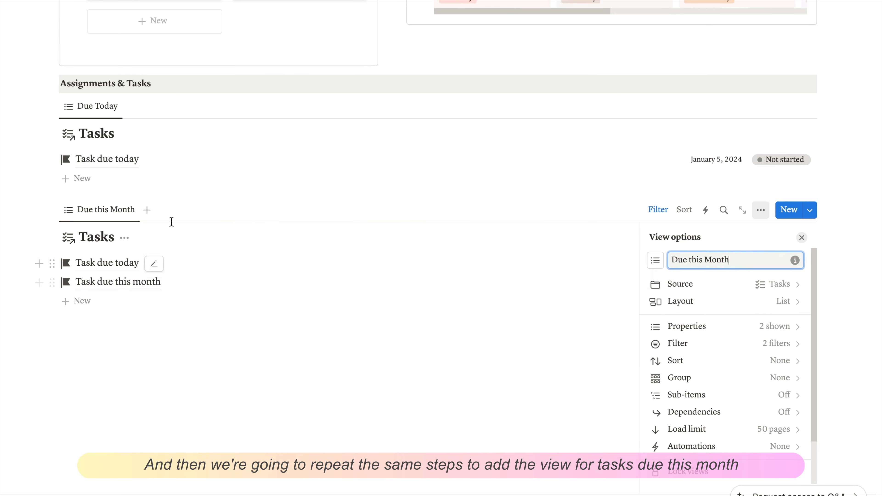
pyautogui.click(117, 379)
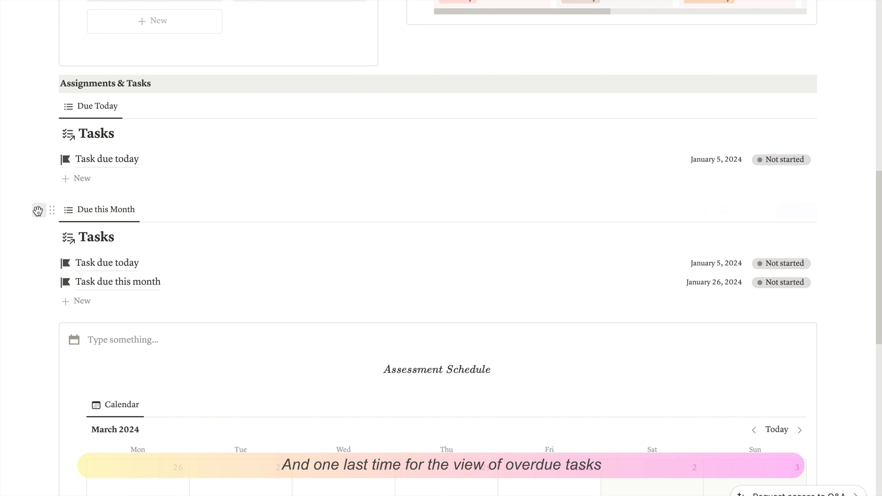
# Add a third list view of the Tasks database below the Due this Month list, copying the existing Overdue view
pyautogui.click(39, 209)
pyautogui.press('Escape')
pyautogui.write('/list')
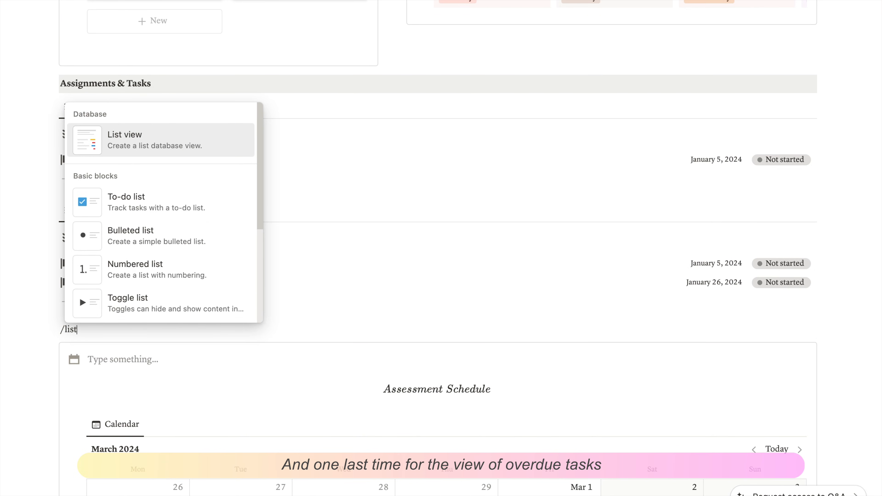
pyautogui.click(163, 136)
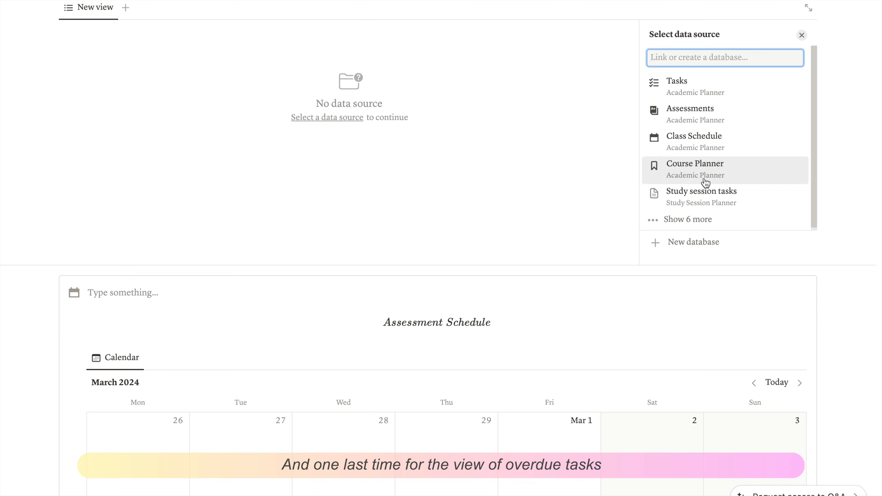
pyautogui.click(691, 91)
pyautogui.click(696, 94)
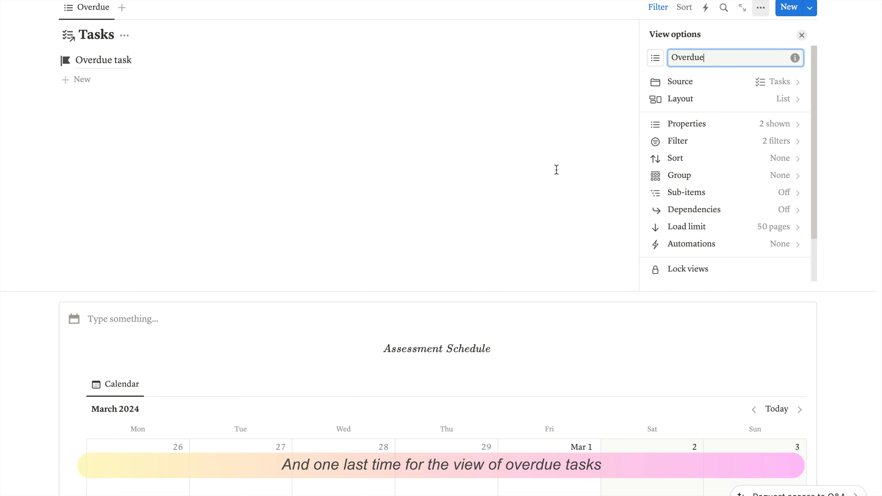
pyautogui.click(507, 238)
pyautogui.scroll(10, 470, 246)
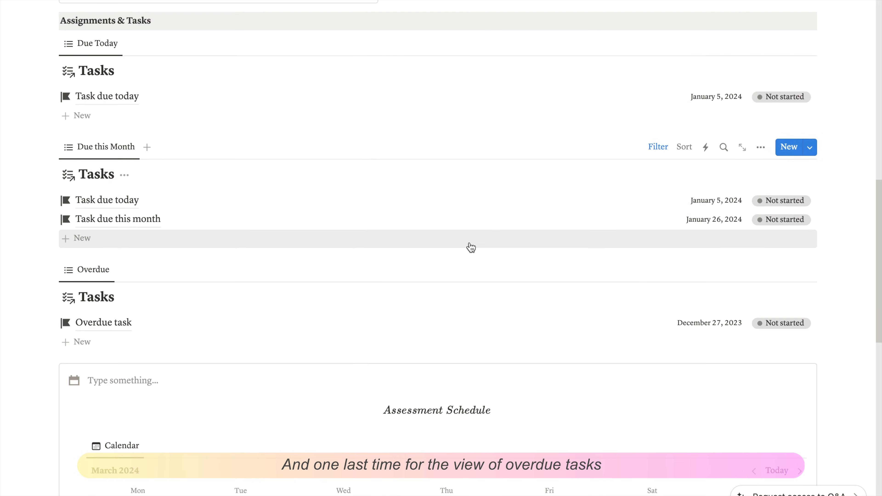
pyautogui.scroll(-1, 469, 247)
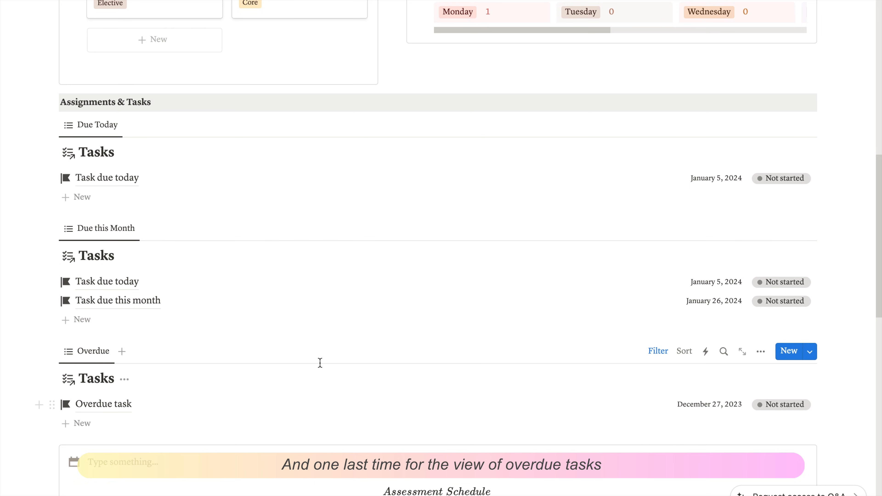
# Hide the Tasks database title on the Due Today, Due this Month and Overdue lists
pyautogui.click(124, 153)
pyautogui.click(126, 217)
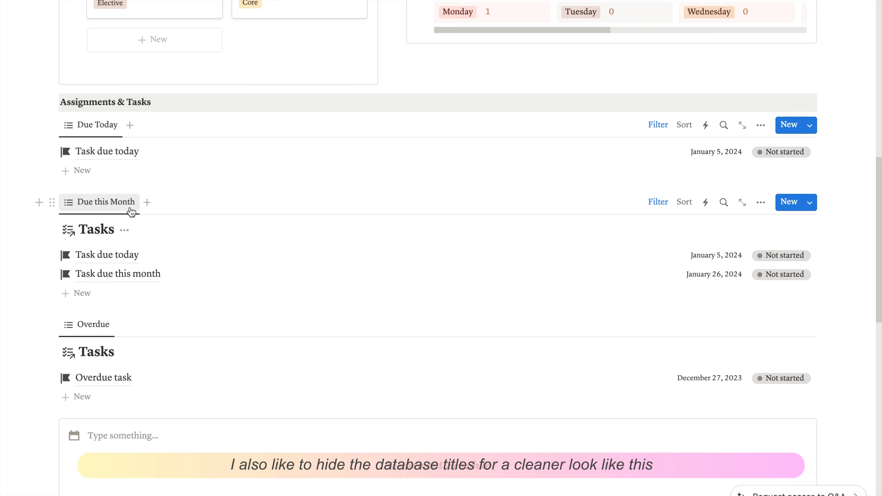
pyautogui.click(124, 230)
pyautogui.click(138, 296)
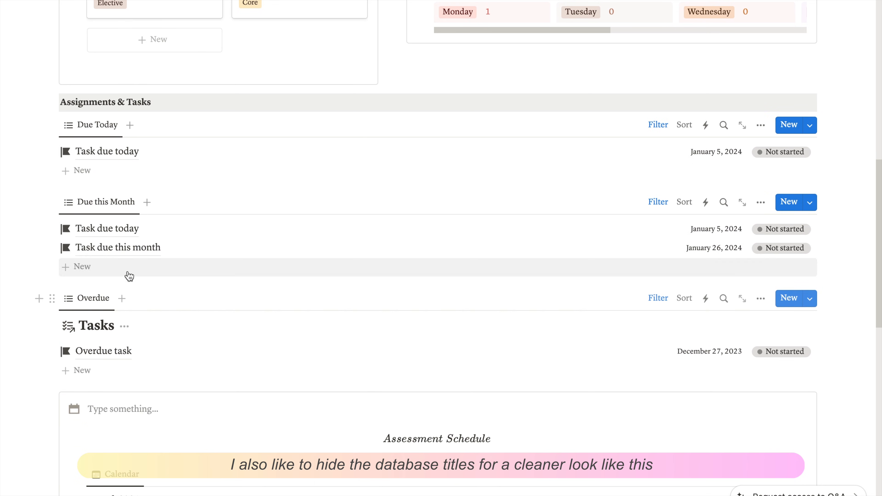
pyautogui.click(124, 326)
pyautogui.click(140, 391)
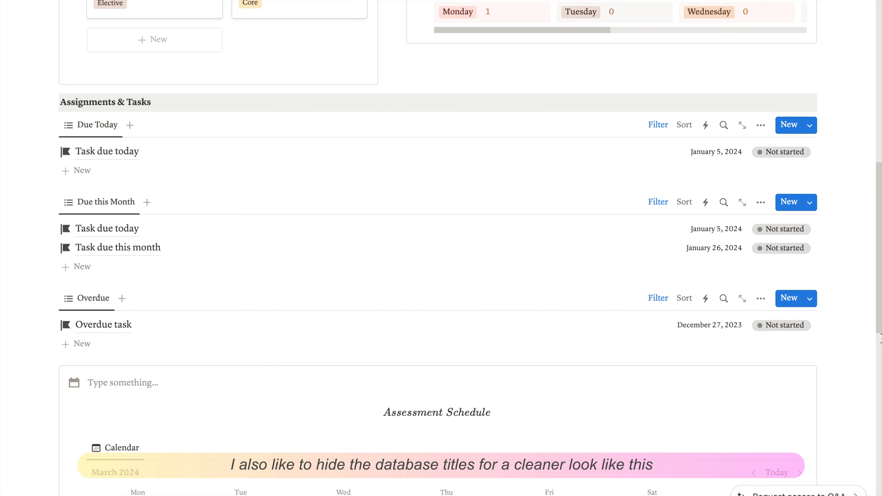
# Insert an empty callout block directly below the Overdue list
pyautogui.scroll(-3, 857, 340)
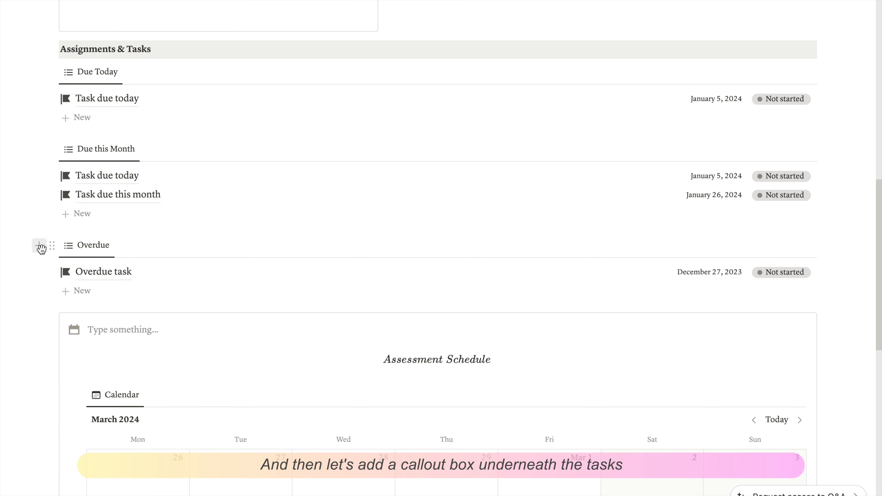
pyautogui.click(39, 246)
pyautogui.click(84, 318)
pyautogui.write('/call')
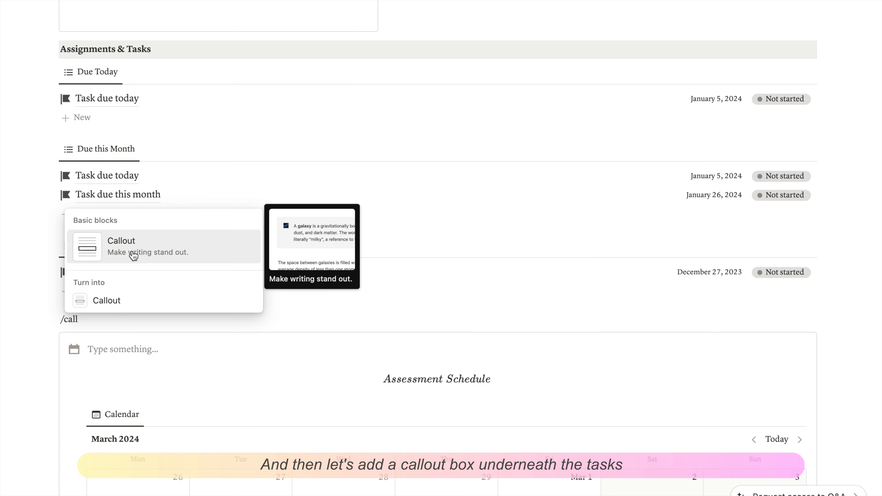
pyautogui.click(134, 255)
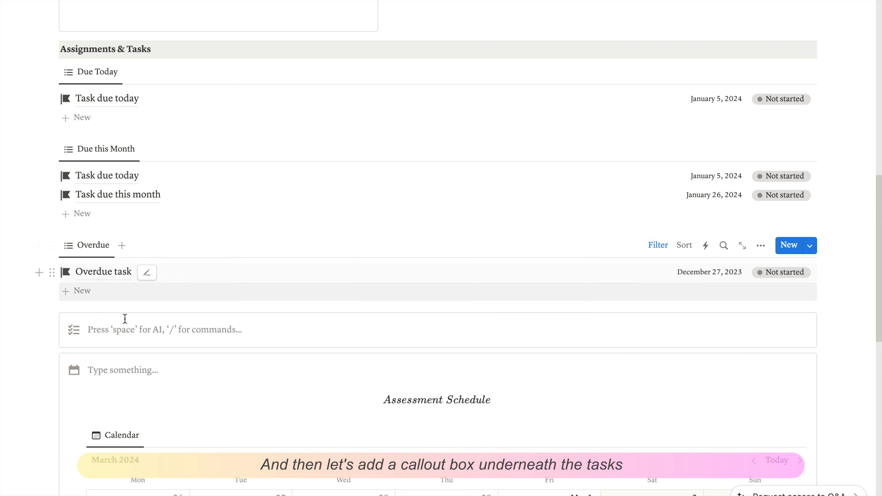
# Duplicate the Assessment Schedule title block and move the copy into the new callout below the Overdue list
pyautogui.click(80, 388)
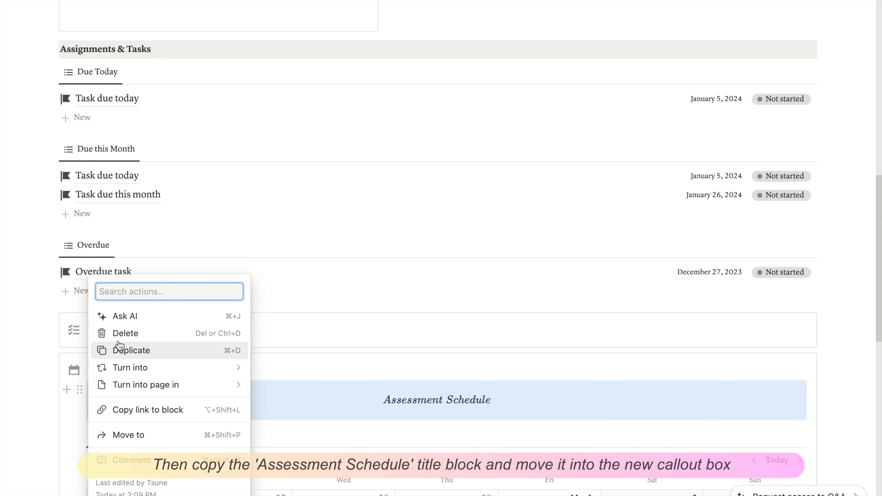
pyautogui.click(147, 349)
pyautogui.moveTo(81, 430); pyautogui.dragTo(113, 335)
# Change the copied title equation in the new callout to Task\;Reminders
pyautogui.click(429, 361)
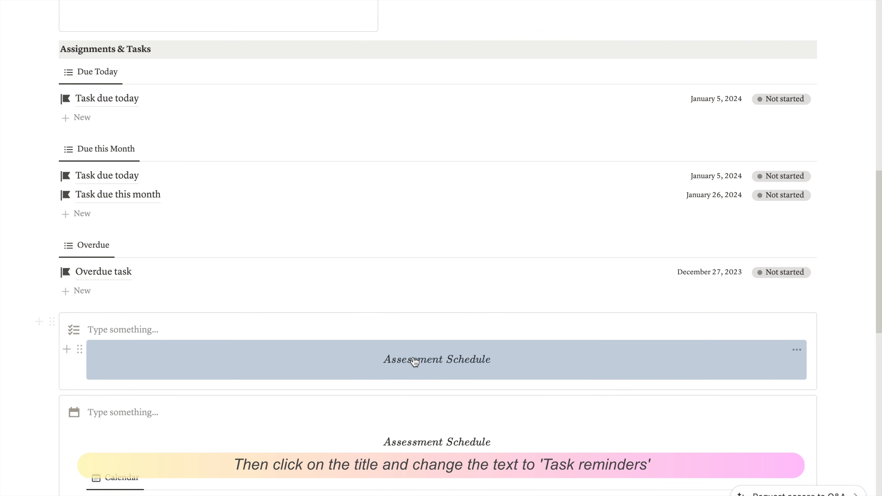
pyautogui.click(372, 392)
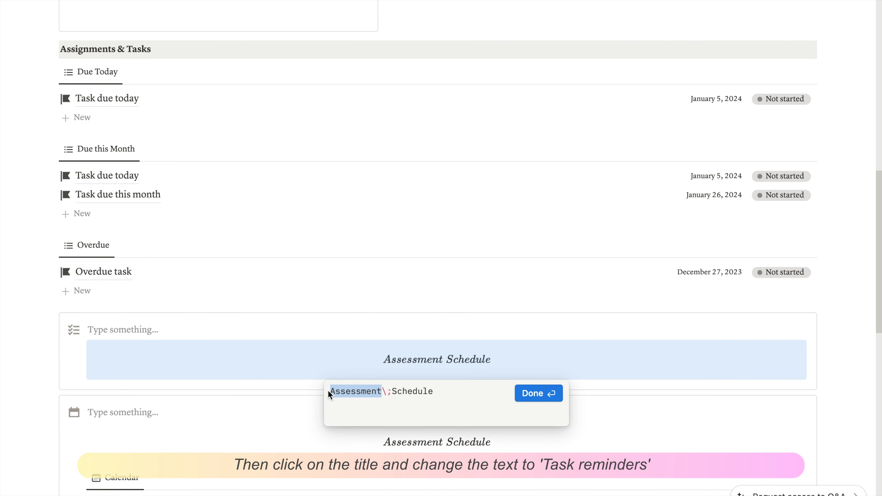
pyautogui.write('Task\\;Reminders')
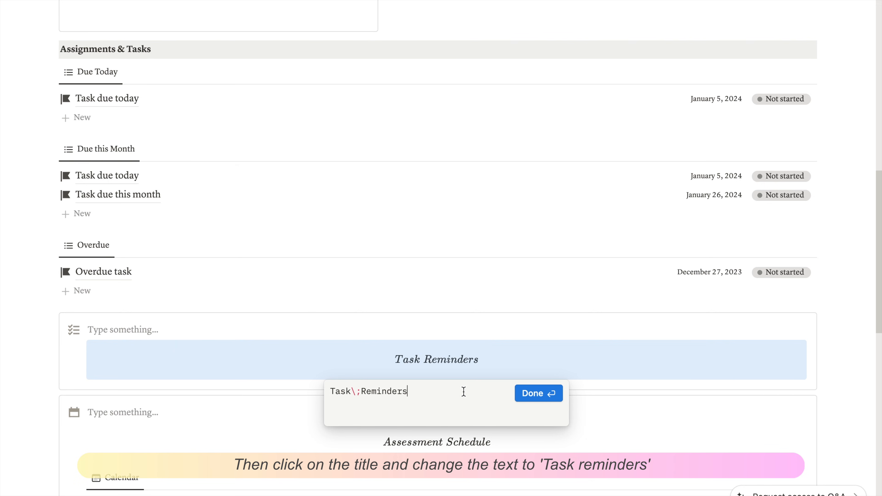
pyautogui.click(534, 402)
# Move the Due Today, Due this Month and Overdue lists into the Task Reminders callout, and place that callout beside the Assessment Schedule callout
pyautogui.moveTo(53, 71); pyautogui.dragTo(117, 382)
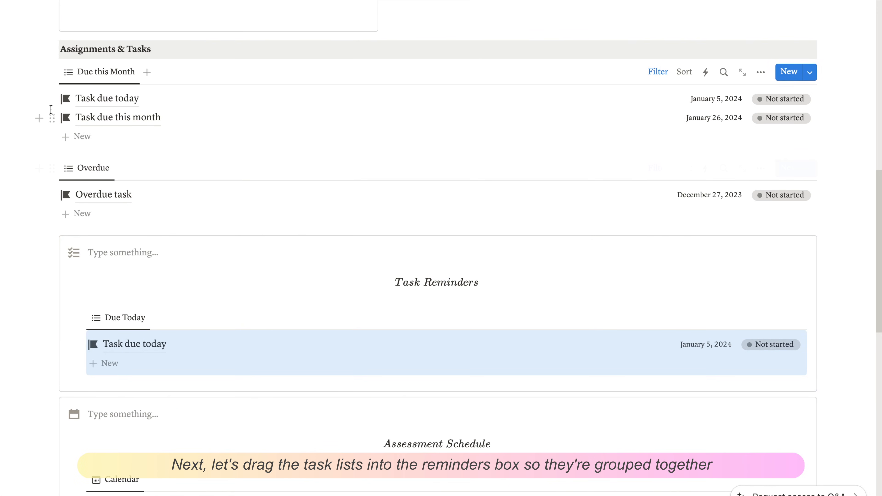
pyautogui.moveTo(53, 72); pyautogui.dragTo(131, 382)
pyautogui.moveTo(50, 71); pyautogui.dragTo(119, 382)
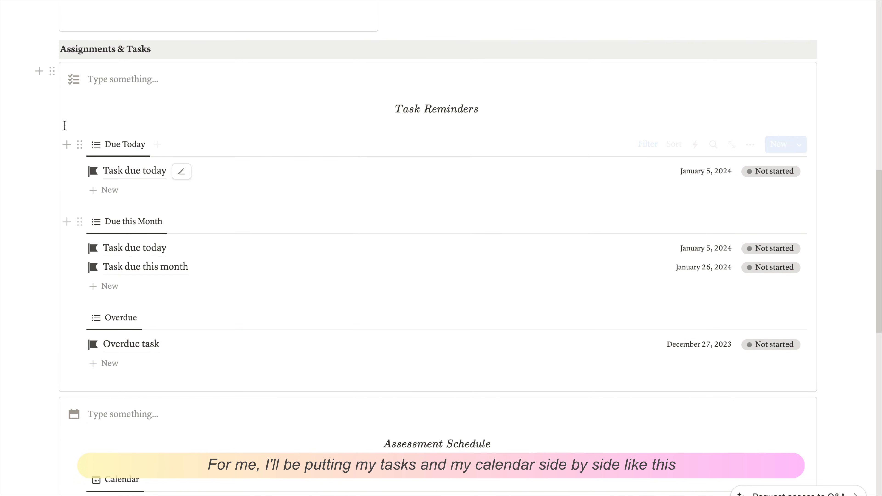
pyautogui.moveTo(55, 71); pyautogui.dragTo(58, 417)
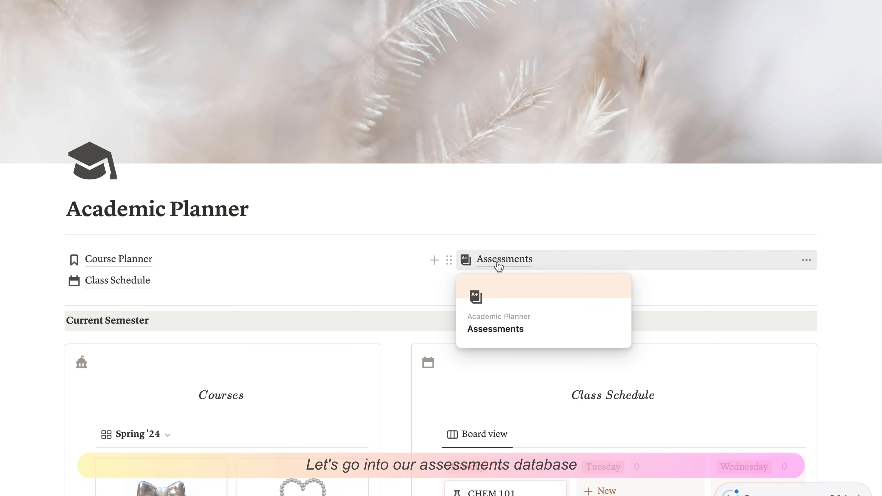
# In the Assessments database, create a new template, expand it to a full page and name it "New Essay"
pyautogui.click(496, 261)
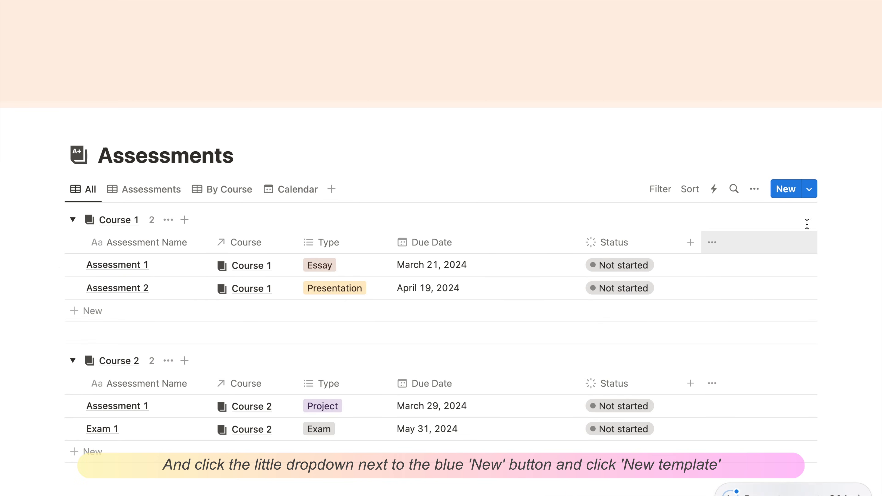
pyautogui.click(813, 193)
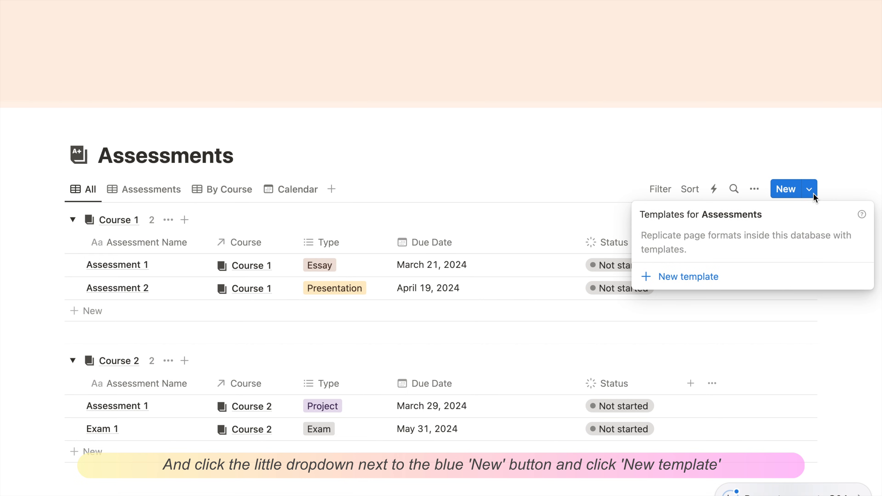
pyautogui.click(753, 275)
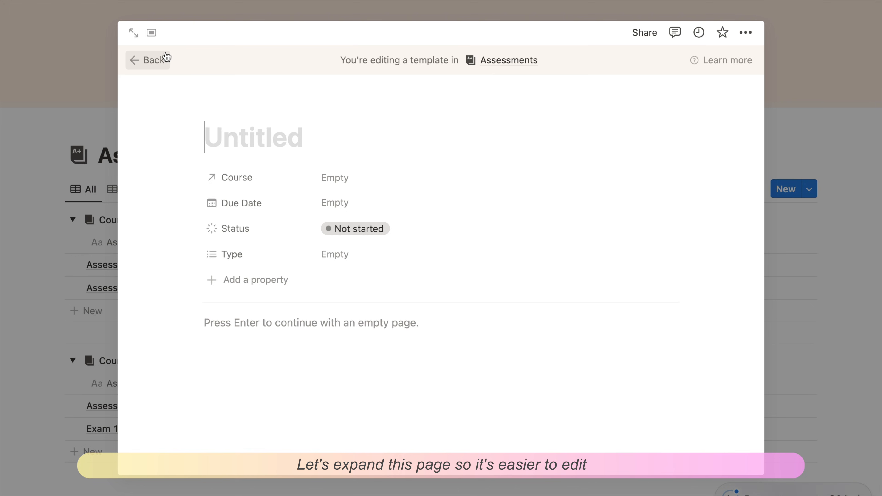
pyautogui.click(134, 33)
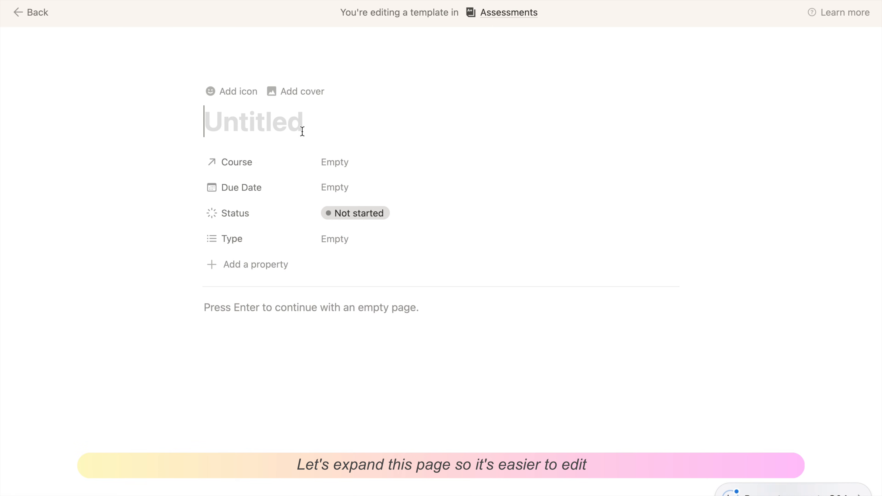
pyautogui.write('New')
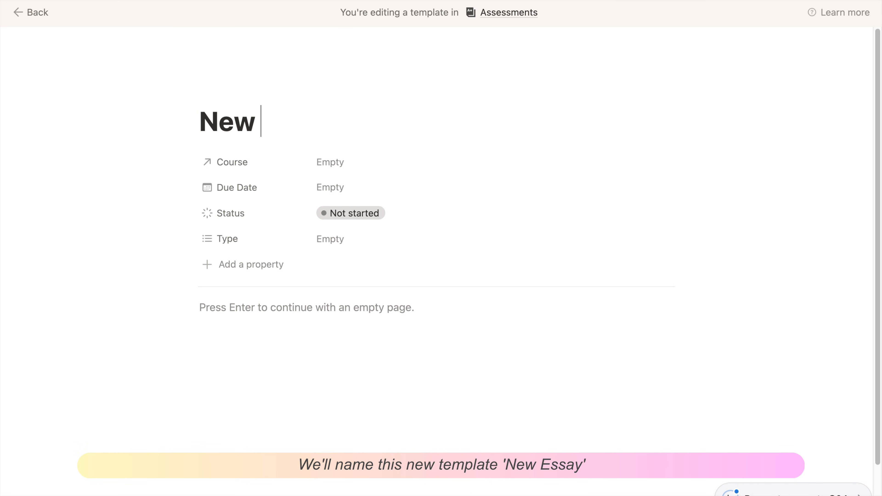
pyautogui.write(' Essay')
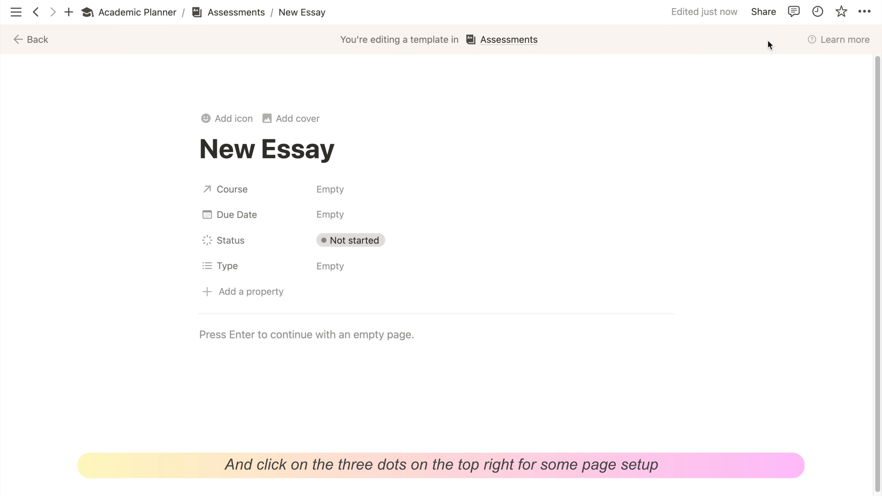
# Set the New Essay template page to the Serif font style with small text and full width
pyautogui.click(864, 12)
pyautogui.click(789, 67)
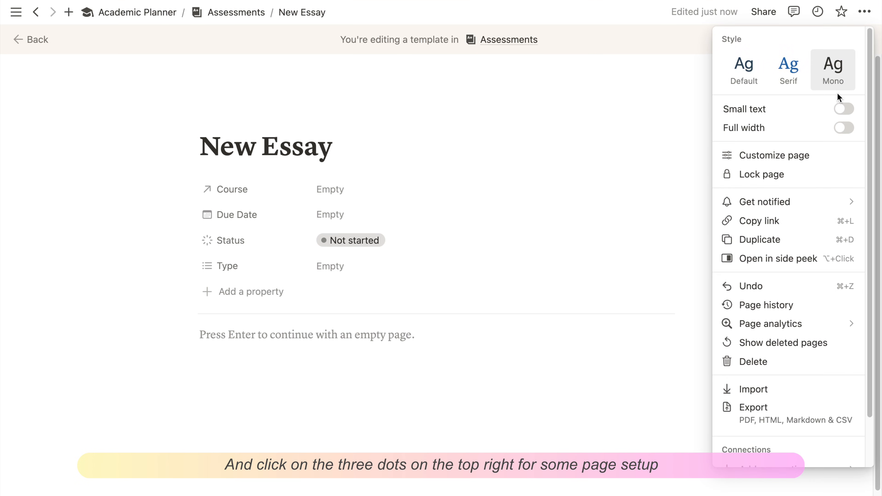
pyautogui.click(844, 109)
pyautogui.click(843, 128)
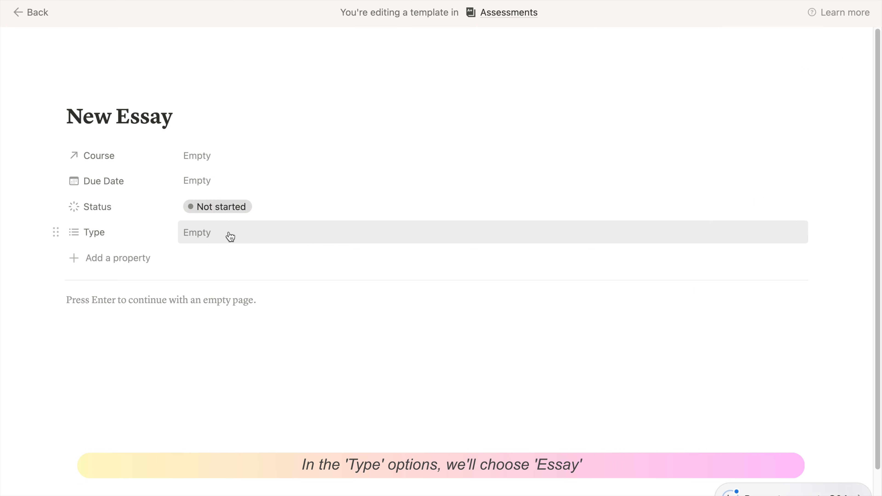
# Set the template's Type property to Essay and start an empty body below the properties
pyautogui.click(227, 234)
pyautogui.click(219, 315)
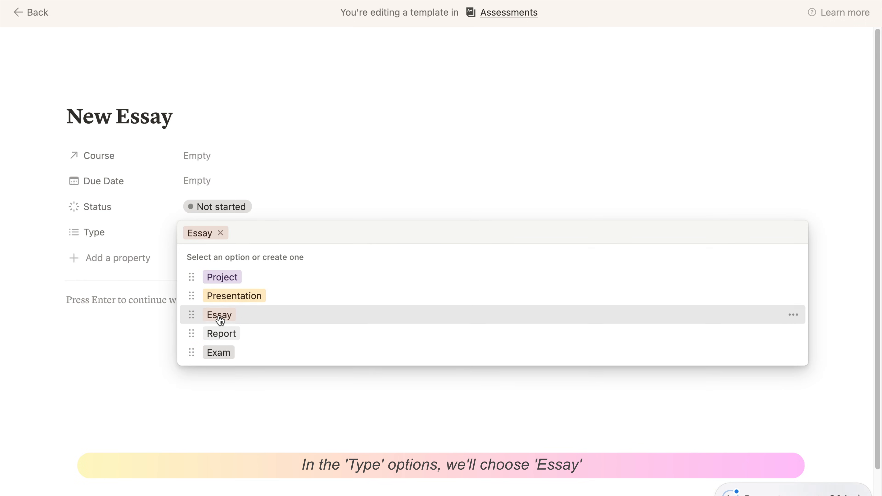
pyautogui.click(96, 350)
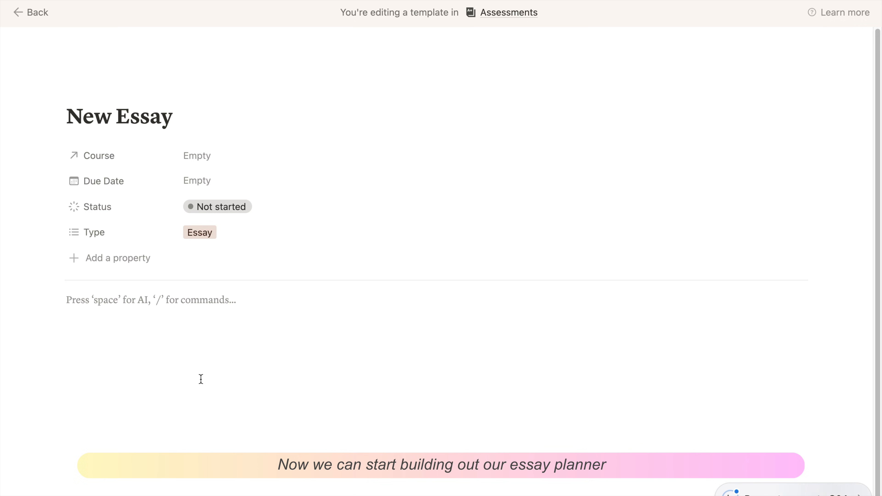
# Add two callout sections to the template body, with the bold titles "Topic:" and "Introduction:"
pyautogui.click(162, 299)
pyautogui.write('/call')
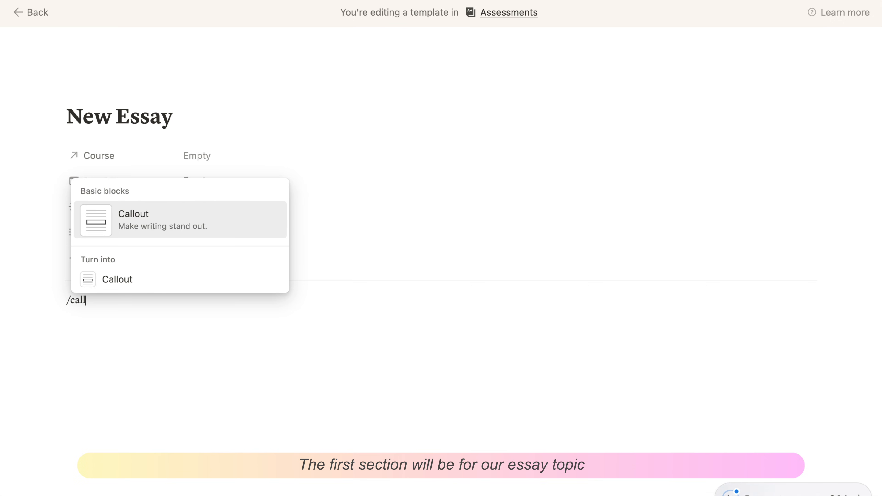
pyautogui.press('Return')
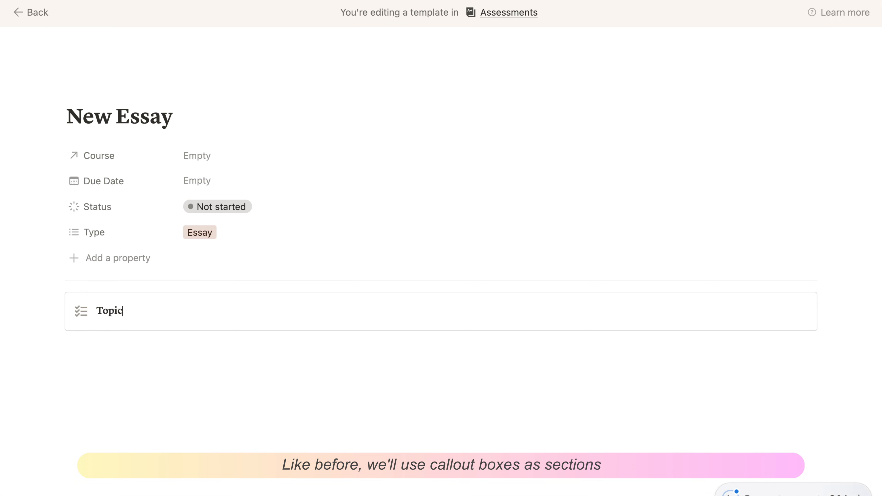
pyautogui.click(157, 366)
pyautogui.write('/call')
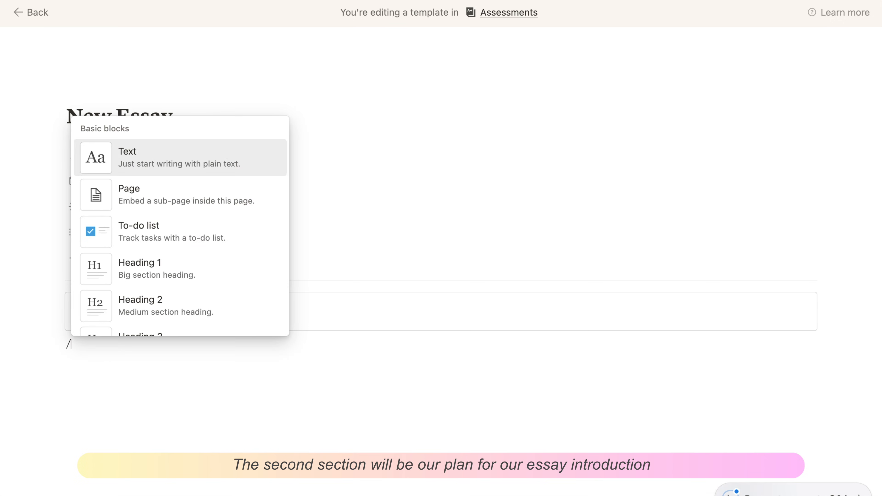
pyautogui.press('Return')
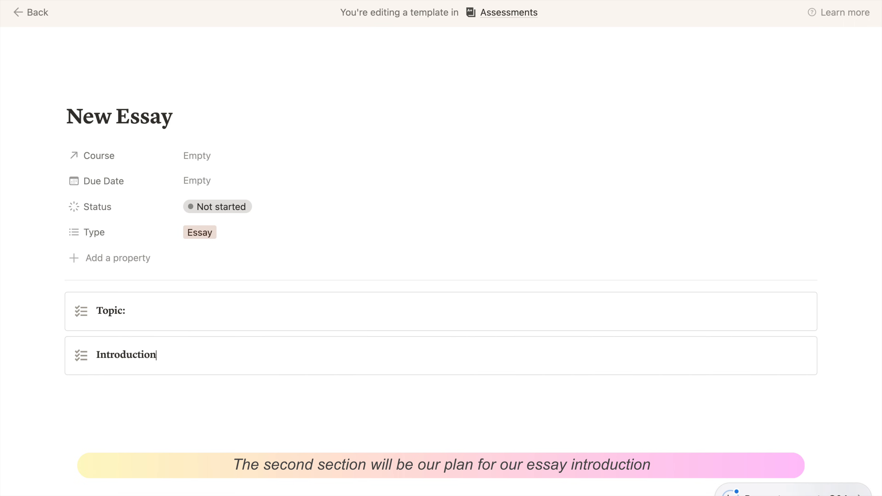
pyautogui.write(':')
# Add a callout section titled "Body one:" below Introduction, and duplicate it as a section titled "Body two:"
pyautogui.click(238, 387)
pyautogui.write('/call')
pyautogui.press('Return')
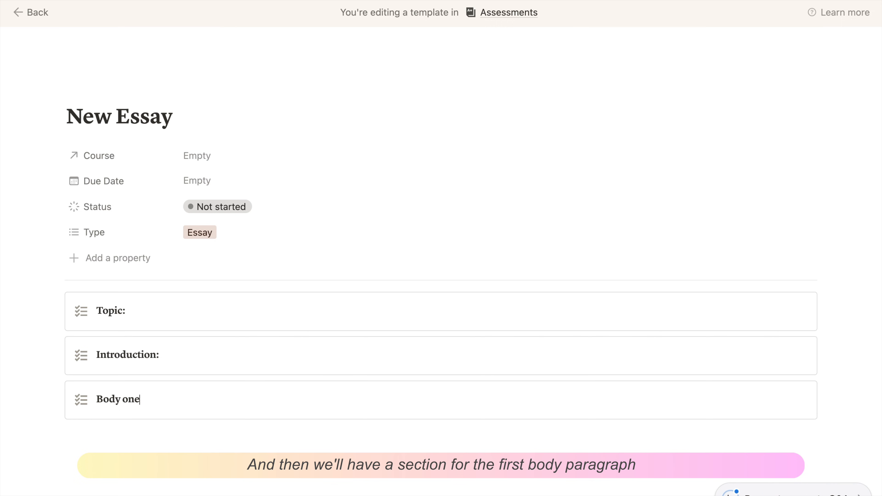
pyautogui.click(57, 391)
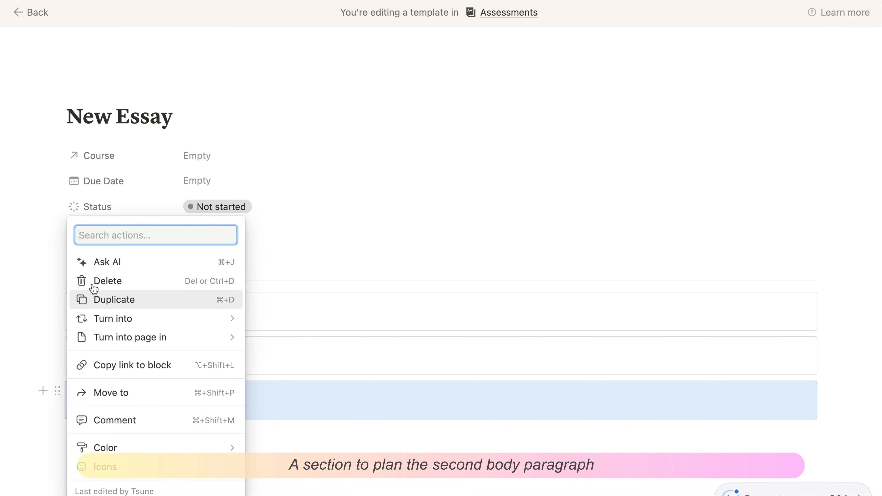
pyautogui.click(99, 302)
pyautogui.click(140, 443)
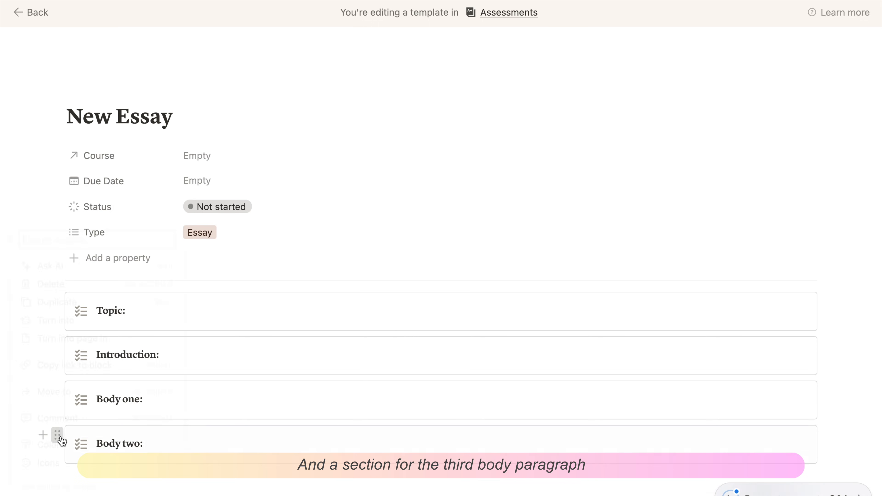
# Duplicate the "Body two:" callout and retitle the copy "Body three:"
pyautogui.click(57, 435)
pyautogui.click(98, 299)
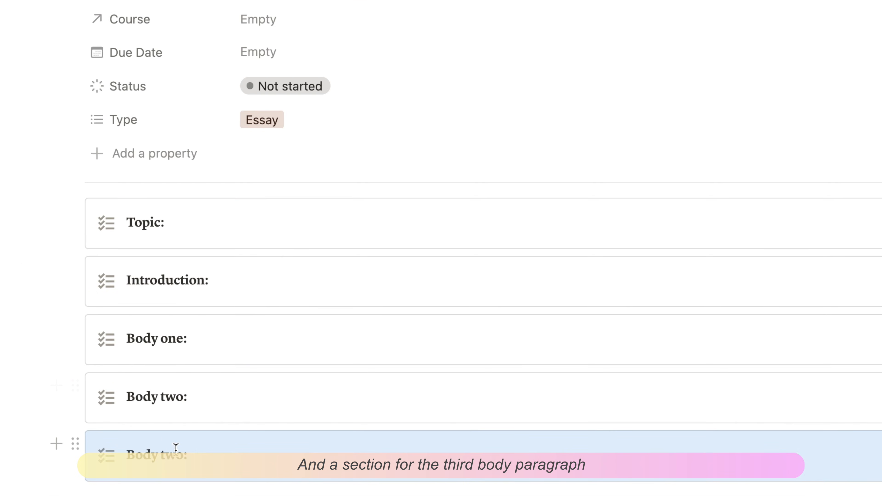
pyautogui.click(176, 449)
pyautogui.press('BackSpace')
pyautogui.write('hre')
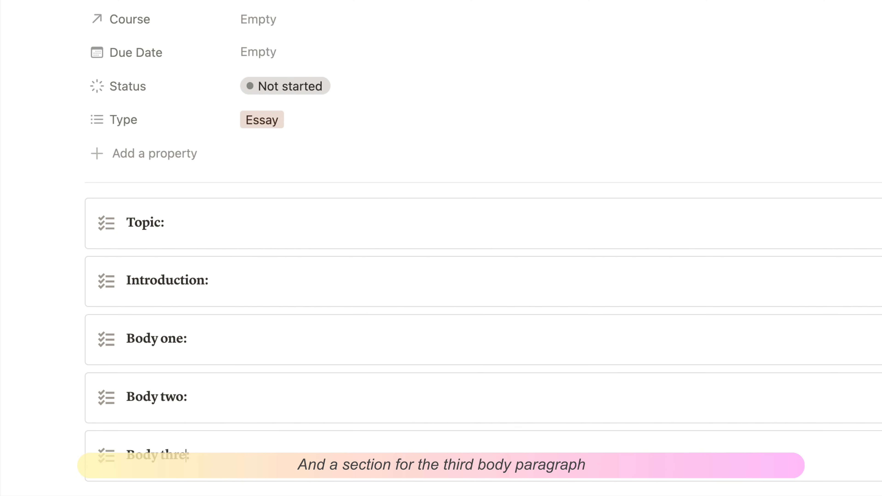
pyautogui.write('e')
# Duplicate the "Body three:" callout and retitle the copy "Conclusion:"
pyautogui.click(75, 443)
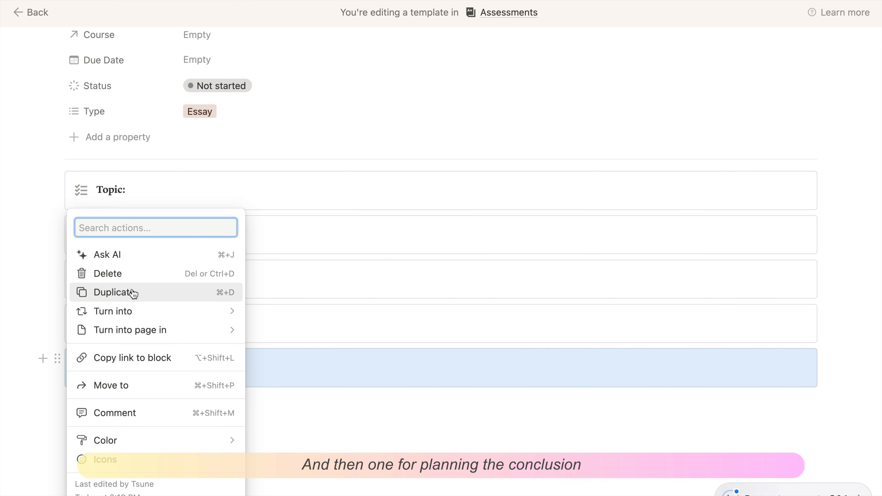
pyautogui.click(133, 294)
pyautogui.tripleClick(126, 407)
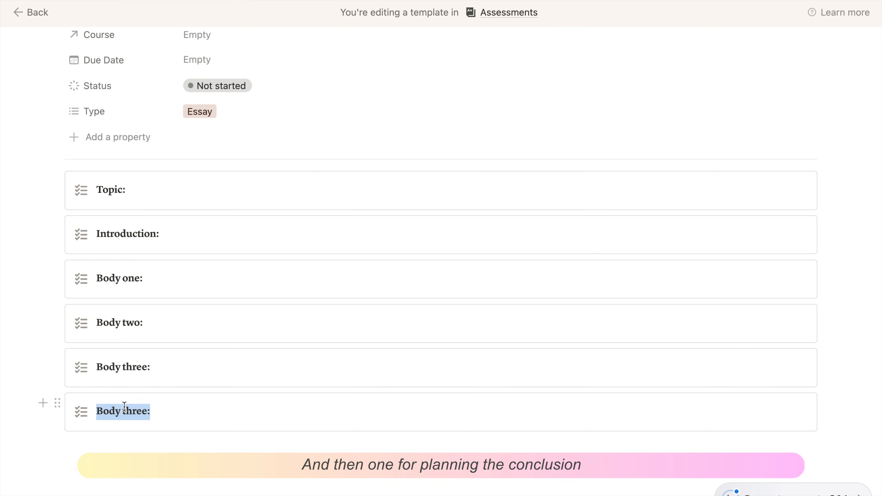
pyautogui.write('Conclusion:')
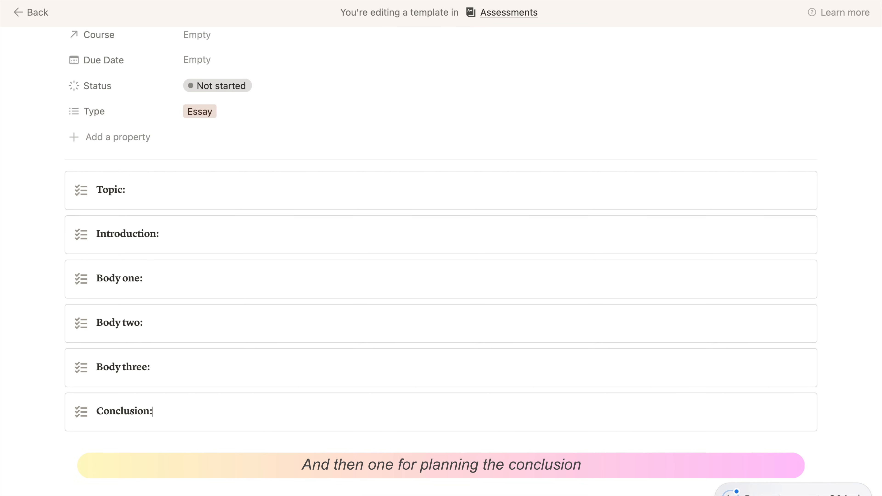
# Duplicate the "Conclusion:" callout and retitle the copy "Notes:"
pyautogui.press('Escape')
pyautogui.click(57, 402)
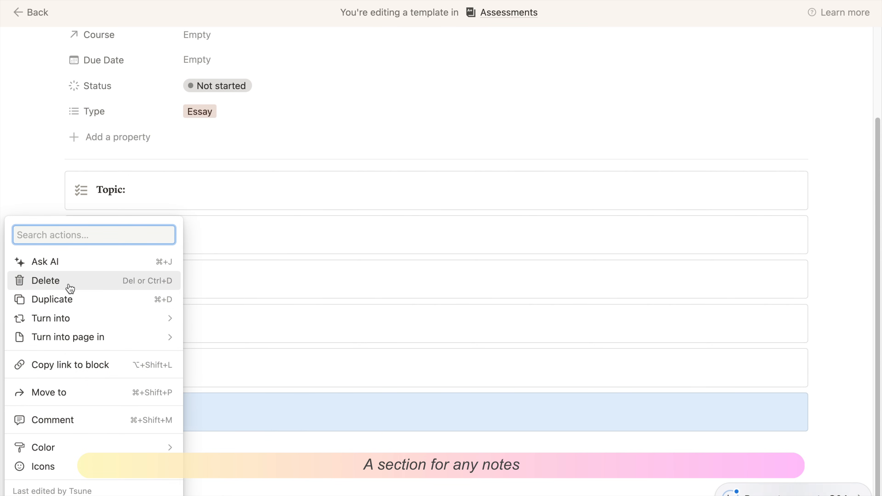
pyautogui.click(74, 300)
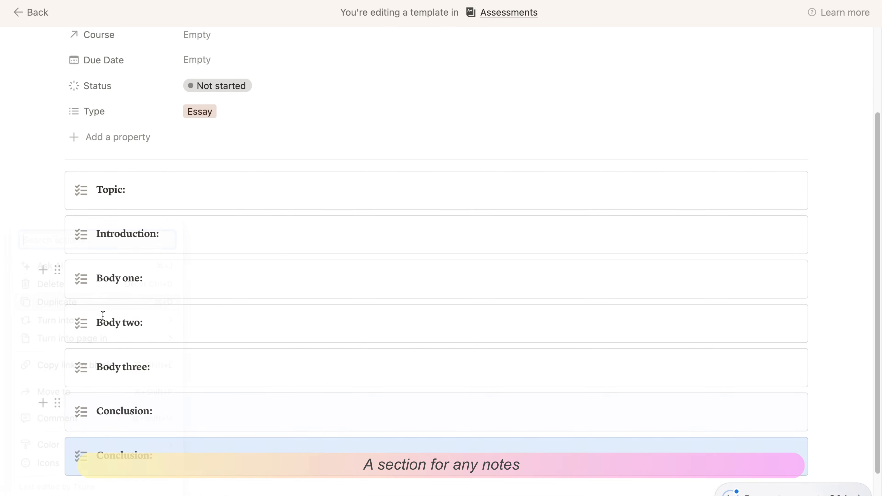
pyautogui.tripleClick(117, 452)
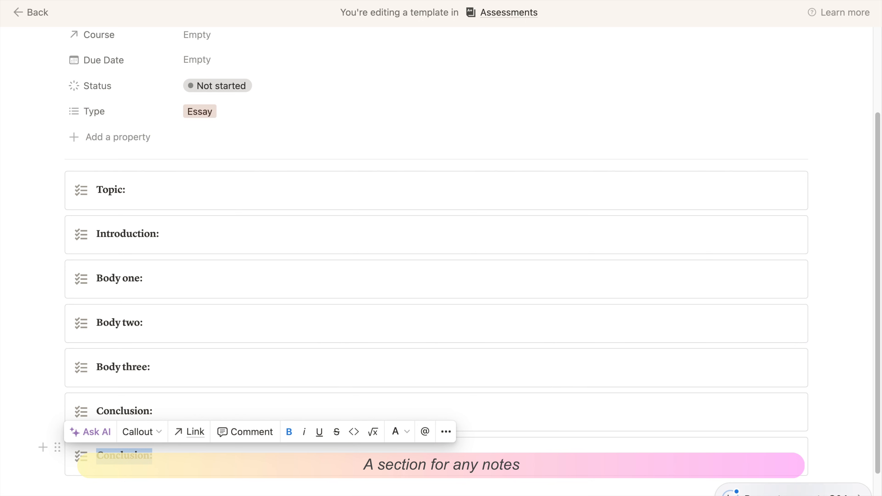
pyautogui.write('Notes:')
pyautogui.moveTo(125, 452); pyautogui.dragTo(129, 449)
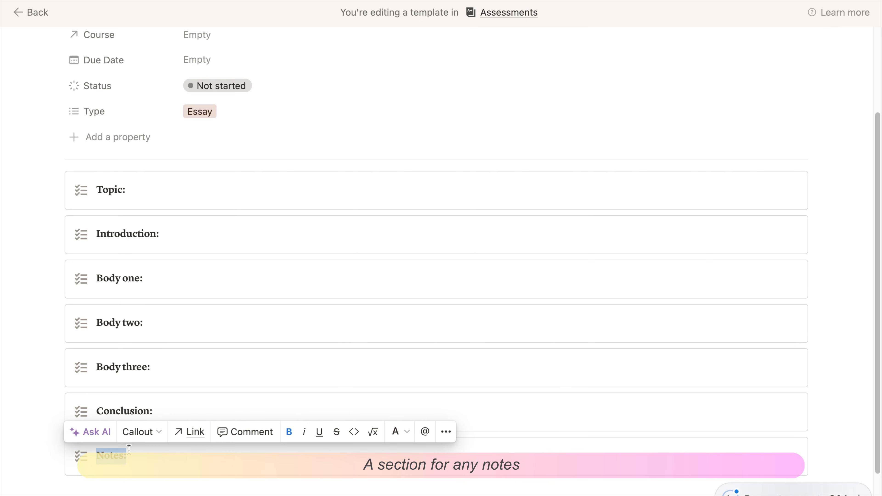
pyautogui.click(159, 489)
# Duplicate the "Notes:" callout and retitle the copy "Checklist:" in bold
pyautogui.scroll(-3, 159, 451)
pyautogui.click(57, 336)
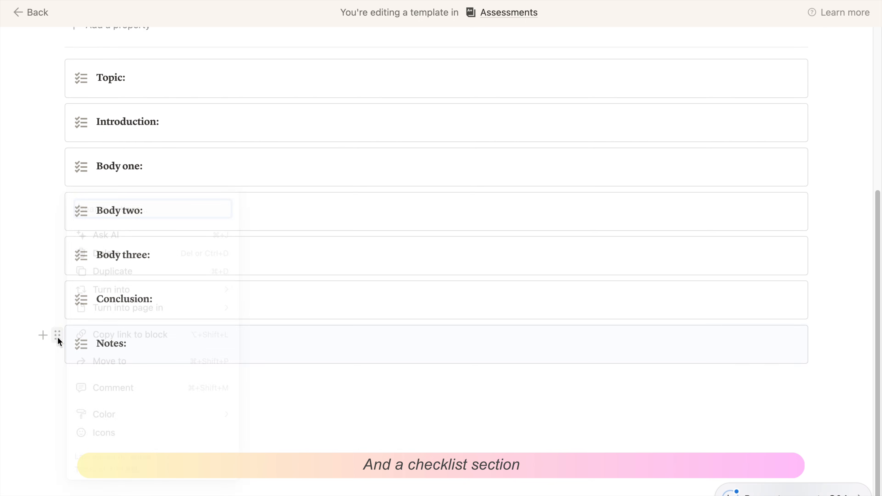
pyautogui.click(109, 269)
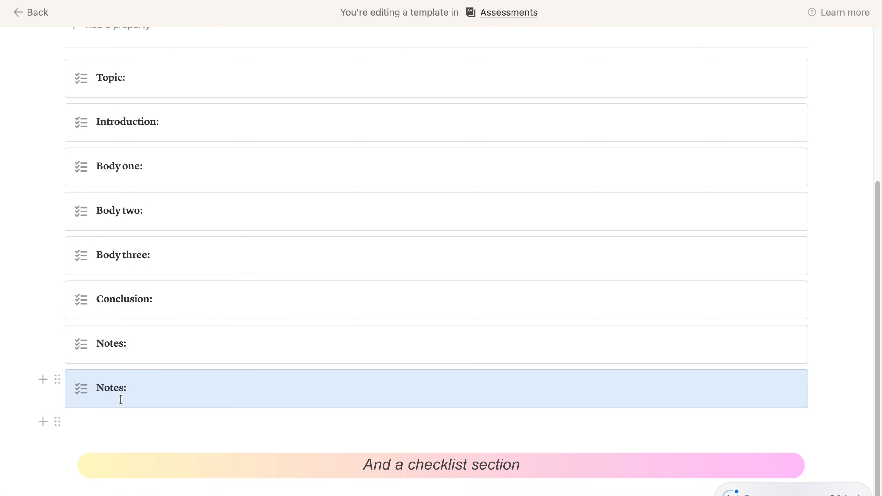
pyautogui.tripleClick(127, 386)
pyautogui.write('Checklist')
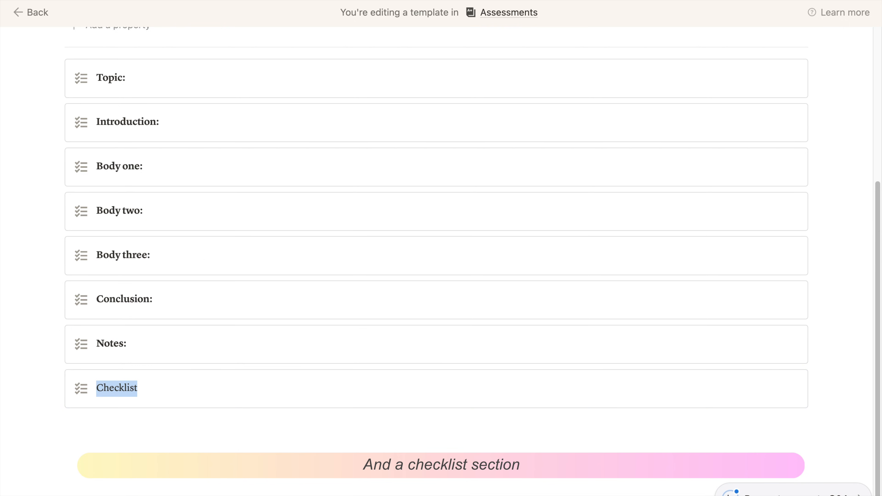
pyautogui.press('Right')
pyautogui.write(':')
pyautogui.press('super+a')
pyautogui.press('super+b')
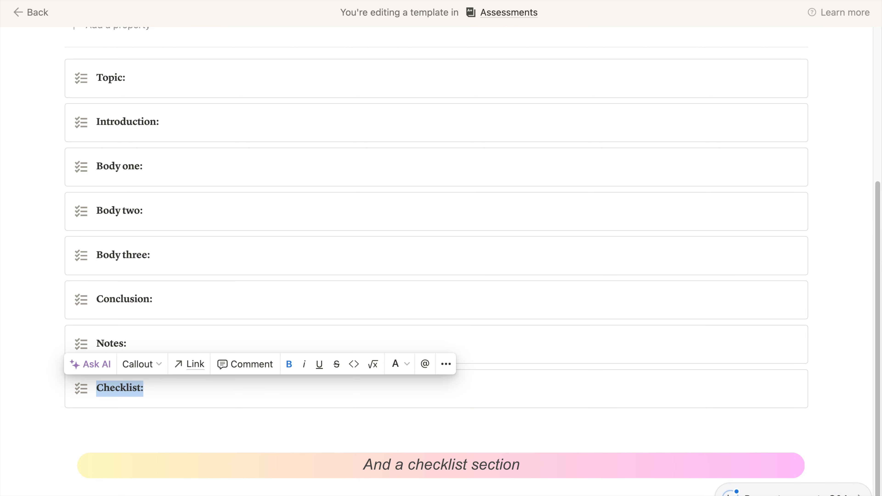
pyautogui.click(179, 442)
# Add blank lines inside the "Body one:", "Body two:" and "Body three:" callouts to give them writing space
pyautogui.scroll(4, 179, 305)
pyautogui.click(179, 305)
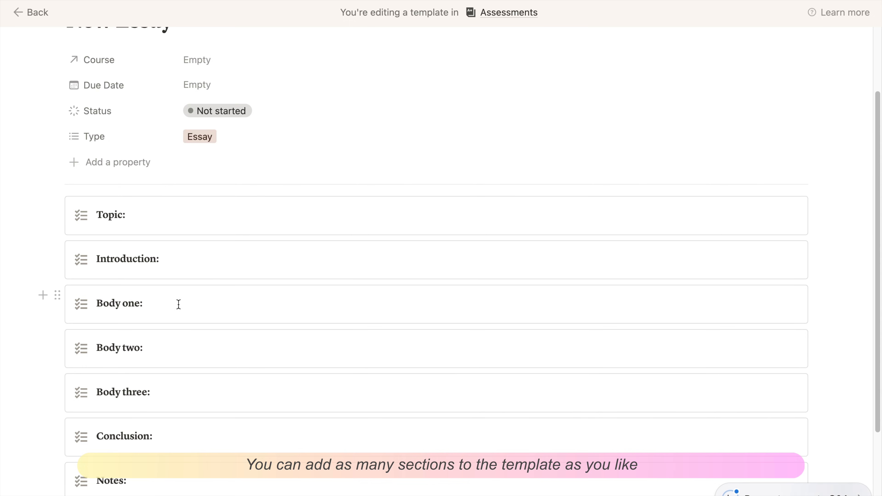
pyautogui.press('Return')
pyautogui.press('Return')
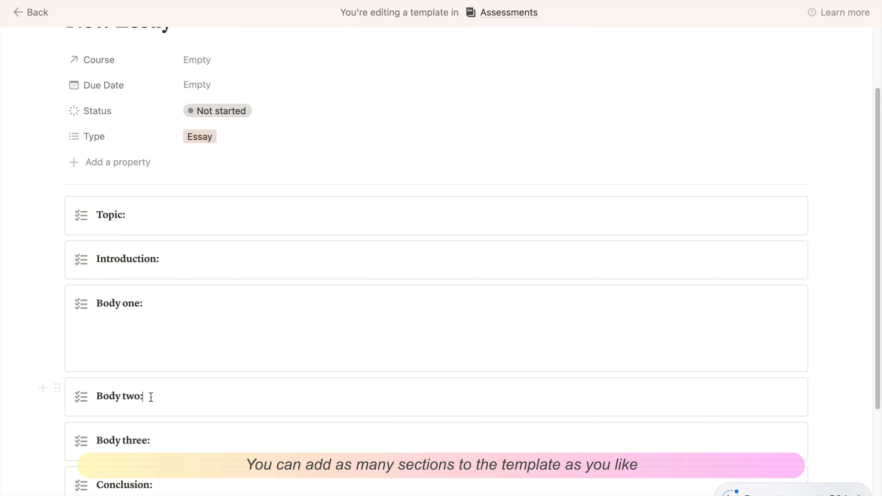
pyautogui.press('Return')
pyautogui.press('Return')
pyautogui.scroll(-2, 142, 405)
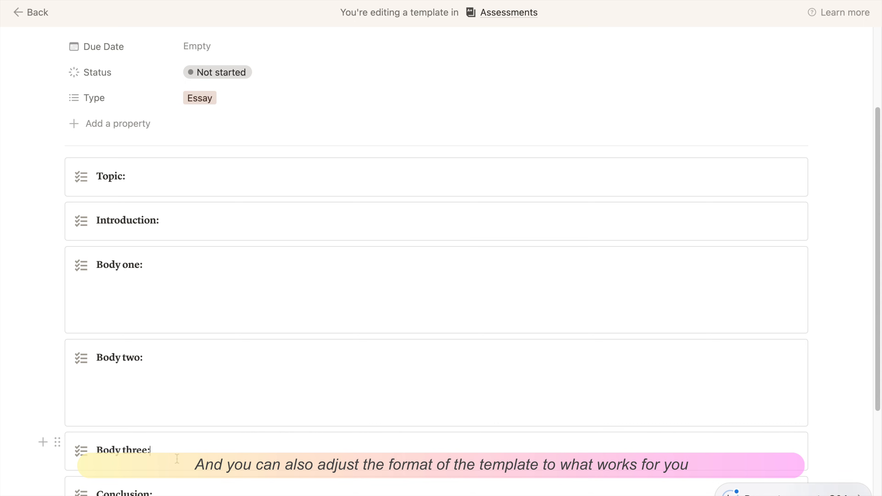
pyautogui.press('Return')
pyautogui.press('Return')
pyautogui.scroll(-4, 217, 361)
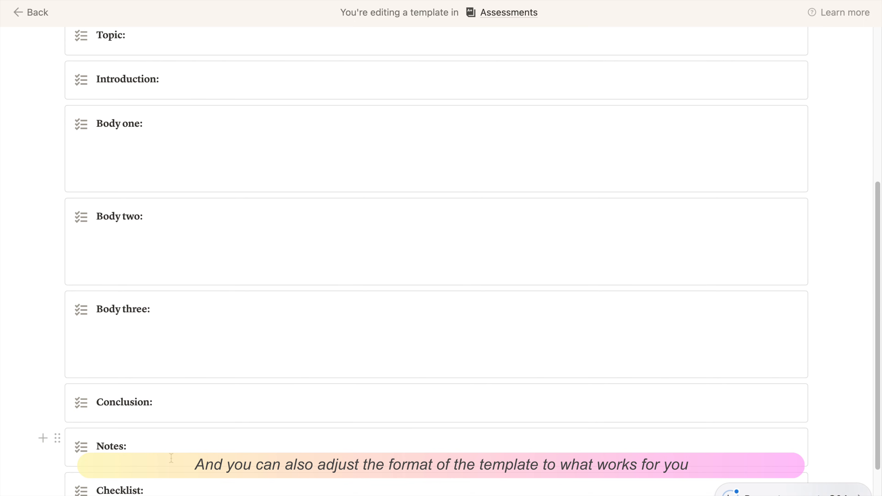
# Place an empty to-do checkbox inside the "Checklist:" callout and duplicate it to make four placeholder checkboxes
pyautogui.scroll(-3, 143, 402)
pyautogui.click(144, 403)
pyautogui.press('Return')
pyautogui.write('/')
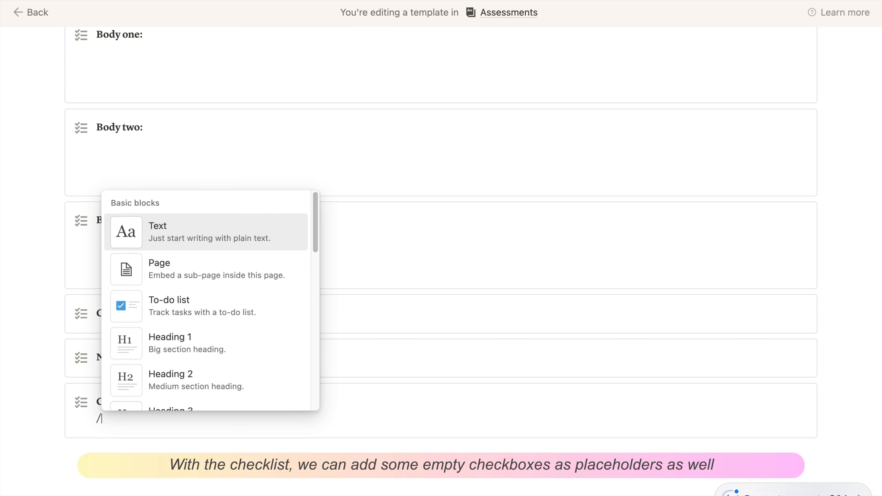
pyautogui.write('check')
pyautogui.click(169, 348)
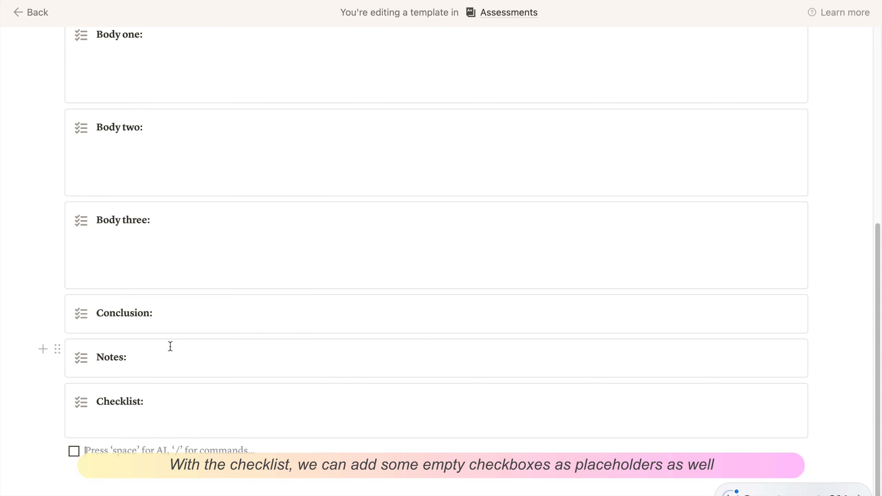
pyautogui.moveTo(57, 451); pyautogui.dragTo(114, 423)
pyautogui.click(87, 422)
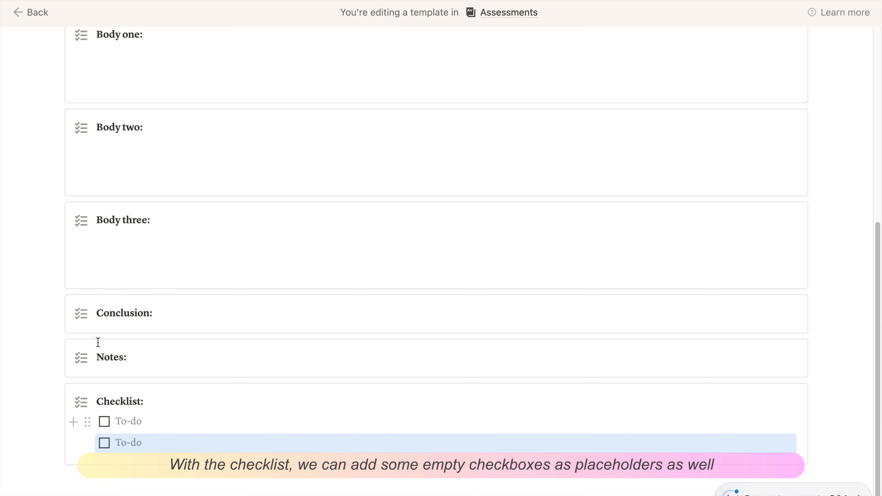
pyautogui.press('super+d')
pyautogui.press('super+d')
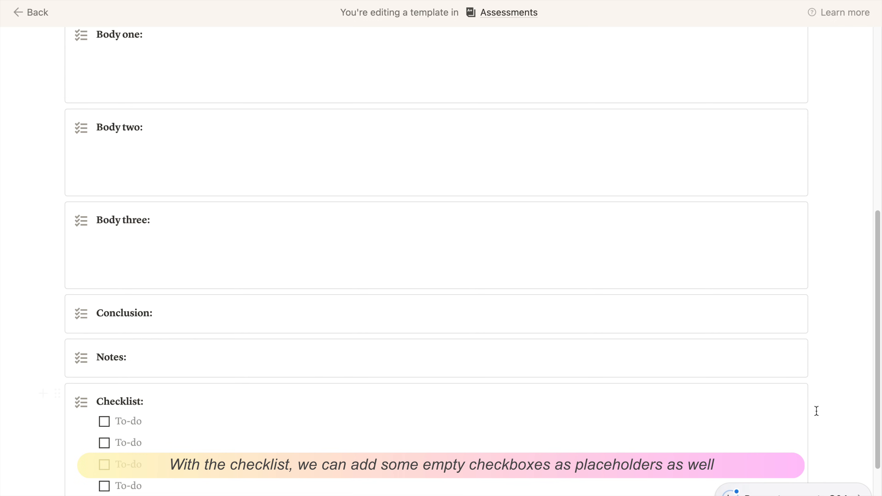
pyautogui.scroll(-5, 441, 244)
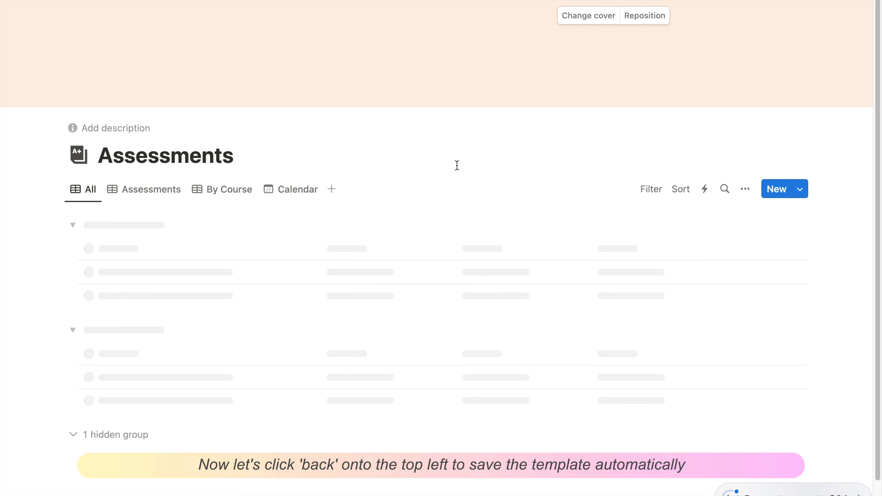
# Return to the Assessments database, create an entry from the New Essay template and look through its sections
pyautogui.scroll(-2, 712, 224)
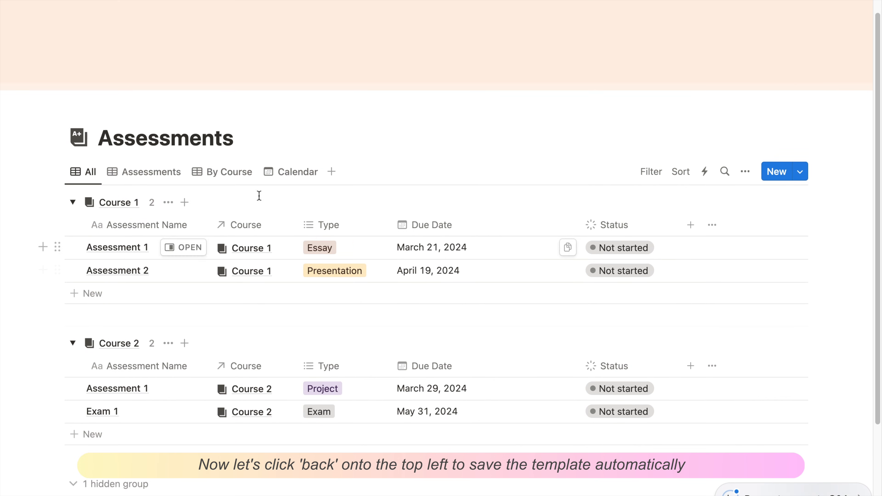
pyautogui.click(800, 154)
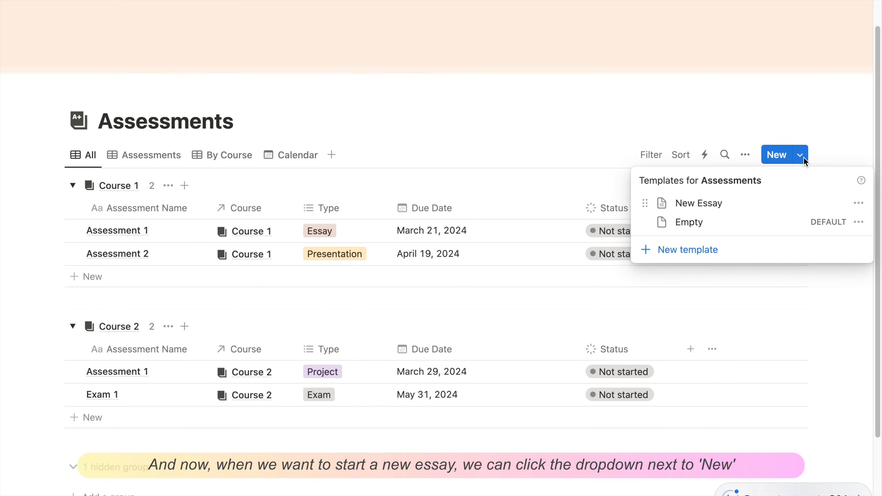
pyautogui.click(716, 204)
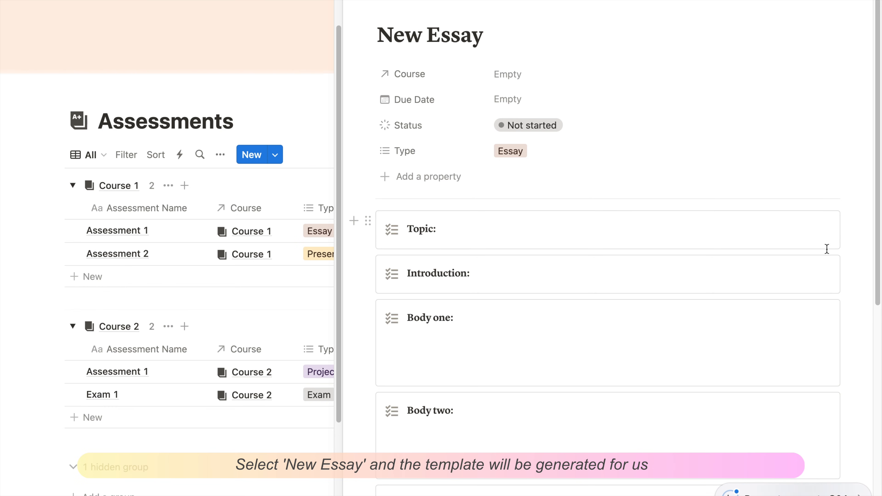
pyautogui.scroll(-10, 820, 250)
pyautogui.scroll(10, 813, 251)
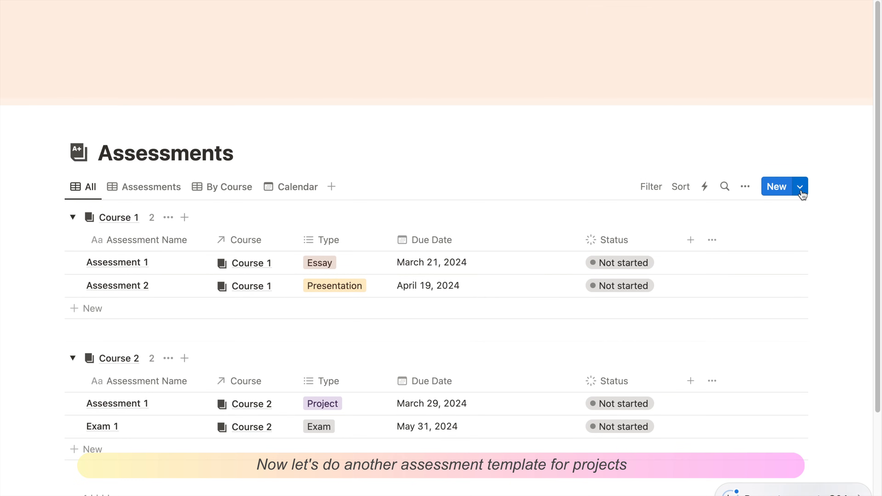
# Create another Assessments template titled "New Project", with its Type set to Project
pyautogui.click(800, 187)
pyautogui.click(687, 284)
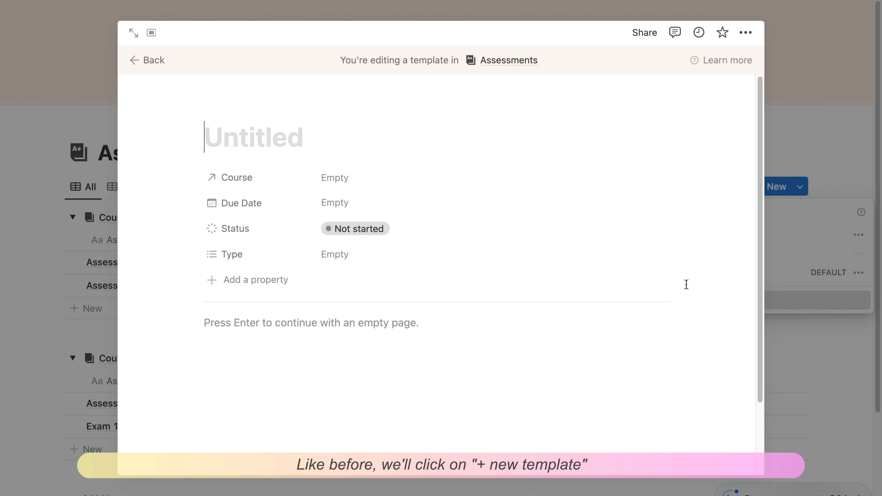
pyautogui.write('New Project')
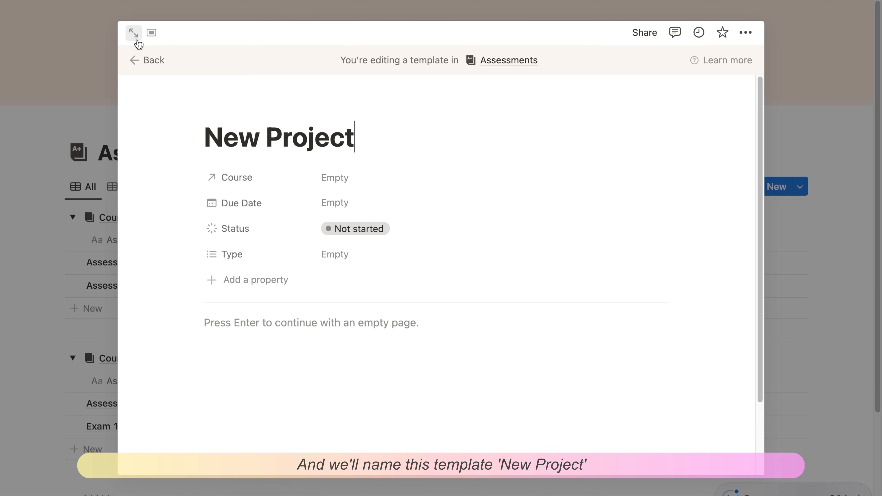
pyautogui.click(134, 33)
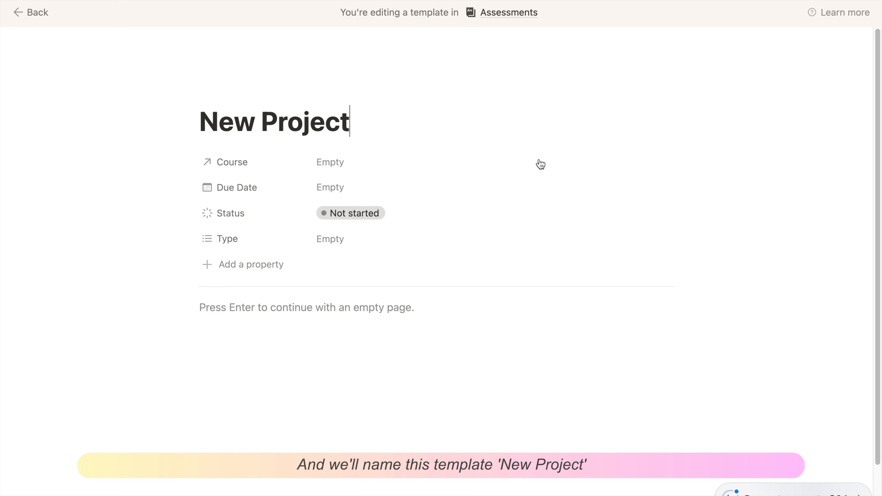
pyautogui.click(332, 241)
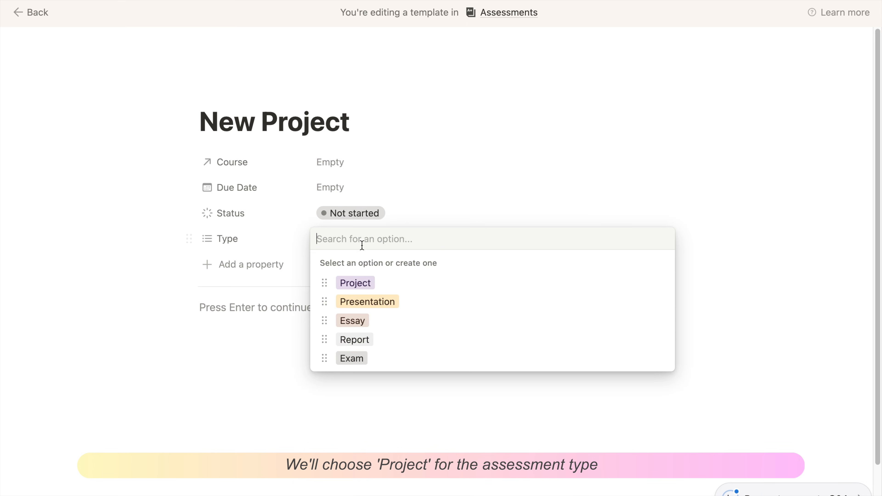
pyautogui.click(399, 289)
pyautogui.click(266, 385)
# Set the New Project template's font style to Serif and turn on small text and full width
pyautogui.click(865, 8)
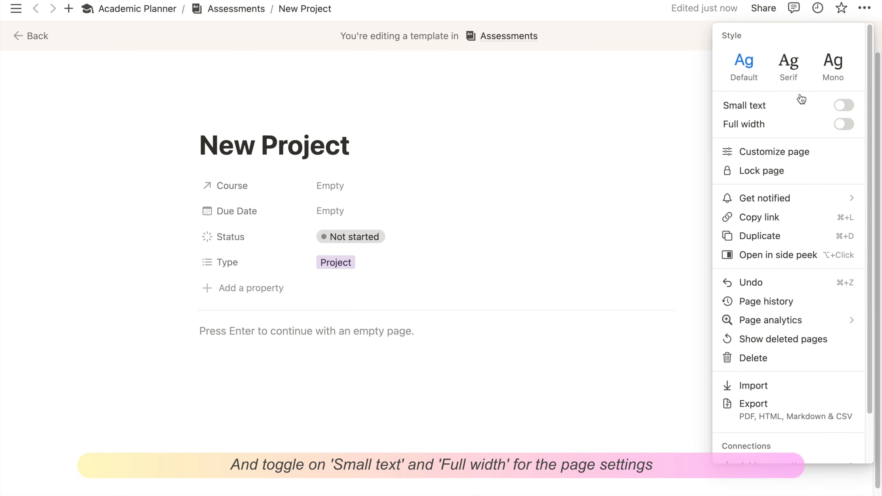
pyautogui.click(789, 62)
pyautogui.click(844, 106)
pyautogui.click(844, 125)
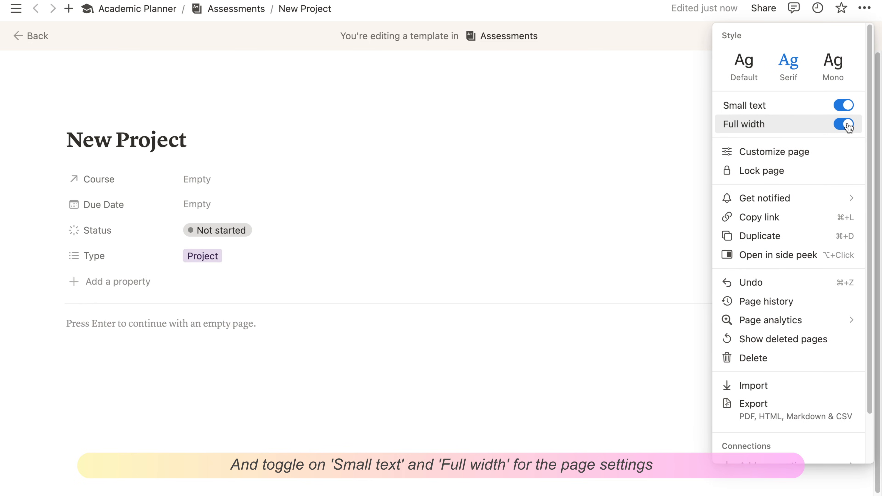
pyautogui.click(536, 325)
# Add a callout to the New Project template body with the bold title "Description:"
pyautogui.scroll(-2, 230, 270)
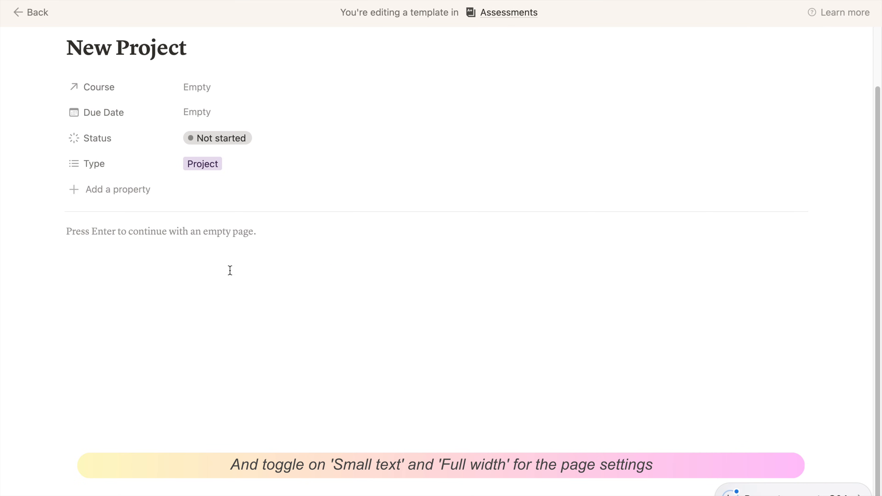
pyautogui.click(193, 240)
pyautogui.write('/')
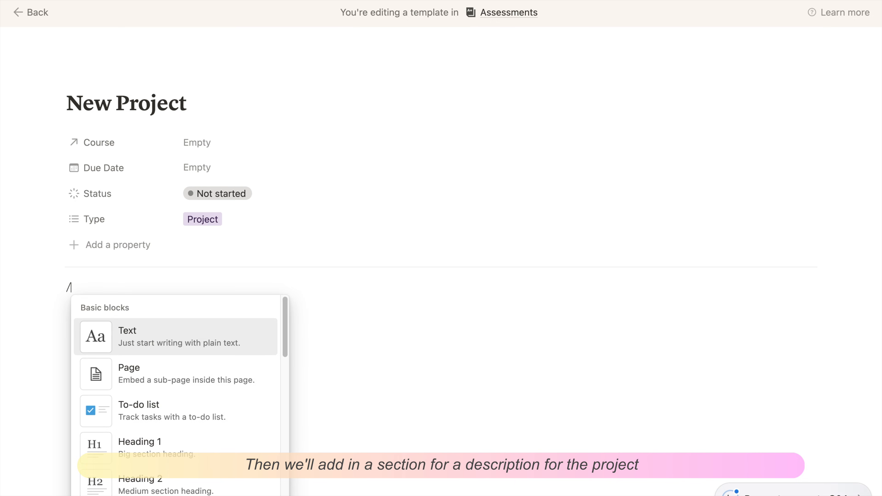
pyautogui.write('ca')
pyautogui.press('Return')
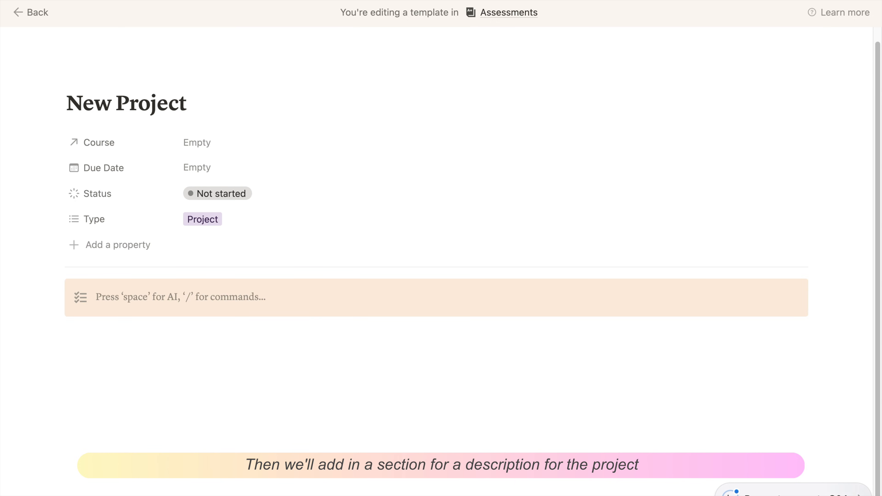
pyautogui.write('Description:')
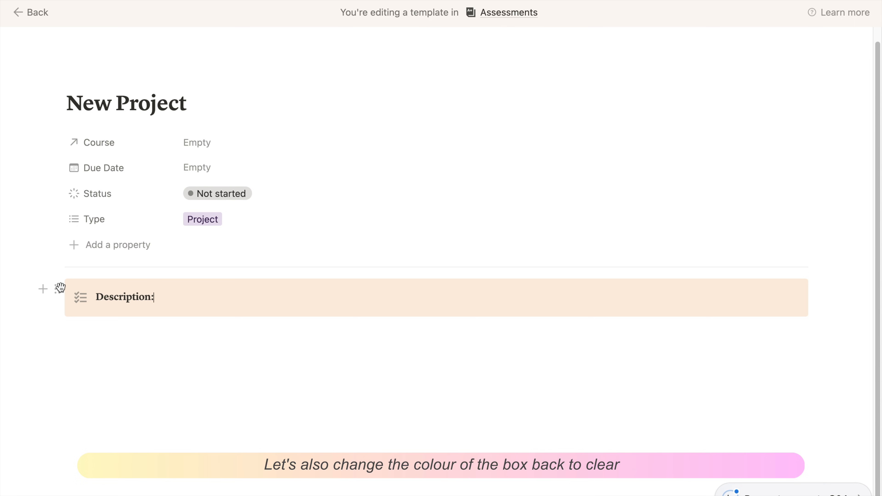
# Set the "Description:" callout's colour to the default background
pyautogui.click(57, 289)
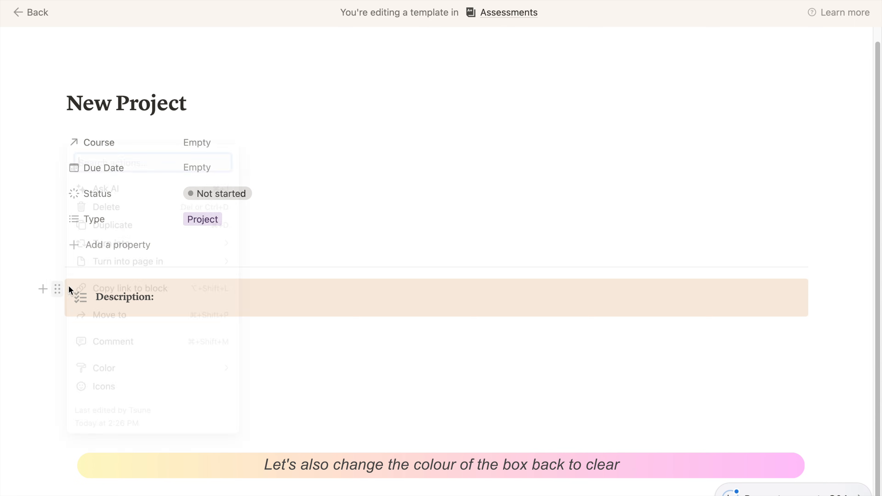
pyautogui.moveTo(143, 375)
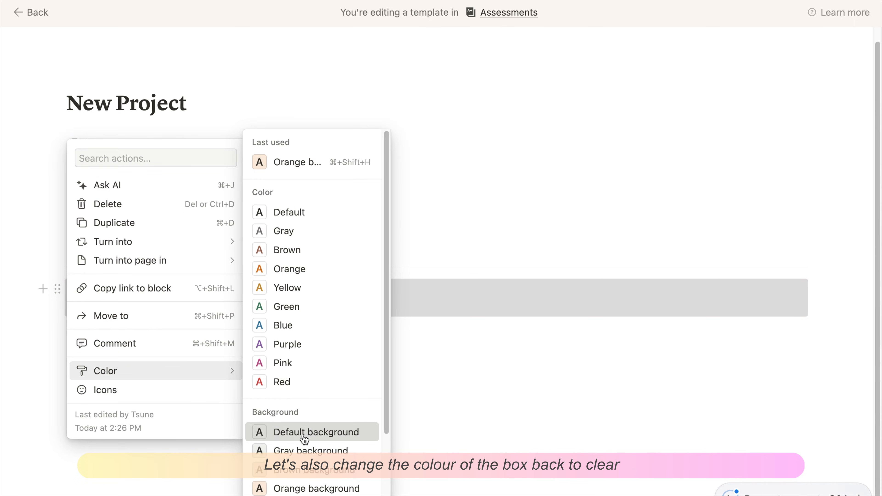
pyautogui.click(315, 437)
# Add a callout with the bold title "Tasks:" below the "Description:" callout
pyautogui.click(121, 330)
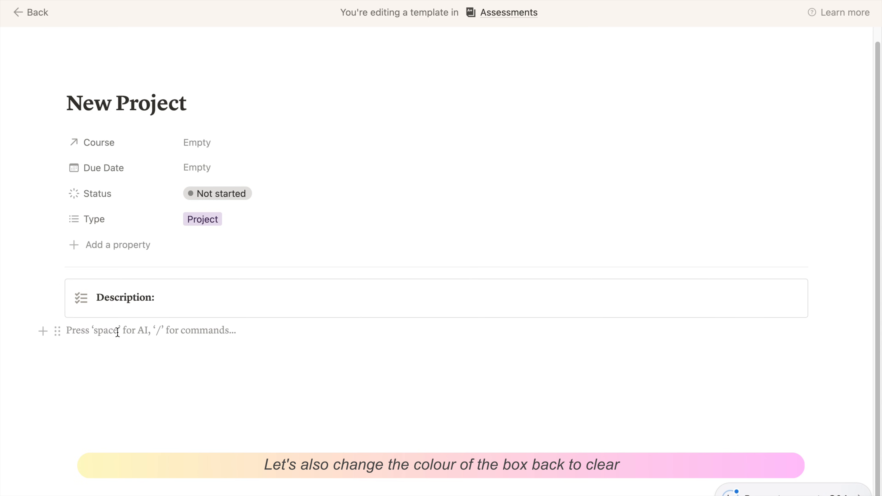
pyautogui.write('/')
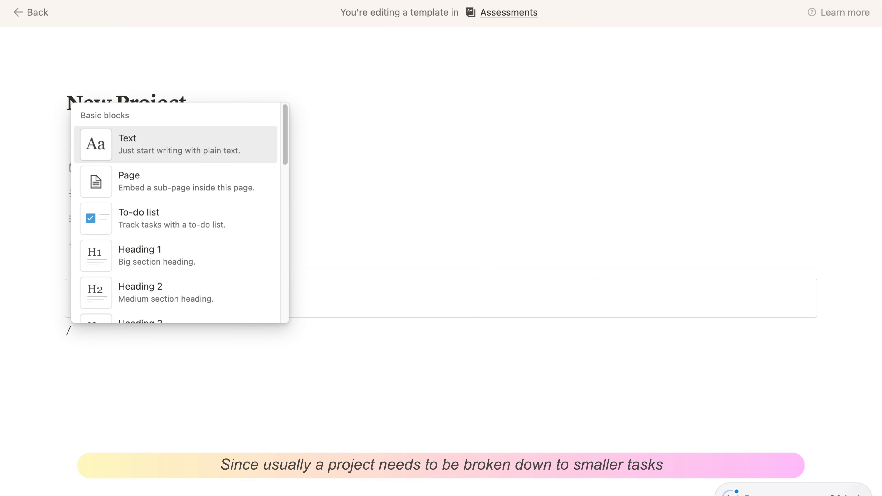
pyautogui.write('call')
pyautogui.press('Return')
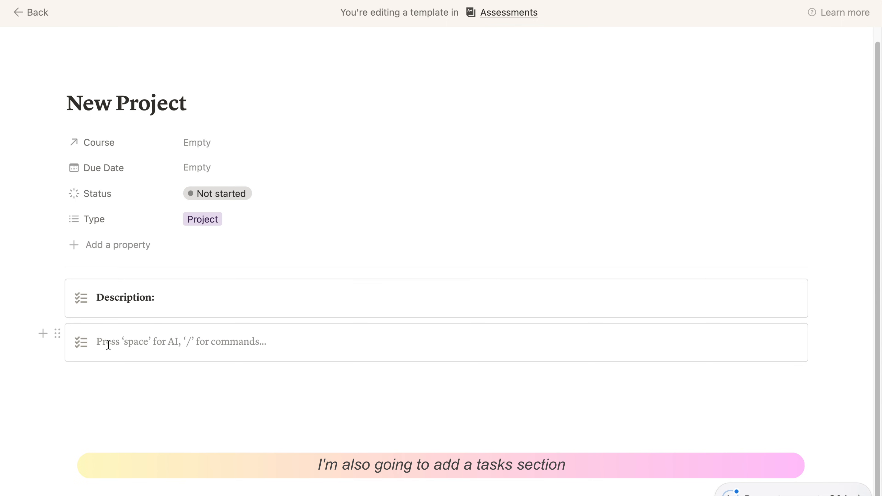
pyautogui.write('Ta')
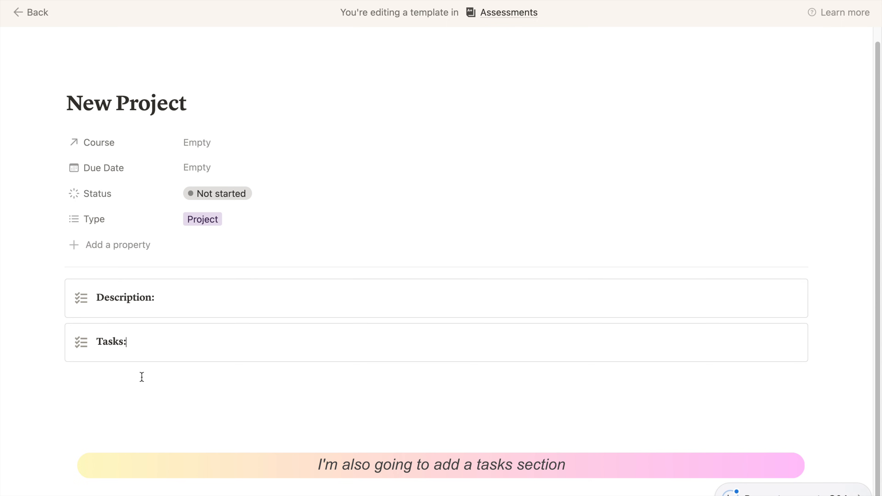
pyautogui.write('sks:')
# Insert a table view below the "Tasks:" title, using a new database named "Project tasks"
pyautogui.press('Return')
pyautogui.write('/')
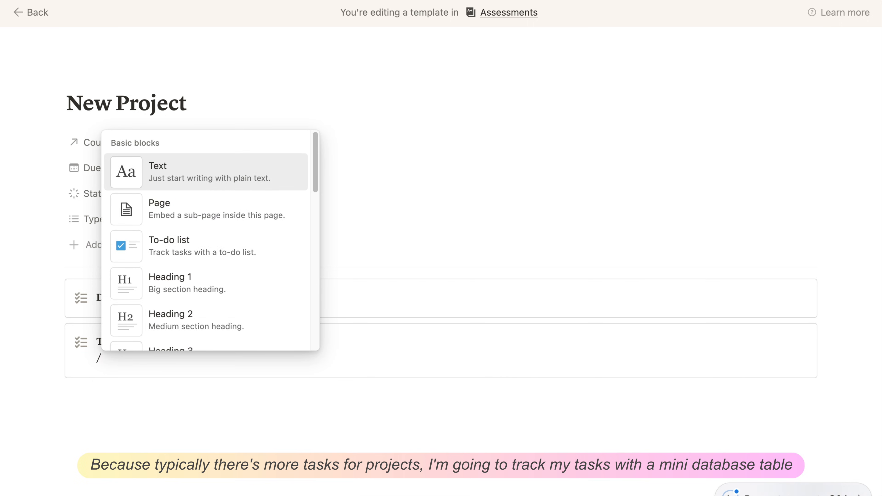
pyautogui.write('table')
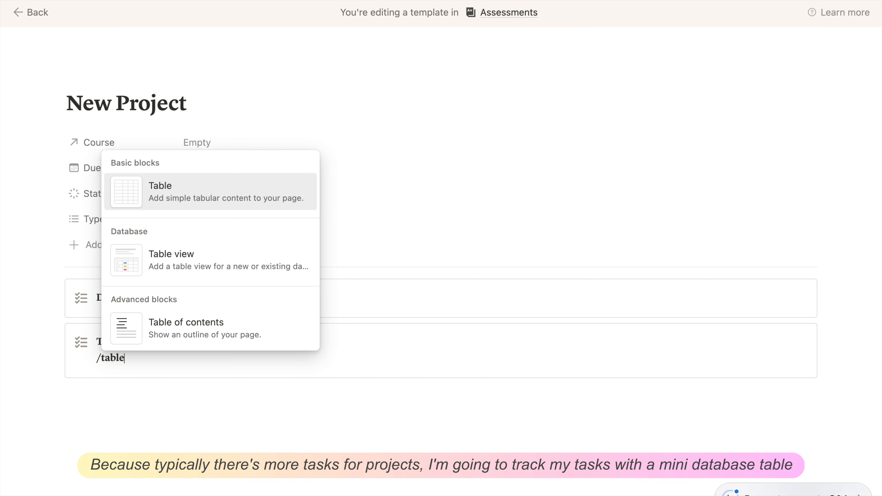
pyautogui.click(197, 264)
pyautogui.write('Project tasks')
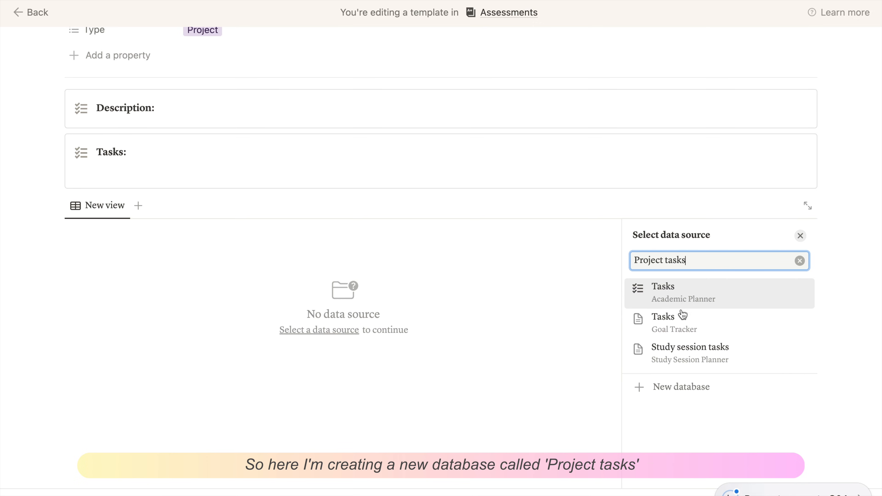
pyautogui.click(689, 392)
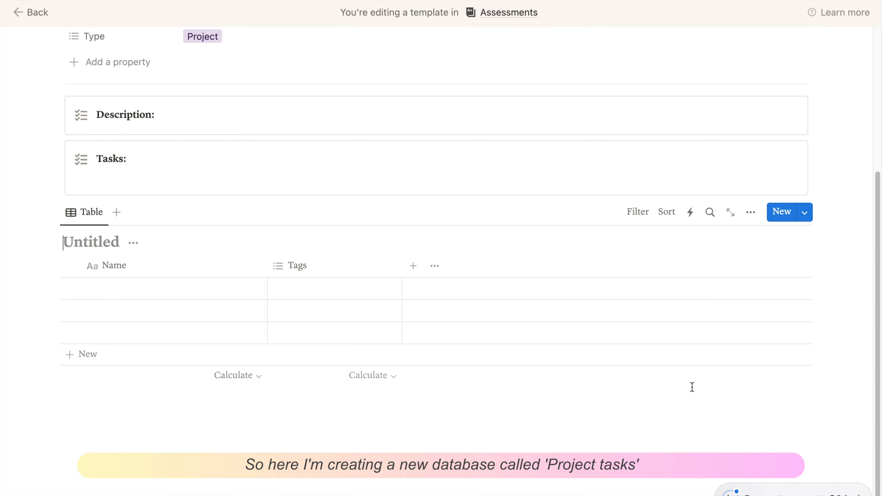
pyautogui.write('Project tasks')
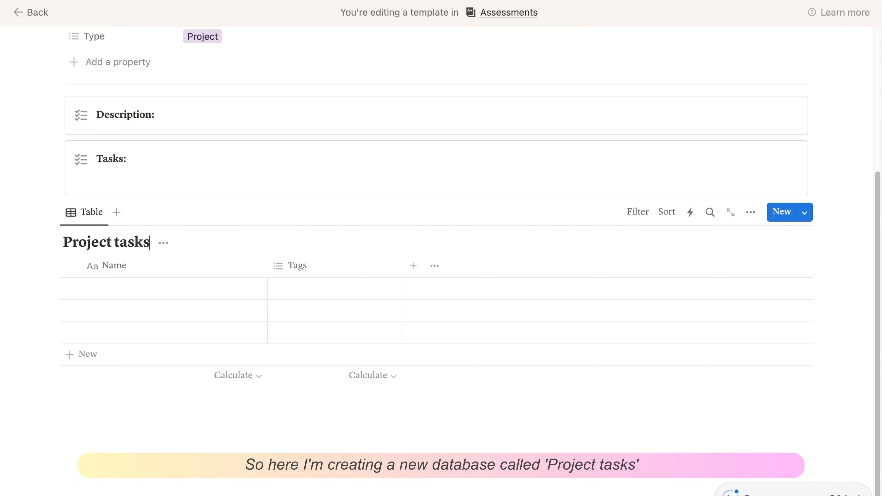
# Hide the Project tasks database title and move the table into the "Tasks:" callout, removing the empty line above it
pyautogui.click(163, 242)
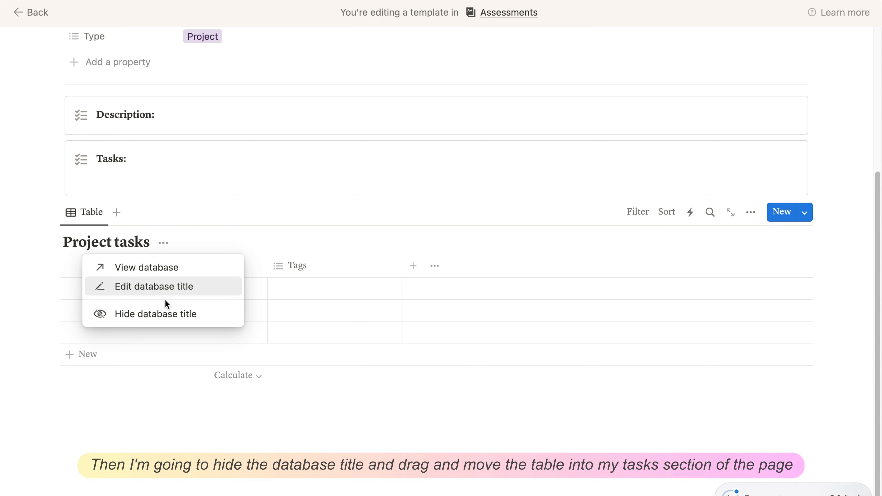
pyautogui.click(146, 313)
pyautogui.moveTo(53, 241); pyautogui.dragTo(118, 209)
pyautogui.click(129, 215)
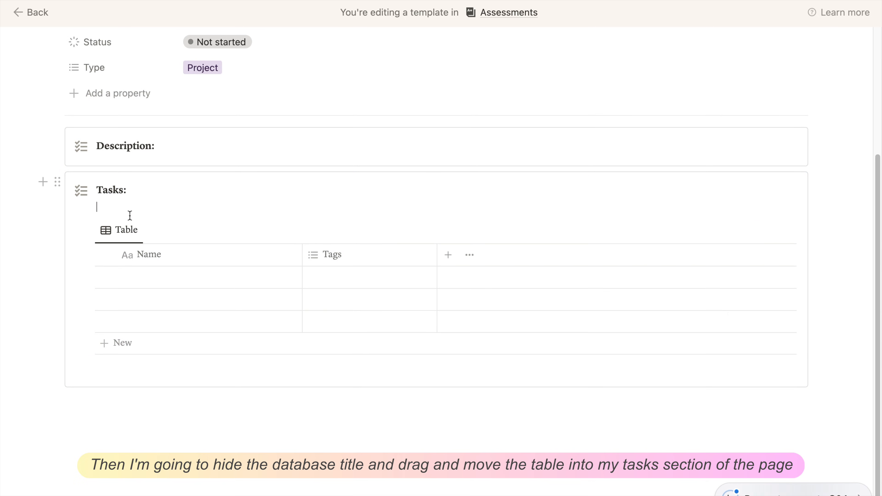
pyautogui.press('BackSpace')
# Rename the Name column of the Project tasks table to "Task"
pyautogui.click(198, 259)
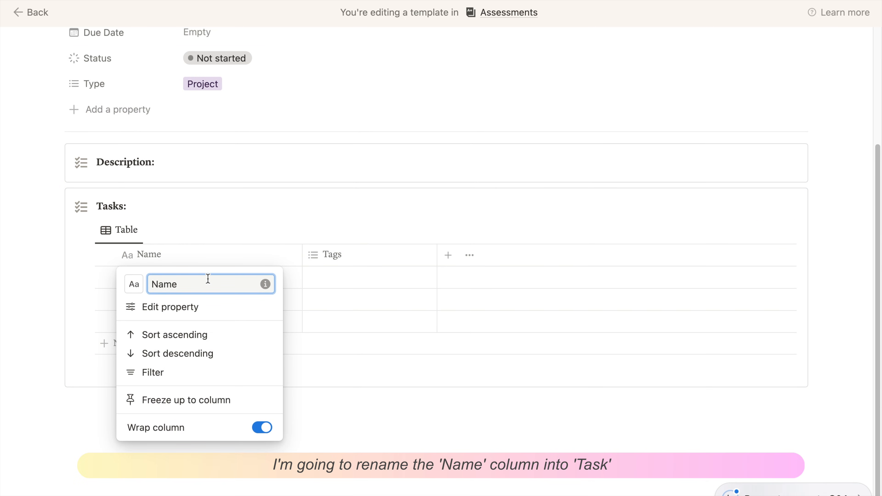
pyautogui.press('BackSpace')
pyautogui.press('BackSpace')
pyautogui.write('T')
pyautogui.press('Return')
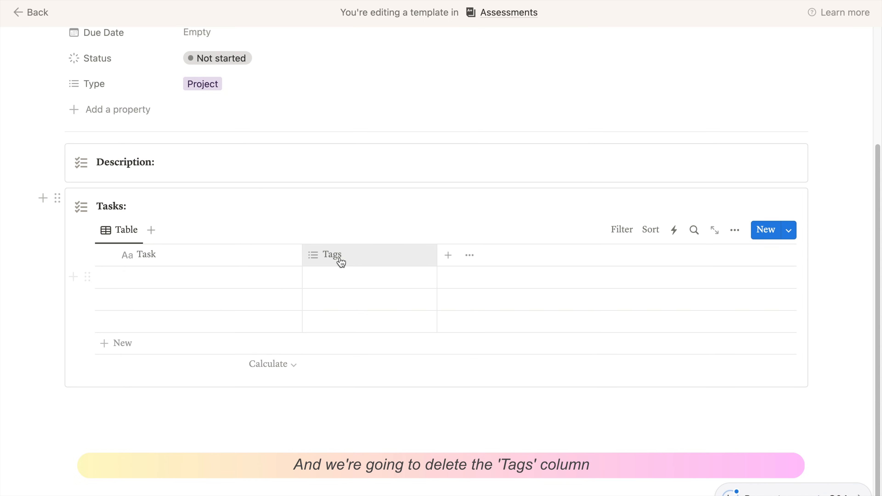
# Delete the Tags property from the Project tasks table and narrow the Task column
pyautogui.click(362, 255)
pyautogui.click(363, 457)
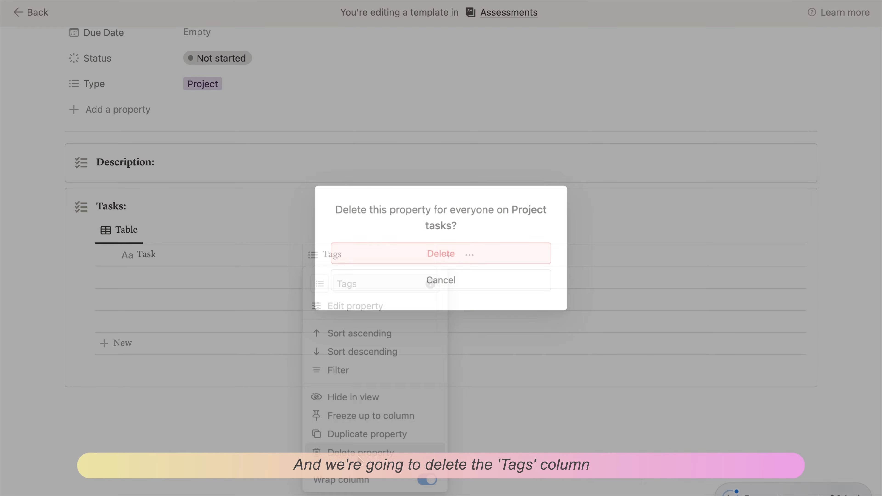
pyautogui.click(441, 252)
pyautogui.moveTo(307, 252); pyautogui.dragTo(230, 256)
# Add a Date property named "Due date" to the Project tasks table
pyautogui.click(239, 257)
pyautogui.scroll(-5, 721, 410)
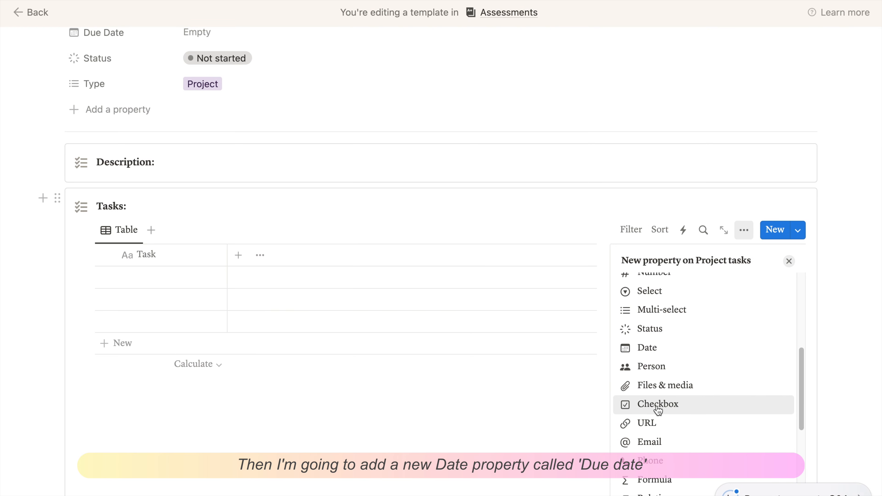
pyautogui.click(664, 351)
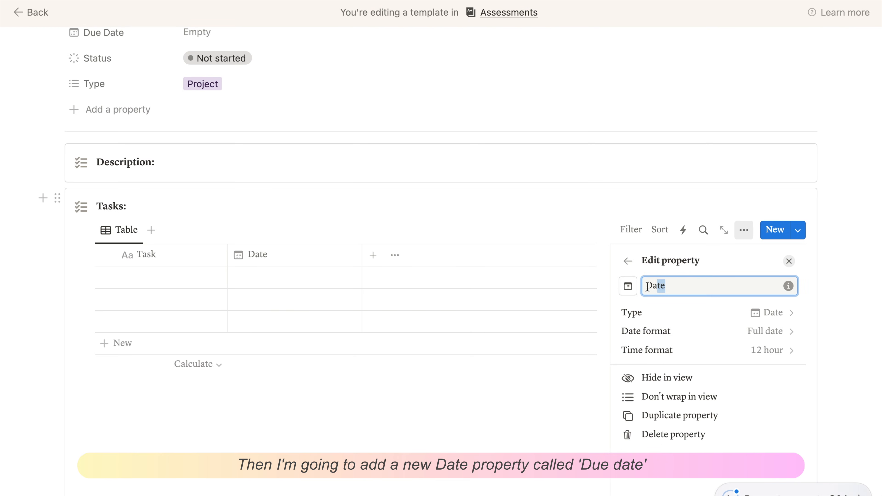
pyautogui.moveTo(648, 287); pyautogui.dragTo(646, 287)
pyautogui.write('D')
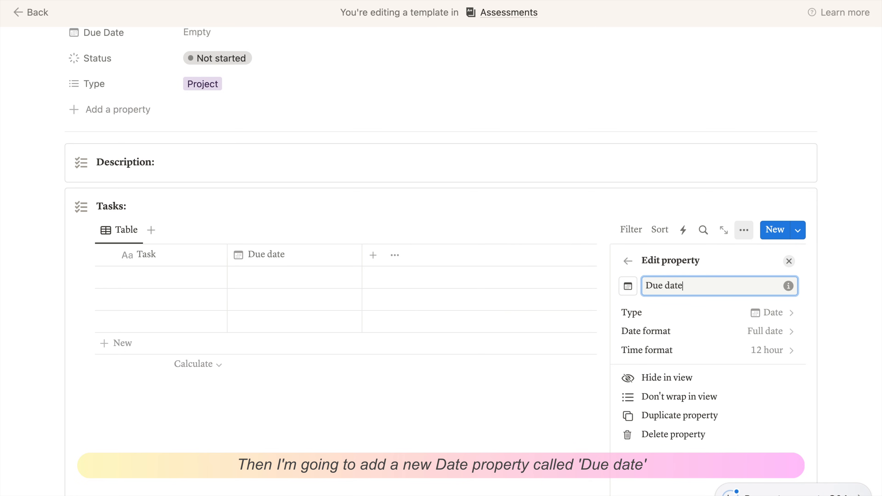
pyautogui.click(579, 271)
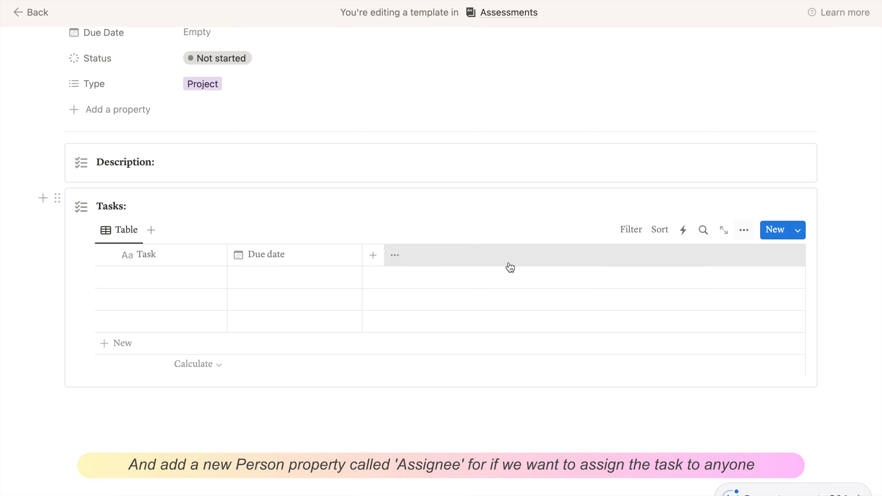
# Add a Person property named "Assignee" to the Project tasks table
pyautogui.click(374, 256)
pyautogui.scroll(-5, 675, 406)
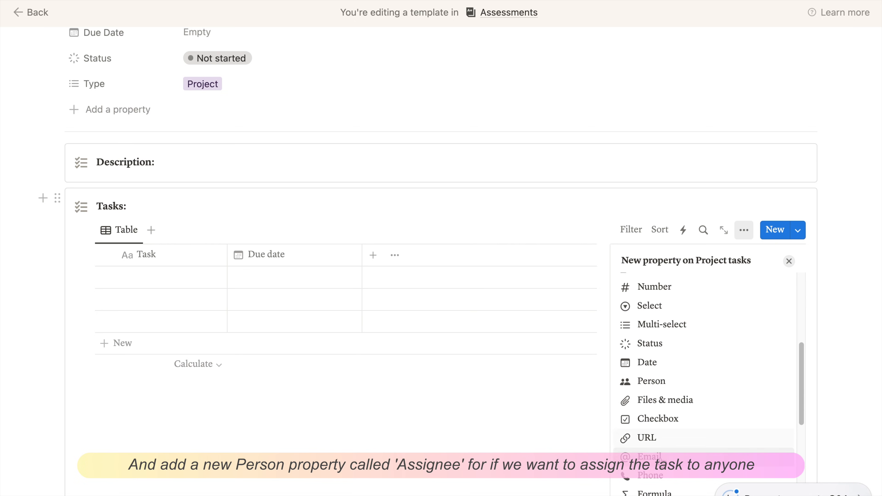
pyautogui.click(660, 384)
pyautogui.moveTo(685, 287); pyautogui.dragTo(643, 286)
pyautogui.write('Assignee')
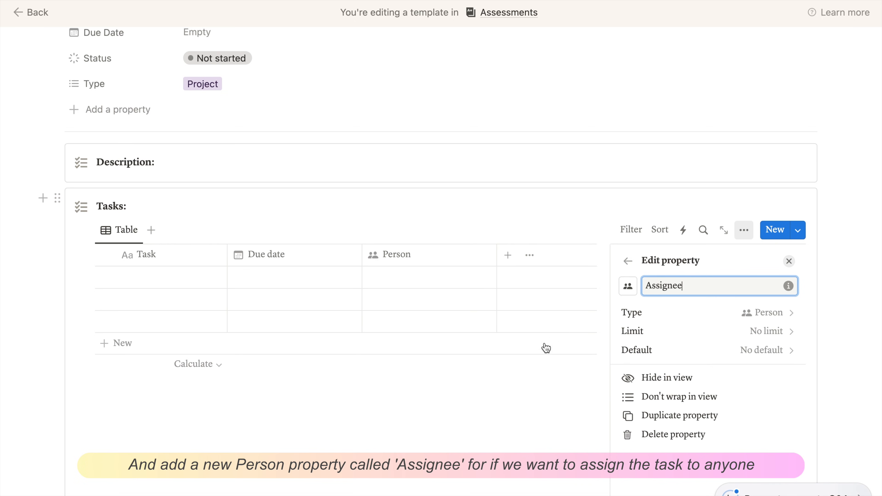
pyautogui.click(538, 388)
# Add a Checkbox property to the Project tasks table and rename it for marking task completion
pyautogui.click(465, 255)
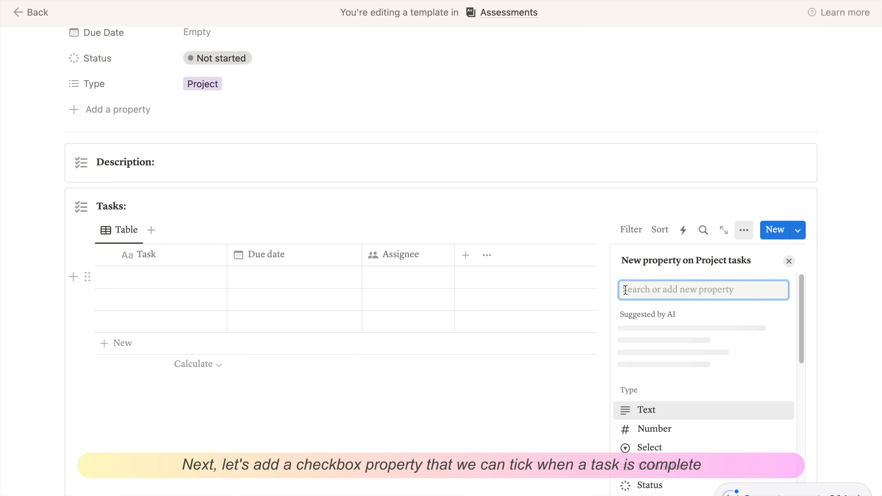
pyautogui.write('check')
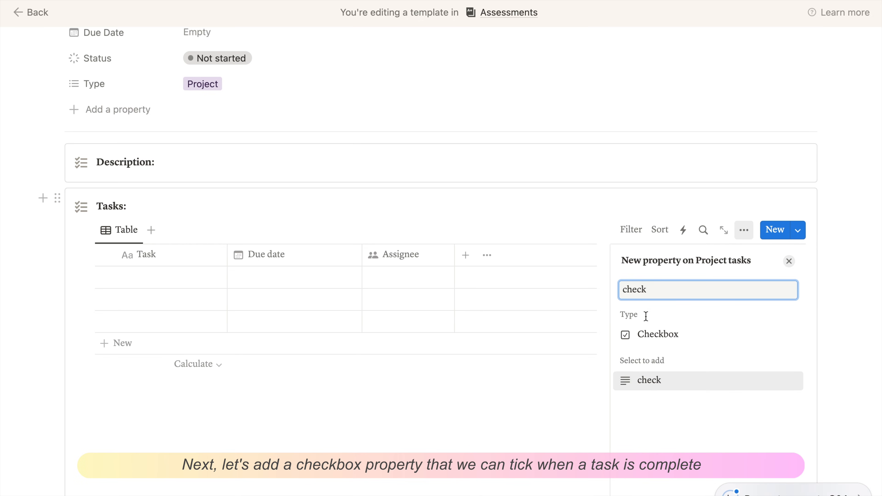
pyautogui.click(649, 336)
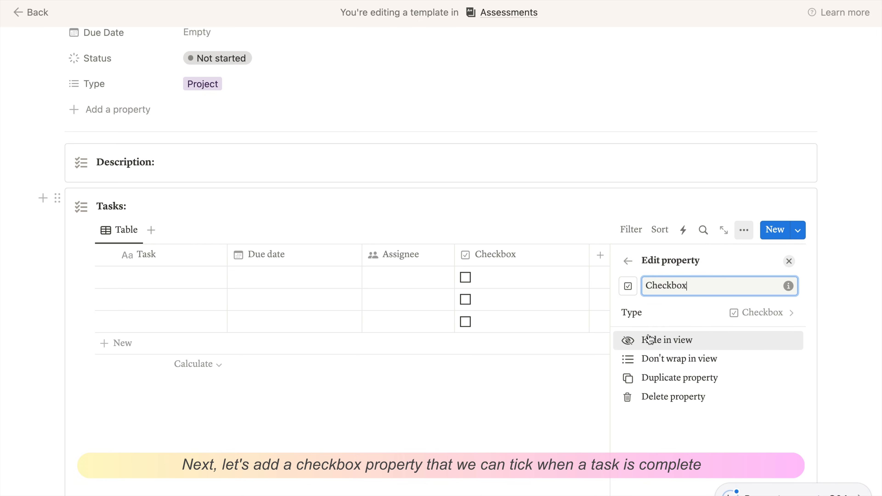
pyautogui.press('super+a')
pyautogui.write('C')
pyautogui.click(539, 373)
# Move the checkbox column in front of Task, narrow it, and set its calculation to Percent checked
pyautogui.moveTo(508, 256); pyautogui.dragTo(164, 255)
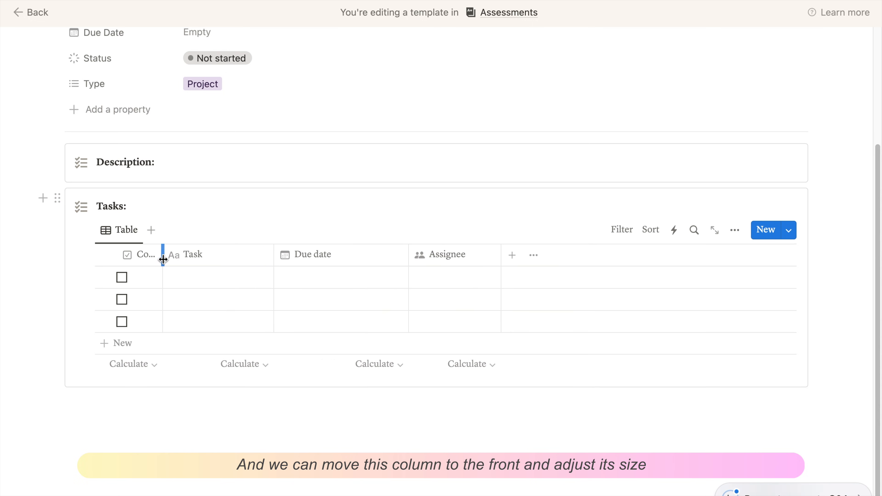
pyautogui.click(148, 367)
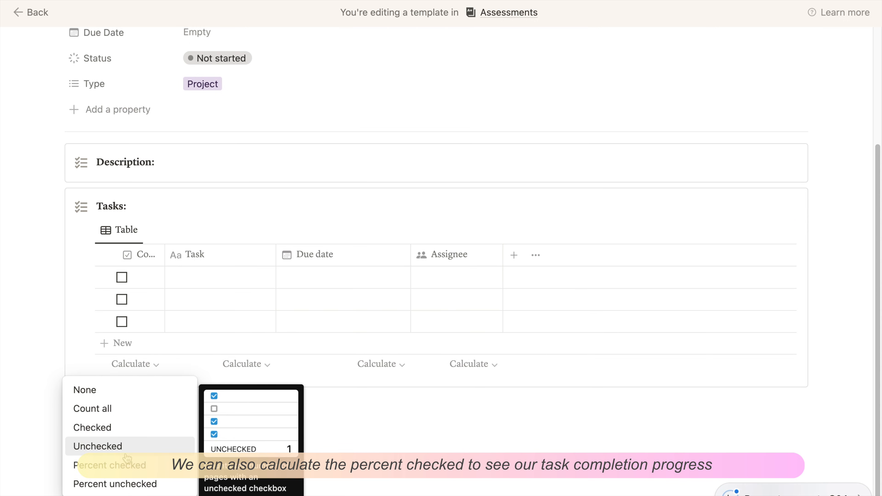
pyautogui.click(128, 472)
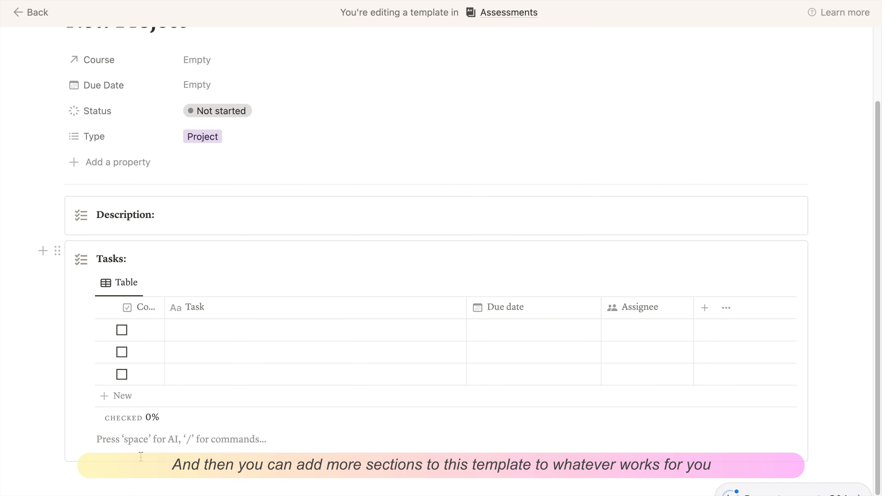
# Add a separate callout with the bold title "Resources:" below the "Tasks:" callout
pyautogui.hotkey('shift', 'Tab')
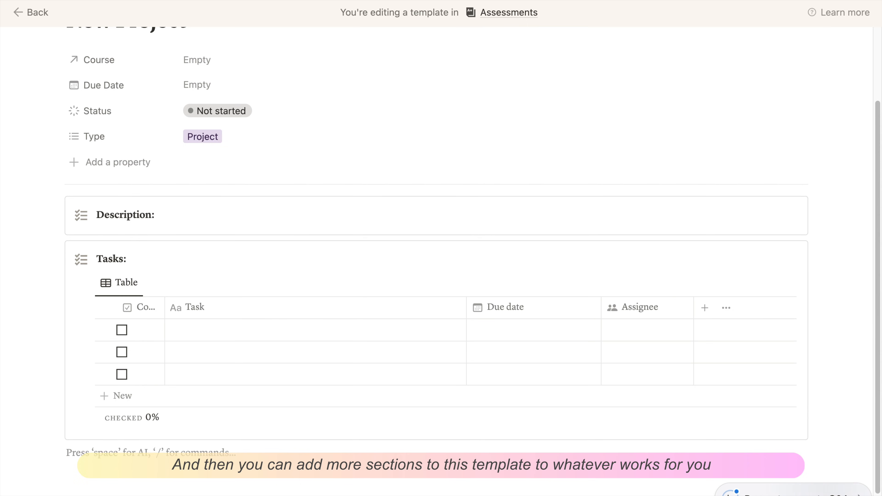
pyautogui.write('/ca')
pyautogui.press('Return')
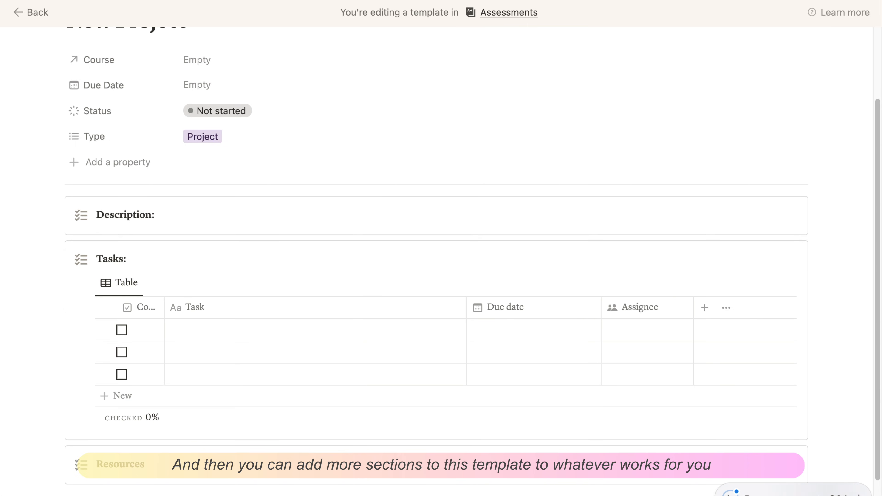
pyautogui.scroll(-2, 129, 442)
# Add another callout with the bold title "Notes:" below the "Resources:" callout
pyautogui.press('Return')
pyautogui.hotkey('shift', 'Tab')
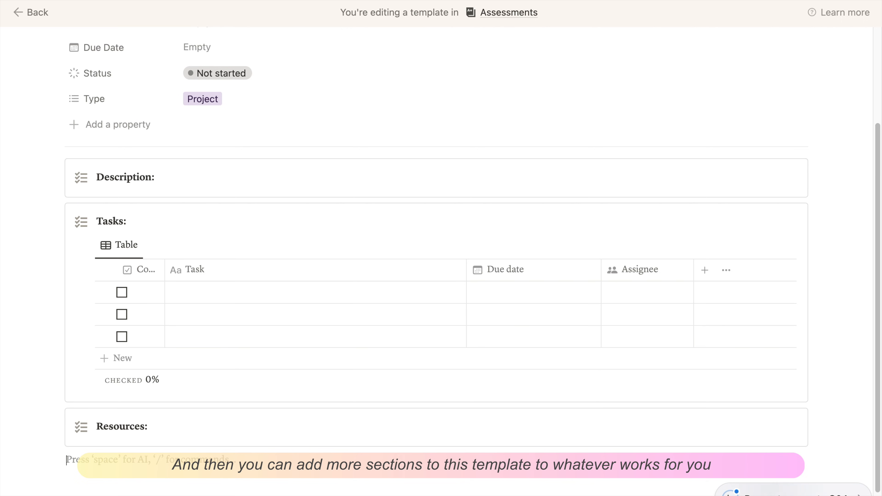
pyautogui.write('/ca')
pyautogui.press('Return')
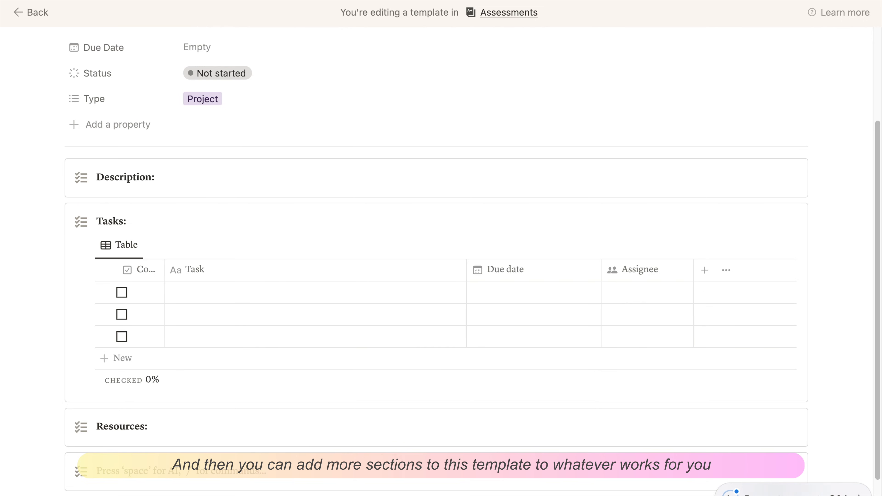
pyautogui.write('Notes:')
pyautogui.scroll(-1, 359, 385)
pyautogui.click(858, 361)
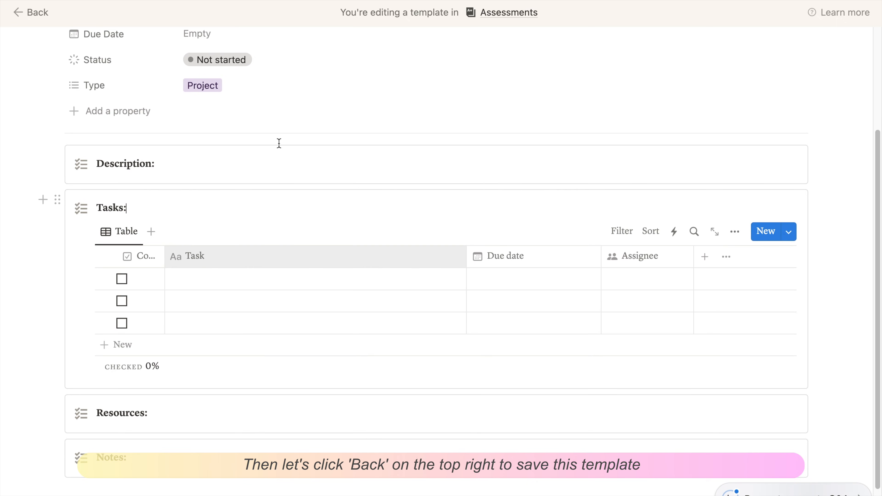
# Leave the template editor, return to the Assessments database and open its list of templates
pyautogui.click(43, 17)
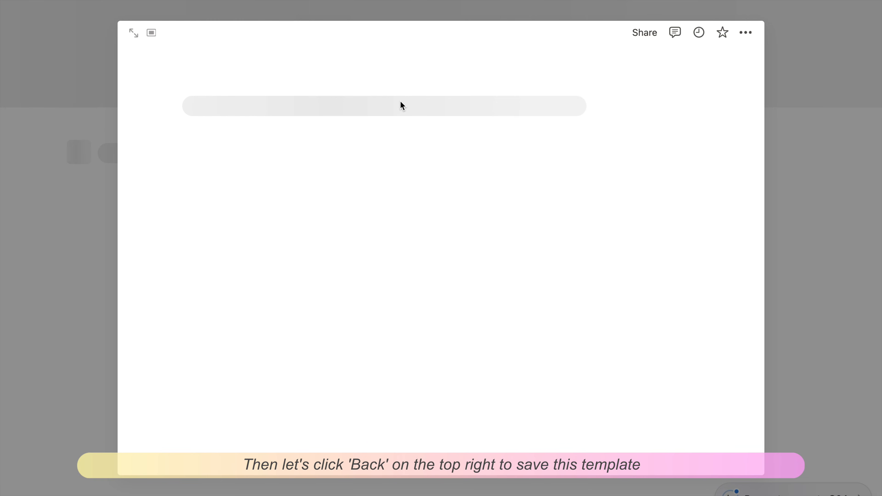
pyautogui.click(21, 288)
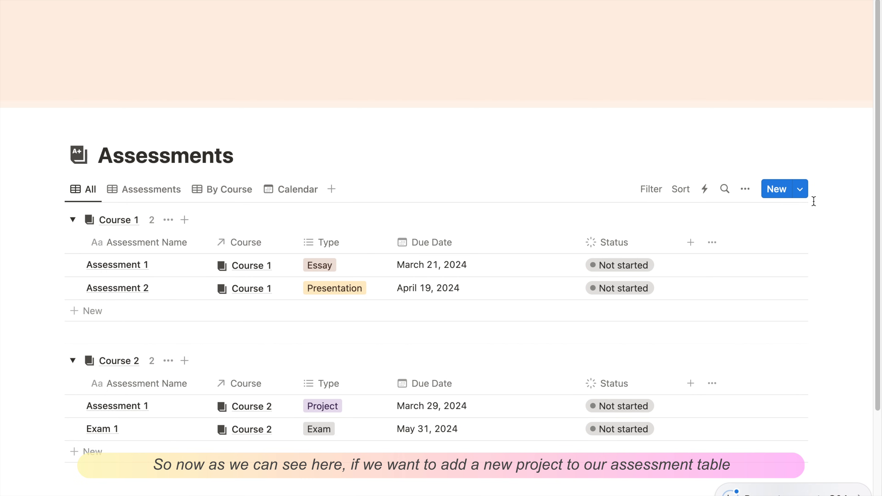
pyautogui.click(801, 193)
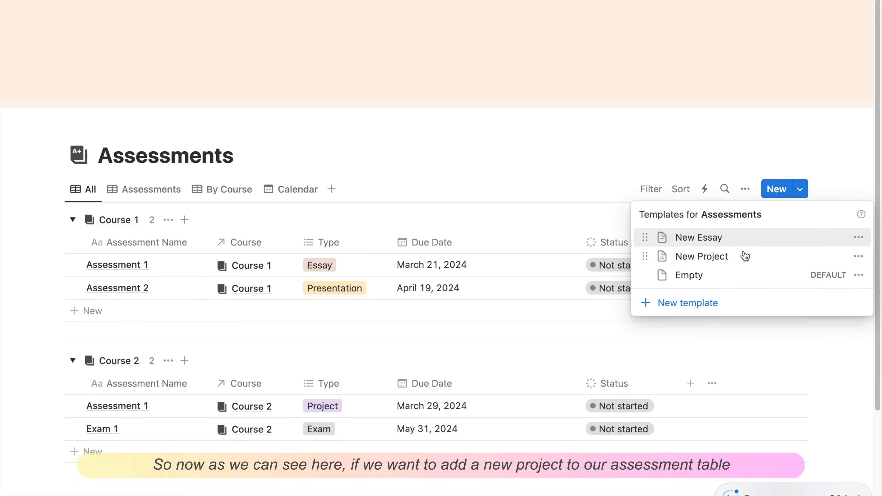
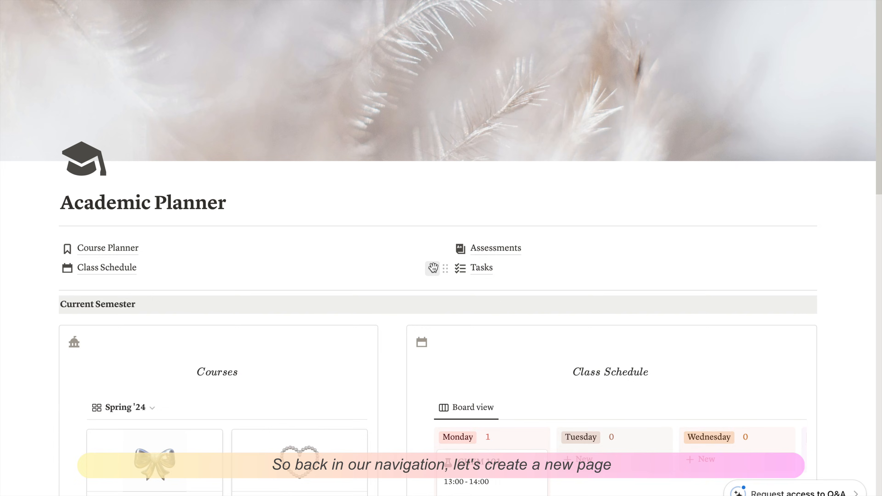
# Add a third column to the navigation section and create a page in it titled "Study Session Planner"
pyautogui.click(453, 290)
pyautogui.moveTo(446, 289); pyautogui.dragTo(834, 251)
pyautogui.click(746, 251)
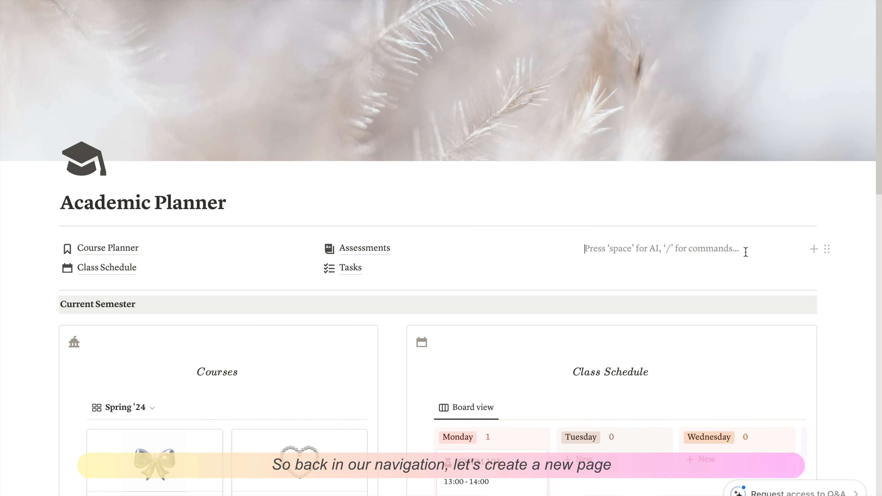
pyautogui.write('/page')
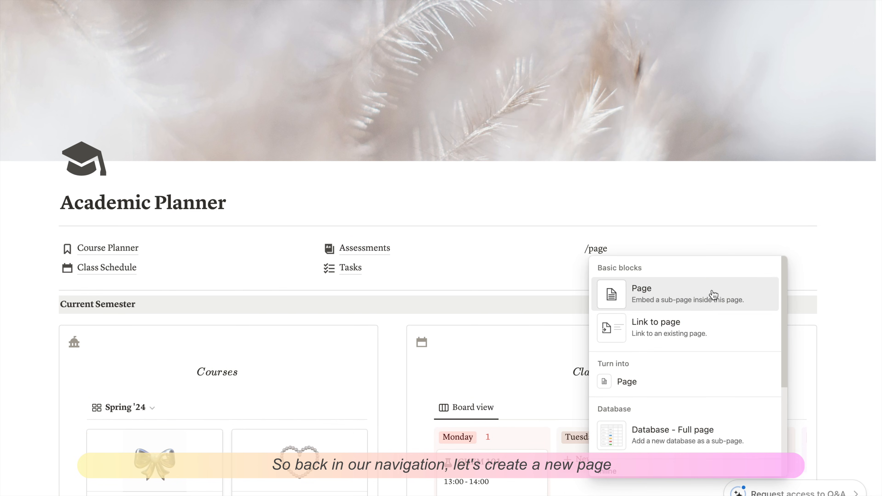
pyautogui.click(612, 280)
pyautogui.write('Study Session Planner')
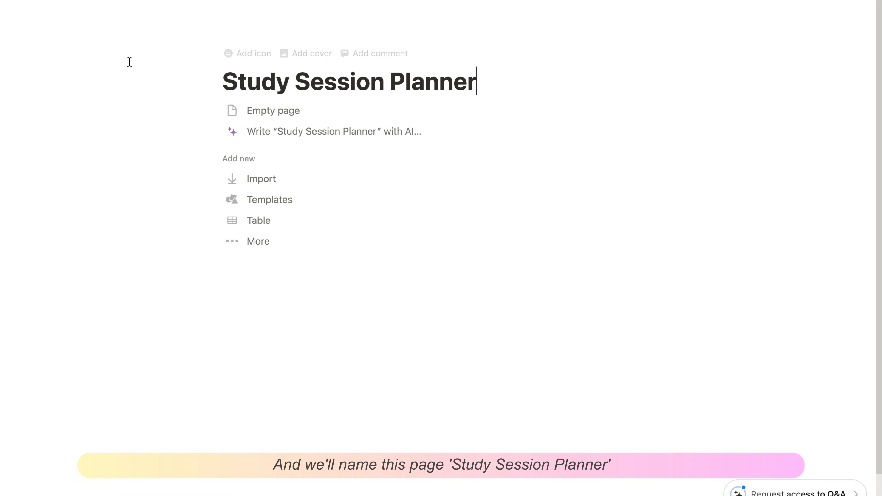
# Give the Study Session Planner page a document icon and a solid pale peach cover
pyautogui.click(247, 53)
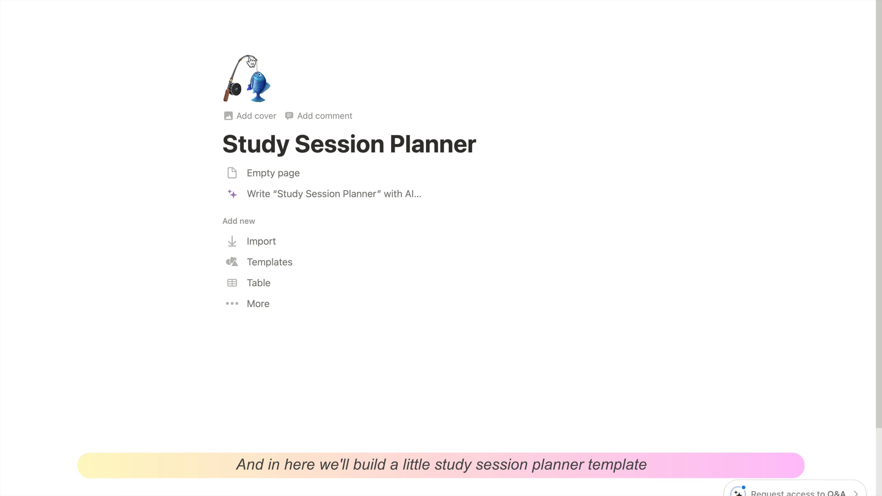
pyautogui.click(247, 78)
pyautogui.click(174, 122)
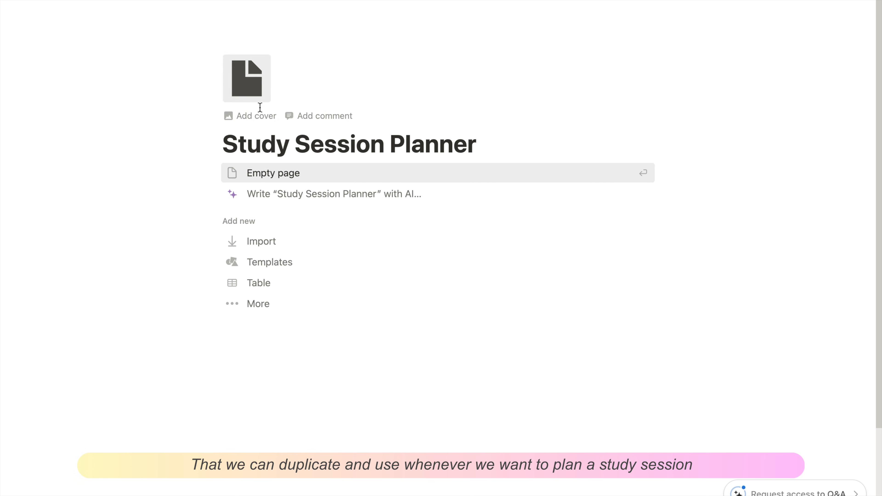
pyautogui.click(248, 115)
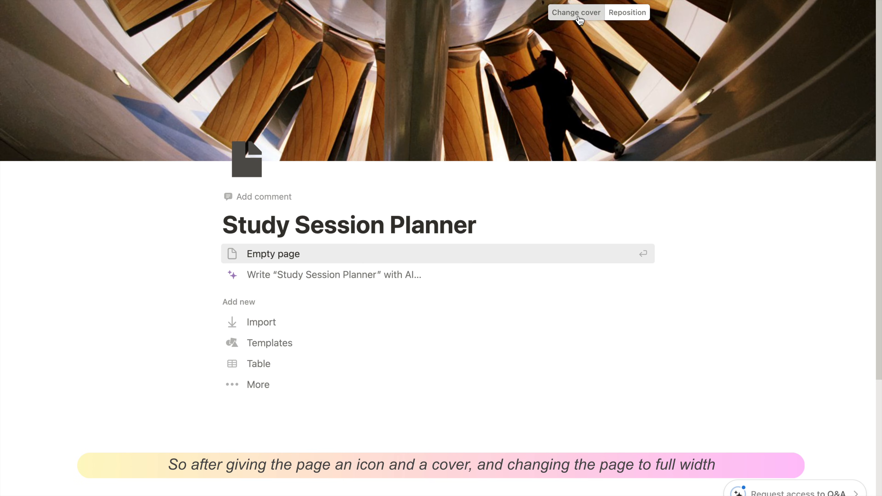
pyautogui.click(580, 13)
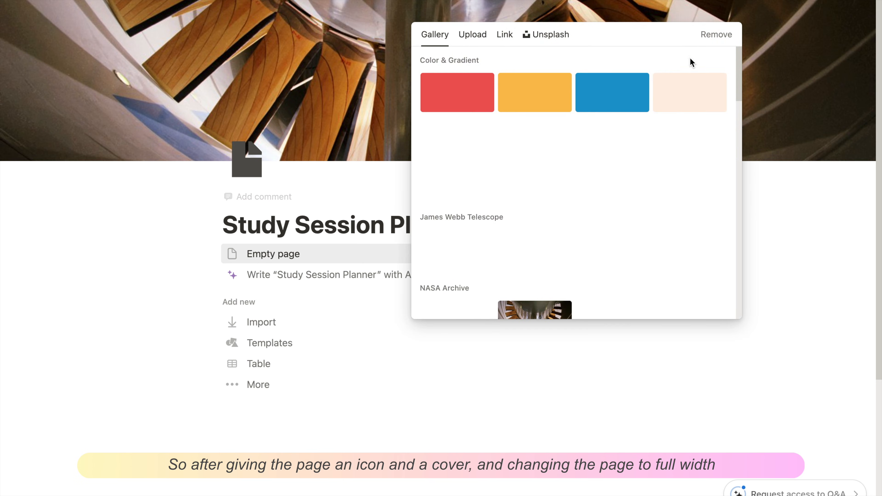
pyautogui.click(713, 93)
# Set the page style to Serif with small text and full width
pyautogui.click(852, 11)
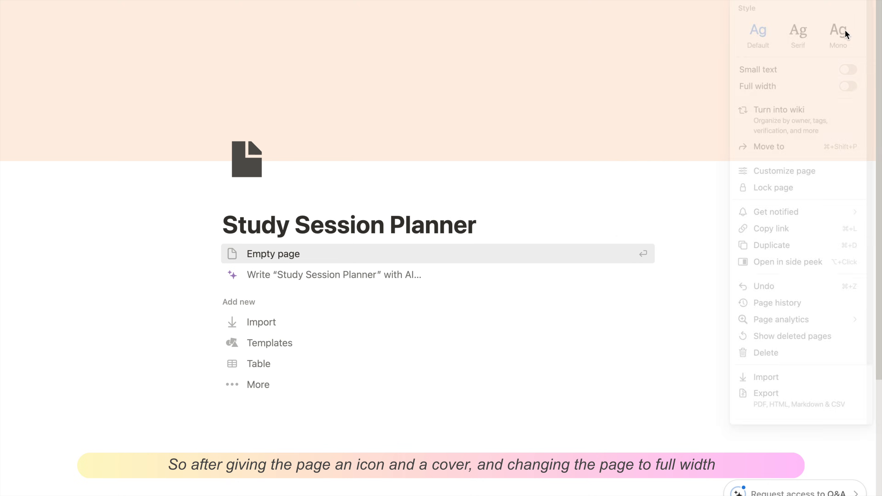
pyautogui.click(798, 33)
pyautogui.click(849, 72)
pyautogui.click(852, 89)
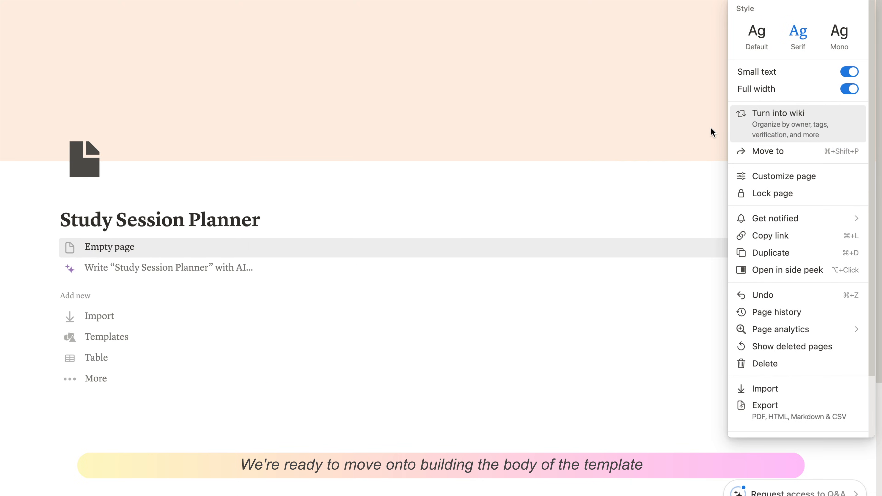
pyautogui.click(712, 132)
# Add a callout reading "Date" to the page and duplicate it below with the text "Location"
pyautogui.click(124, 412)
pyautogui.write('/cal')
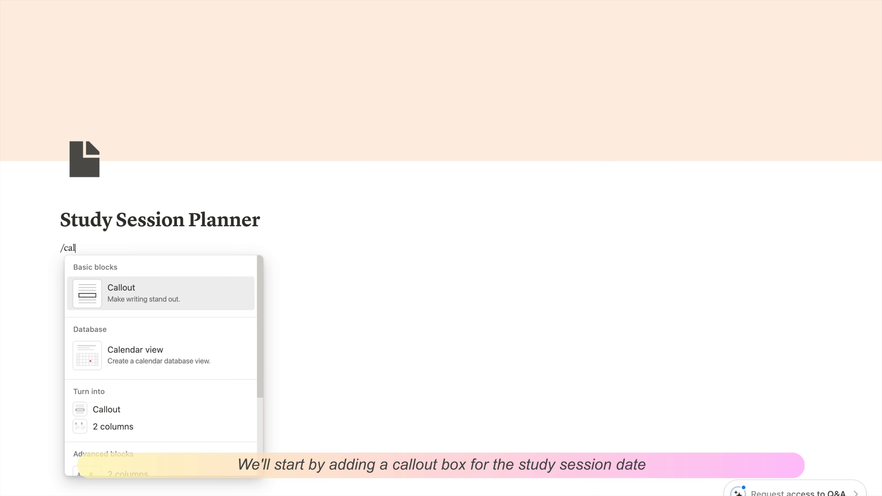
pyautogui.press('Return')
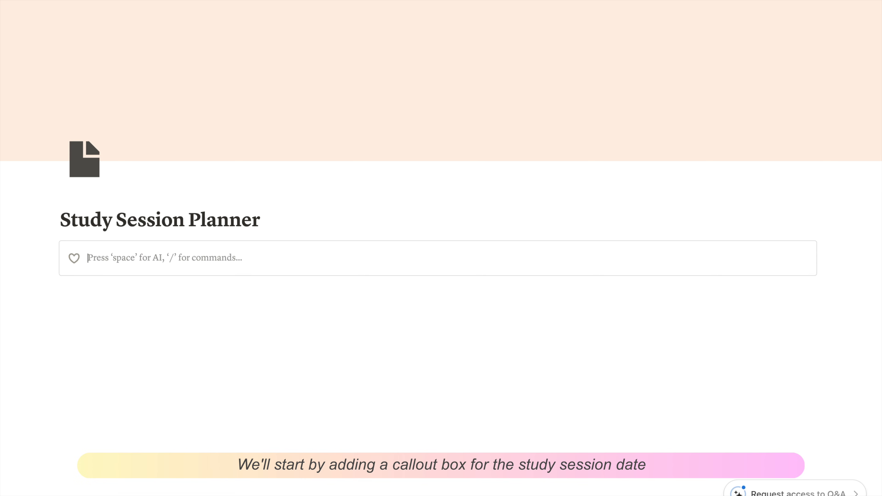
pyautogui.write('Date')
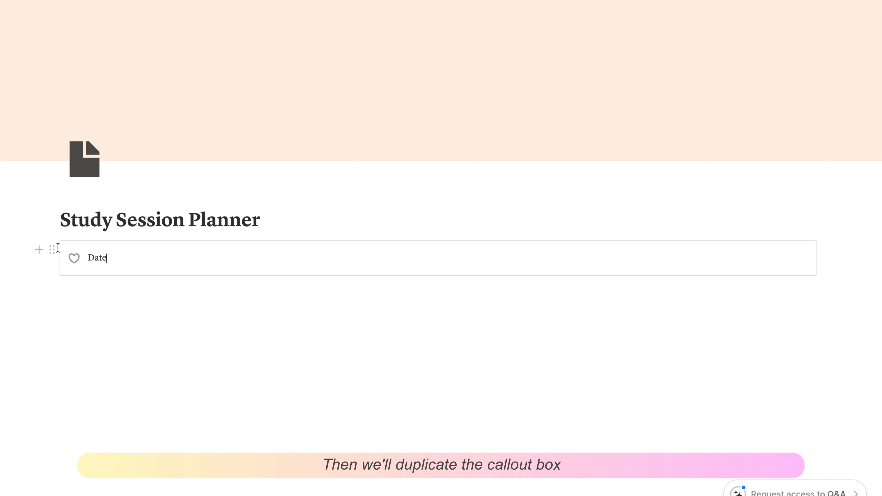
pyautogui.click(52, 250)
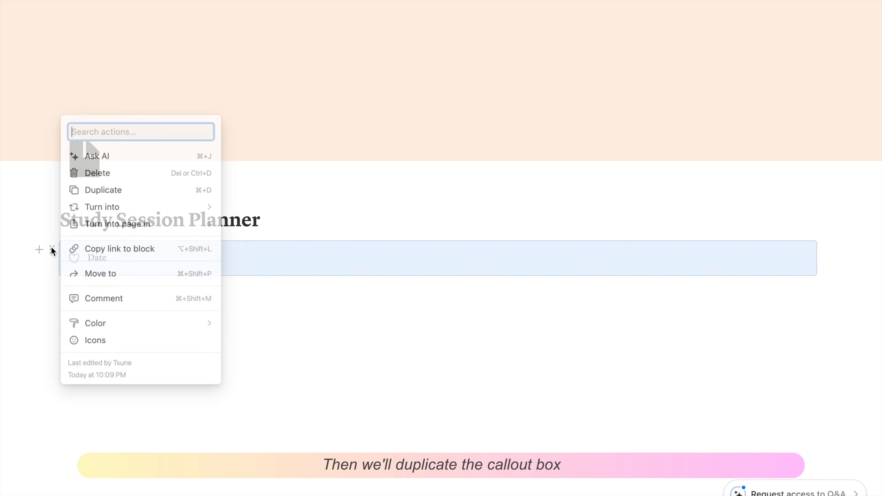
pyautogui.click(114, 191)
pyautogui.doubleClick(101, 298)
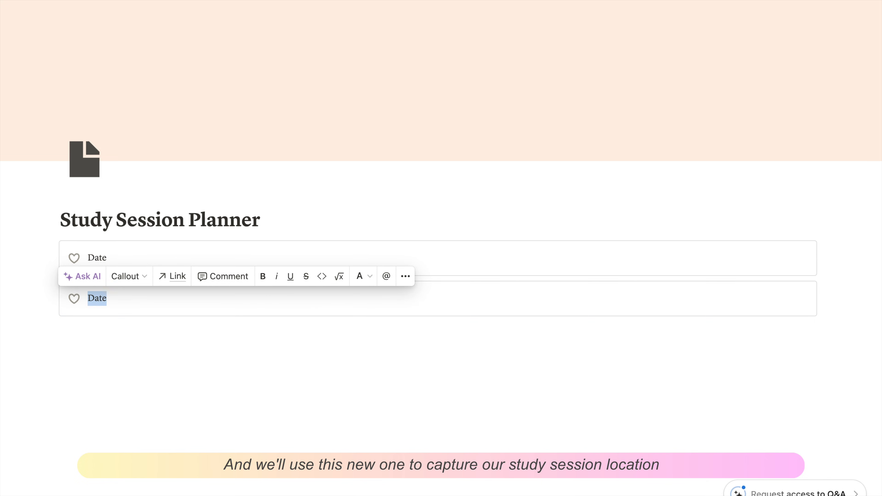
pyautogui.write('Location')
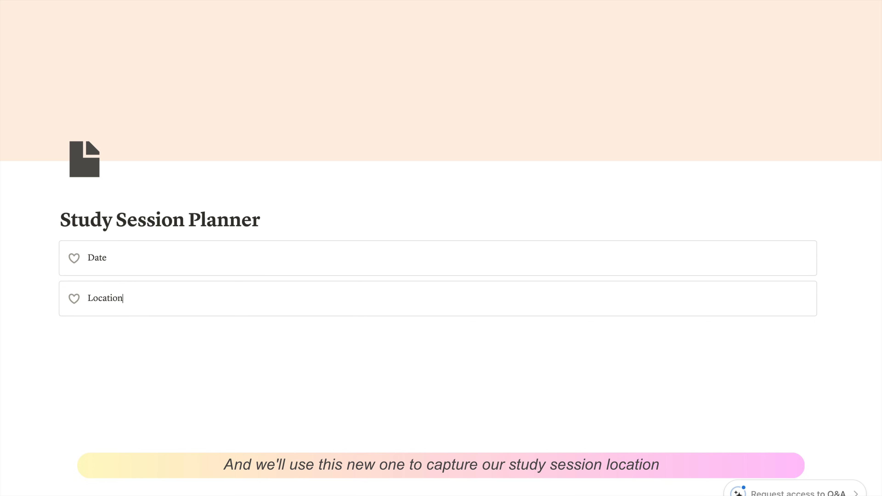
# Duplicate the callout twice more below "Location", changing the copies' text to "Duration" and "Productivity score"
pyautogui.click(52, 293)
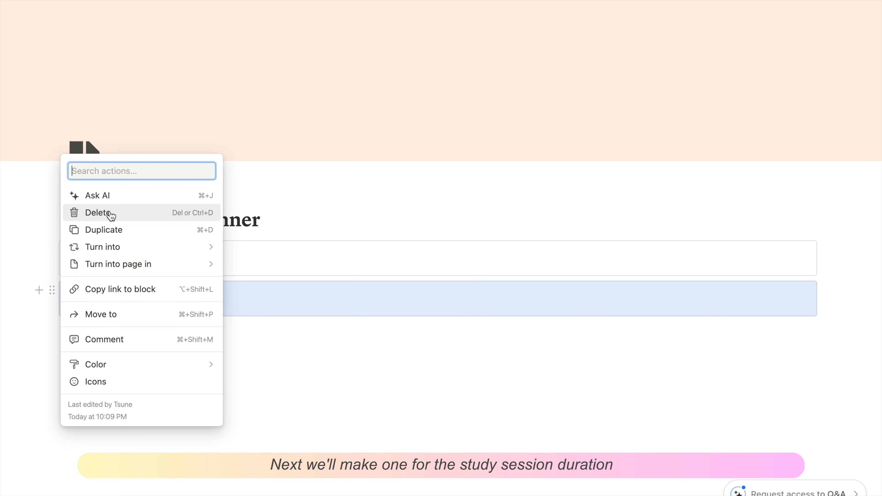
pyautogui.click(112, 230)
pyautogui.doubleClick(112, 334)
pyautogui.write('Duration')
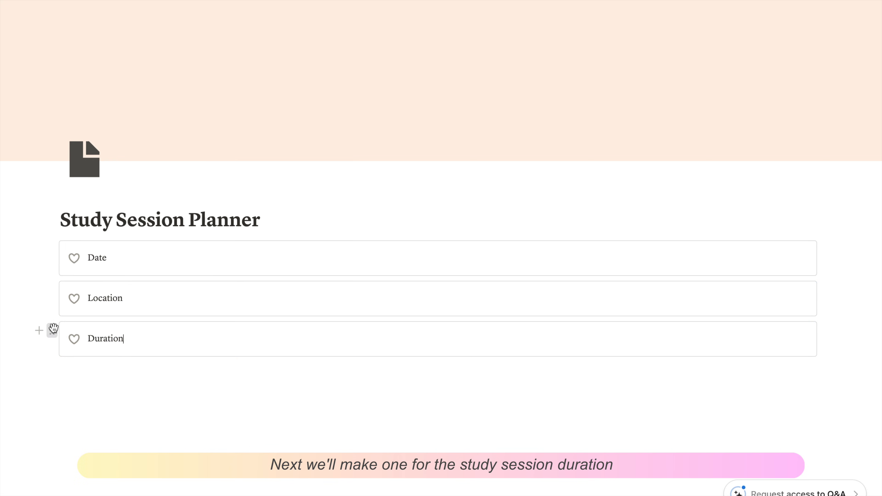
pyautogui.click(52, 331)
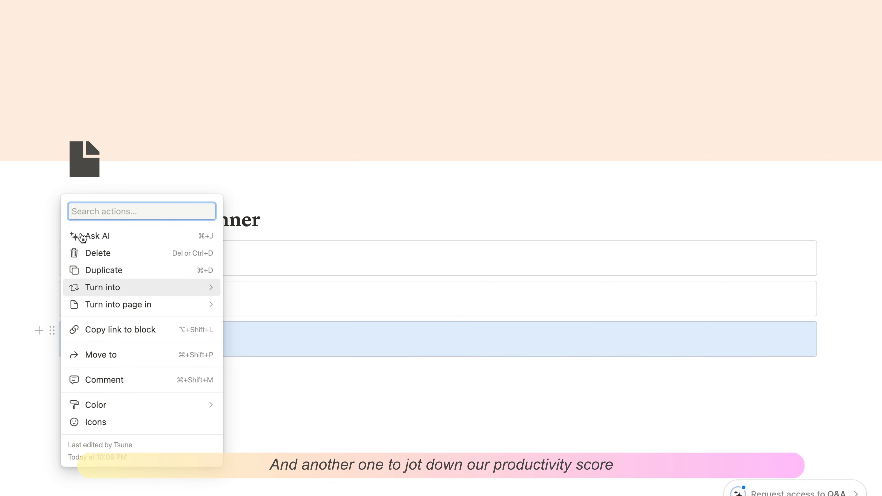
pyautogui.click(112, 270)
pyautogui.doubleClick(105, 379)
pyautogui.write('Productivity score')
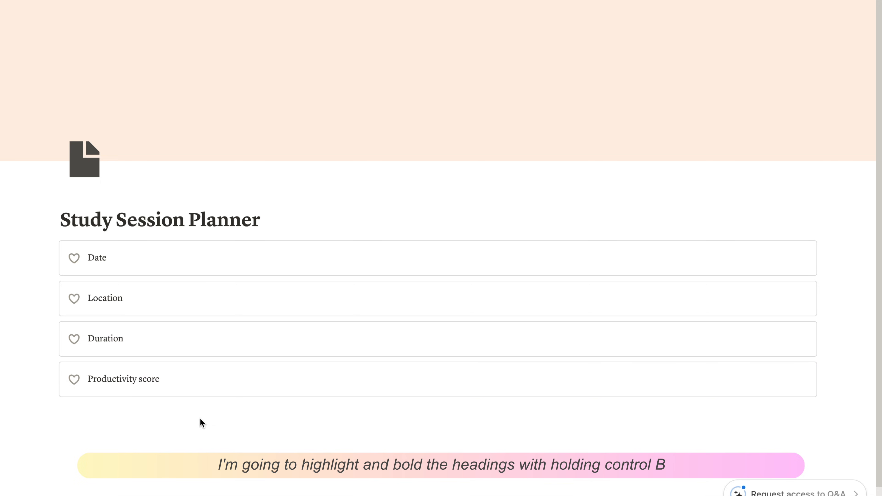
# Make the text of all four callouts bold
pyautogui.moveTo(201, 421); pyautogui.dragTo(87, 254)
pyautogui.hotkey('ctrl', 'b')
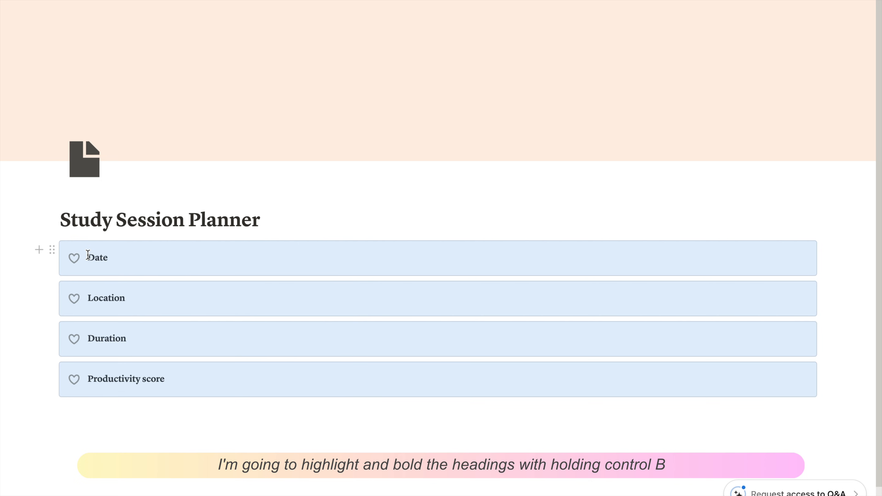
pyautogui.click(144, 426)
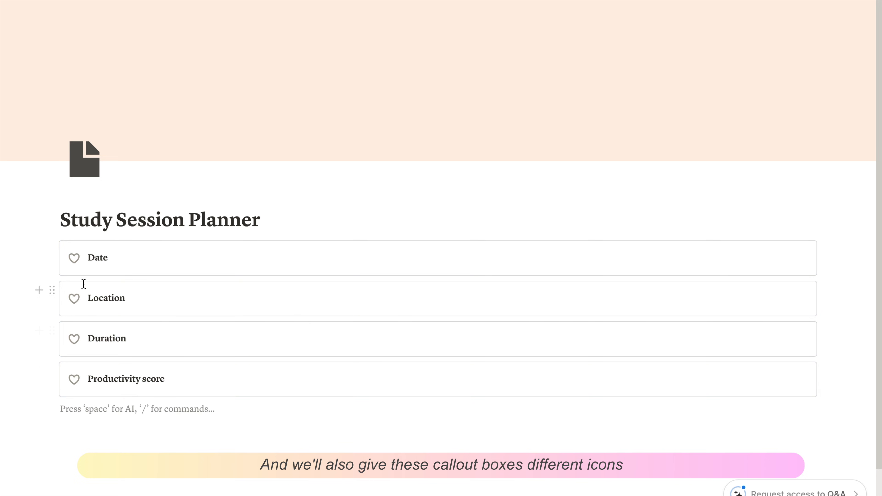
# Change the callout icons to a calendar for Date, a pin for Location, a clock for Duration and a target for Productivity score
pyautogui.click(73, 259)
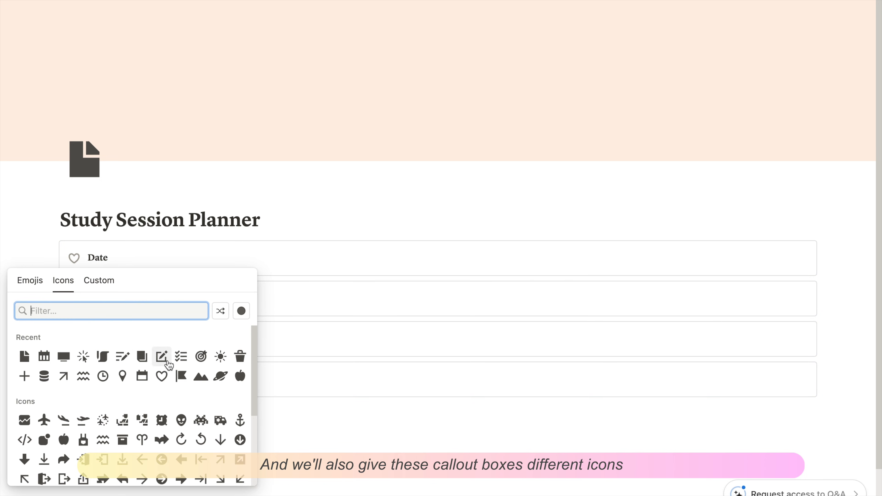
pyautogui.click(142, 376)
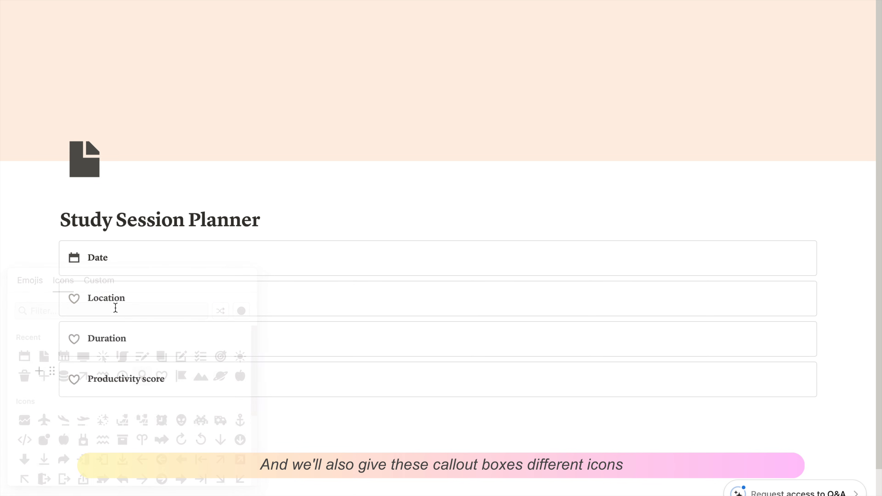
pyautogui.click(76, 299)
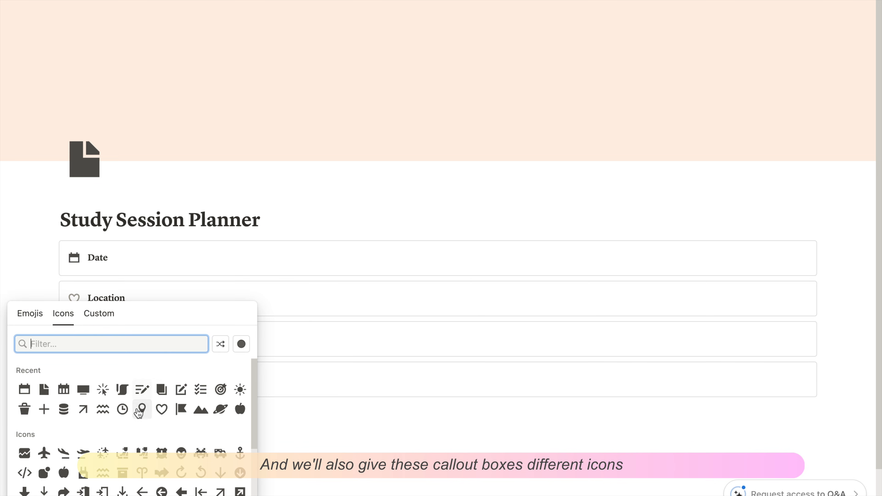
pyautogui.click(142, 409)
pyautogui.click(74, 339)
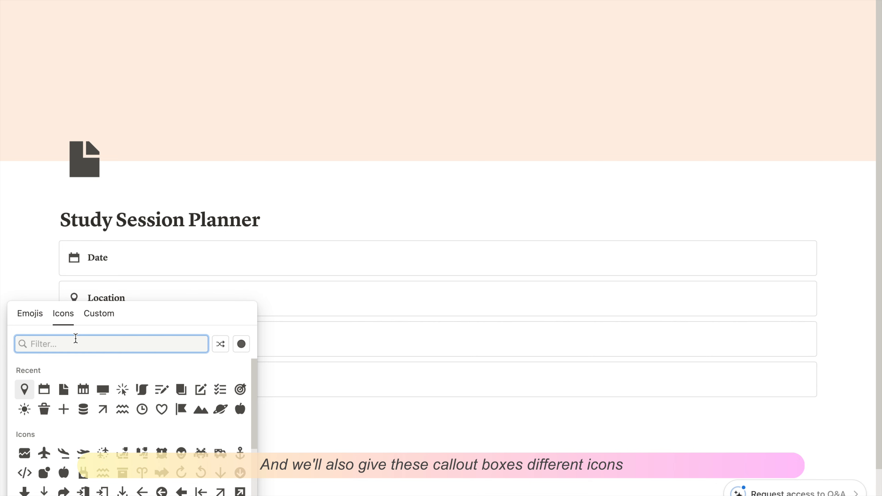
pyautogui.click(143, 409)
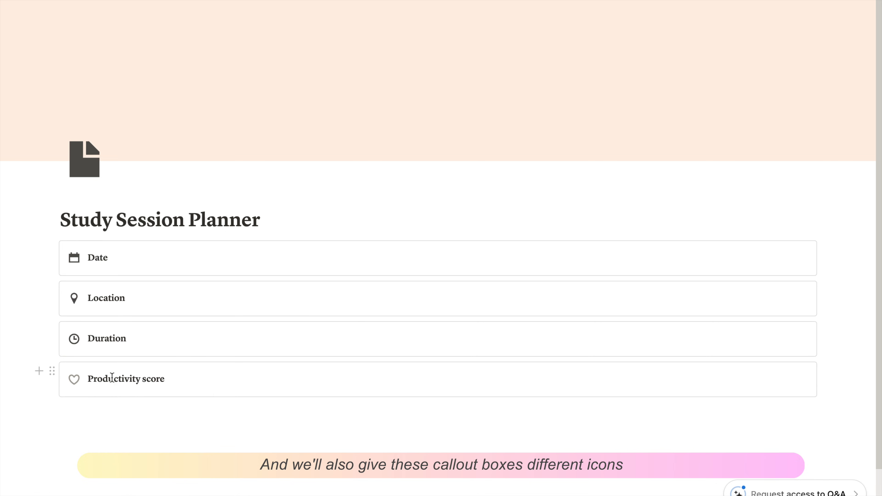
pyautogui.click(75, 382)
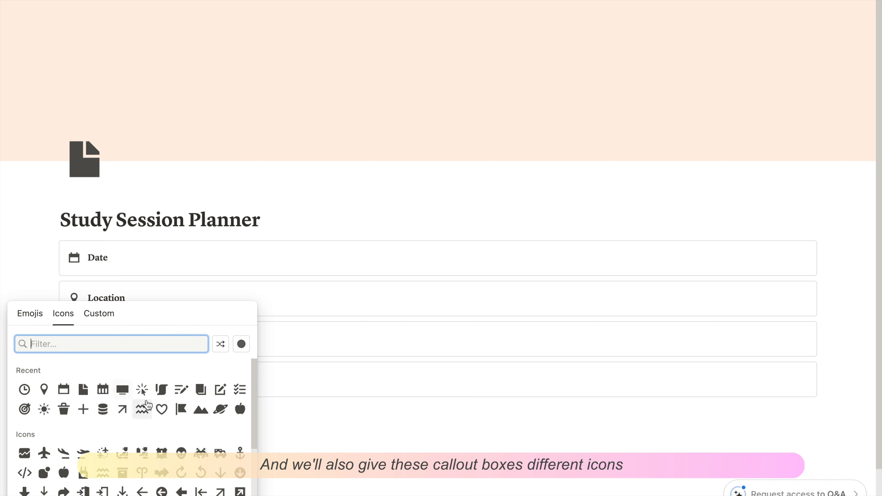
pyautogui.click(25, 409)
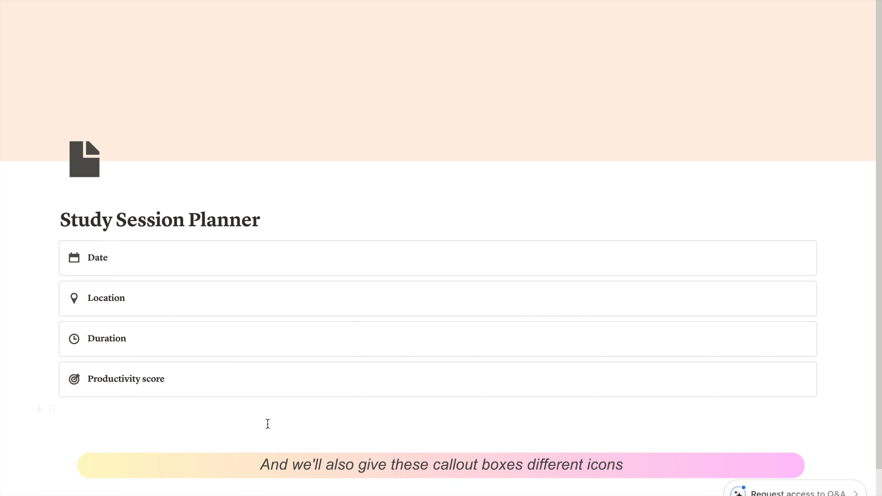
# Add a callout with the bold title "Tasks" and a checklist icon below the Productivity score callout
pyautogui.click(109, 415)
pyautogui.write('/cal')
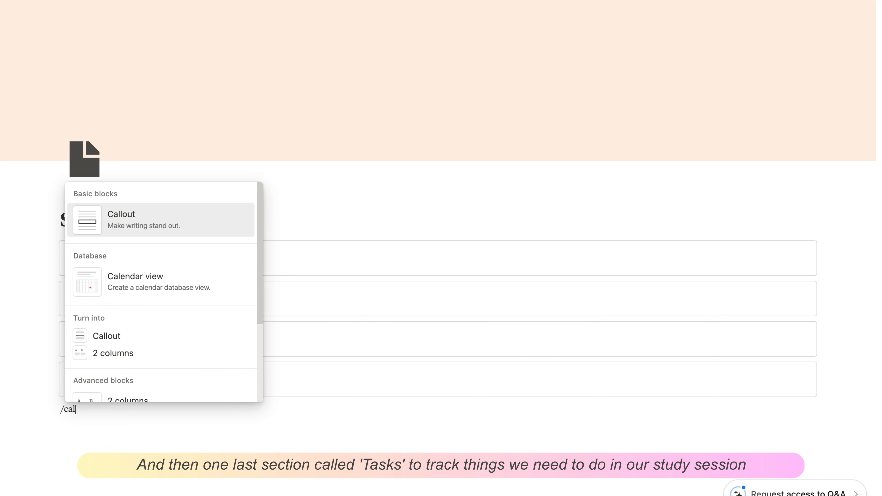
pyautogui.press('Return')
pyautogui.write('Tasks')
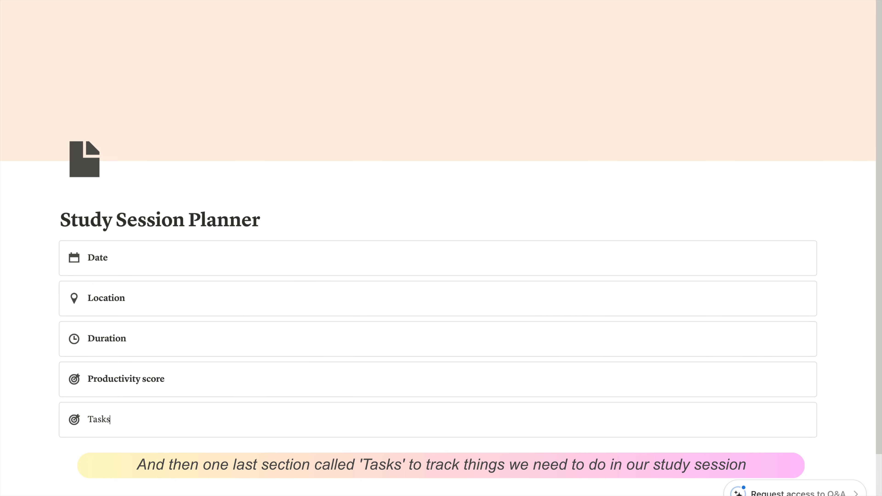
pyautogui.doubleClick(109, 416)
pyautogui.click(74, 420)
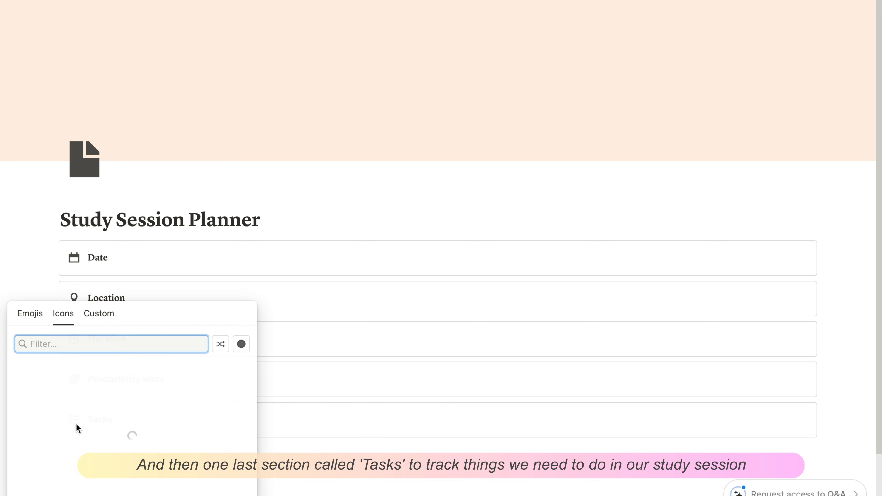
pyautogui.click(24, 390)
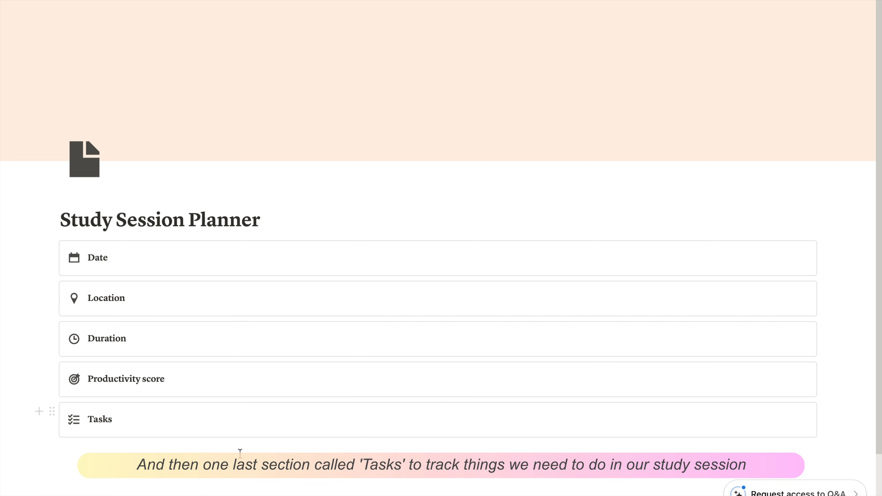
# Insert a table view below the Tasks callout and create a new database as its data source
pyautogui.scroll(-2, 247, 453)
pyautogui.click(164, 417)
pyautogui.write('/')
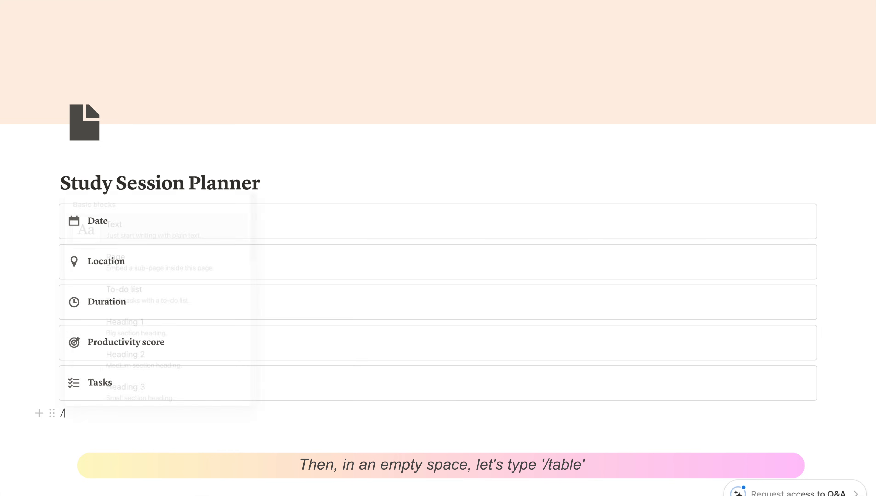
pyautogui.write('table')
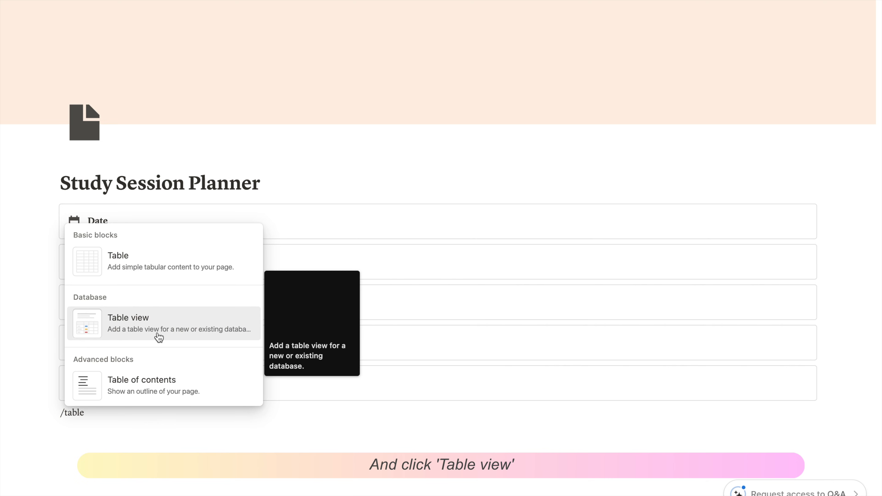
pyautogui.click(156, 332)
pyautogui.write('St')
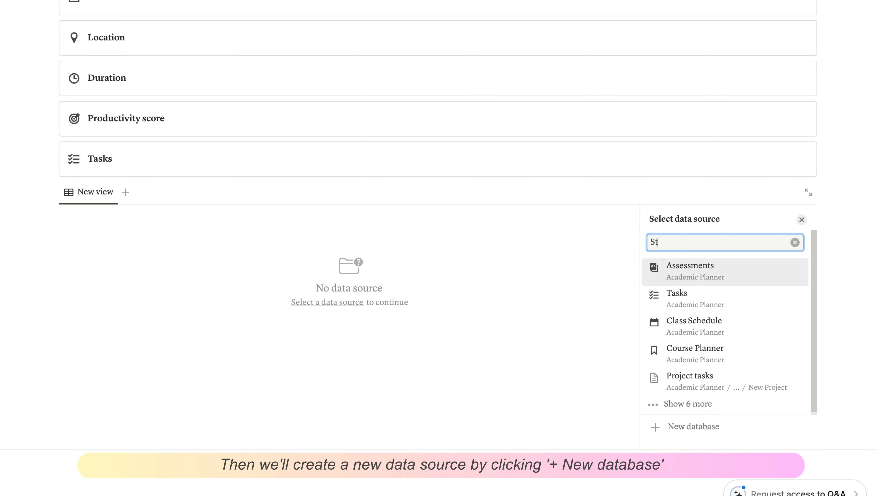
pyautogui.write('udy session tasks')
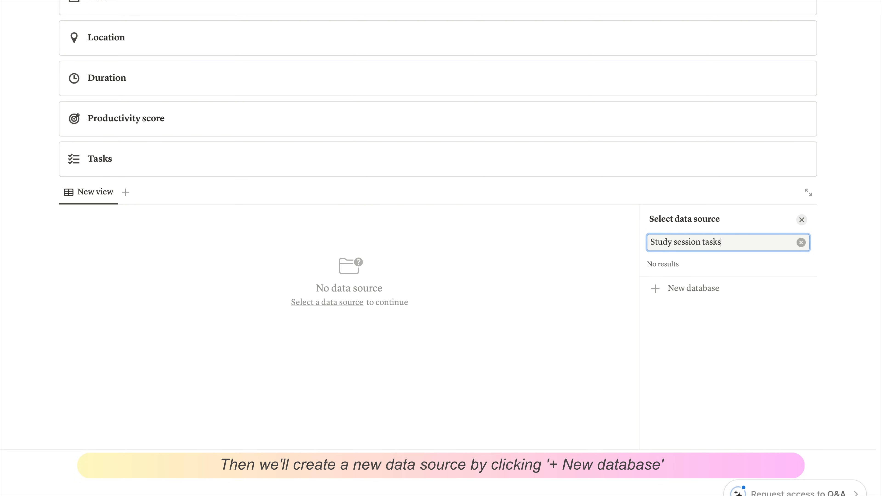
pyautogui.click(689, 361)
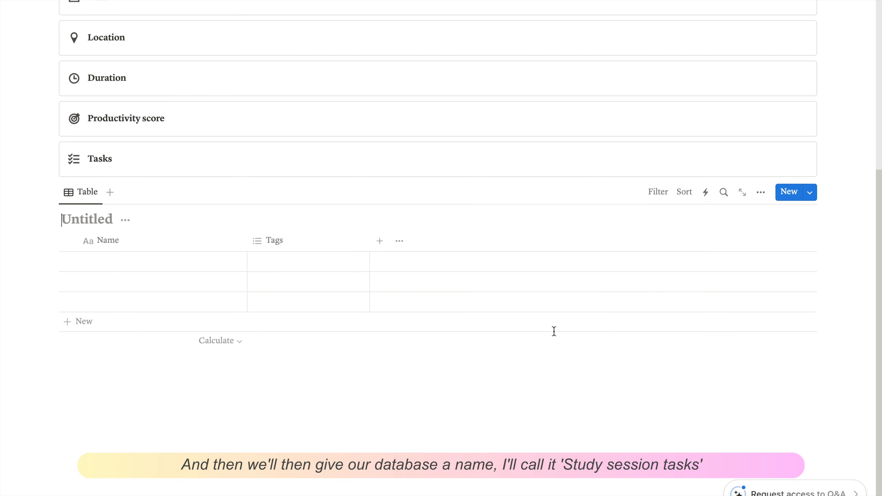
# Name the new database "Study session tasks" and hide its title
pyautogui.click(107, 222)
pyautogui.write('Study ses')
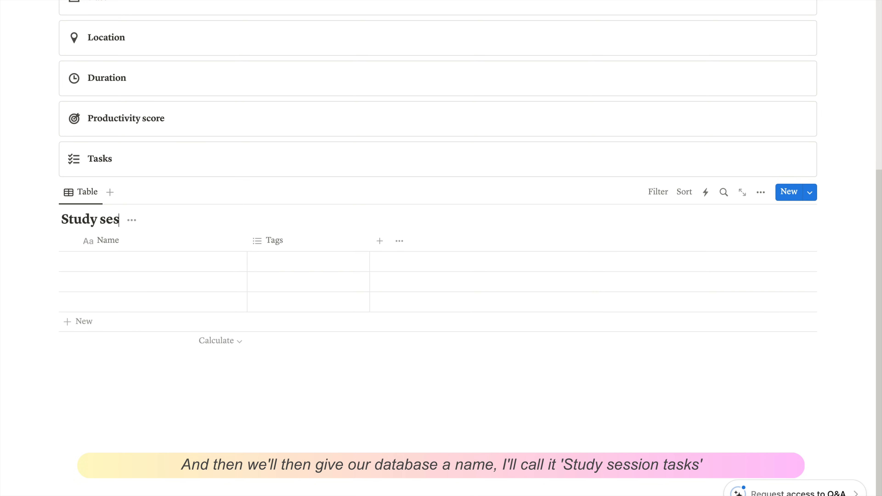
pyautogui.write('sion tasks')
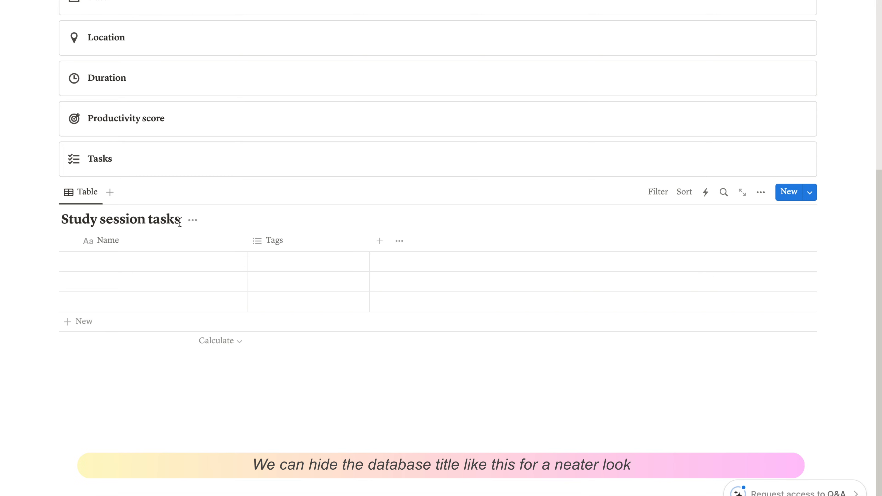
pyautogui.click(194, 221)
pyautogui.click(199, 286)
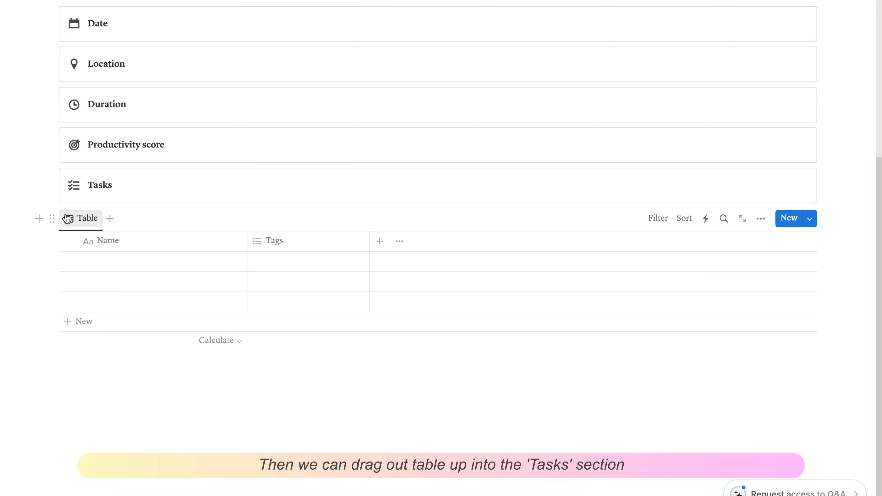
# Move the table into the Tasks callout and rename its Name column to "Task"
pyautogui.moveTo(61, 210); pyautogui.dragTo(120, 196)
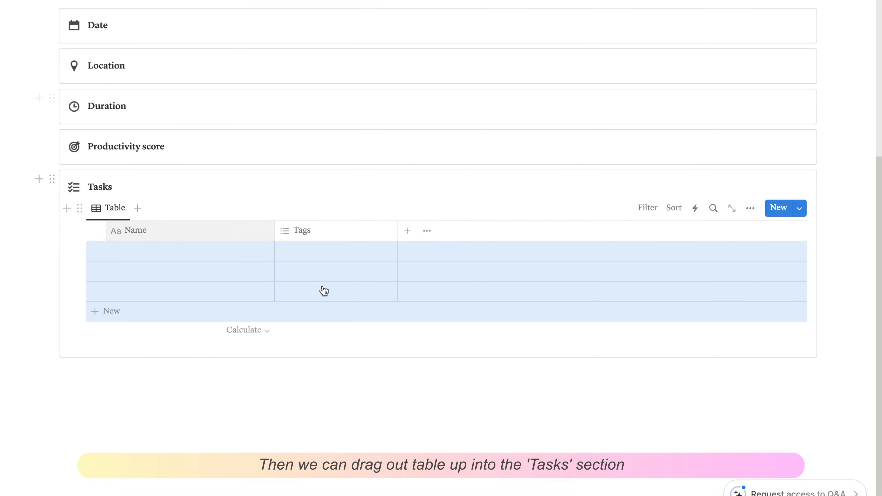
pyautogui.click(388, 384)
pyautogui.click(243, 221)
pyautogui.hotkey('ctrl', 'a')
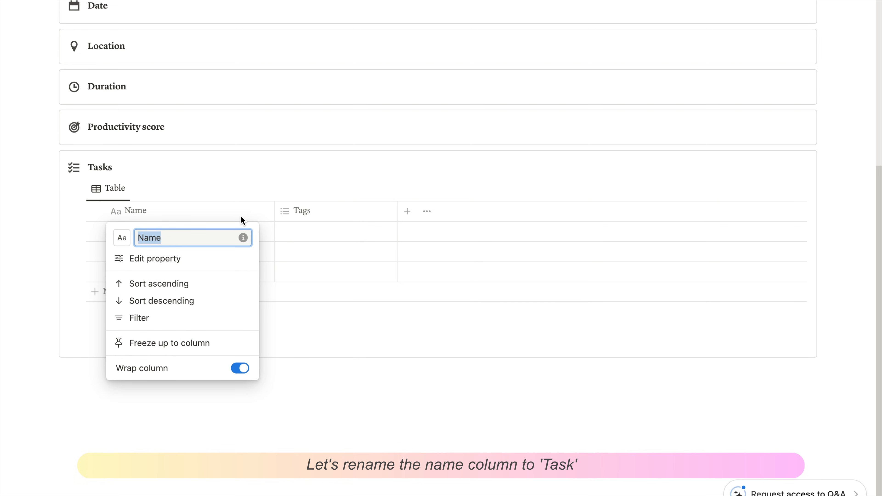
pyautogui.write('Task')
pyautogui.press('Return')
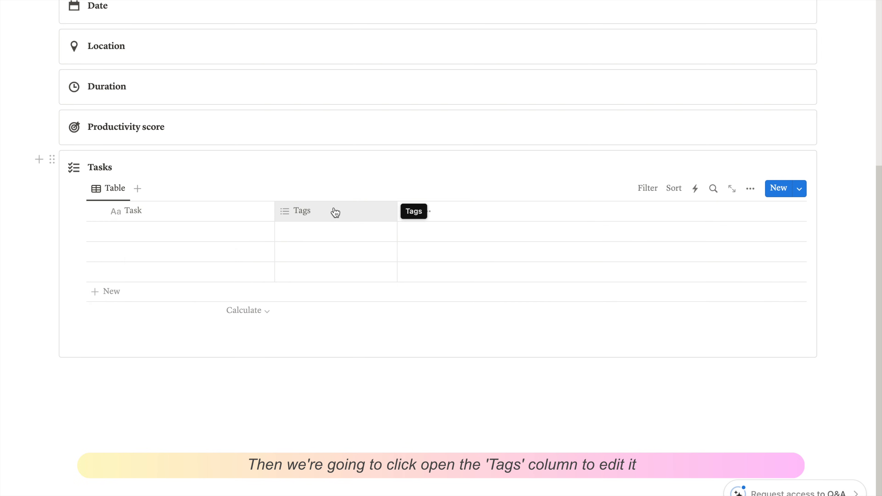
# Change the Tags column's property type to Checkbox and rename it "Complete"
pyautogui.click(335, 213)
pyautogui.click(332, 260)
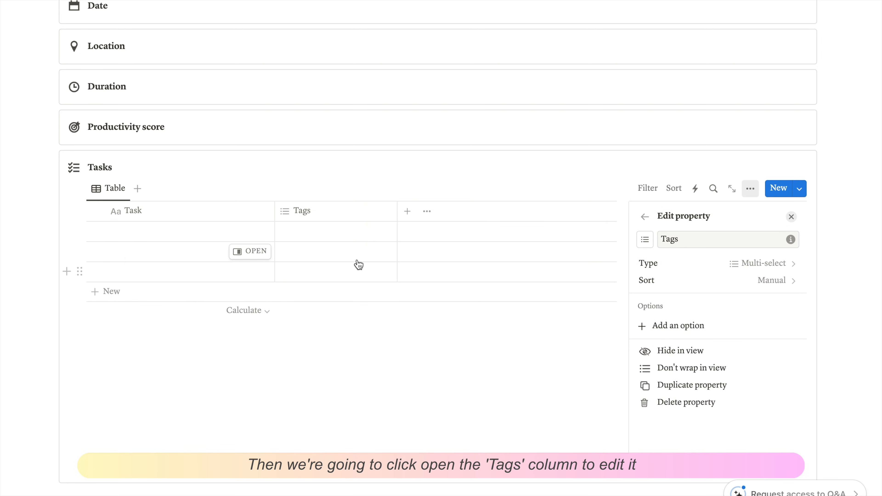
pyautogui.click(744, 263)
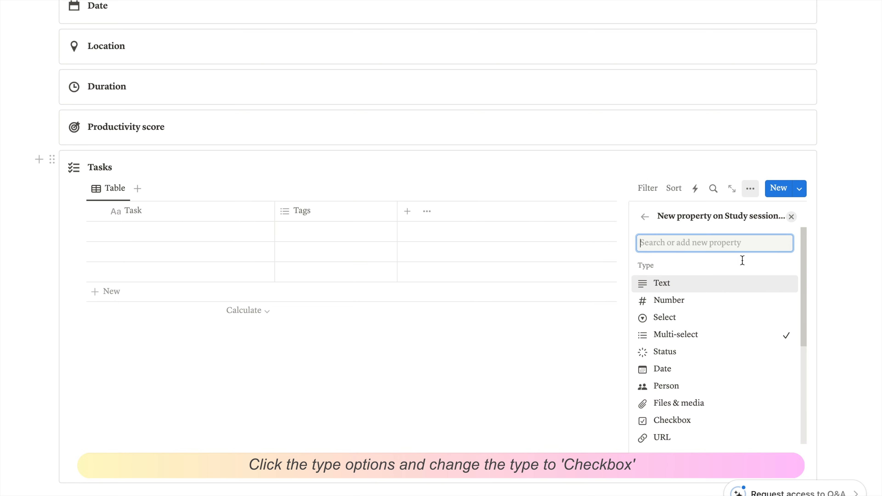
pyautogui.click(679, 418)
pyautogui.click(681, 240)
pyautogui.write('Complete')
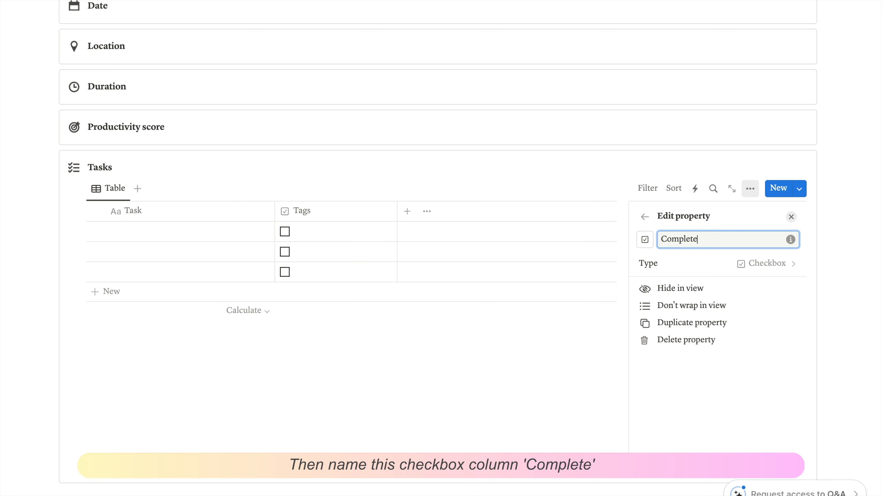
pyautogui.click(645, 218)
# Place the Complete checkbox column before the Task column and narrow it to little more than the checkbox width
pyautogui.moveTo(491, 361); pyautogui.dragTo(424, 252)
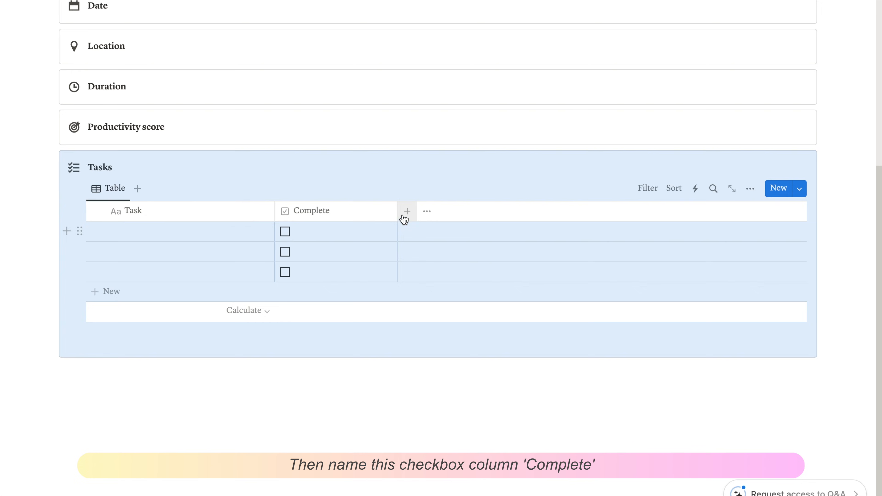
pyautogui.moveTo(398, 212); pyautogui.dragTo(97, 219)
pyautogui.click(384, 394)
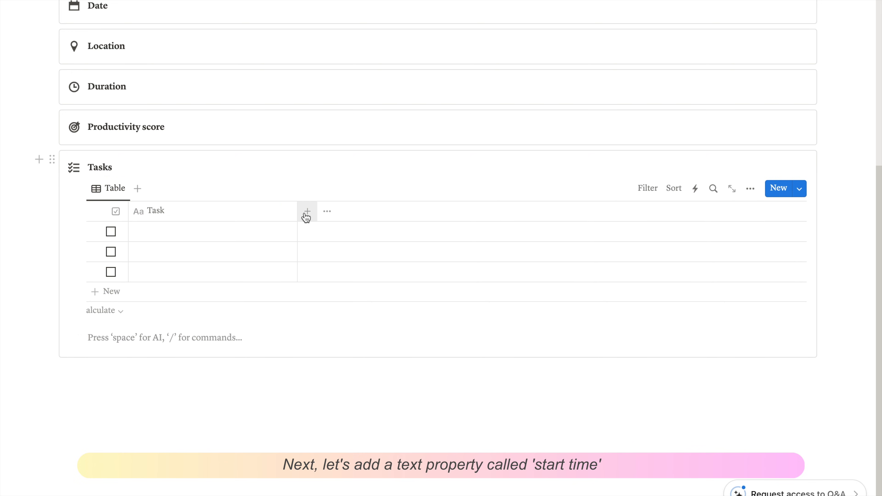
# Add two text properties named "Start time" and "End time" to the study session tasks table
pyautogui.click(306, 213)
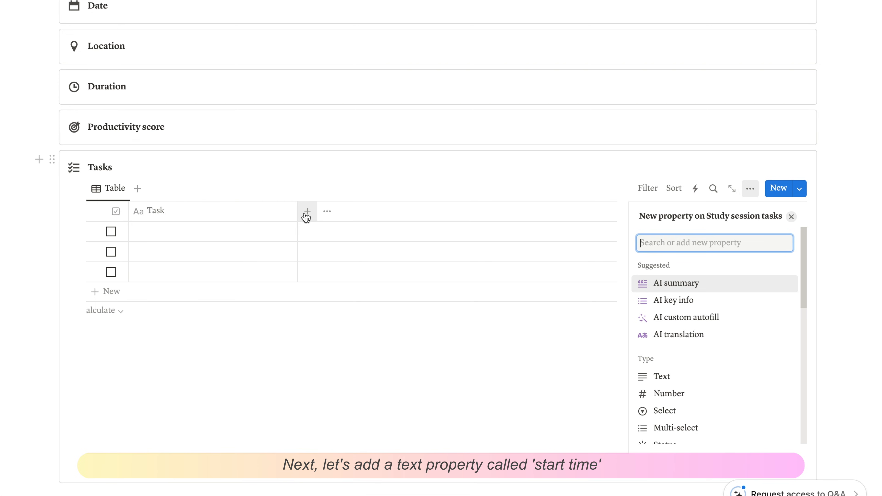
pyautogui.click(711, 378)
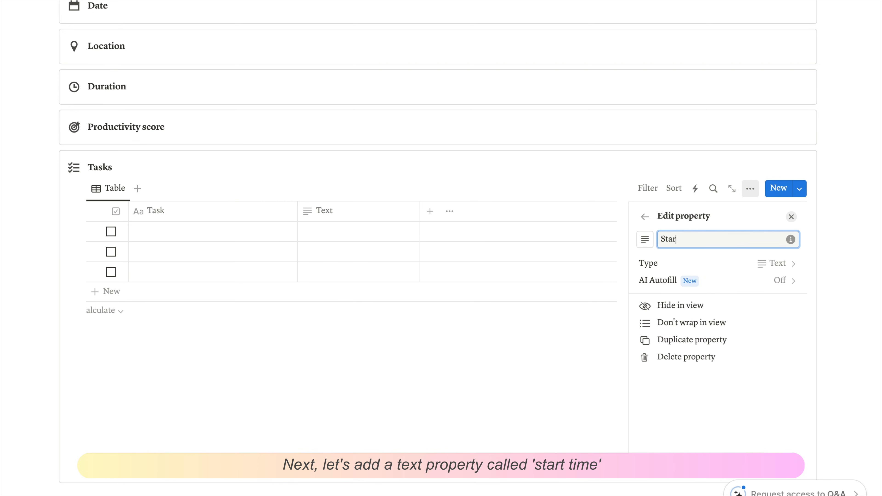
pyautogui.click(430, 211)
pyautogui.click(430, 211)
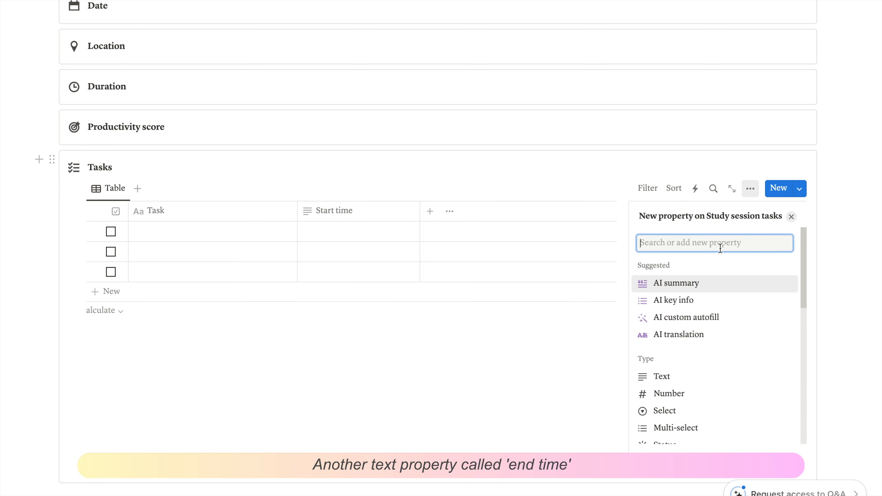
pyautogui.click(667, 377)
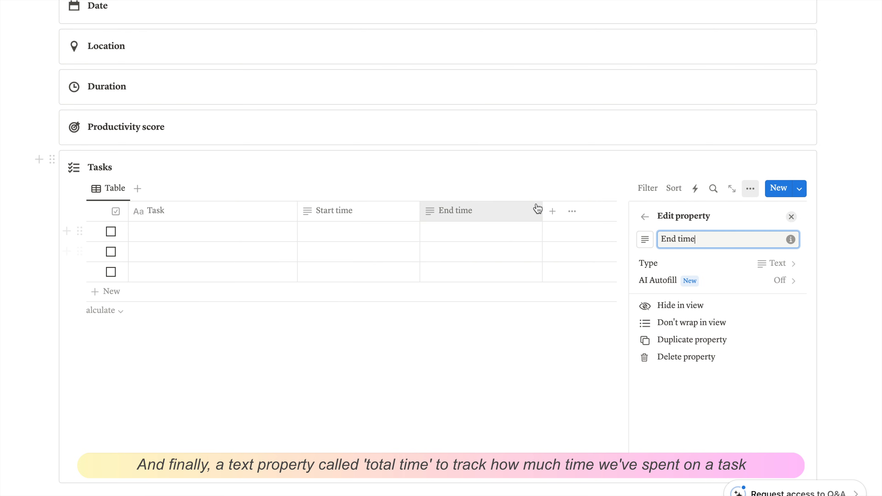
# Add a text property named "Total time" after the End time column and close the property settings
pyautogui.click(555, 213)
pyautogui.click(549, 218)
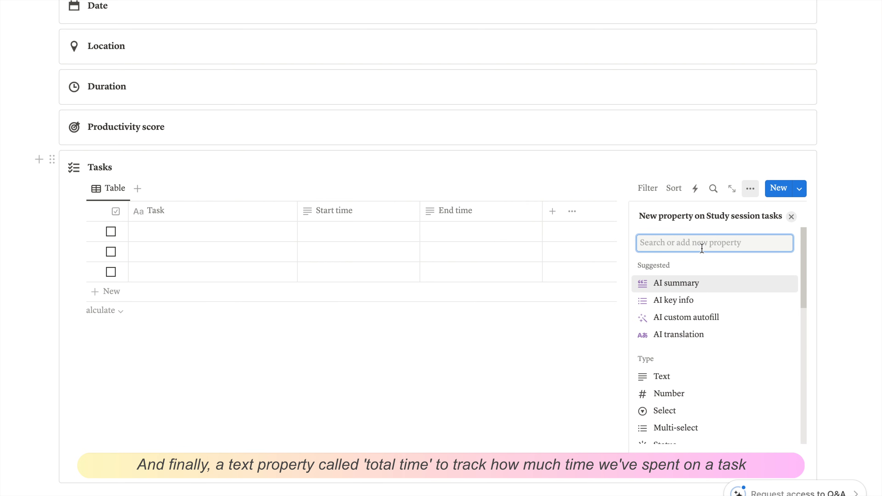
pyautogui.write('Total')
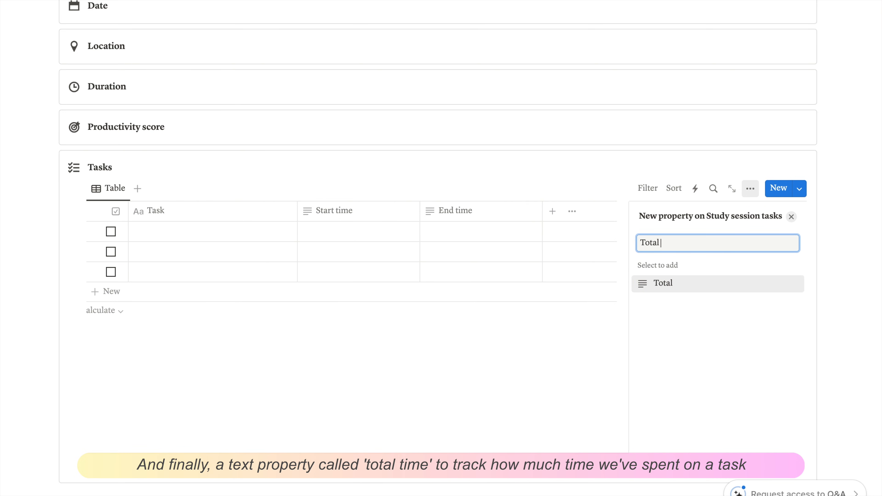
pyautogui.write(' time')
pyautogui.press('Return')
pyautogui.click(518, 377)
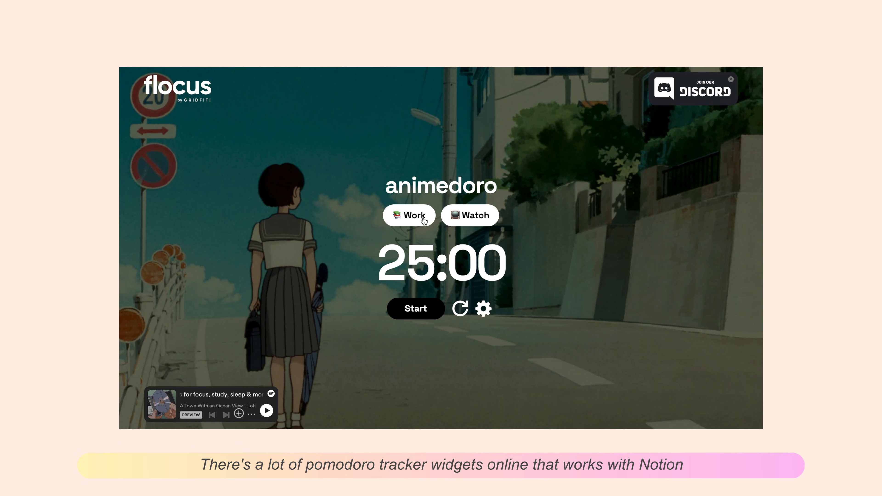
# Copy the flocus.com/animedoro-timer/ address from the browser and create an embed of it below the Tasks callout in Notion
pyautogui.click(424, 221)
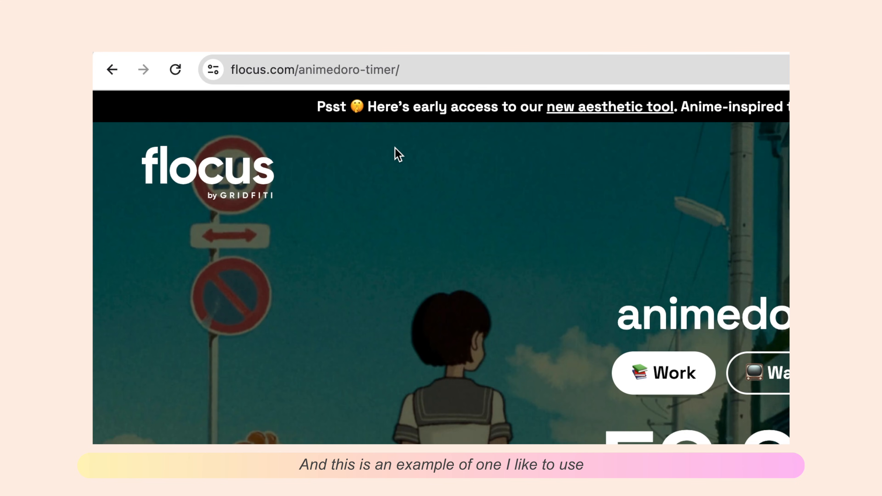
pyautogui.click(434, 77)
pyautogui.hotkey('ctrl', 'c')
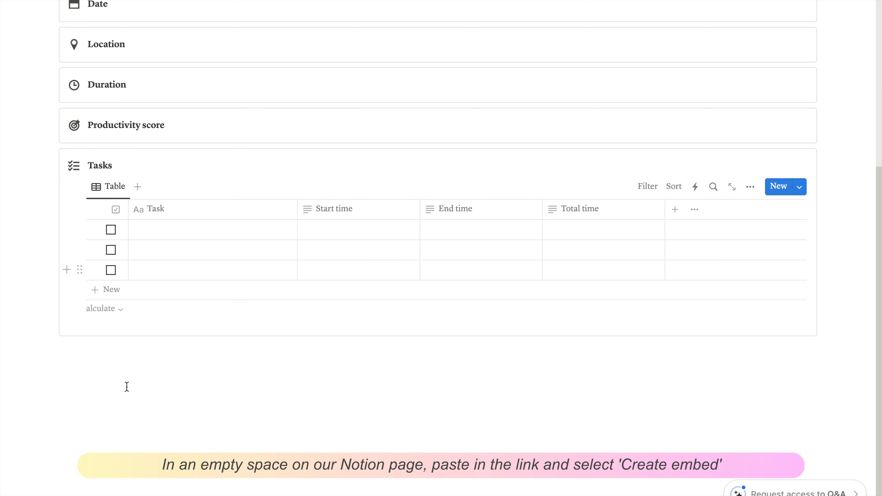
pyautogui.click(112, 348)
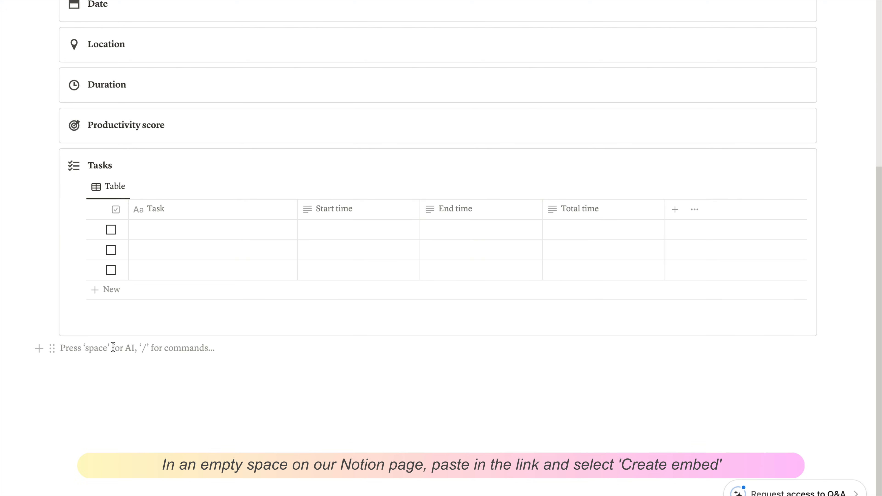
pyautogui.hotkey('ctrl', 'v')
pyautogui.click(283, 402)
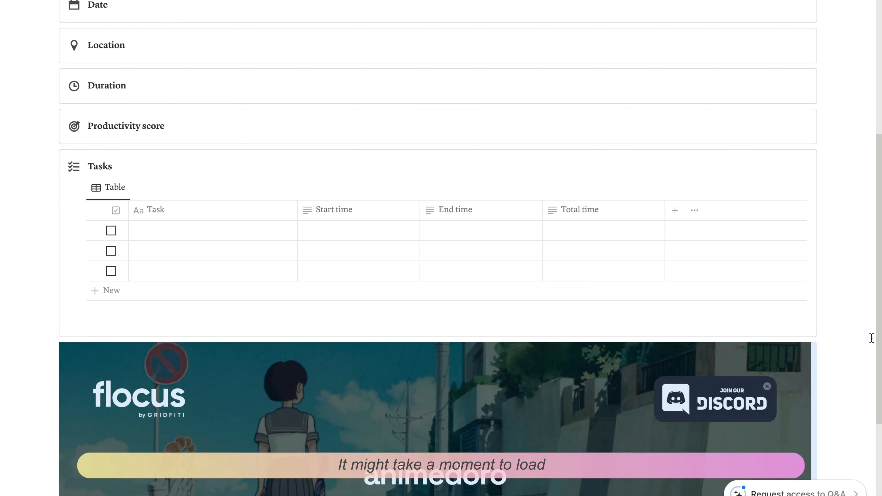
# Enlarge the height of the embedded animedoro timer until the full widget with its controls and music player fits
pyautogui.scroll(-5, 872, 338)
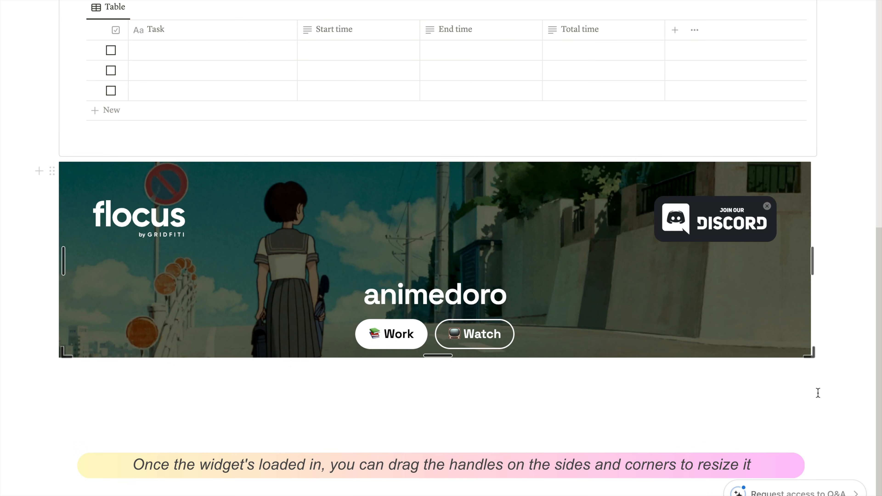
pyautogui.moveTo(818, 393); pyautogui.dragTo(836, 453)
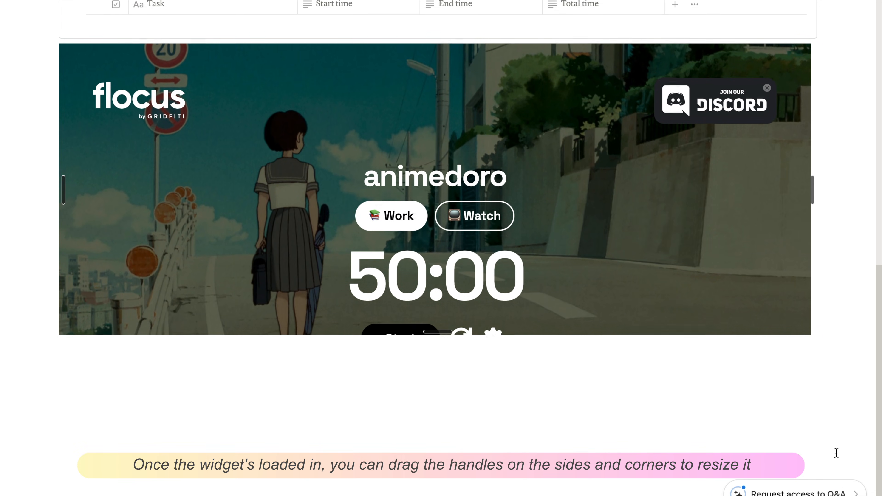
pyautogui.moveTo(810, 330); pyautogui.dragTo(812, 404)
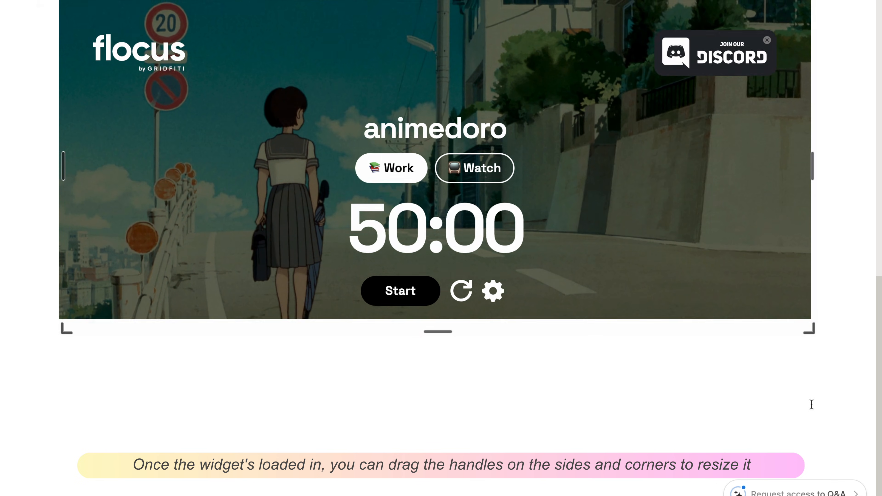
pyautogui.moveTo(809, 352); pyautogui.dragTo(818, 442)
pyautogui.scroll(1, 825, 232)
pyautogui.scroll(2, 825, 233)
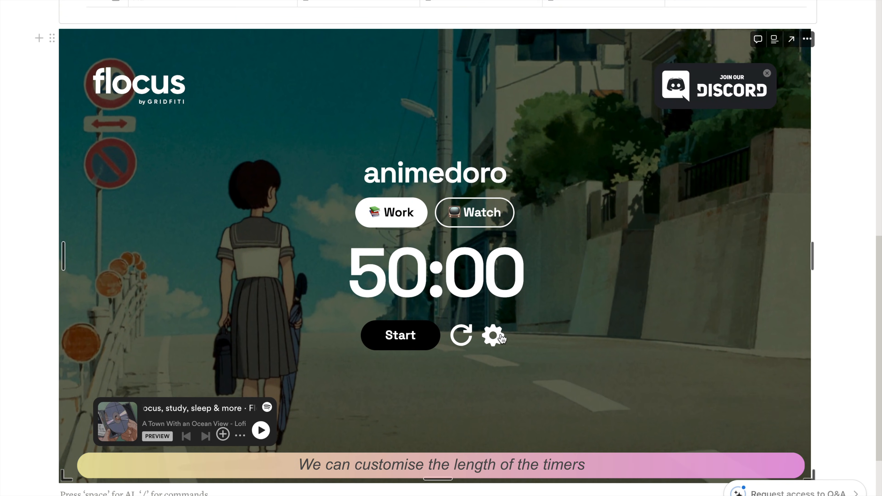
# Review the timer widget's timer and sound settings, and save its theme as Tokyo Sunrise
pyautogui.click(496, 335)
pyautogui.click(316, 148)
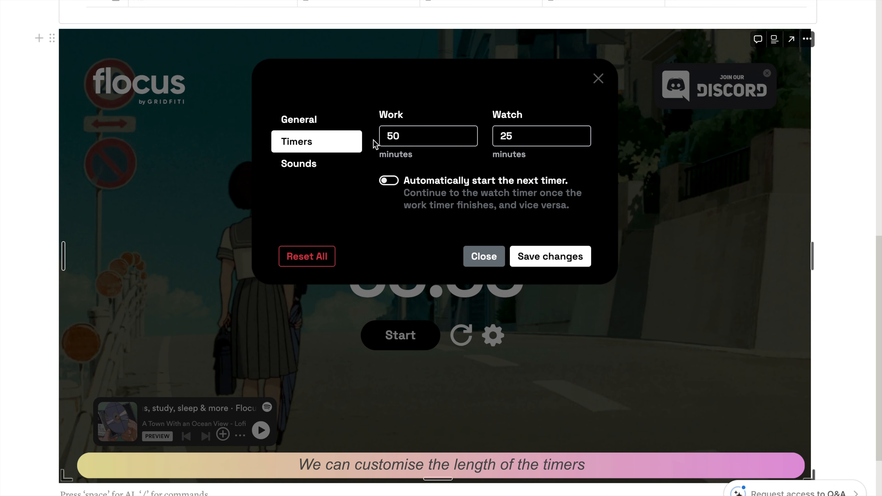
pyautogui.click(309, 169)
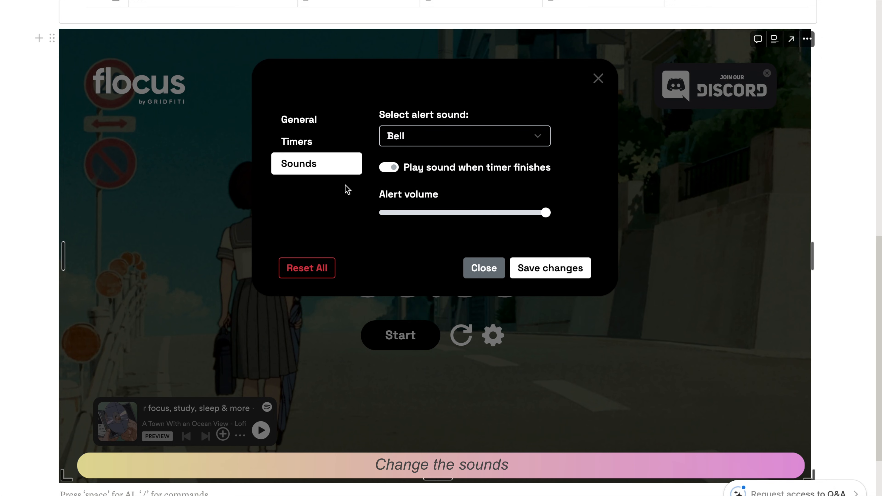
pyautogui.click(310, 120)
pyautogui.click(433, 135)
pyautogui.click(446, 153)
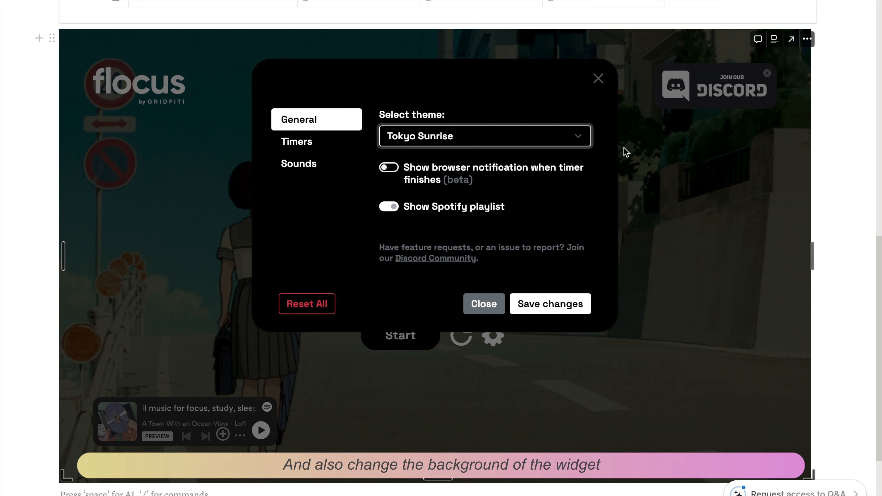
pyautogui.click(526, 304)
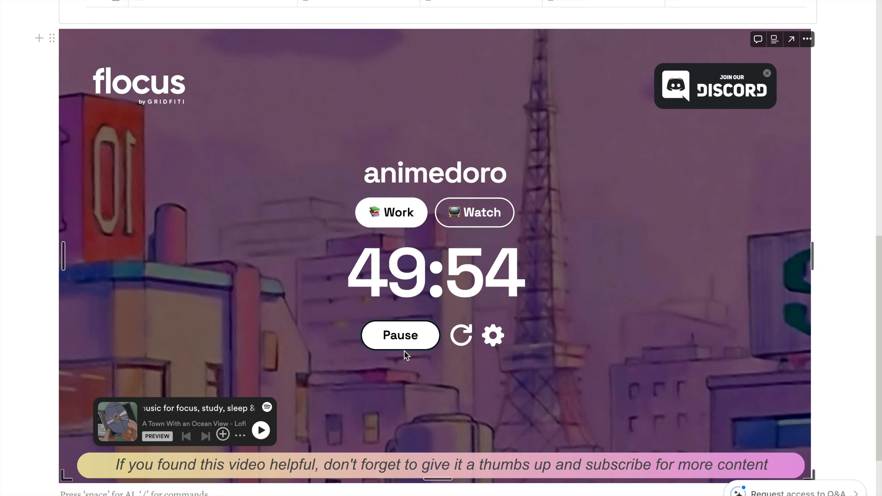
# Pause the running work timer in the widget and look over the finished page
pyautogui.click(403, 337)
pyautogui.scroll(10, 620, 275)
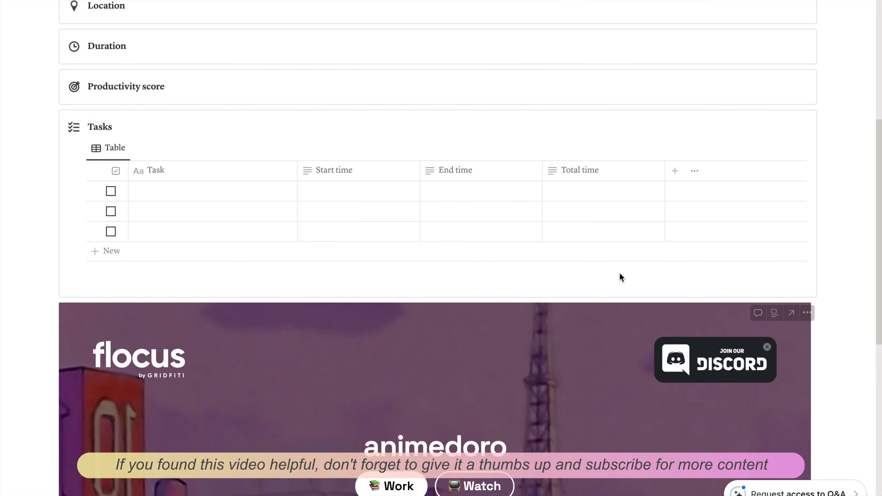
pyautogui.scroll(-10, 621, 278)
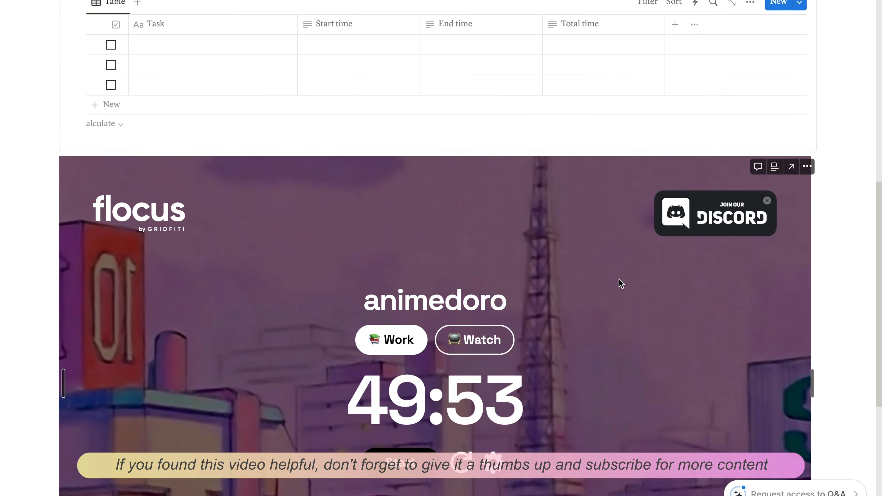